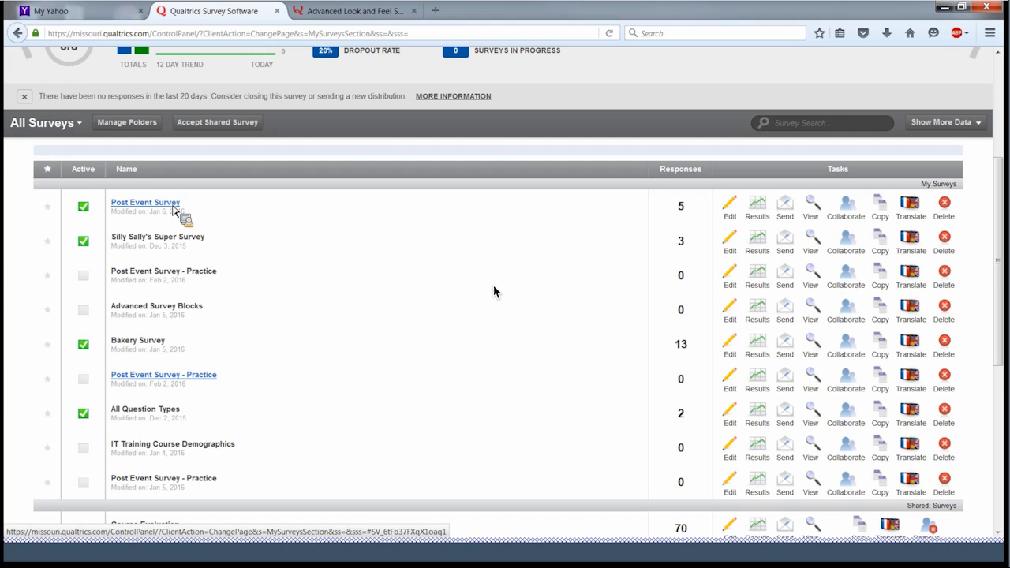
- Open the Post Event Survey in the editor and review every question block, returning to the top
left_click(173, 208)
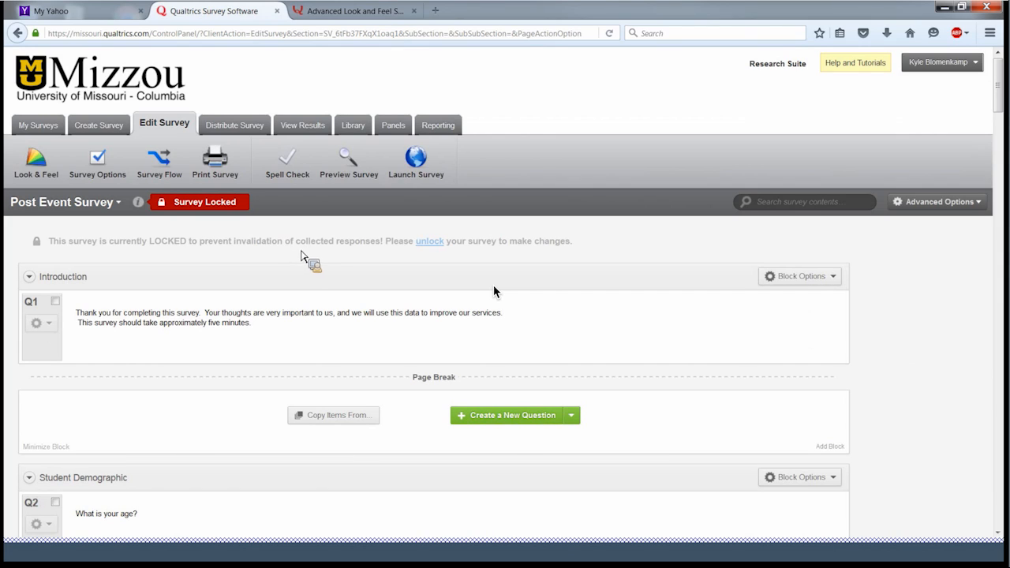
scroll(320, 254, "down", 3)
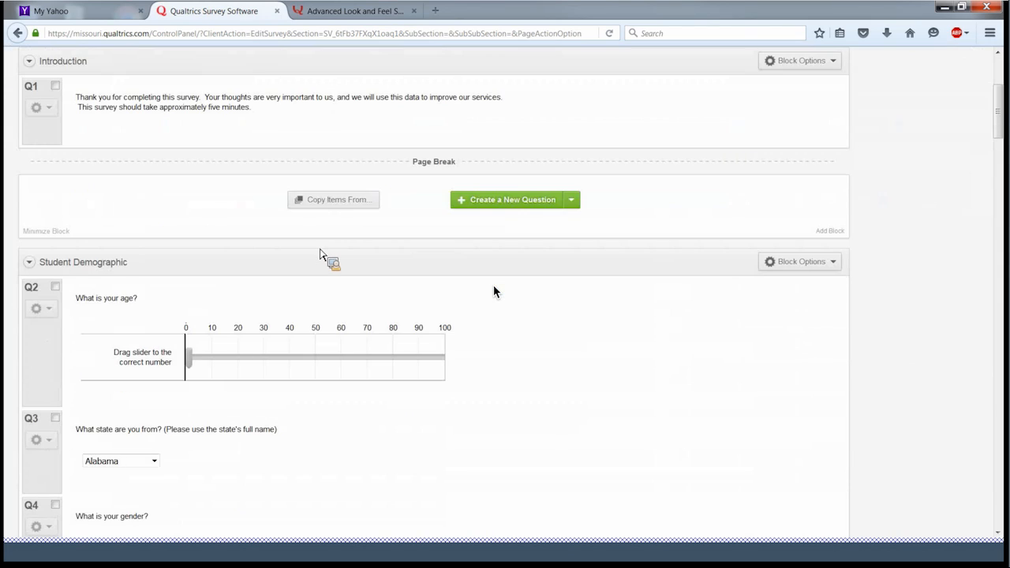
scroll(320, 254, "down", 1)
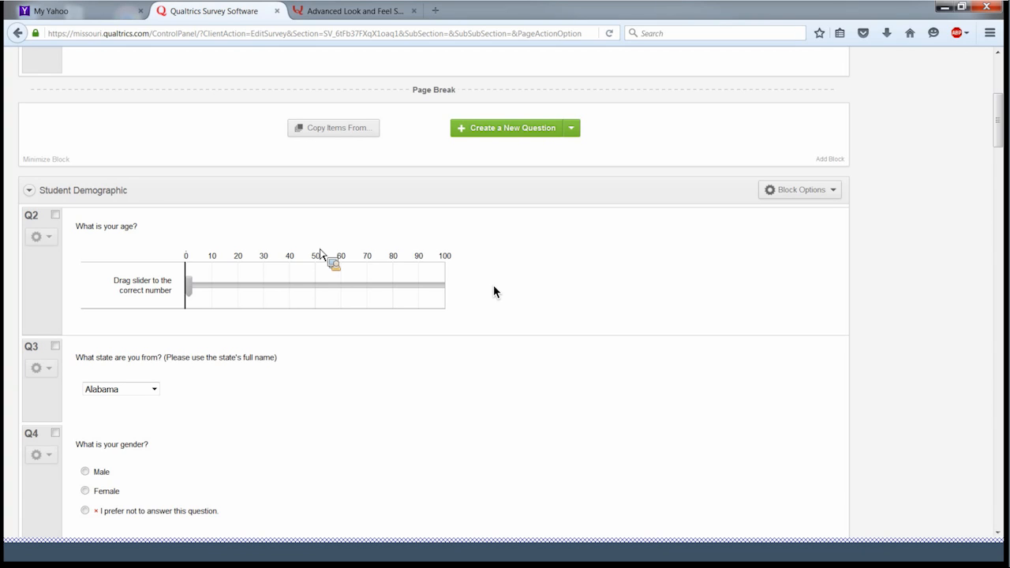
scroll(316, 255, "down", 1)
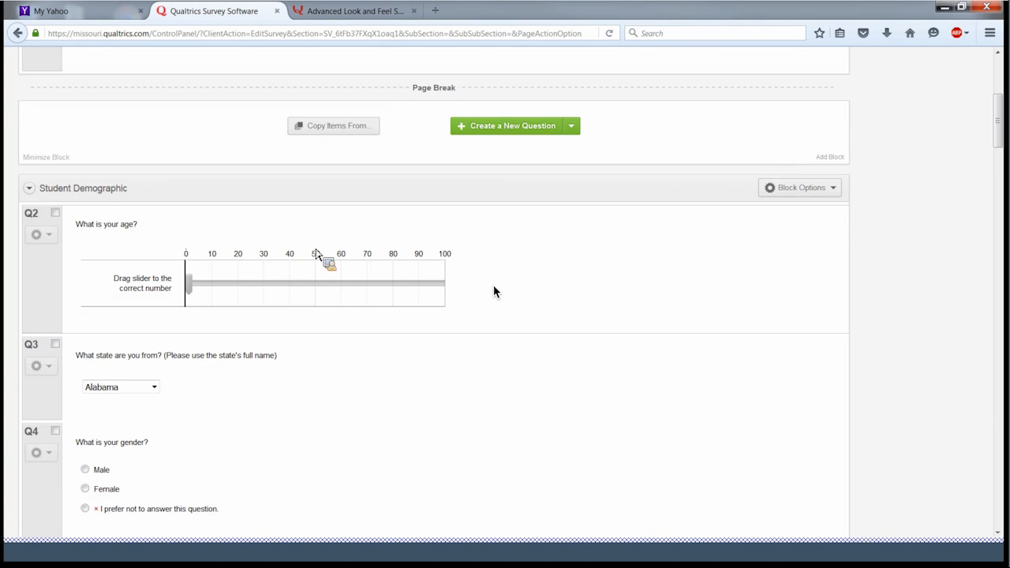
scroll(316, 255, "down", 5)
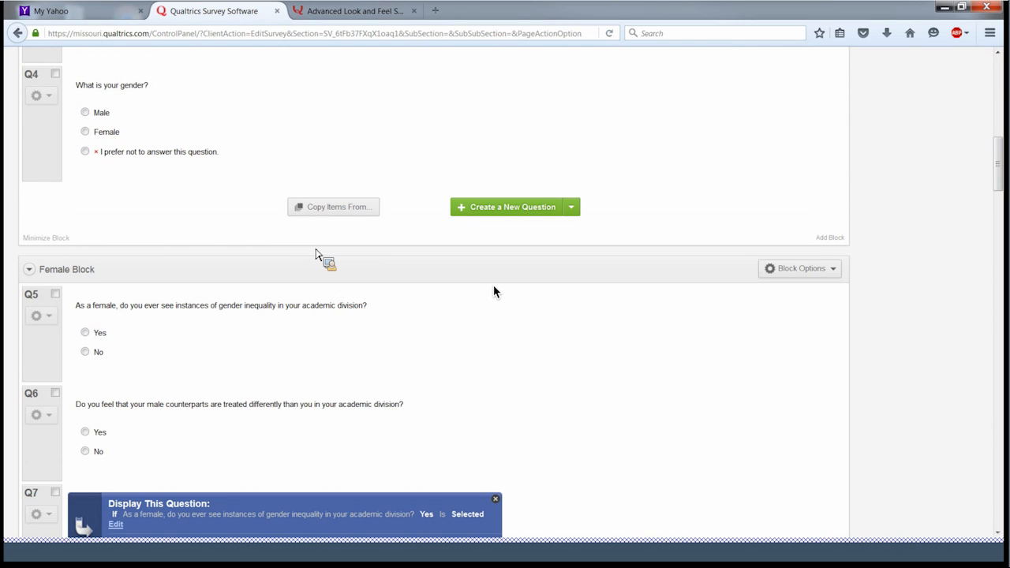
scroll(316, 254, "down", 4)
scroll(315, 254, "down", 3)
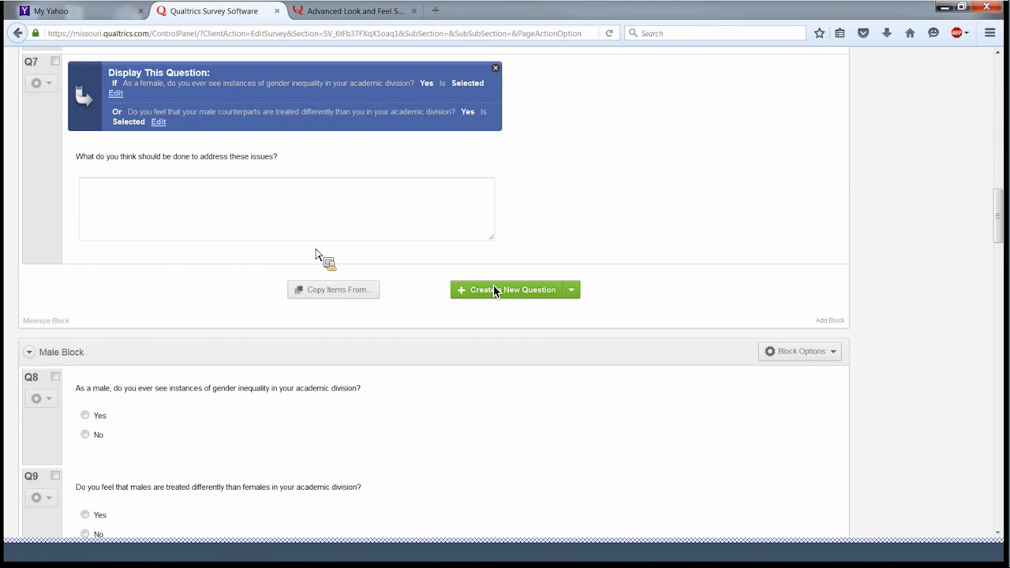
scroll(494, 292, "down", 7)
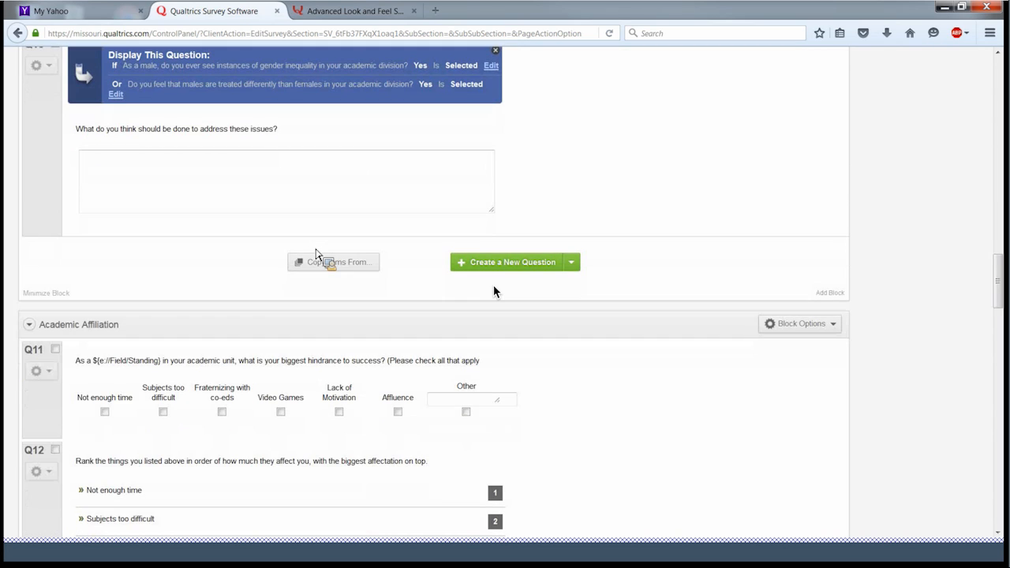
scroll(494, 292, "down", 3)
scroll(494, 292, "down", 5)
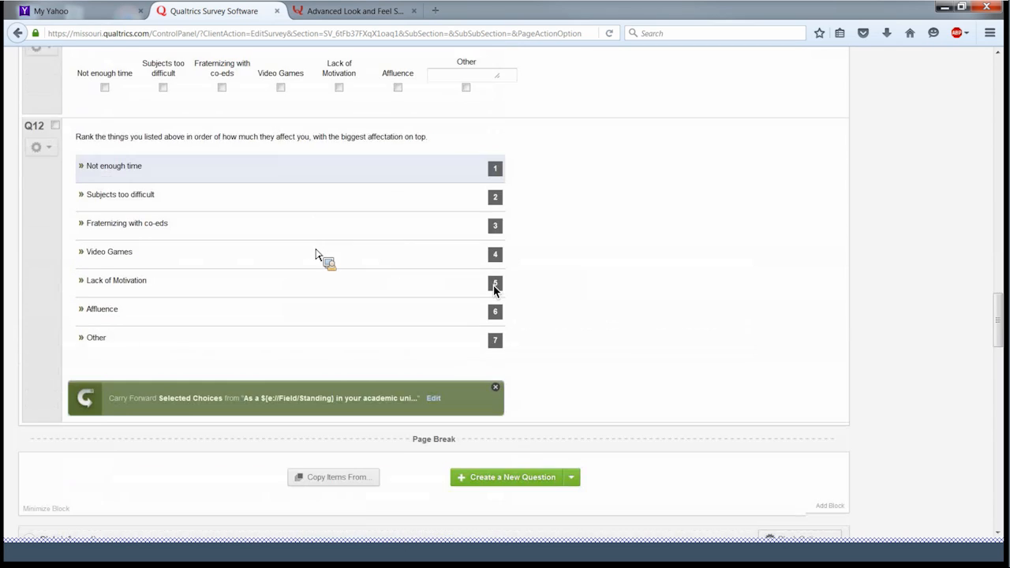
scroll(494, 291, "down", 1)
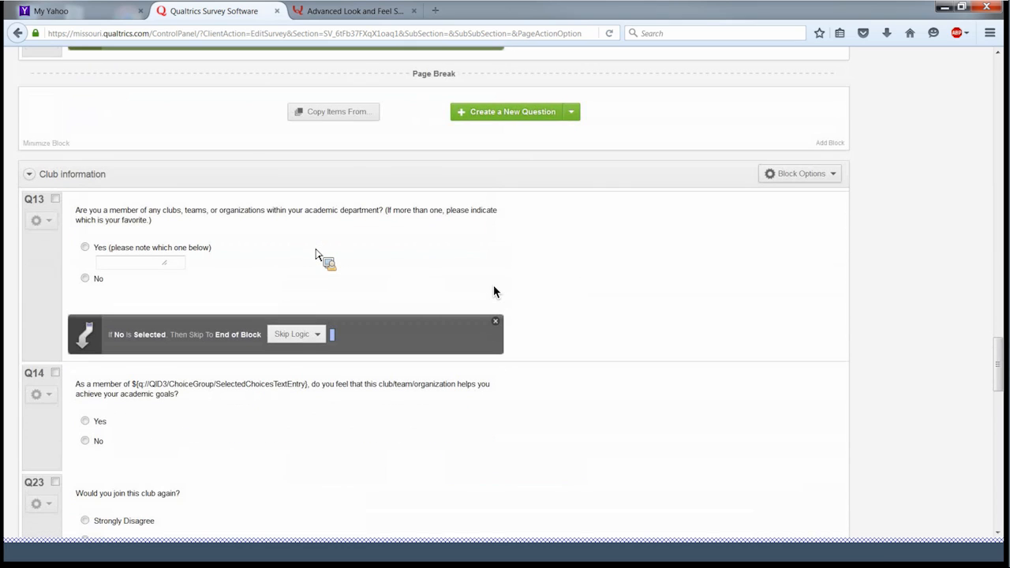
scroll(494, 292, "down", 3)
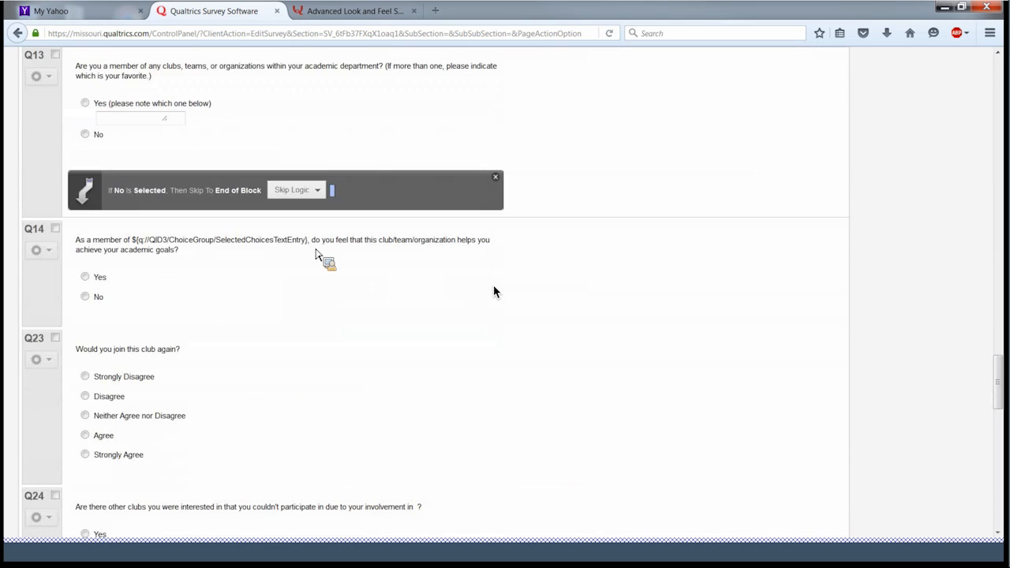
scroll(494, 291, "down", 7)
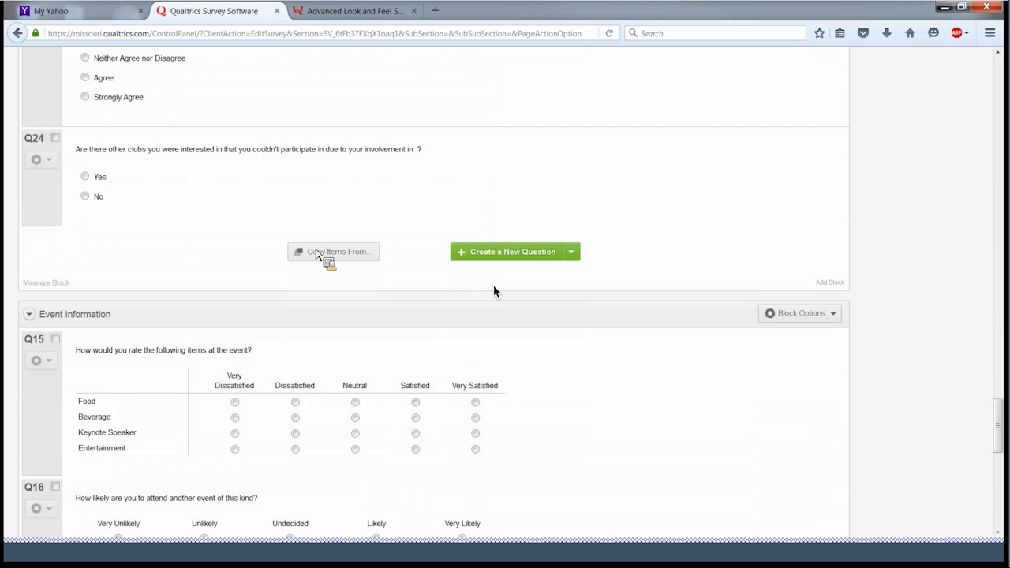
scroll(494, 291, "down", 6)
scroll(494, 291, "up", 3)
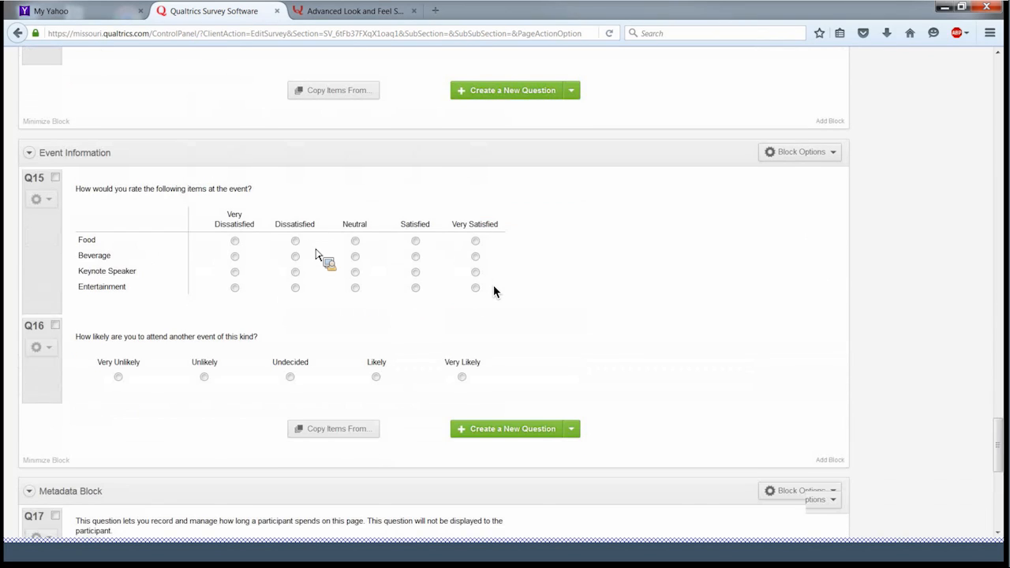
scroll(494, 291, "up", 10)
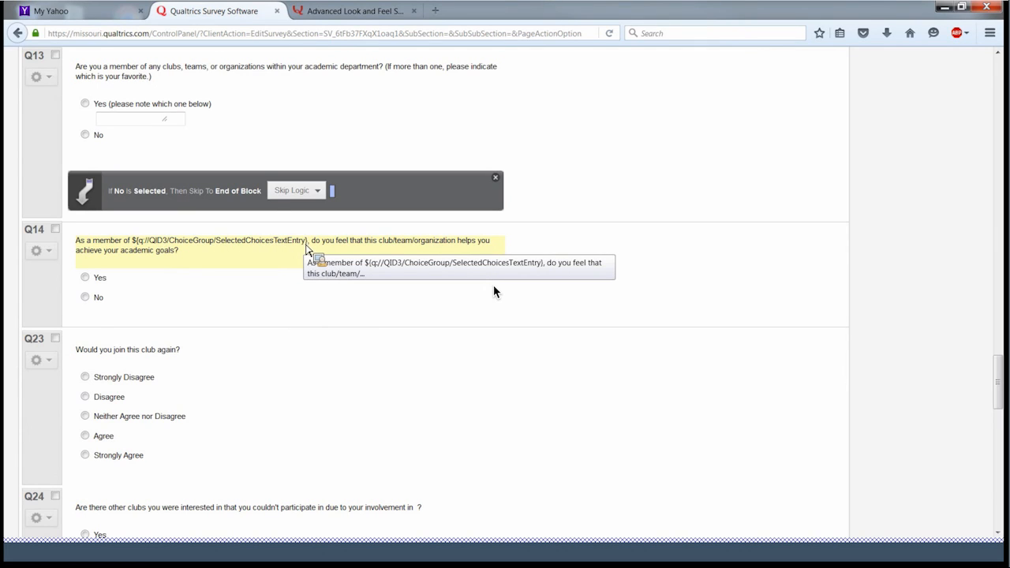
scroll(307, 248, "up", 5)
scroll(495, 292, "up", 10)
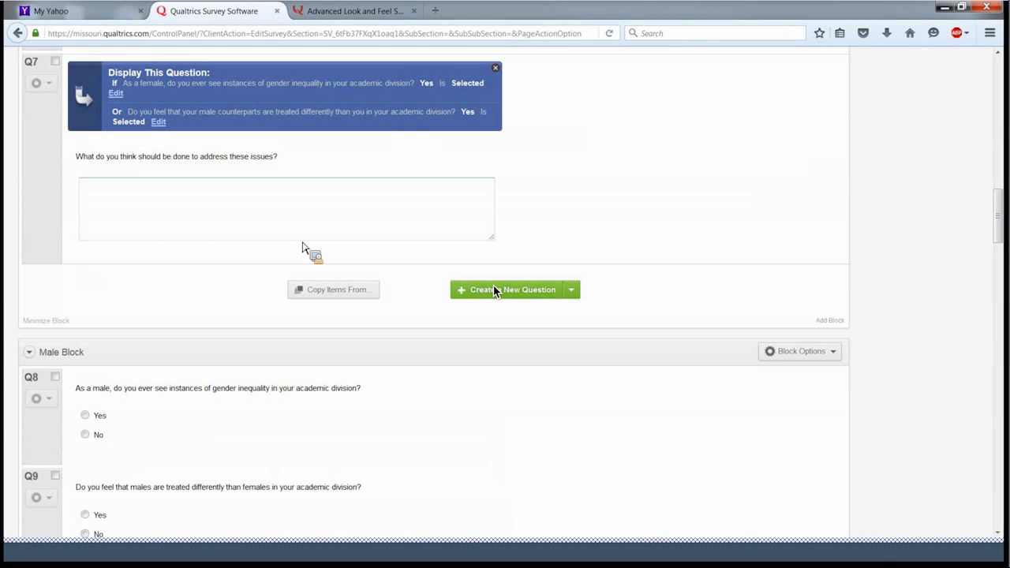
scroll(494, 292, "up", 10)
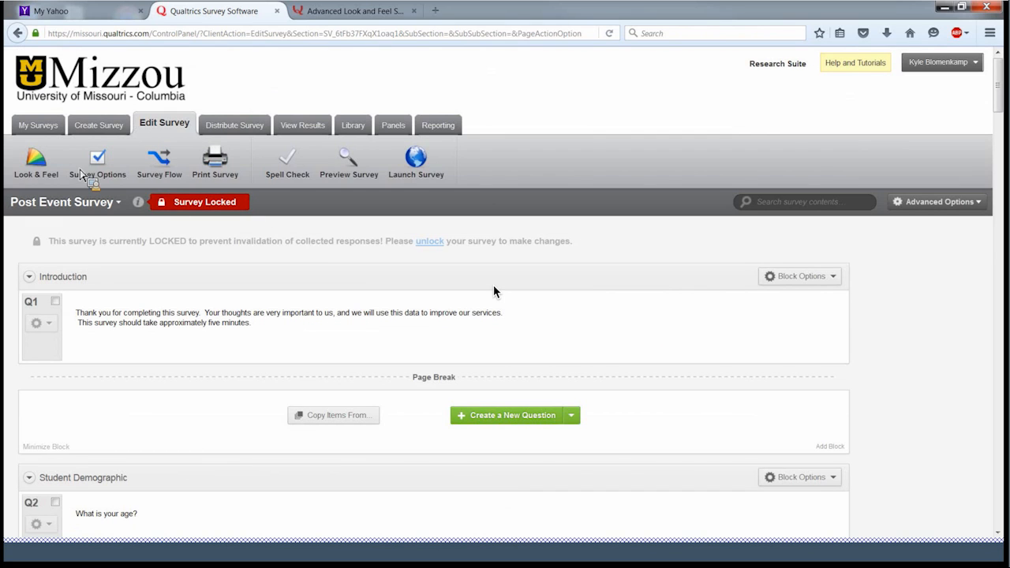
- Check the empty Post Event Survey - Practice copy, then go back to the My Surveys list
left_click(51, 129)
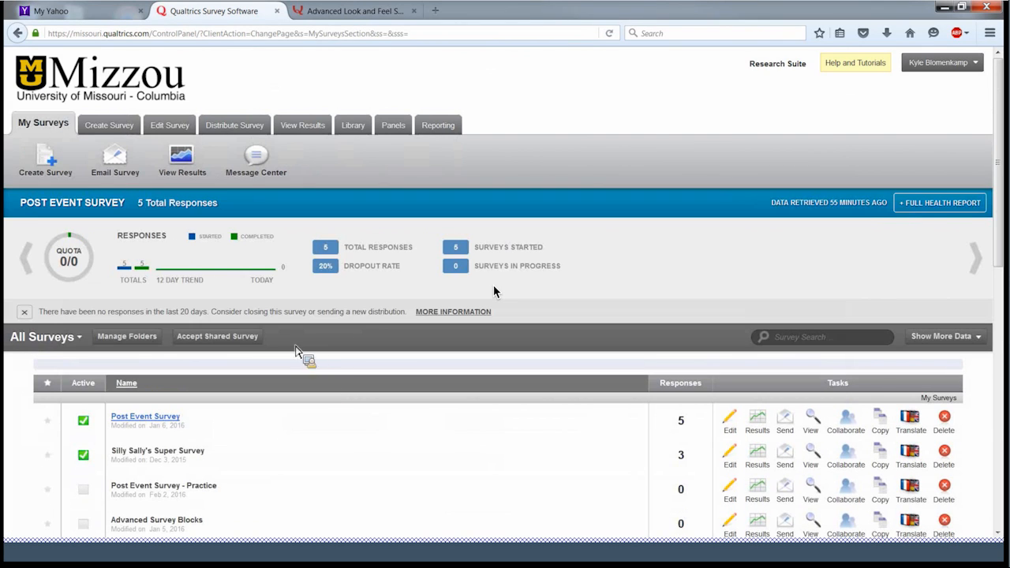
scroll(296, 349, "down", 3)
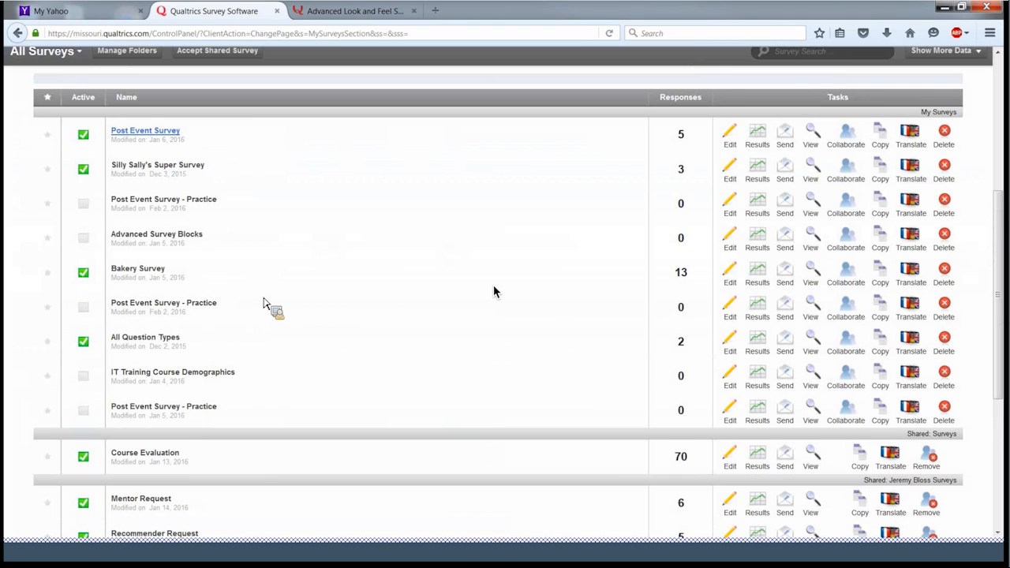
left_click(197, 205)
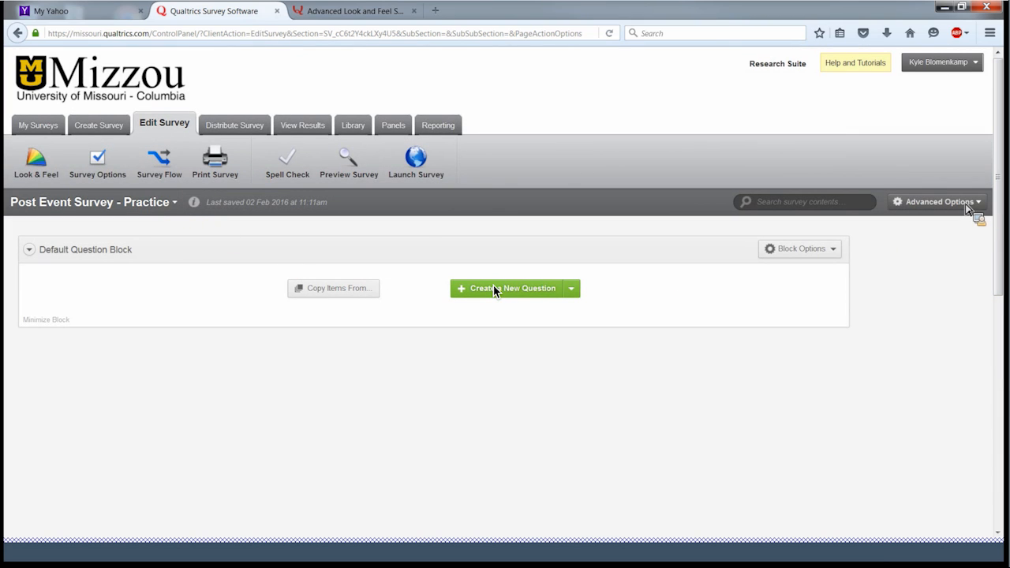
left_click(50, 126)
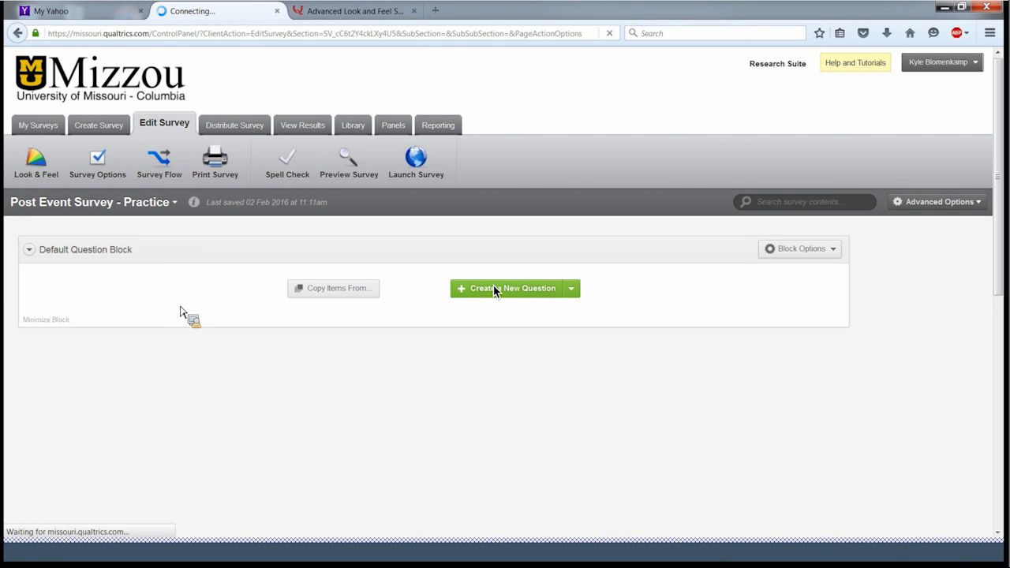
scroll(180, 384, "down", 5)
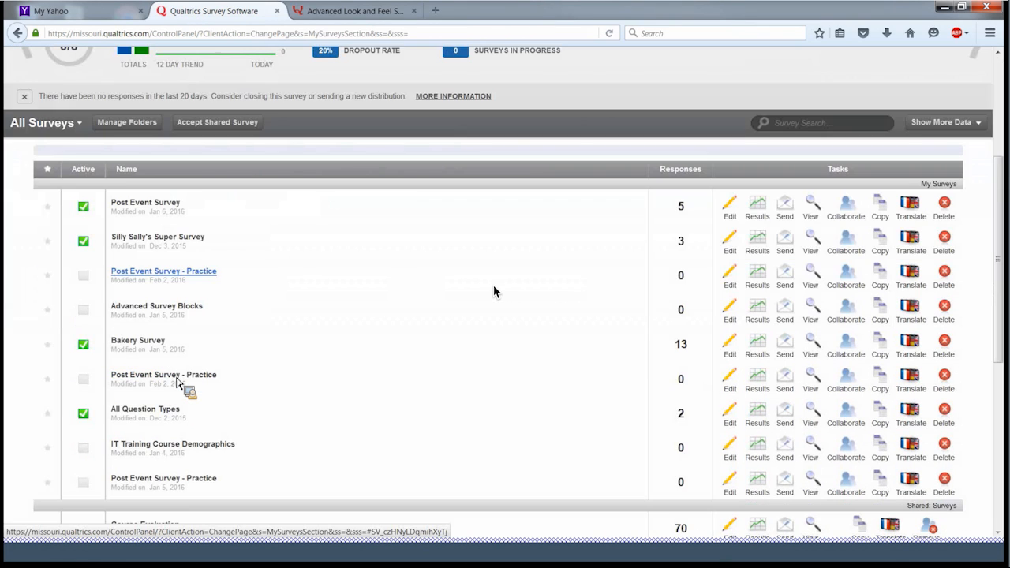
- Reopen the survey with questions and bring the Club information block (Q13, Q14, Q23) into view
left_click(177, 379)
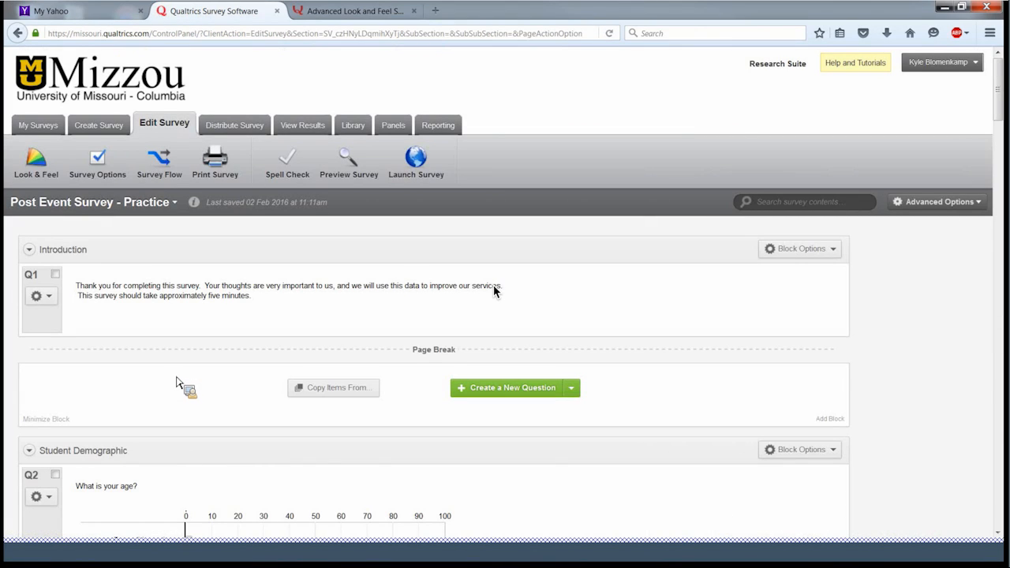
scroll(494, 291, "down", 3)
scroll(494, 291, "down", 4)
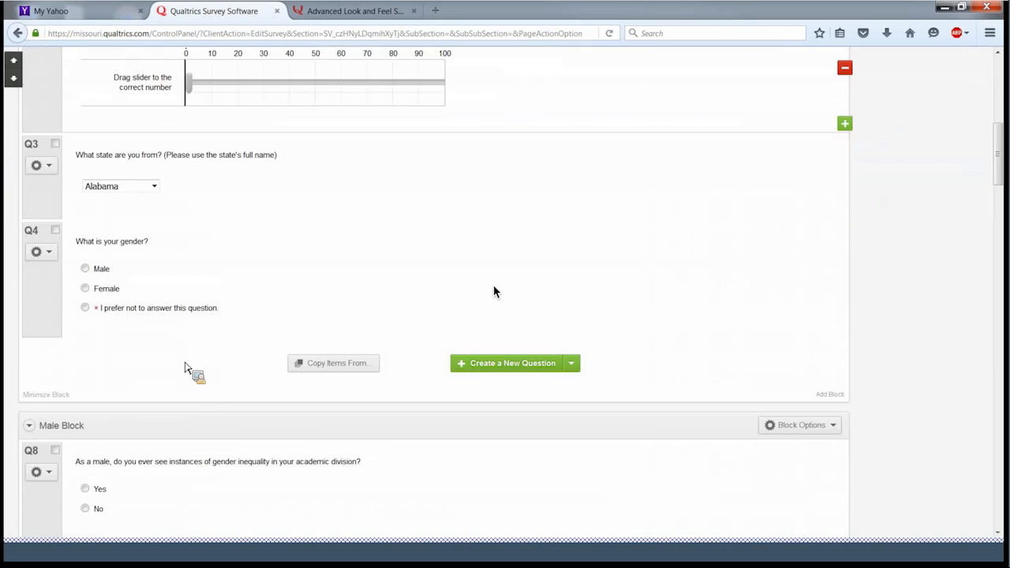
scroll(494, 291, "up", 1)
scroll(494, 291, "up", 1)
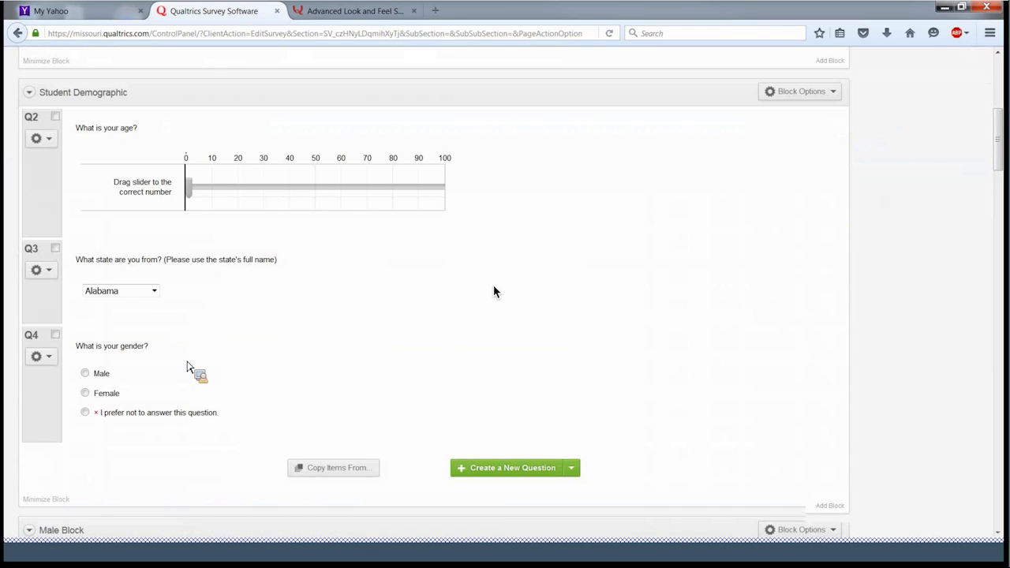
scroll(495, 291, "up", 3)
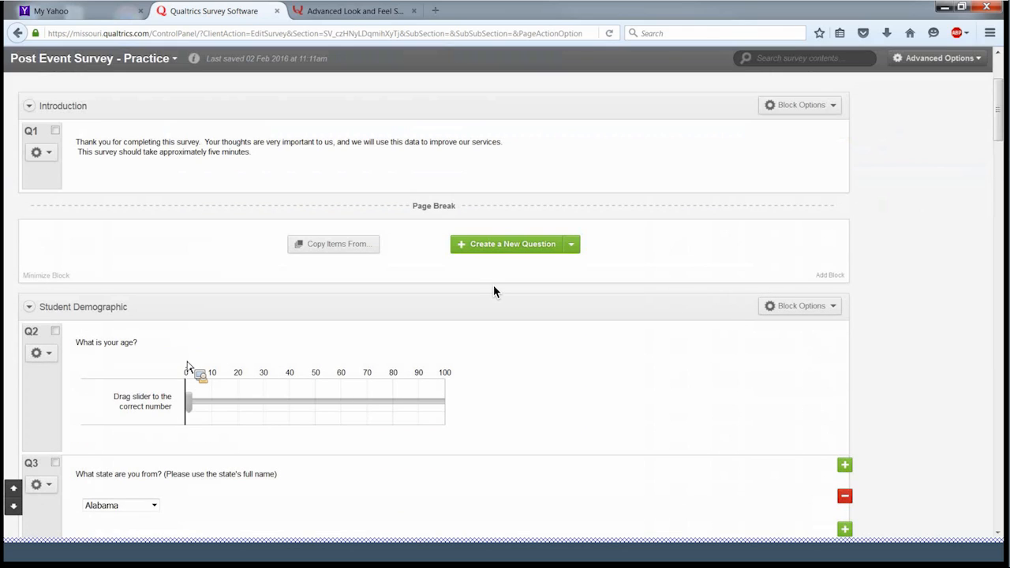
scroll(494, 291, "down", 3)
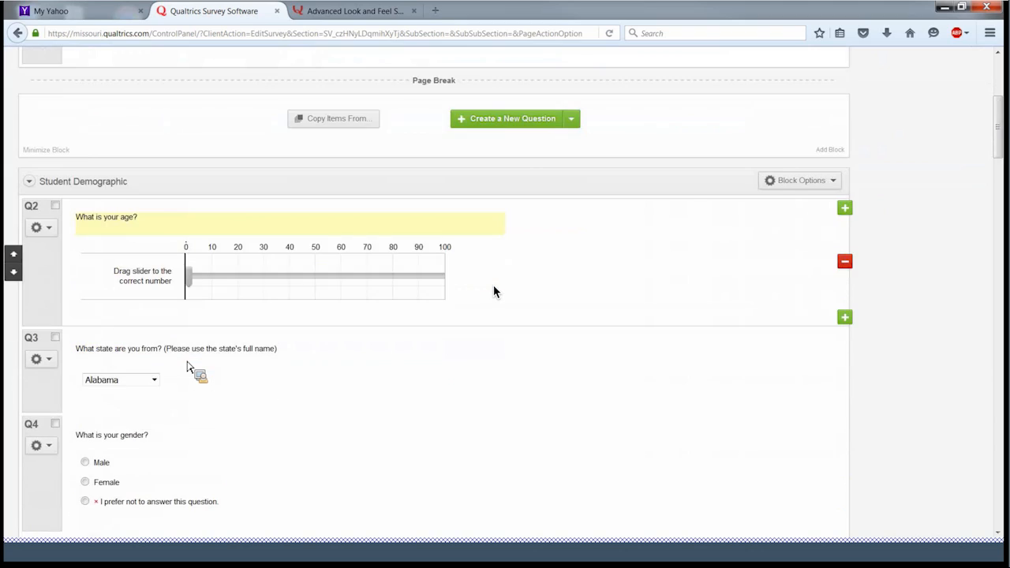
scroll(494, 291, "down", 3)
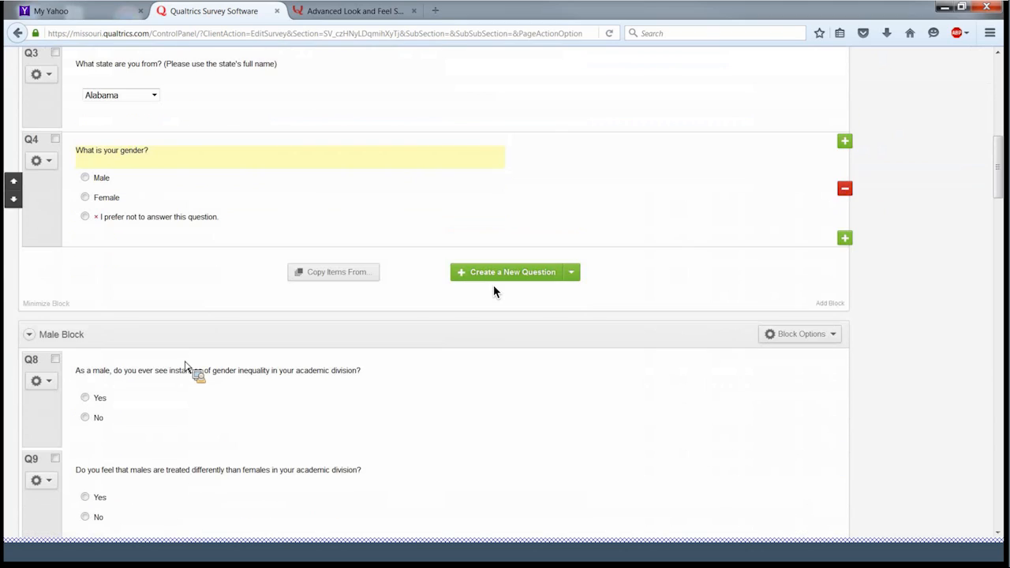
scroll(494, 291, "down", 1)
scroll(494, 291, "down", 3)
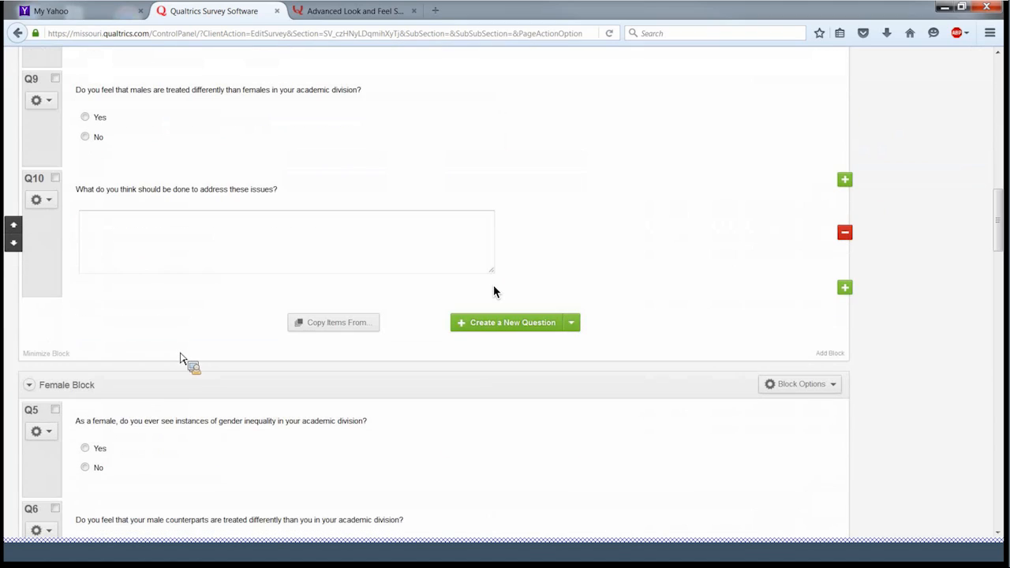
scroll(494, 291, "down", 3)
scroll(494, 291, "down", 1)
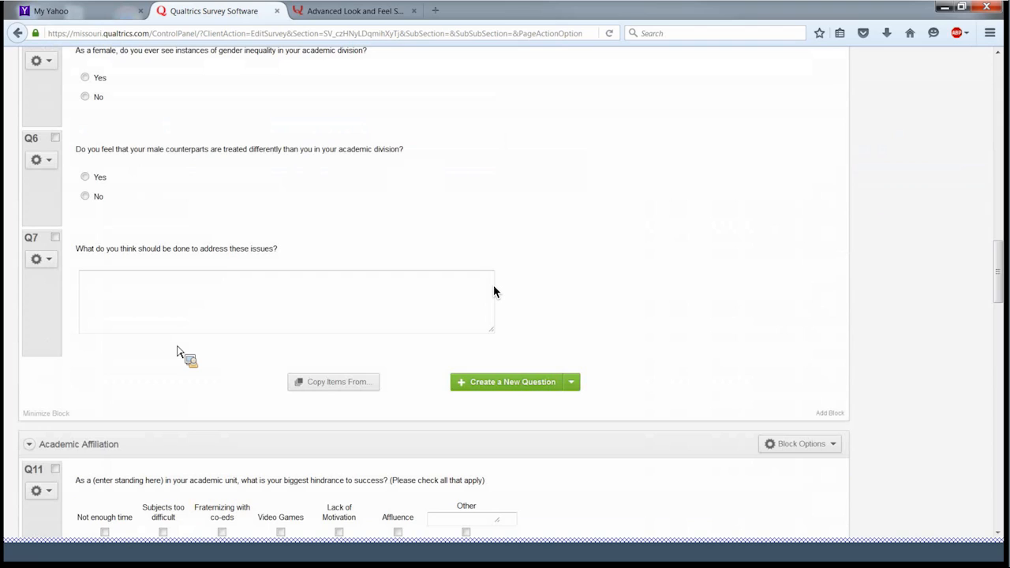
scroll(494, 291, "down", 5)
scroll(494, 291, "down", 1)
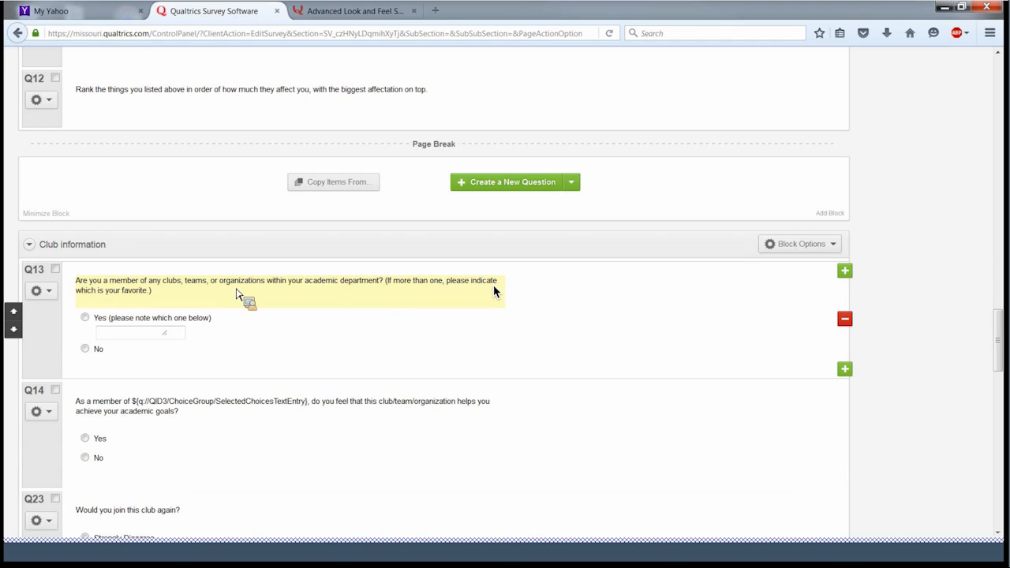
scroll(235, 294, "down", 1)
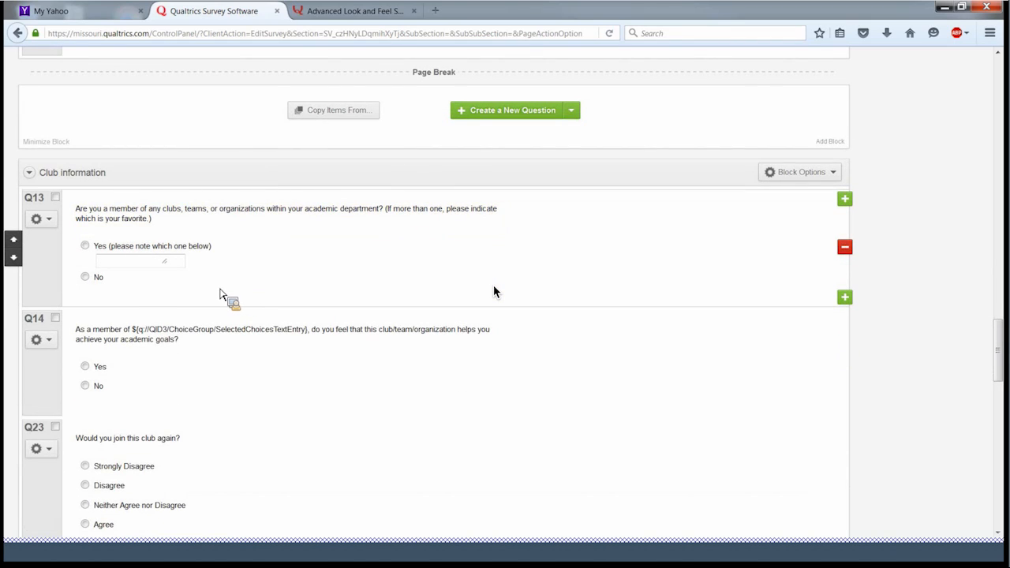
scroll(221, 294, "down", 1)
scroll(221, 294, "down", 2)
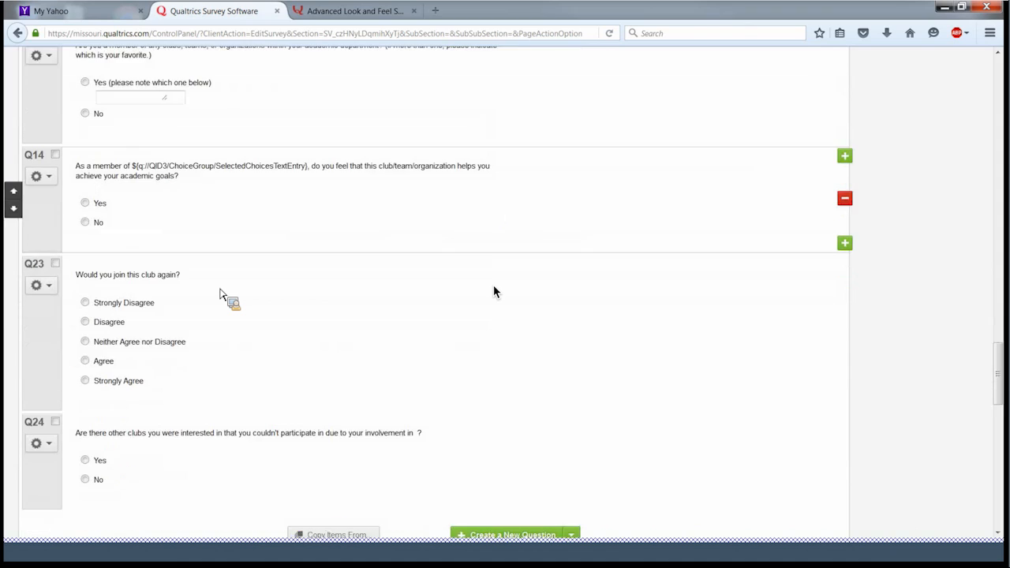
scroll(223, 293, "up", 3)
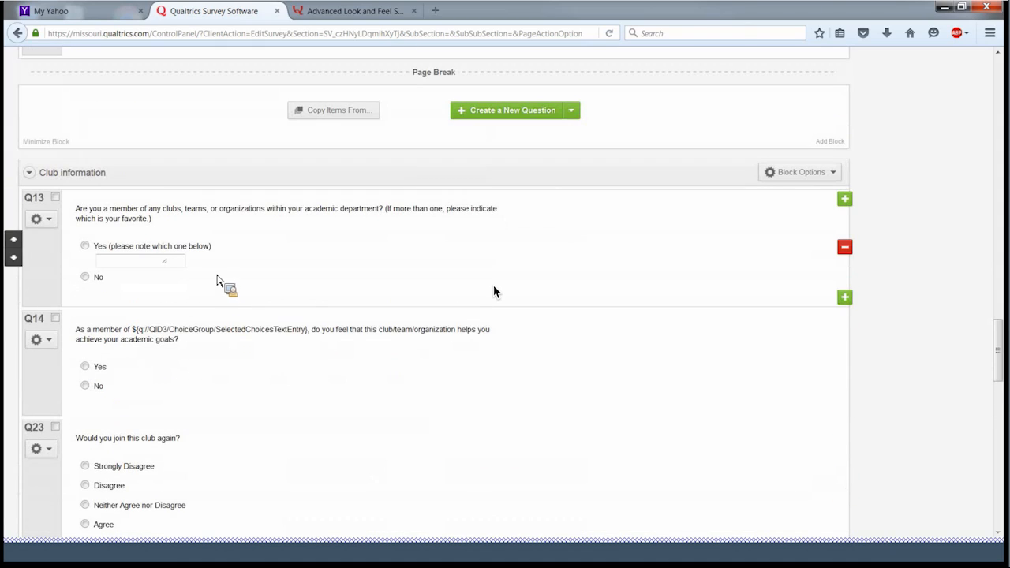
- Add skip logic to Q13: if No is selected, skip to End of Block
left_click(50, 222)
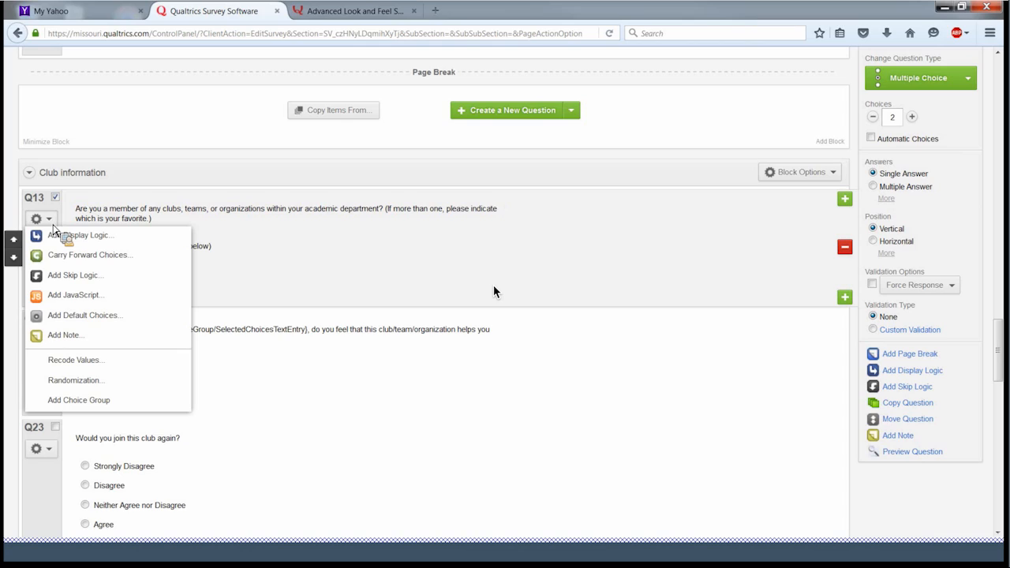
left_click(90, 281)
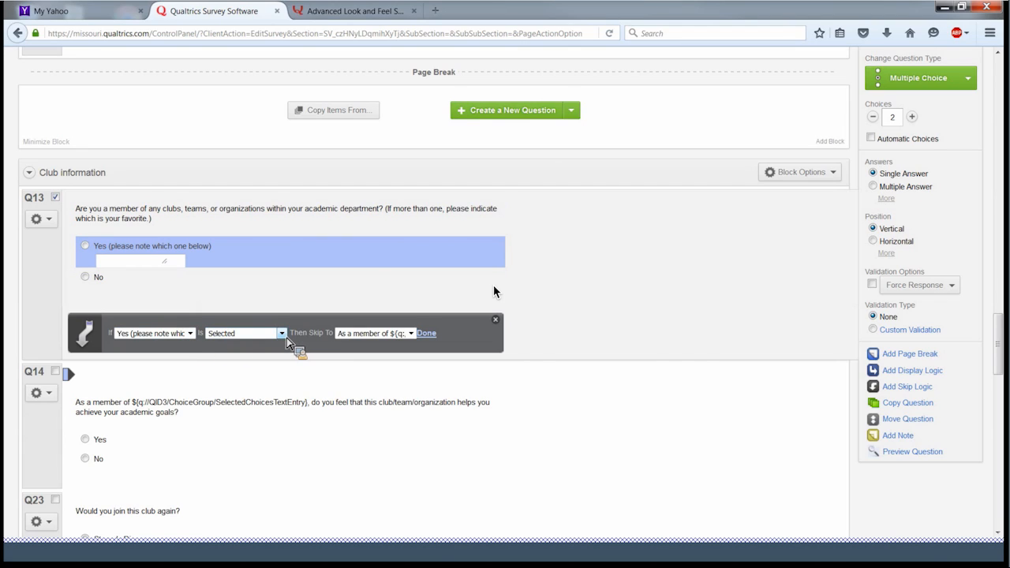
left_click(190, 333)
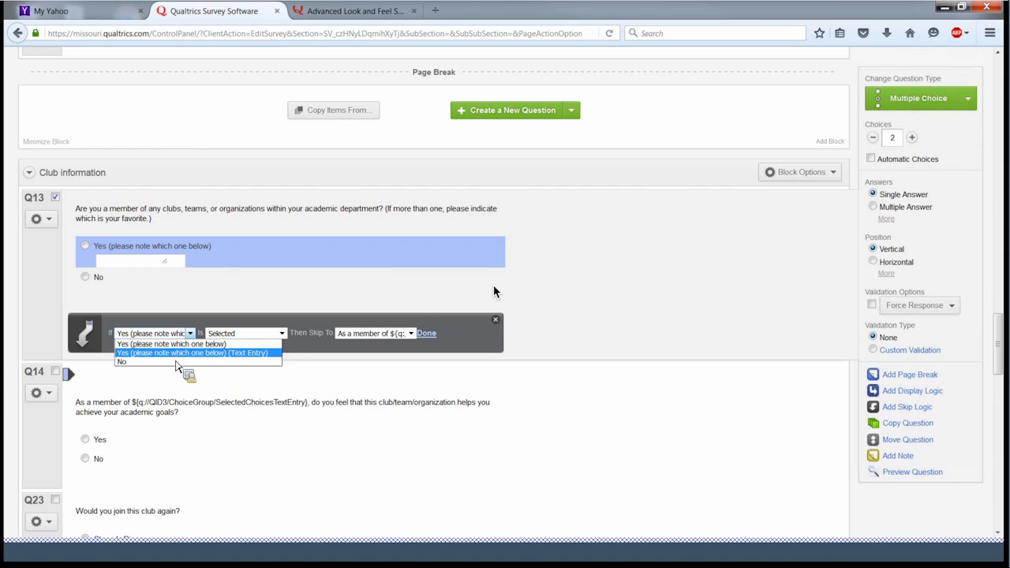
left_click(177, 363)
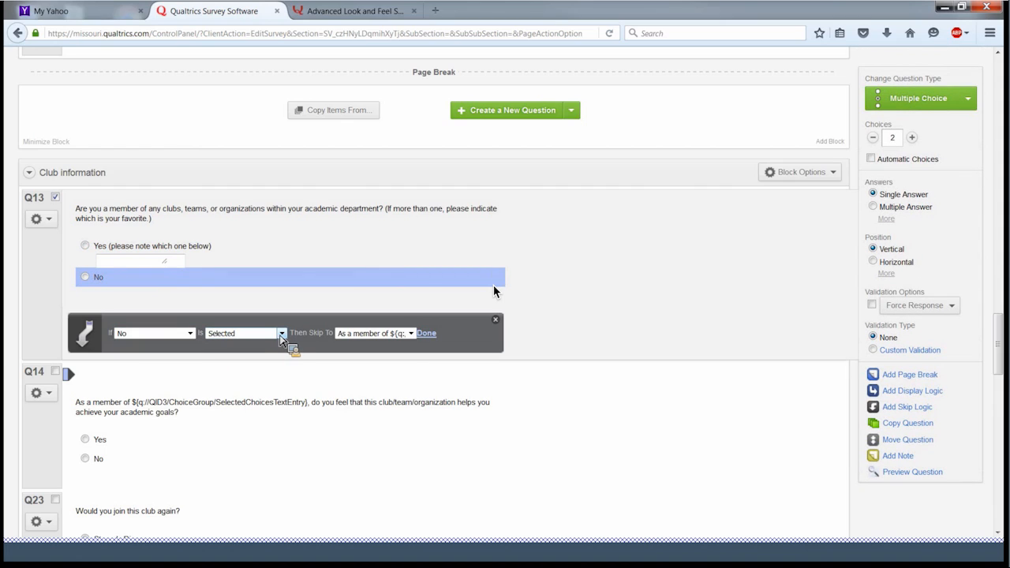
left_click(412, 334)
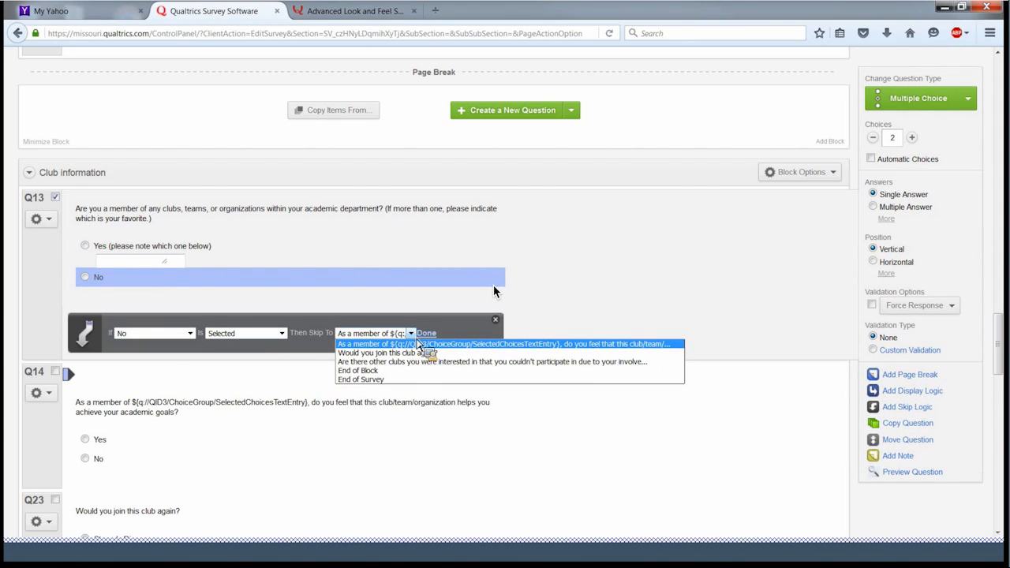
left_click(382, 371)
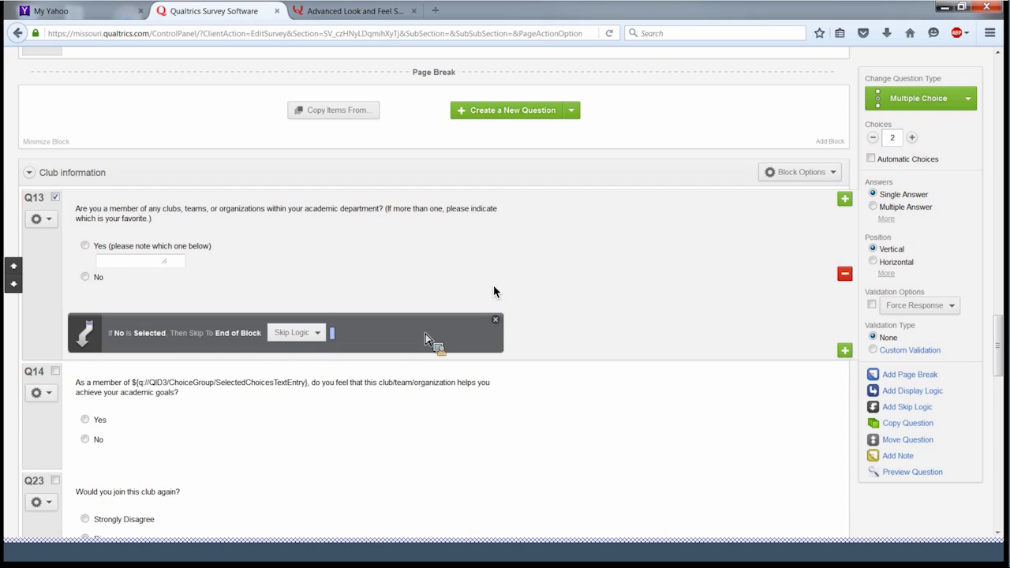
scroll(426, 334, "down", 2)
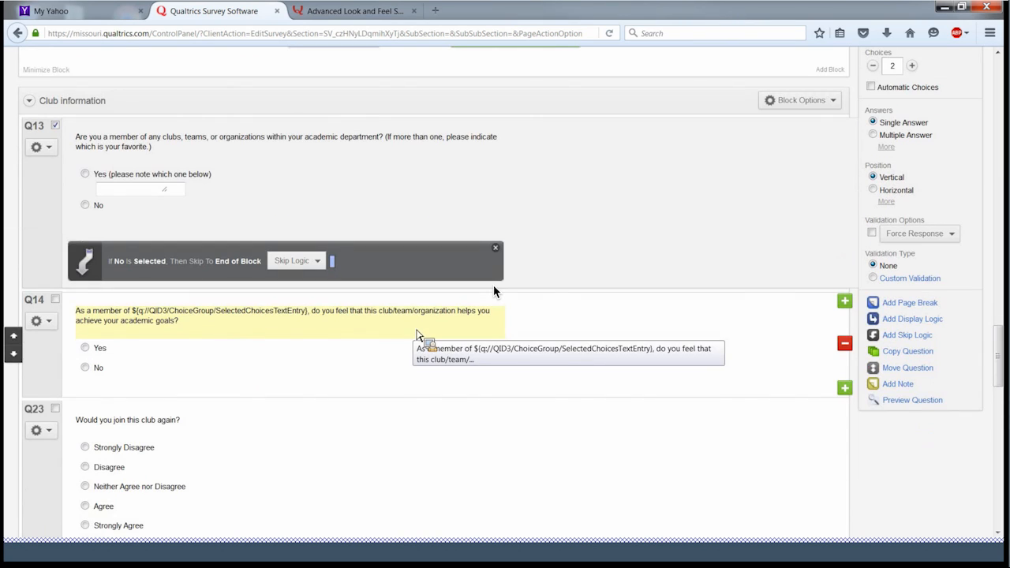
scroll(418, 336, "down", 5)
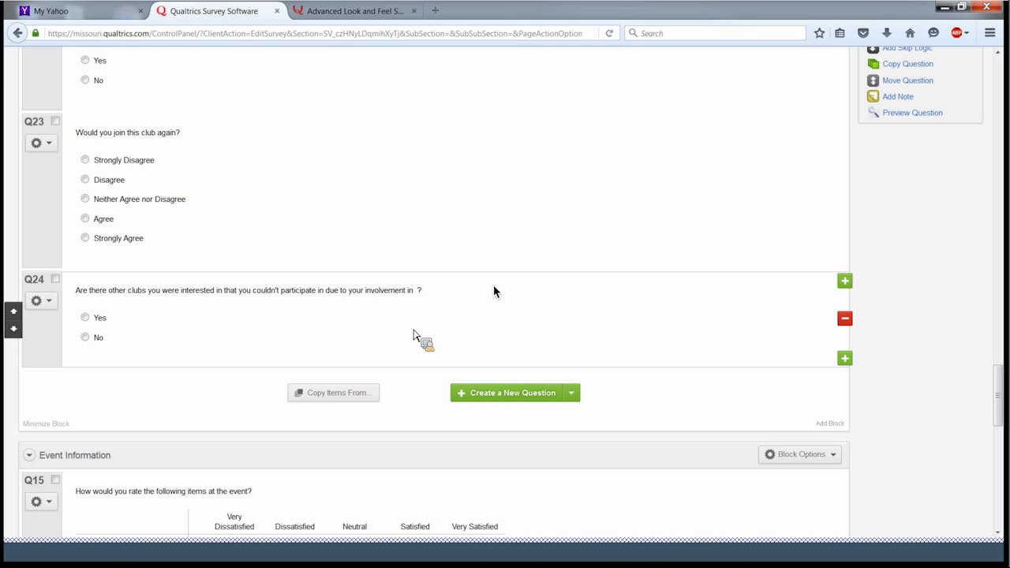
scroll(413, 336, "down", 2)
scroll(413, 335, "down", 2)
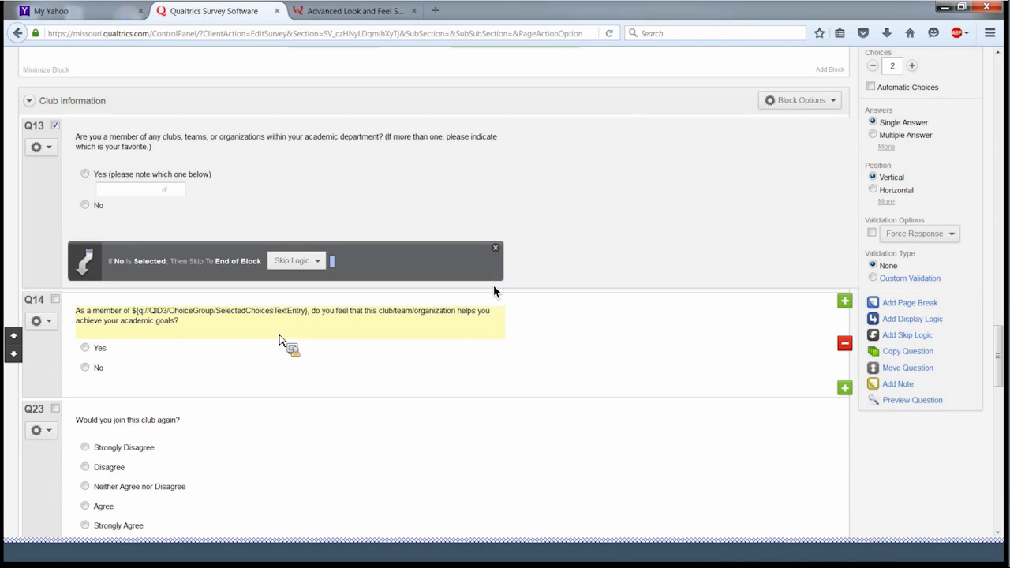
- Delete the existing piped-text code from Q14's question text
left_click(488, 379)
left_click(302, 319)
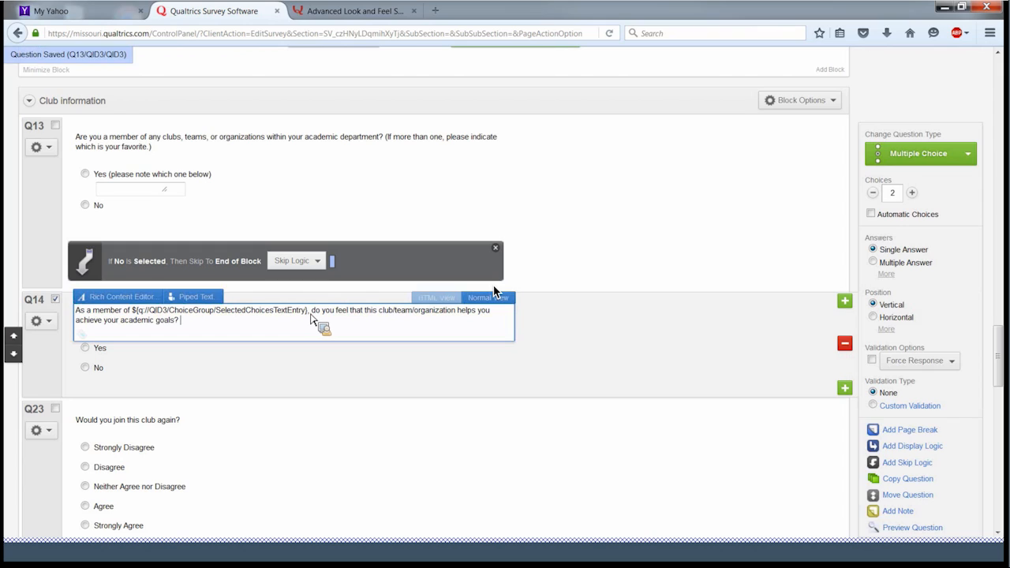
left_click_drag(306, 313, 136, 316)
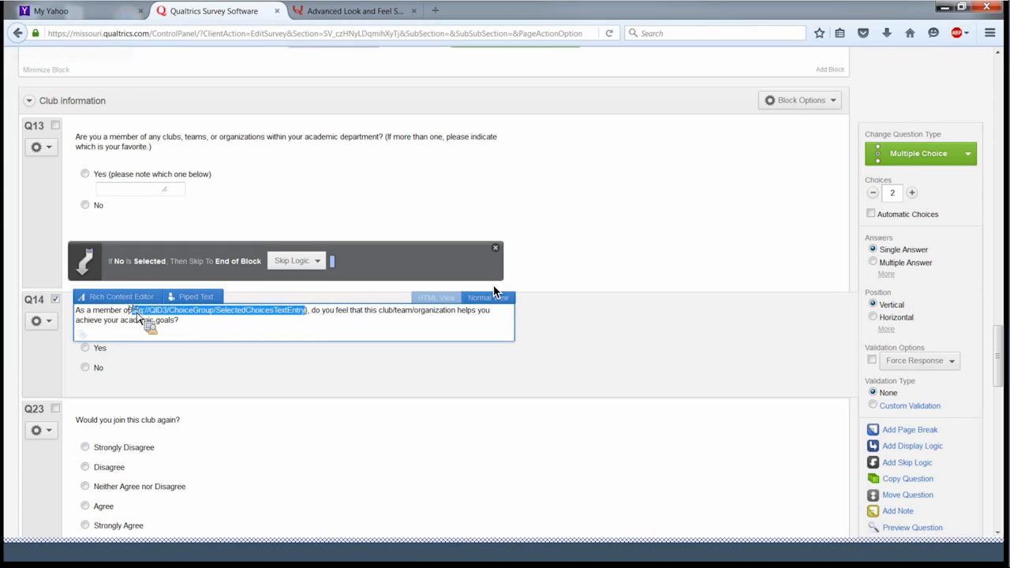
key("BackSpace")
key("Delete")
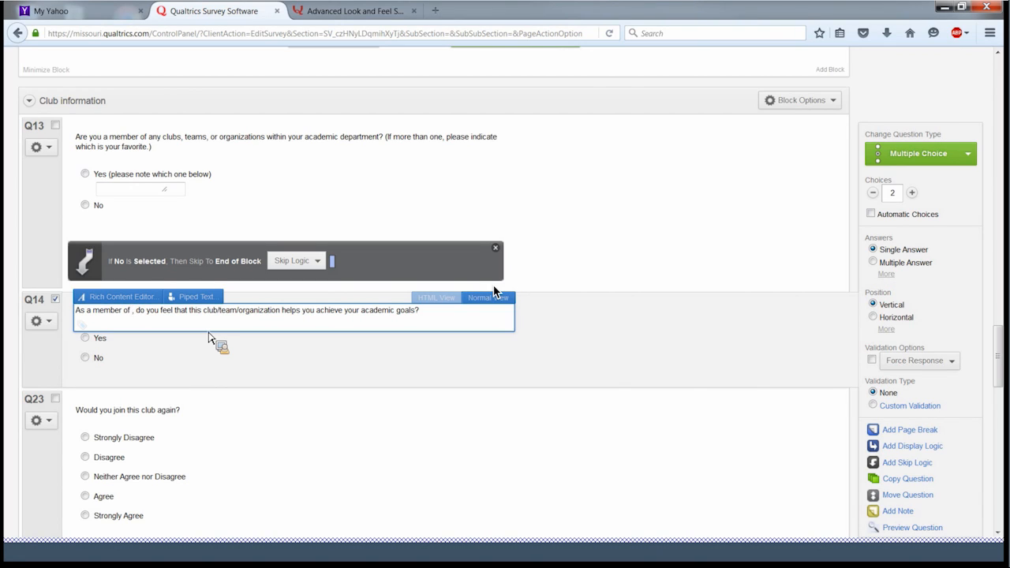
- Pipe Q13's Selected Choices - Entered Text into Q14 after 'As a member of'
left_click_drag(209, 338, 144, 193)
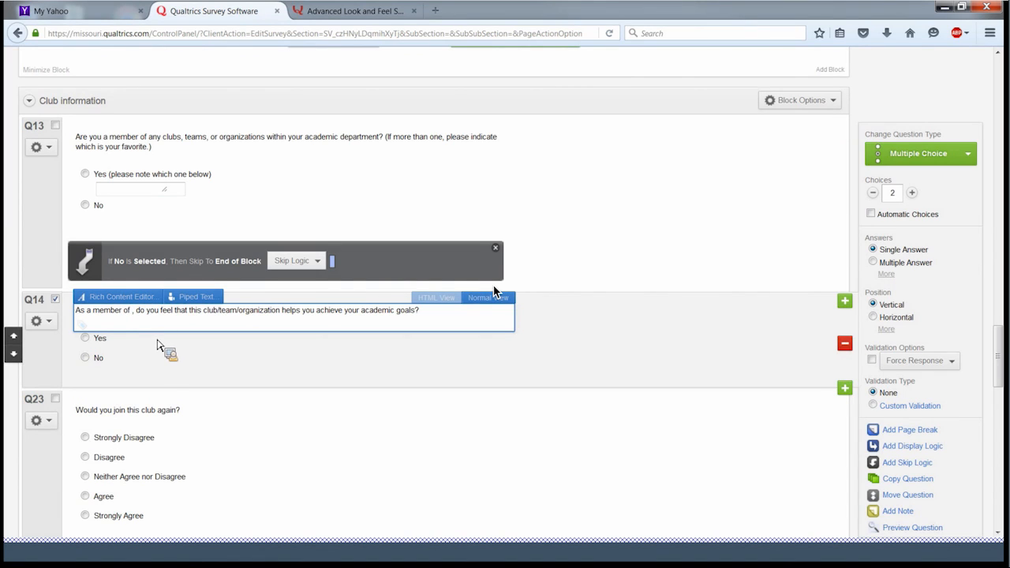
left_click(208, 300)
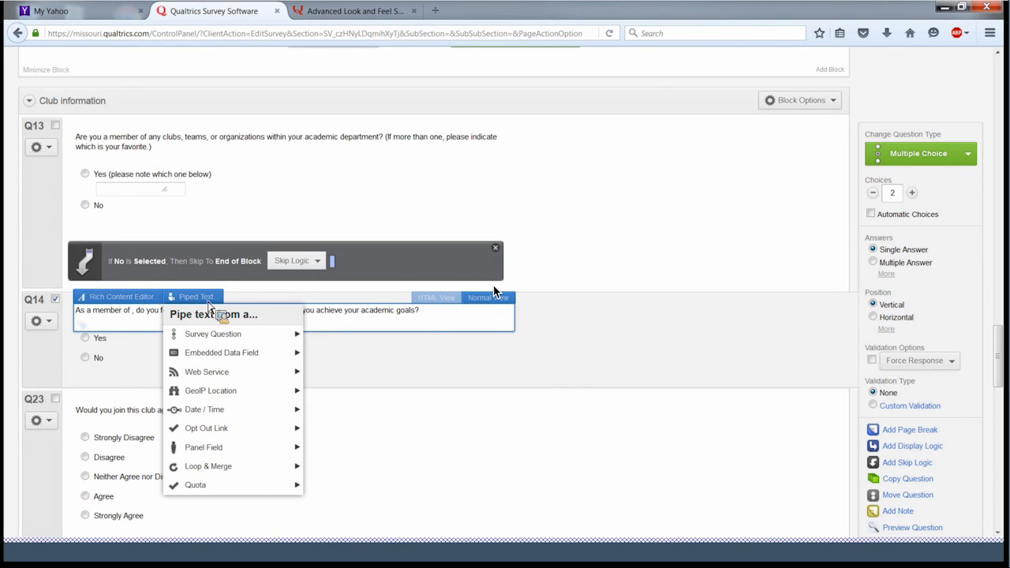
mouse_move(214, 333)
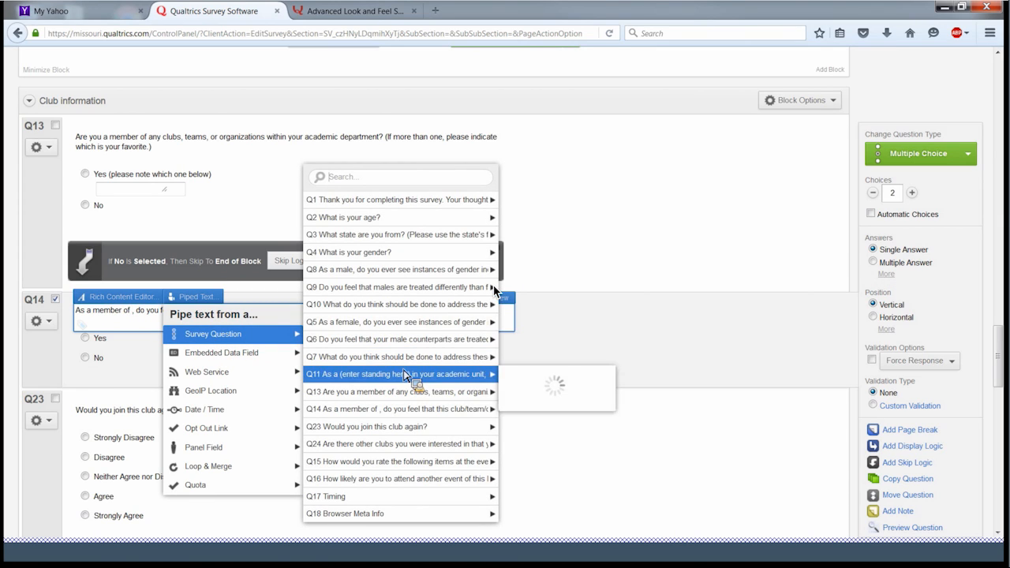
mouse_move(402, 394)
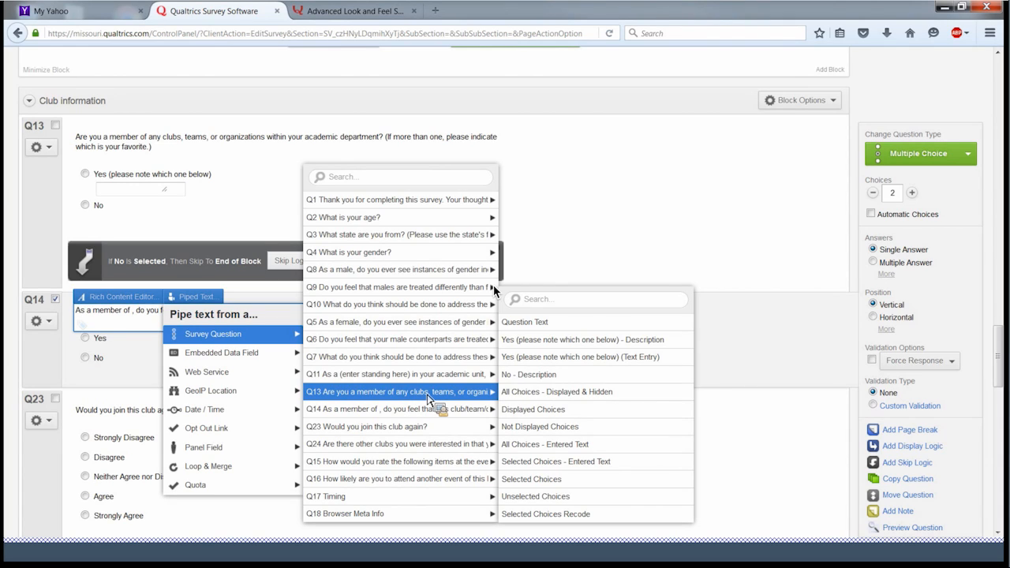
left_click(546, 465)
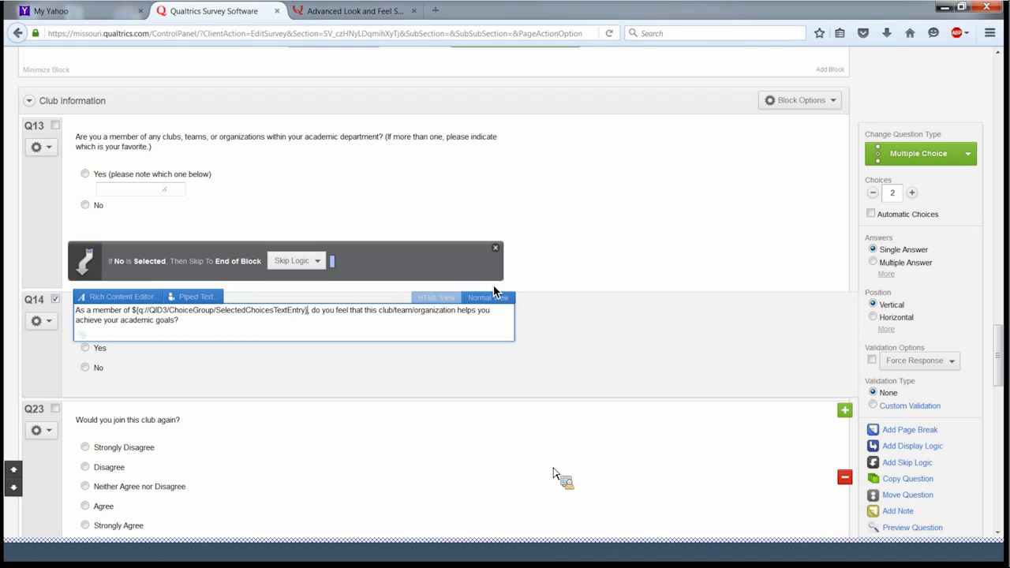
scroll(494, 292, "down", 3)
scroll(544, 421, "down", 2)
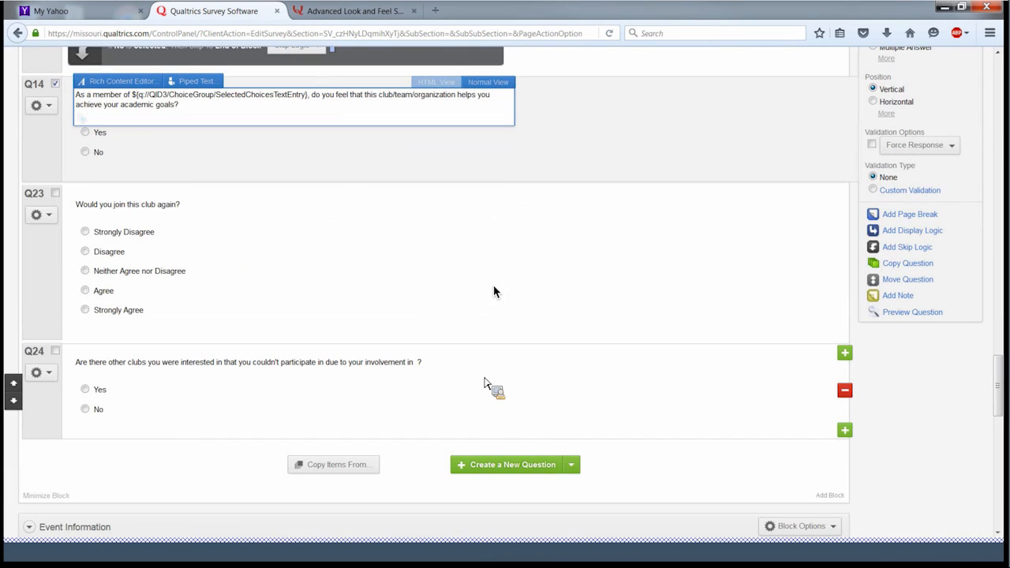
- Insert Q13's Selected Choices - Entered Text into Q24's text after 'involvement in'
left_click(410, 370)
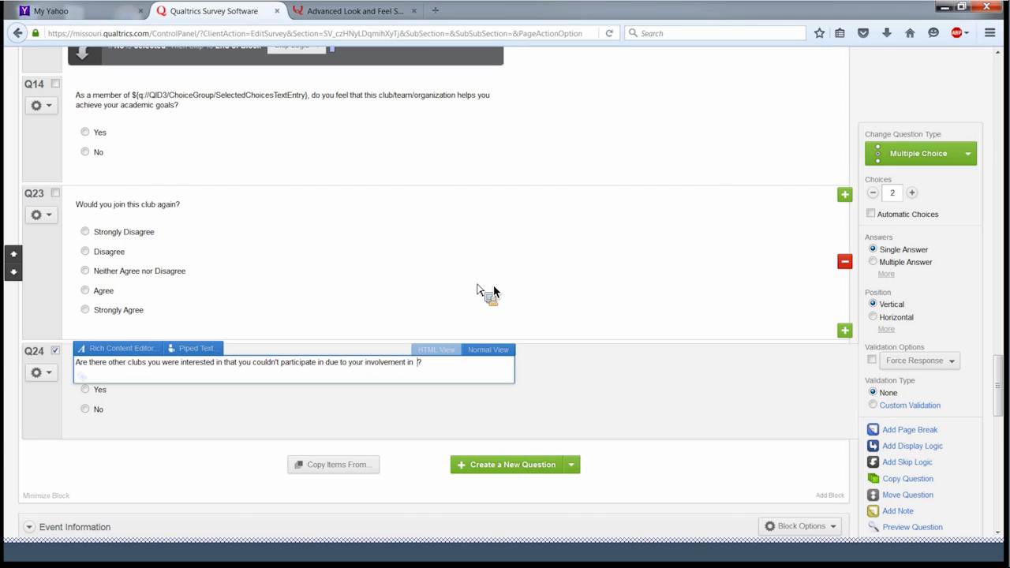
left_click_drag(477, 291, 213, 352)
left_click(213, 352)
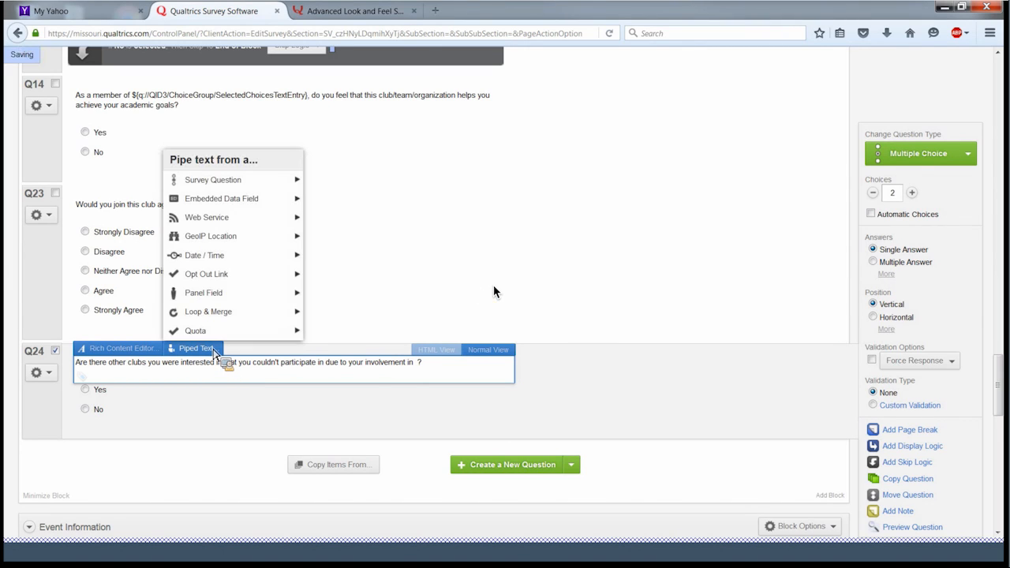
mouse_move(251, 192)
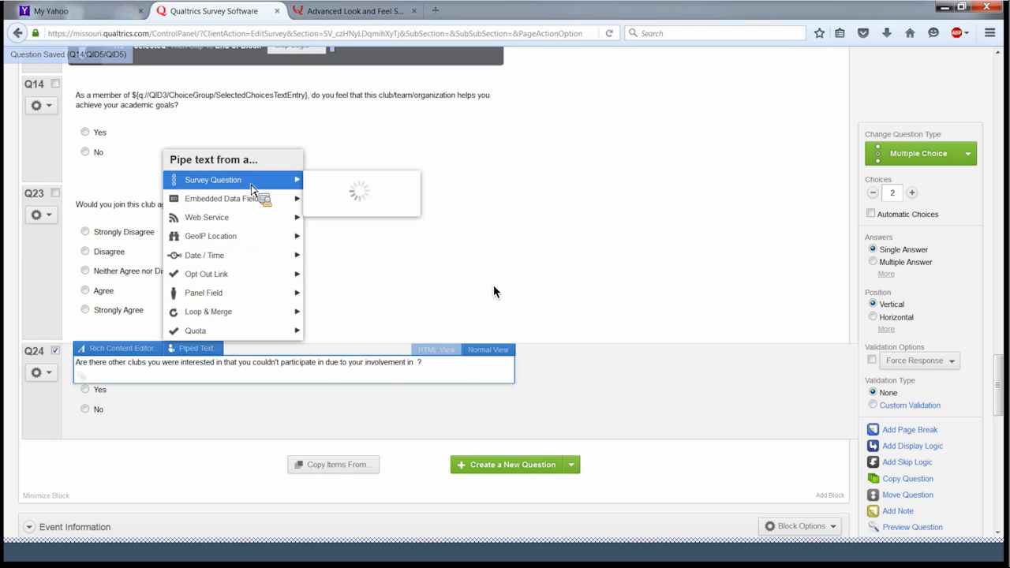
mouse_move(365, 400)
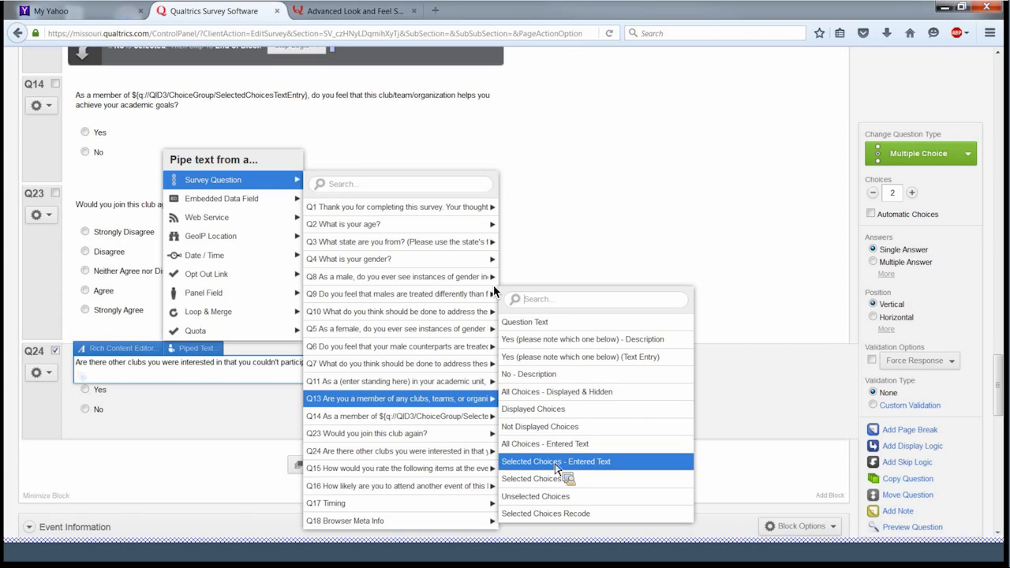
left_click(555, 462)
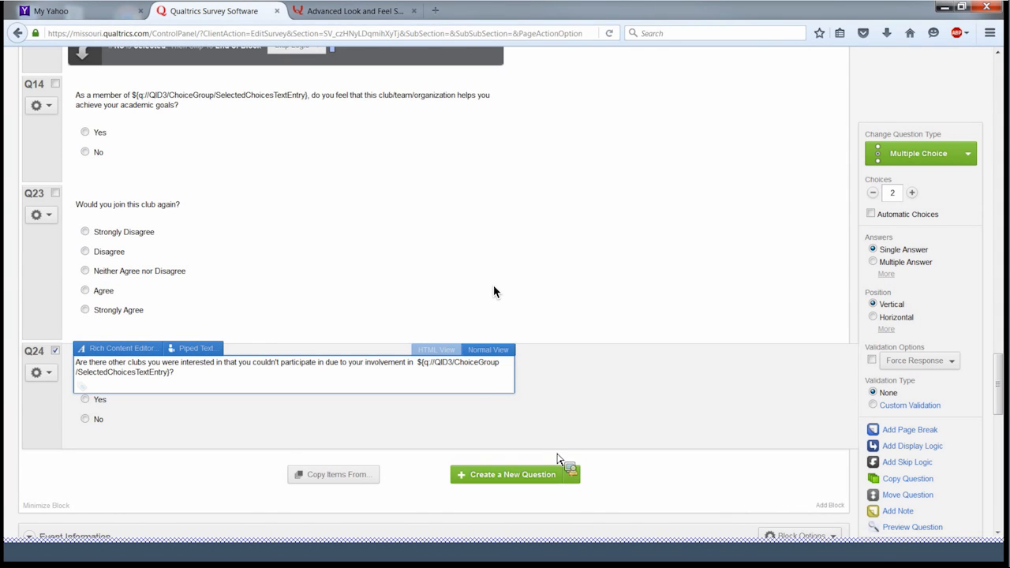
scroll(348, 291, "up", 3)
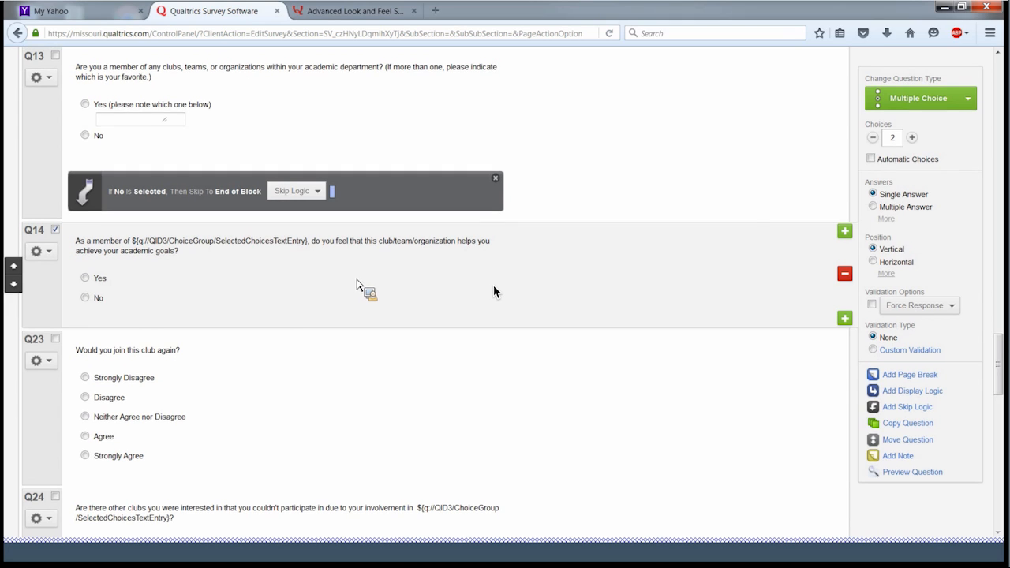
- Open Email Triggers from Advanced Options > Triggers for the practice survey
scroll(494, 292, "up", 5)
scroll(494, 292, "up", 8)
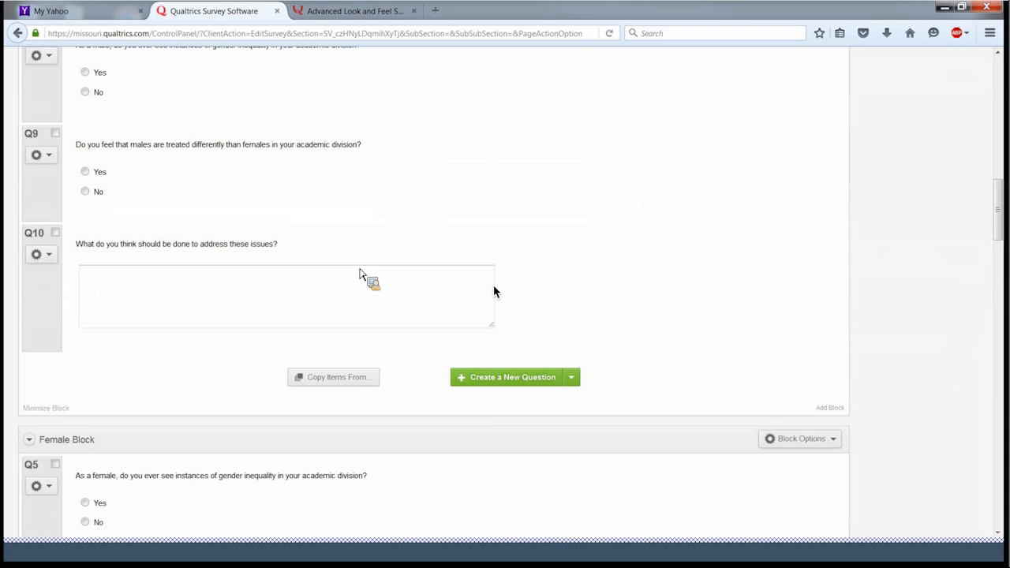
scroll(494, 292, "up", 15)
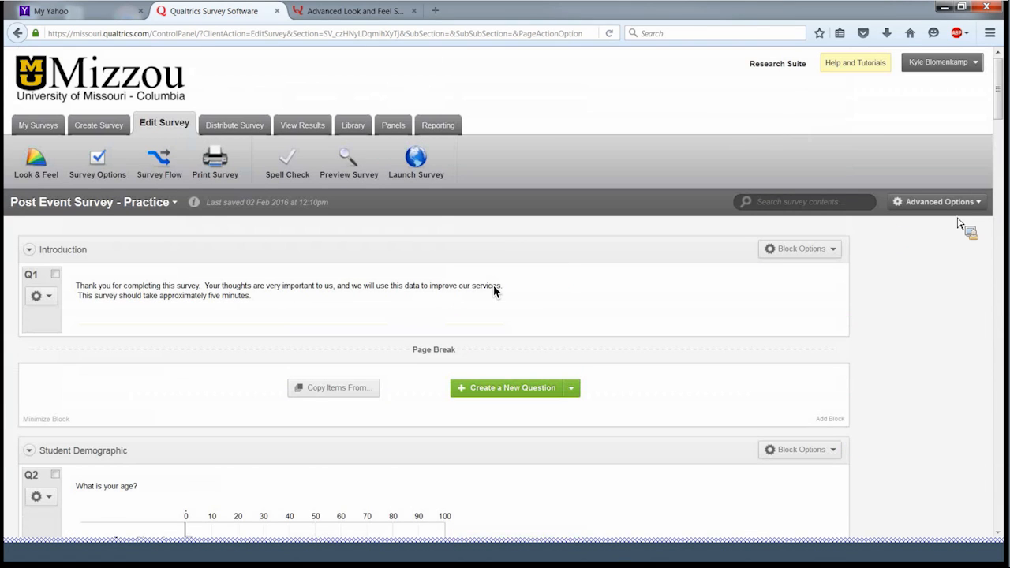
left_click(959, 205)
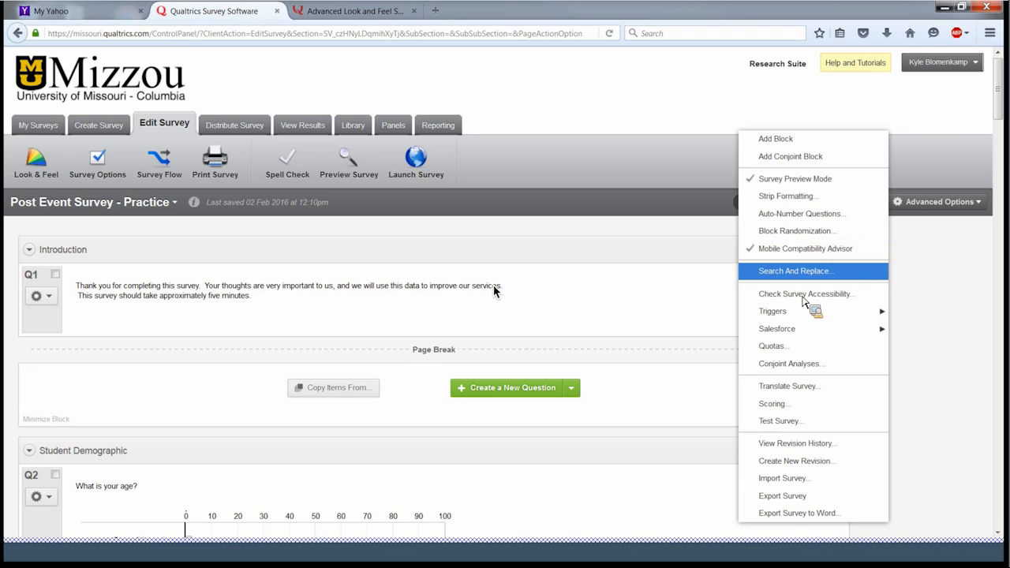
mouse_move(801, 314)
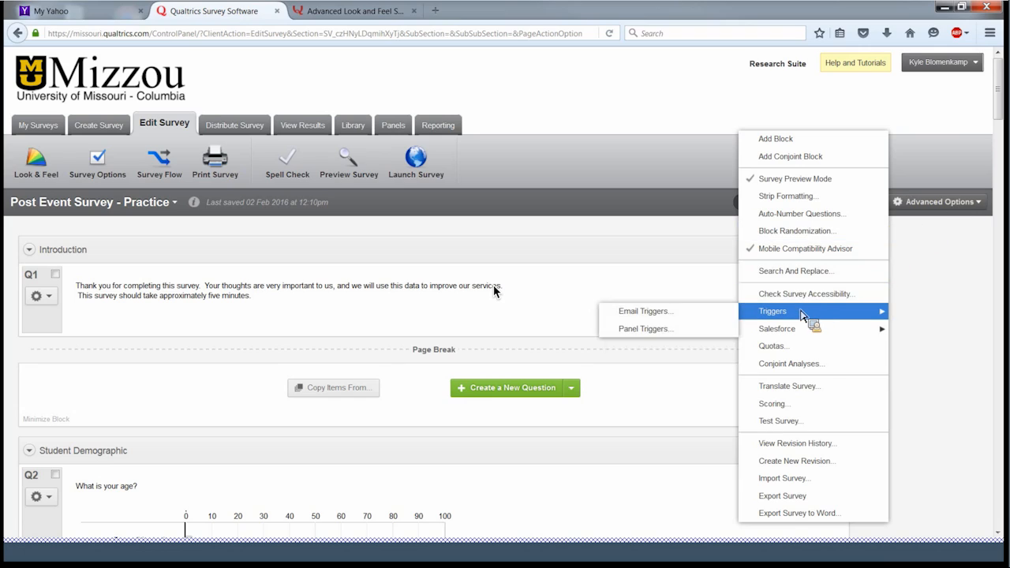
left_click(657, 318)
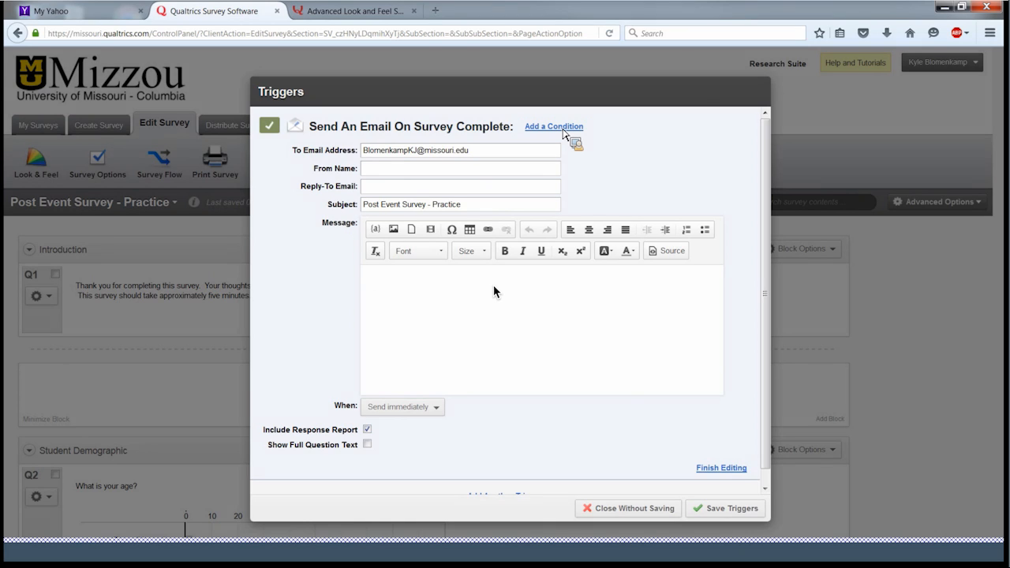
- Add a condition to the completion email trigger: Q14 — No Is Selected
left_click(562, 127)
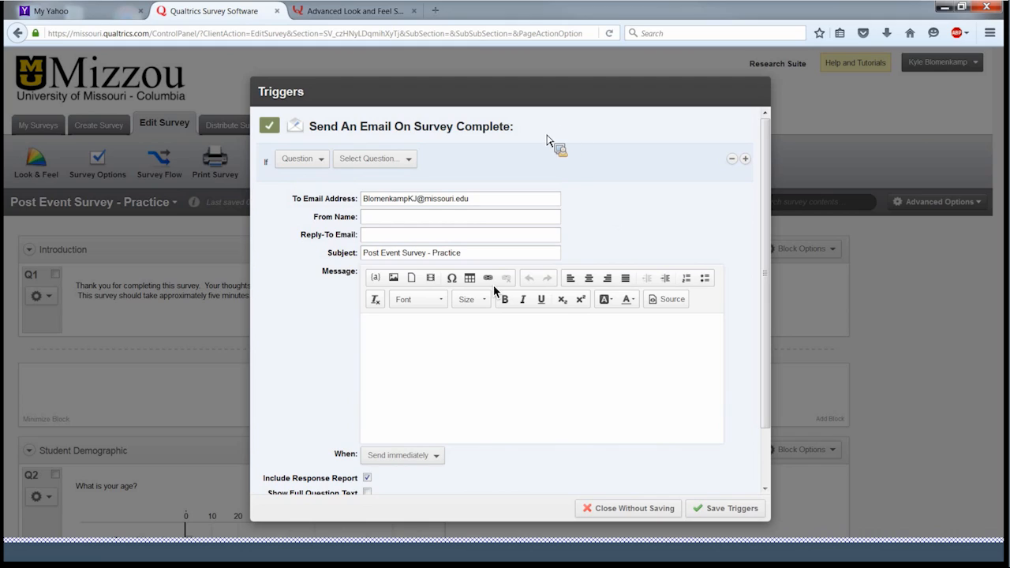
left_click(308, 160)
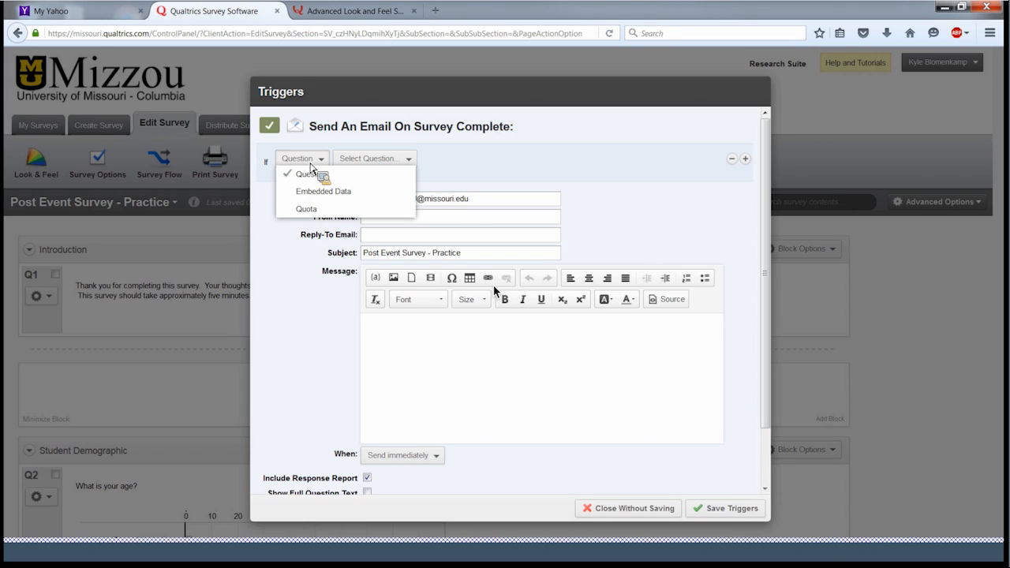
left_click(392, 163)
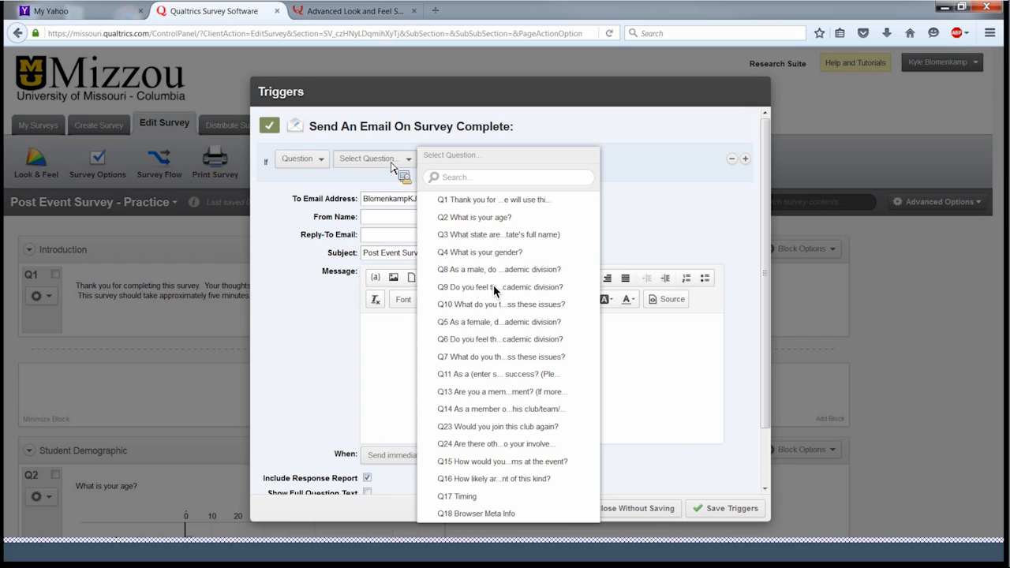
left_click(496, 409)
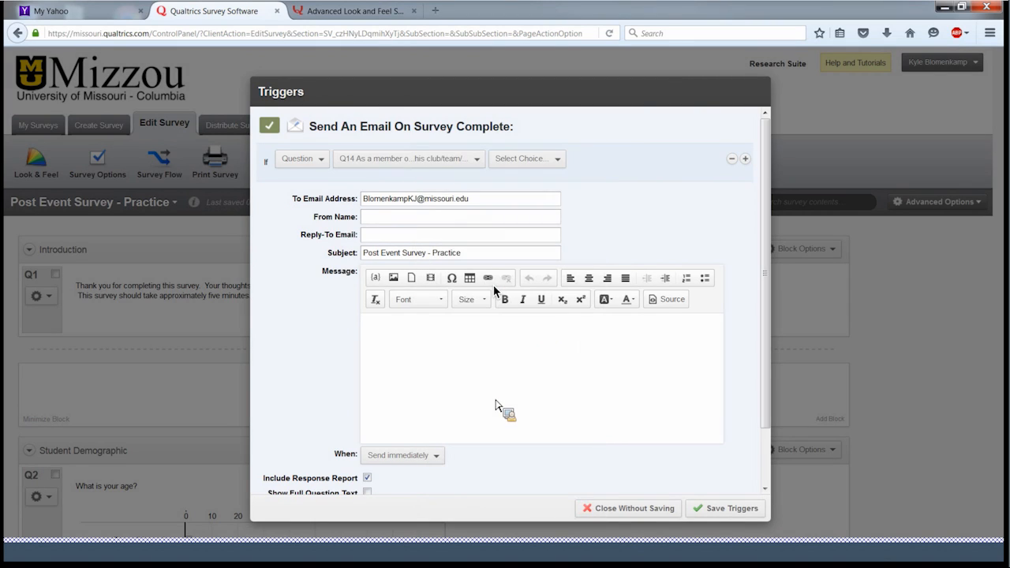
left_click(545, 162)
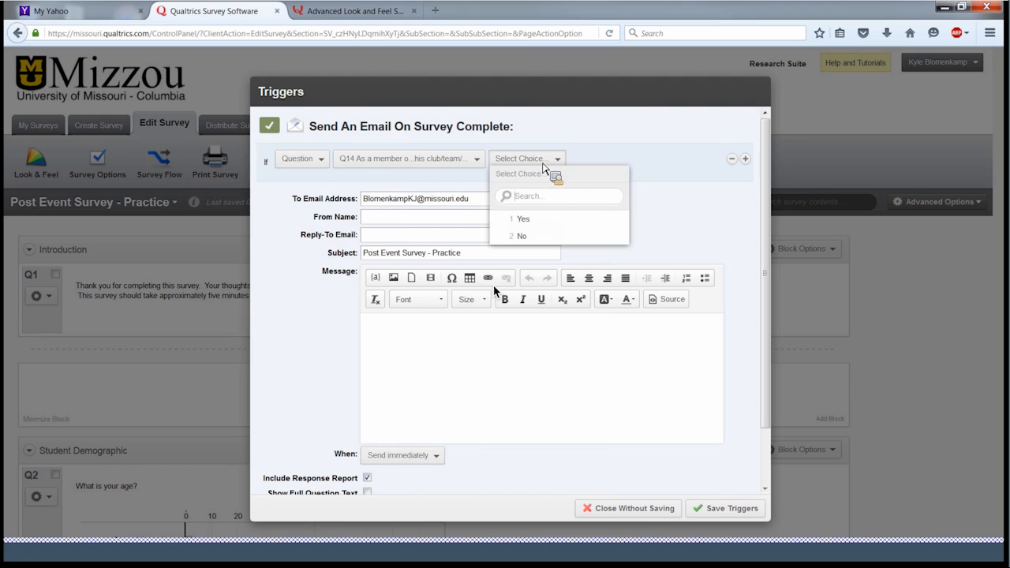
left_click(529, 244)
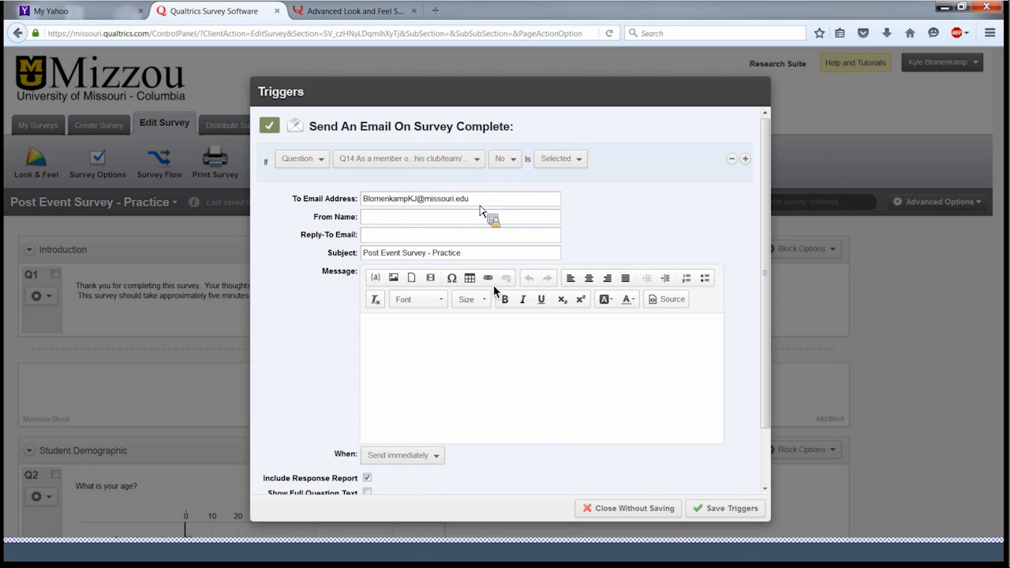
- Set the recipient email, From Name 'Training Event Logistics', and the reply-to email address
left_click_drag(491, 206, 360, 206)
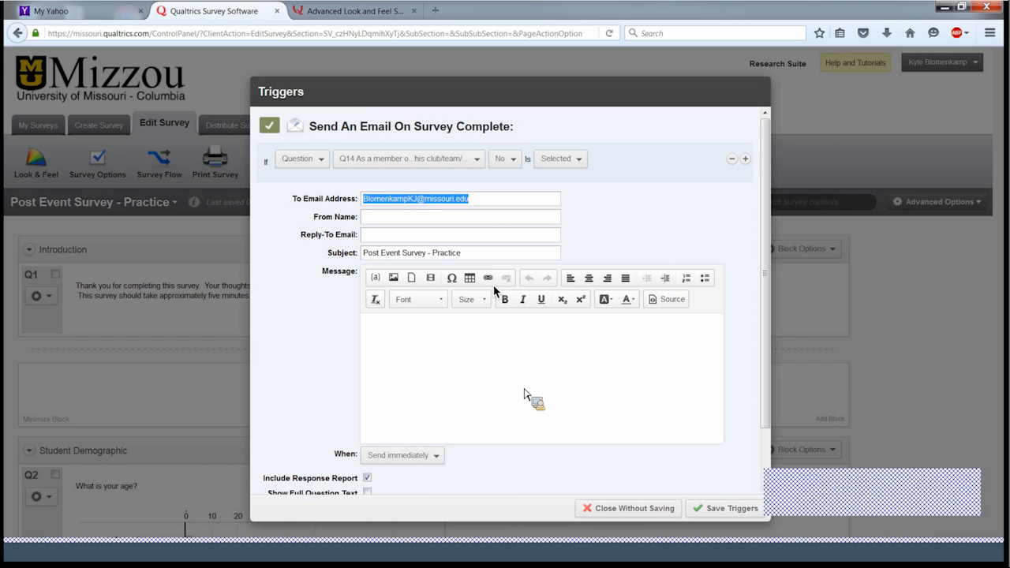
left_click_drag(525, 389, 531, 360)
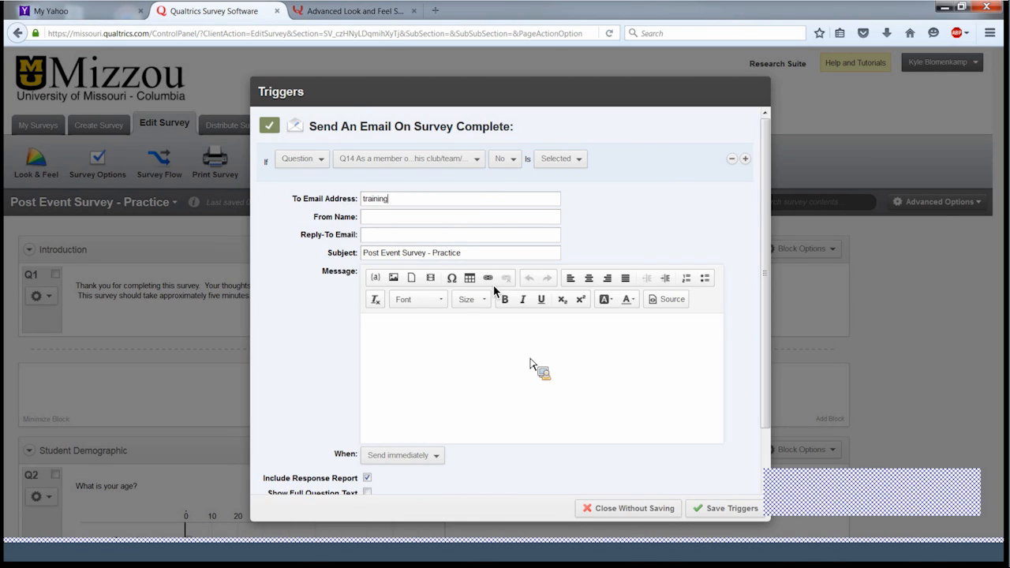
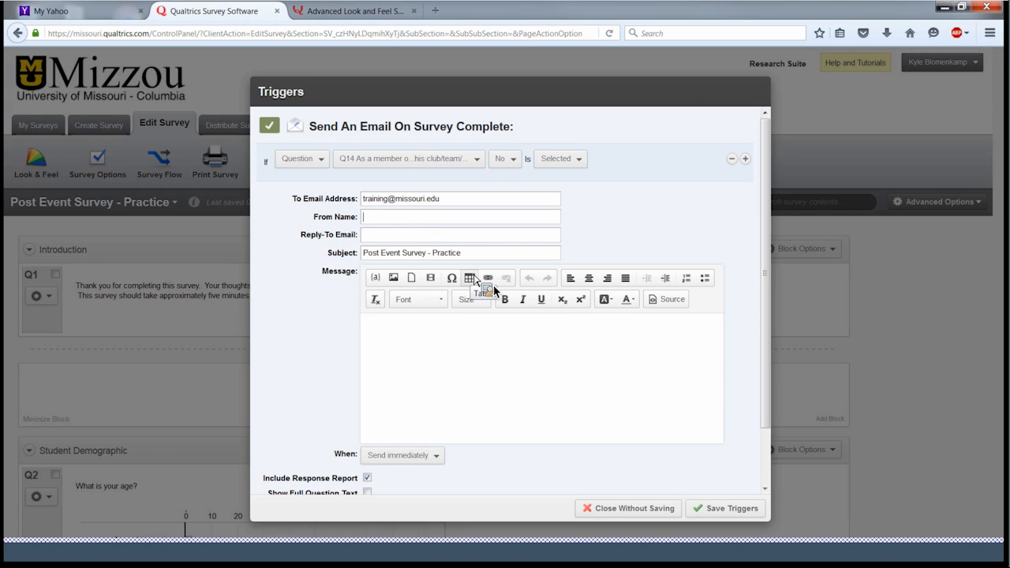
type("Training Event")
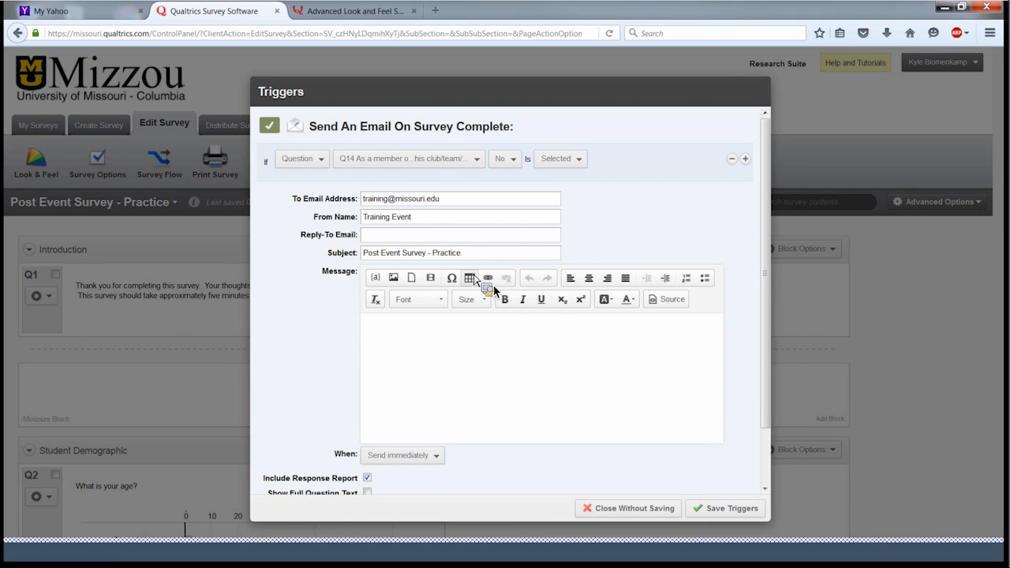
type(" Logistics")
left_click(387, 239)
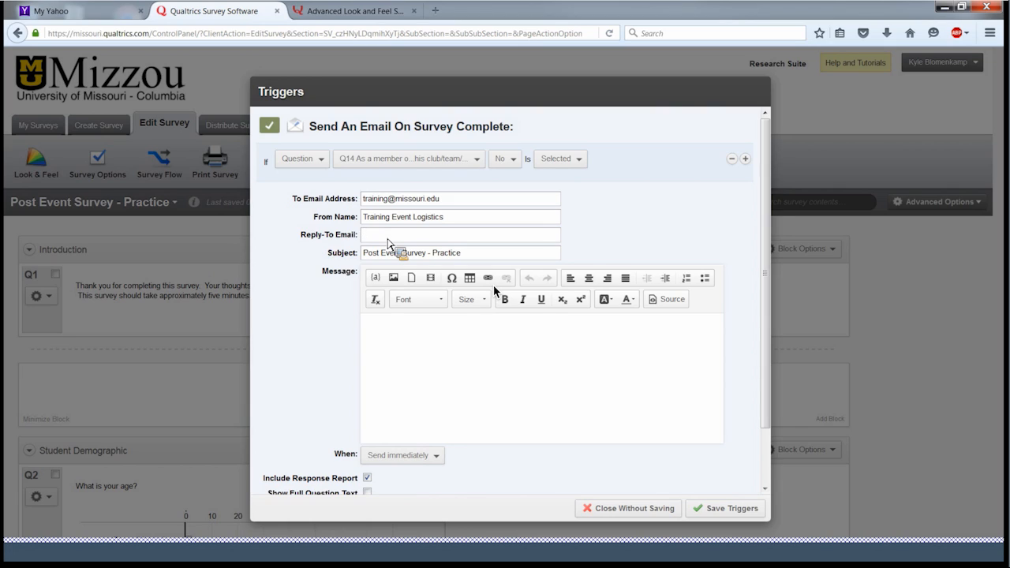
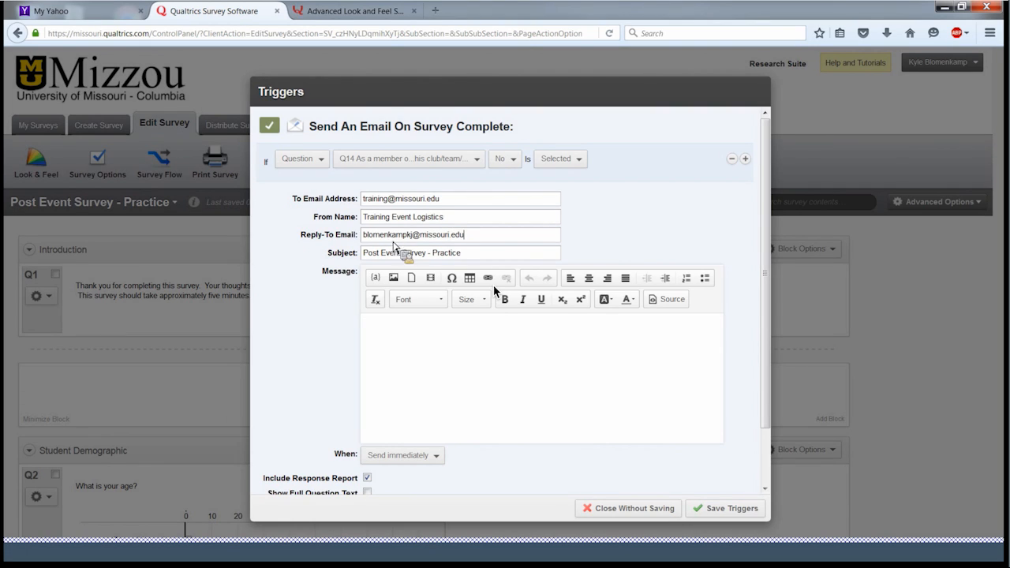
- Write the message 'The student said they didn't like the event. Please contact them to follow up for remediation.' and enable Show Full Question Text
left_click_drag(472, 255, 728, 329)
scroll(732, 334, "down", 2)
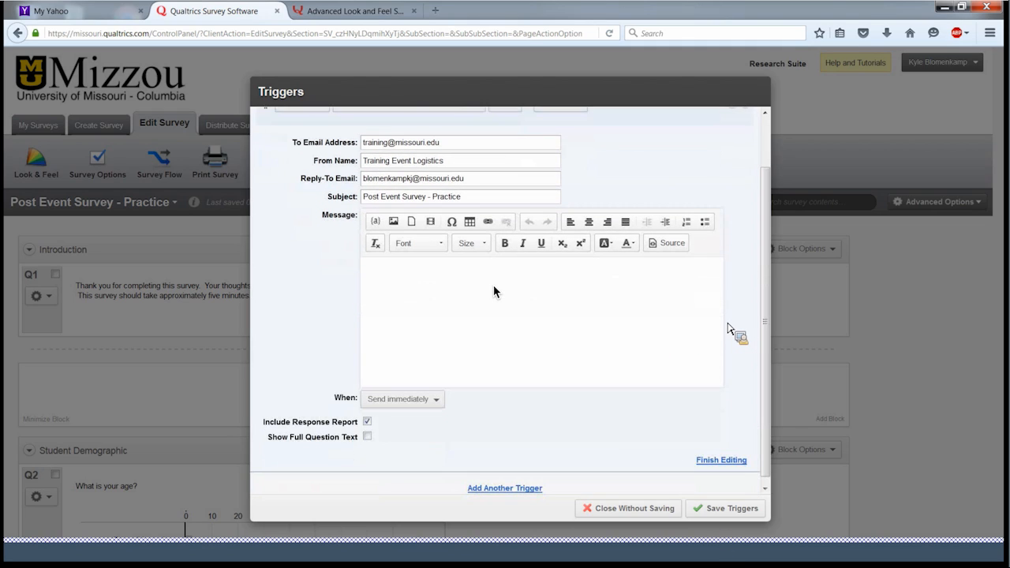
type("The student said they didn't like ")
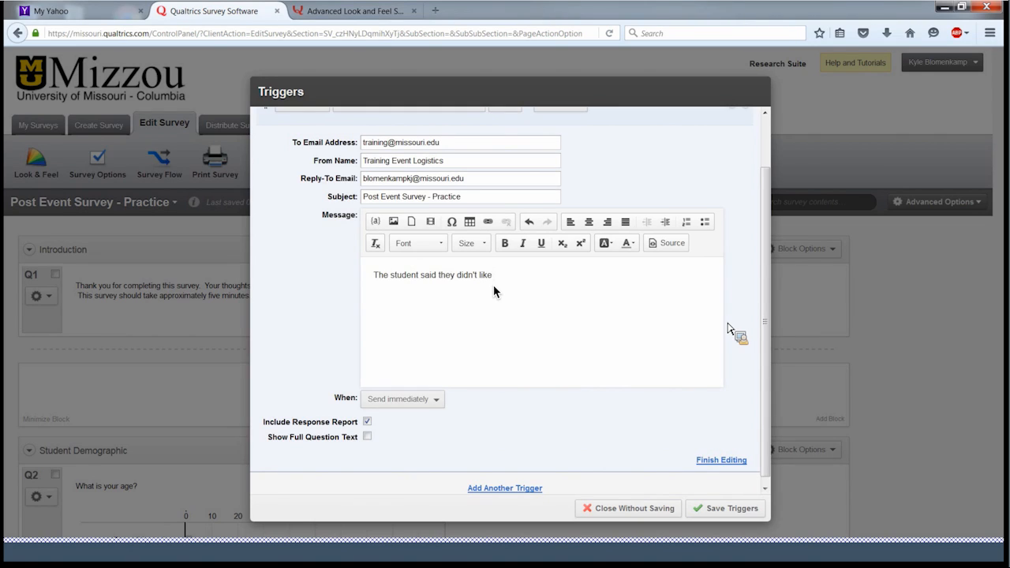
type("the event.")
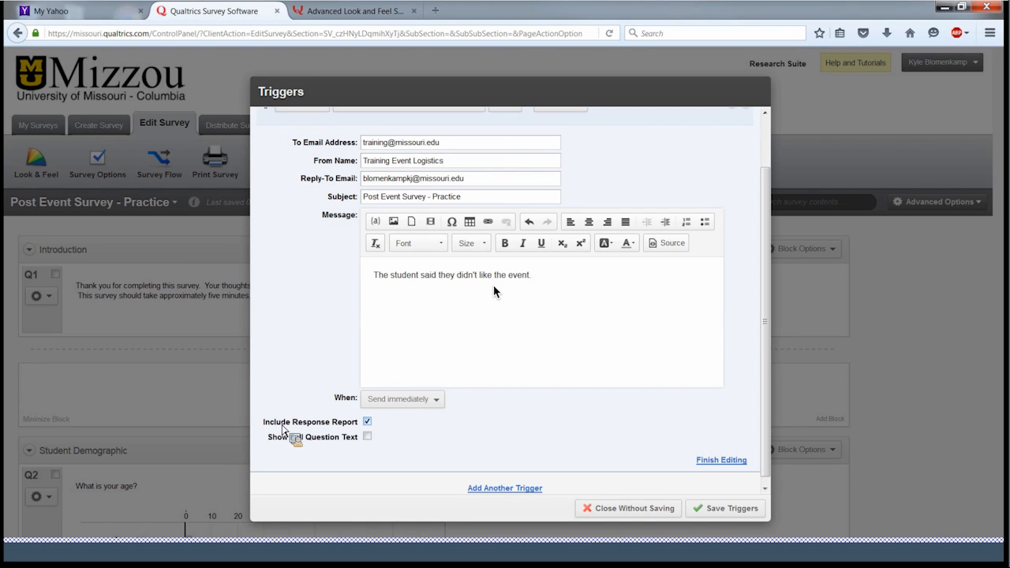
left_click(367, 437)
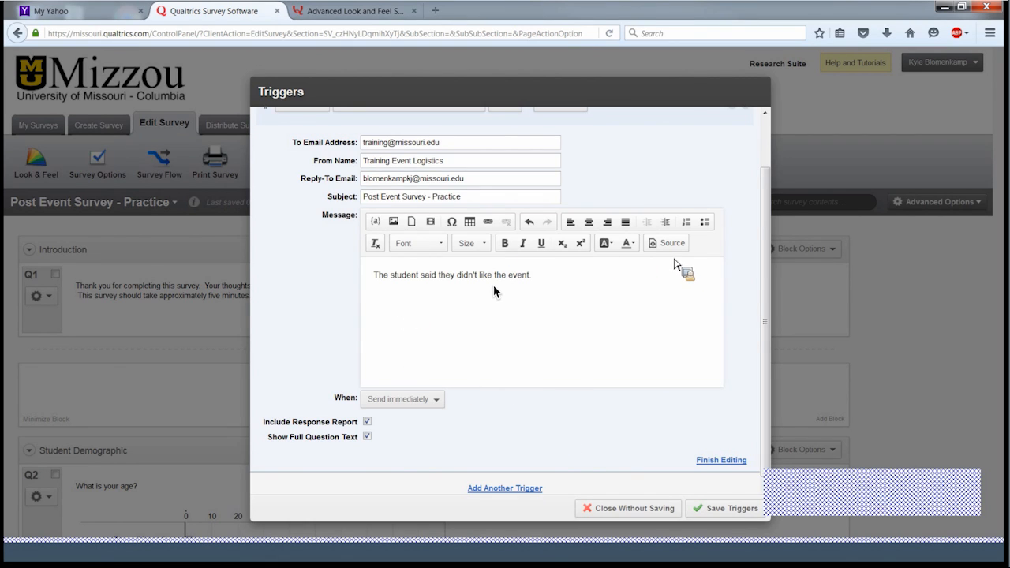
scroll(675, 265, "up", 1)
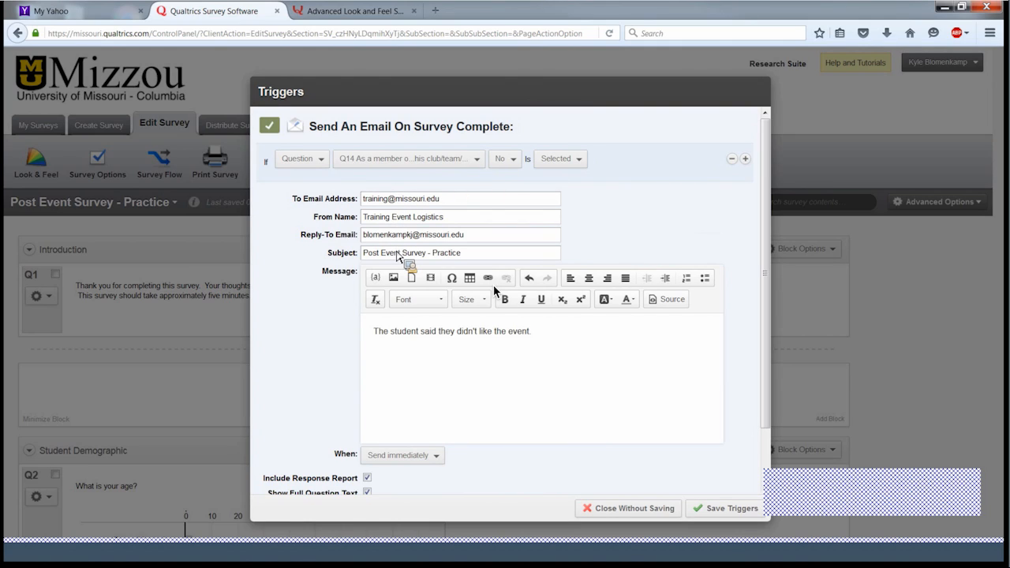
scroll(408, 260, "down", 1)
left_click(562, 278)
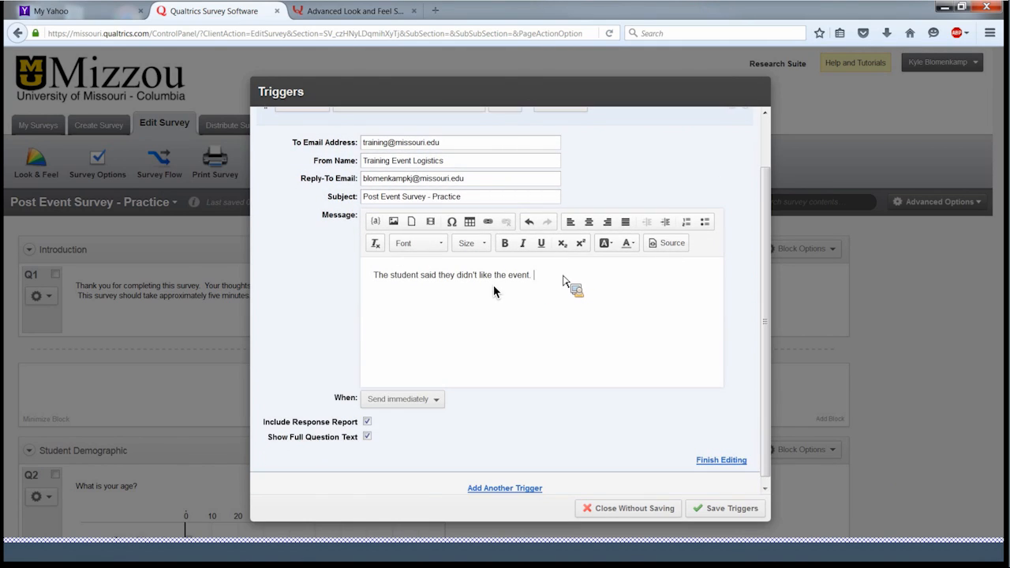
type("Please contact them to follow u")
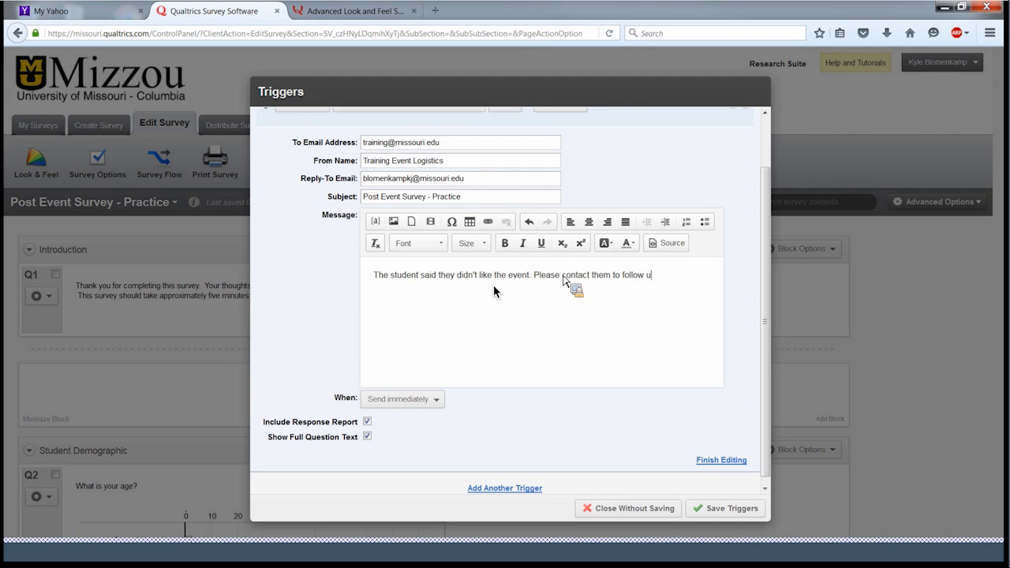
type("p for remediation.")
left_click(430, 402)
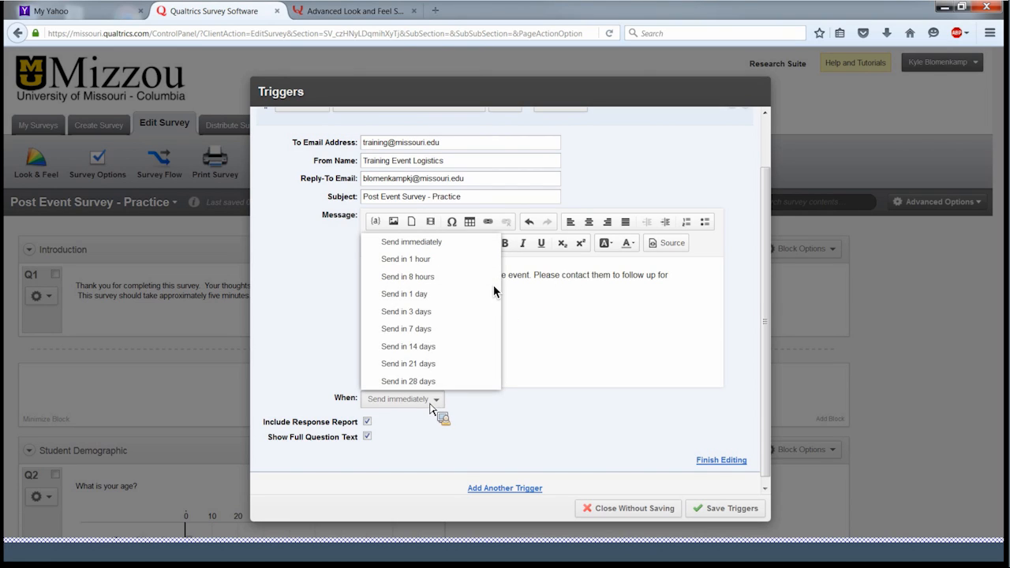
left_click(430, 405)
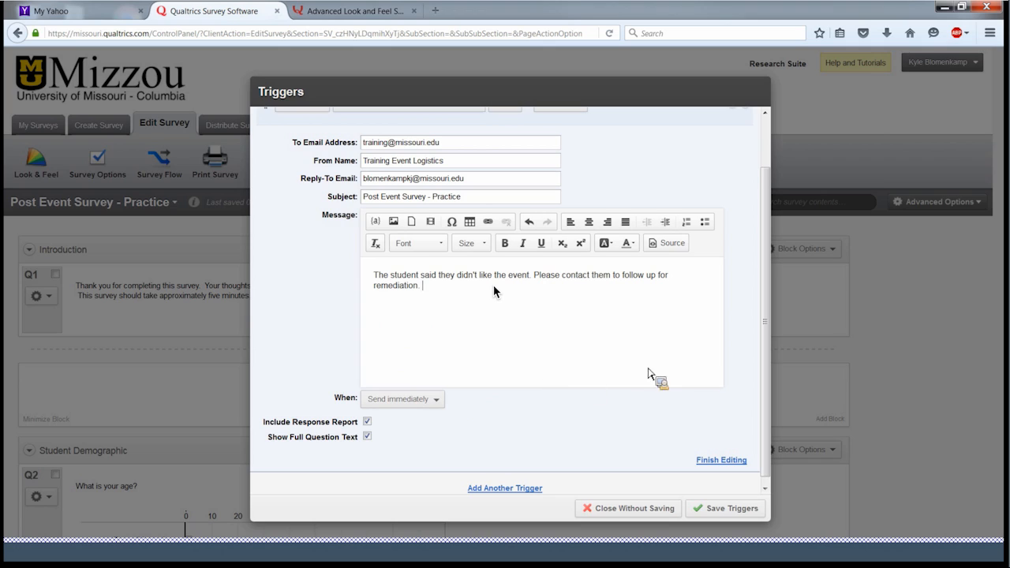
scroll(650, 376, "up", 1)
scroll(738, 229, "up", 1)
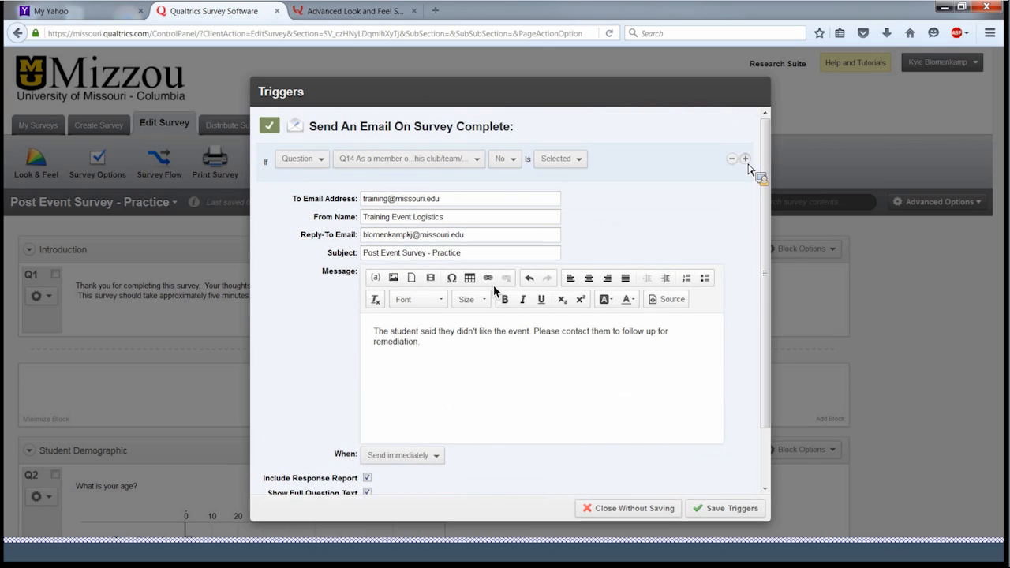
left_click(746, 160)
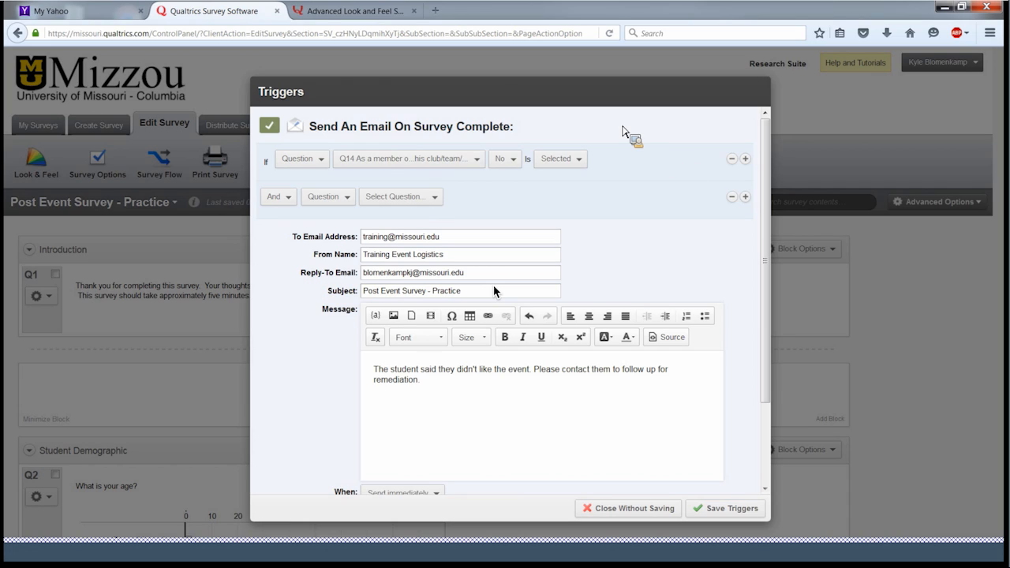
left_click(732, 197)
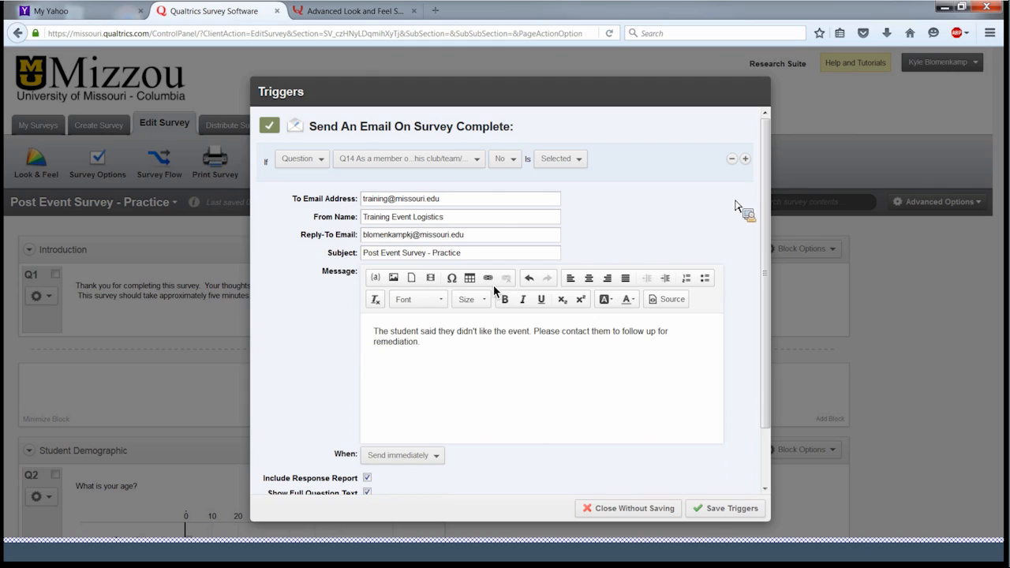
scroll(733, 208, "down", 2)
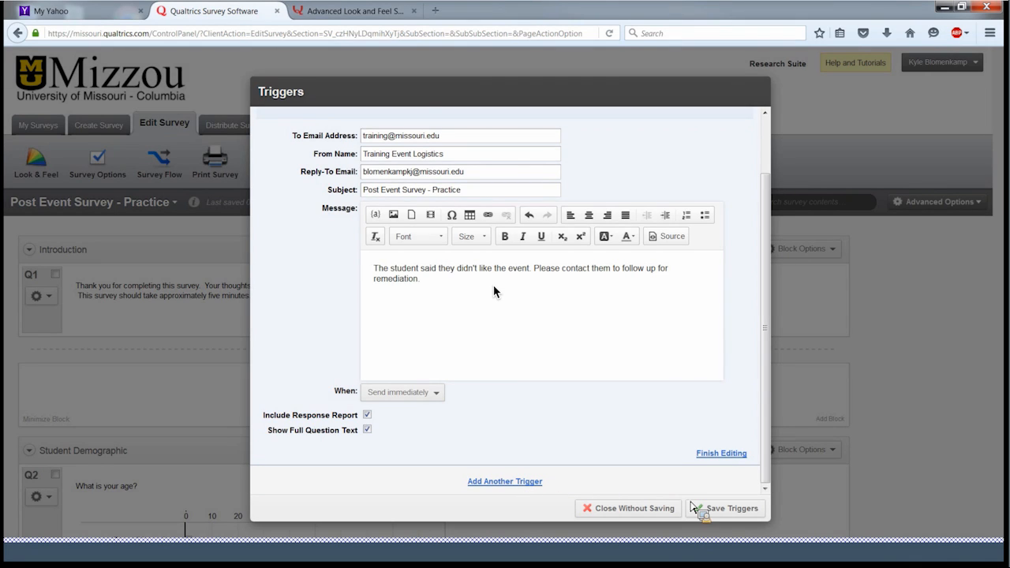
- Save the email trigger and return to the top of the survey
left_click(720, 512)
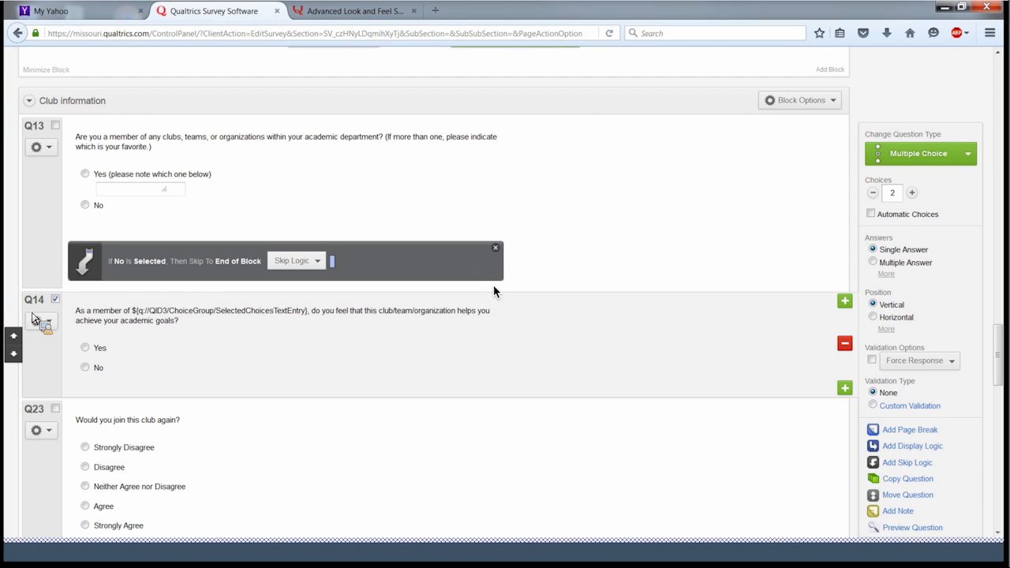
left_click_drag(32, 318, 403, 128)
scroll(466, 326, "up", 5)
scroll(466, 326, "up", 5)
scroll(466, 323, "up", 3)
scroll(468, 326, "up", 3)
scroll(464, 324, "up", 6)
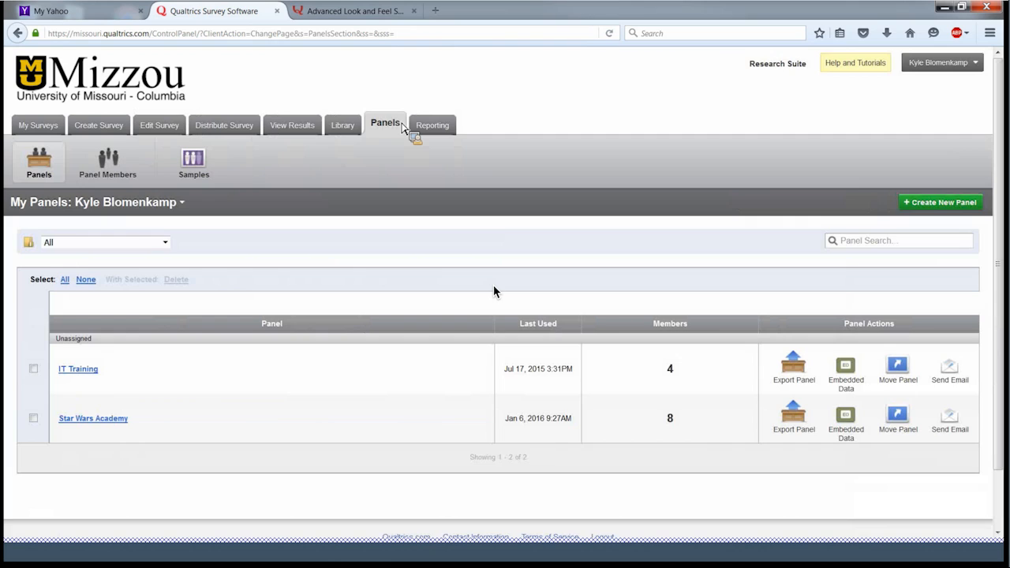
- Create a new panel named 'test panel 1' from the panels list
left_click_drag(403, 128, 950, 147)
scroll(293, 275, "down", 1)
scroll(280, 293, "down", 2)
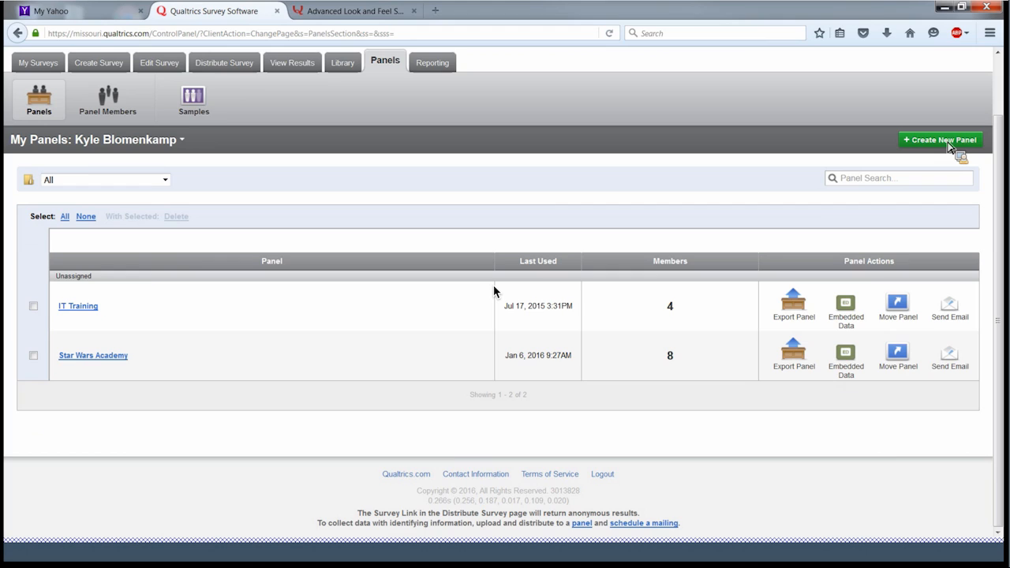
left_click(949, 147)
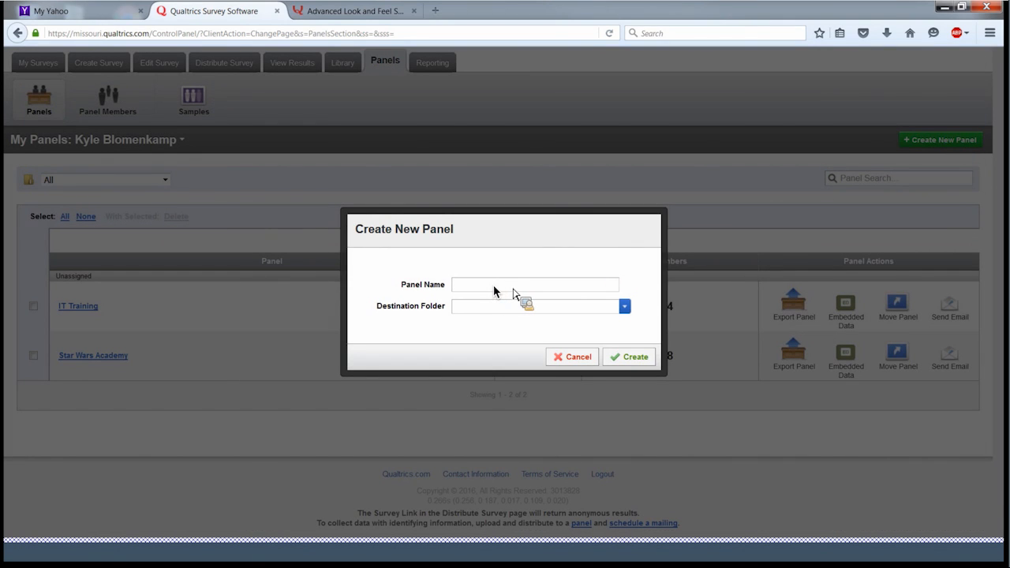
type("test panel 1")
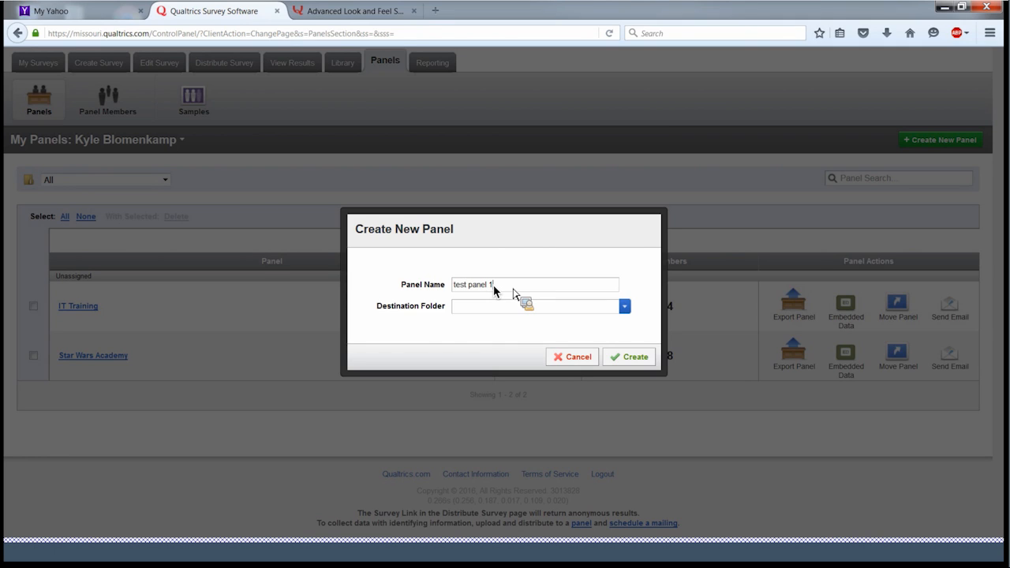
left_click(623, 361)
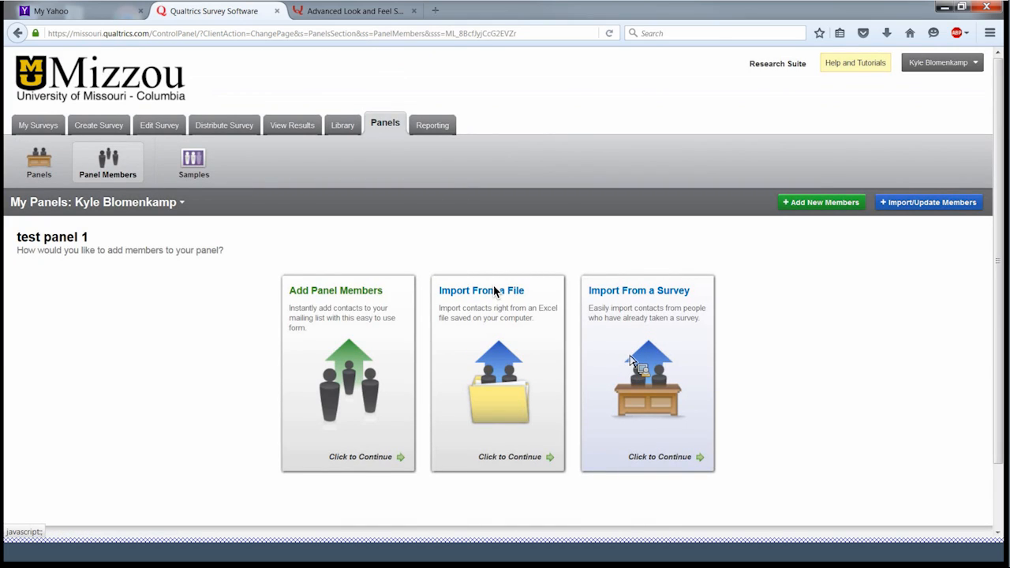
- Add External Data Reference, Language, Embedded Data A and Embedded Data B columns to the manual member form
left_click(341, 315)
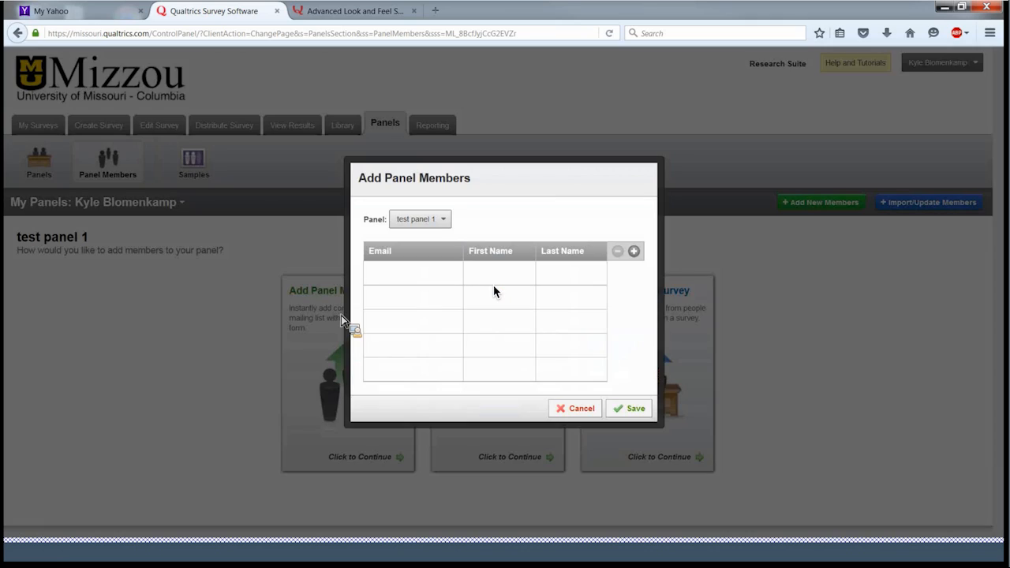
left_click(635, 251)
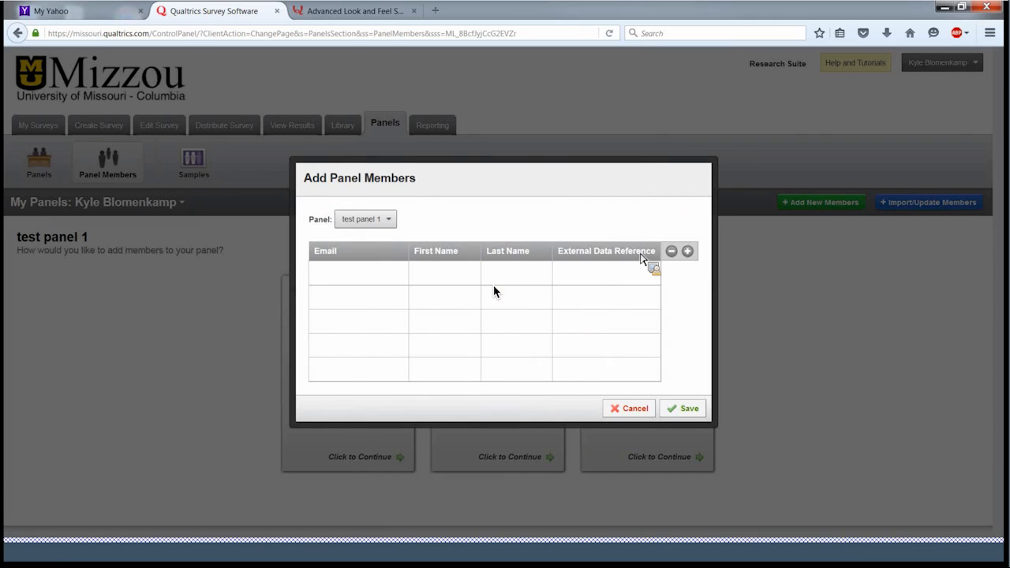
left_click(687, 251)
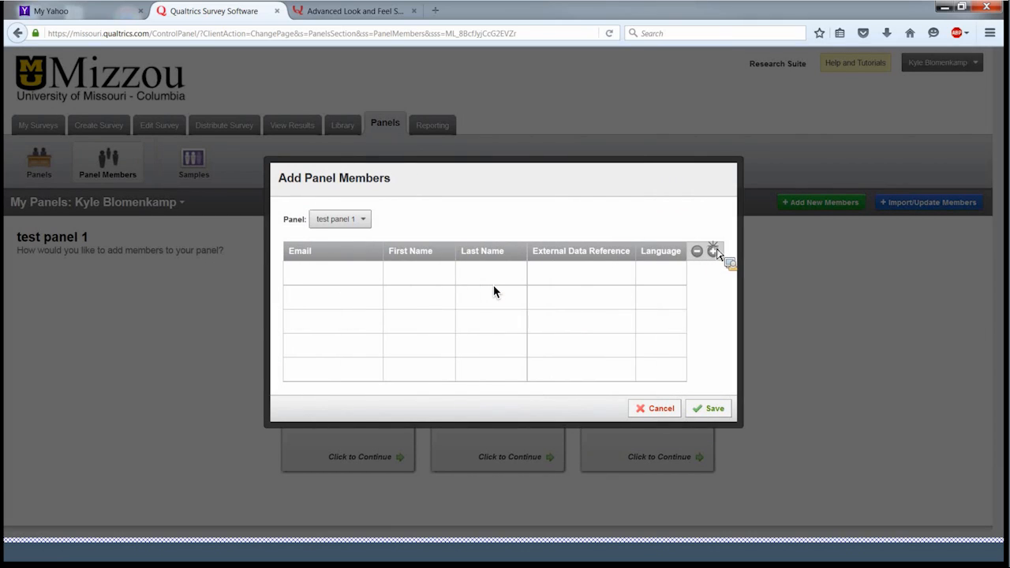
left_click(714, 251)
left_click(757, 252)
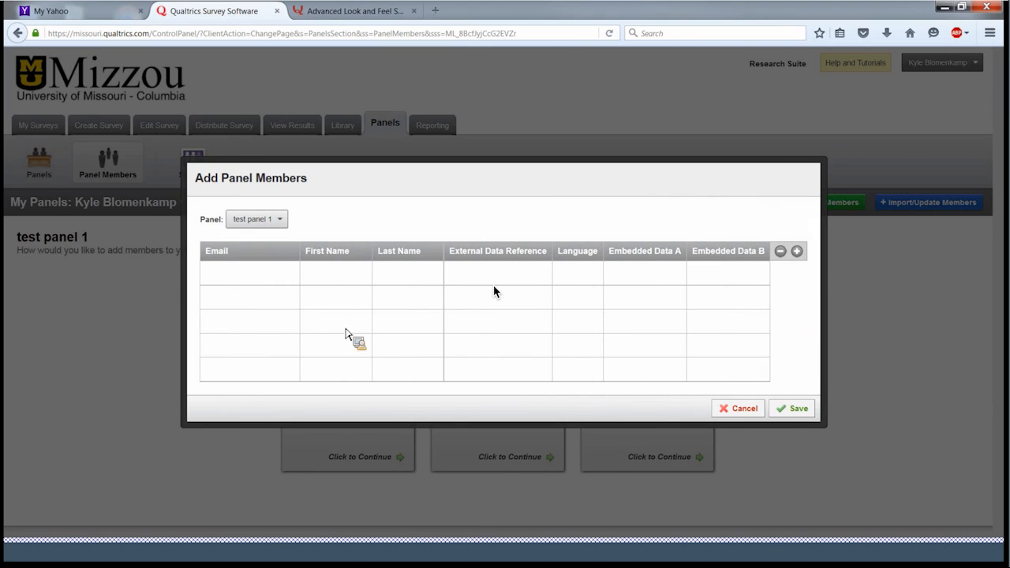
- Fill in the member's email, first and last name, and job title 'IT Trainer - Exper'
left_click(236, 282)
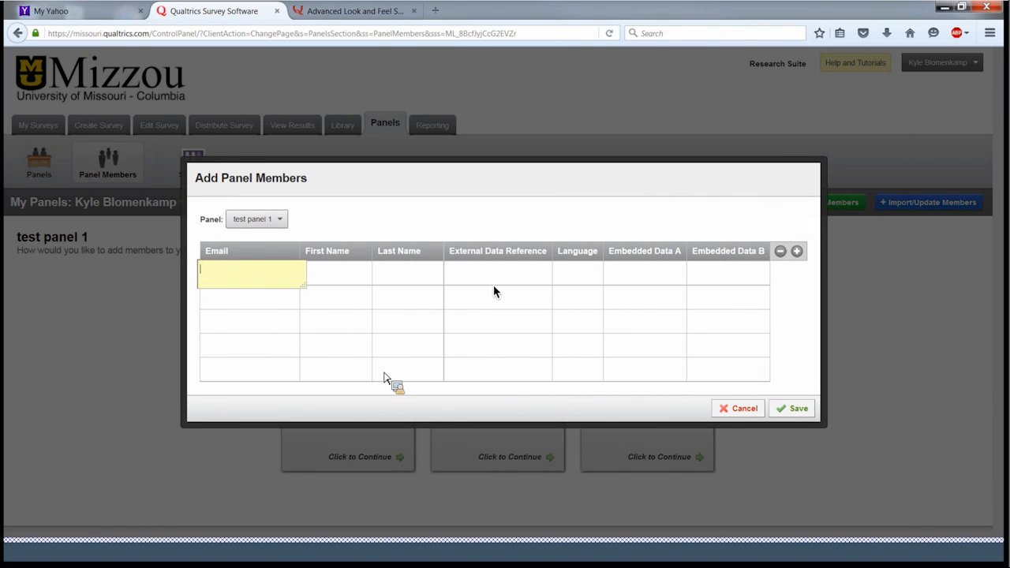
key("Tab")
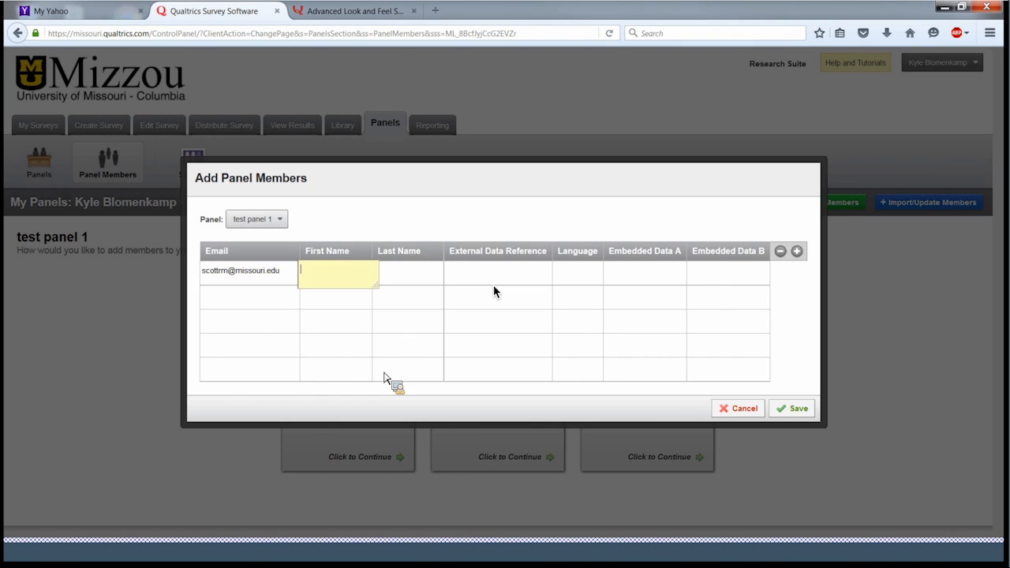
key("Tab")
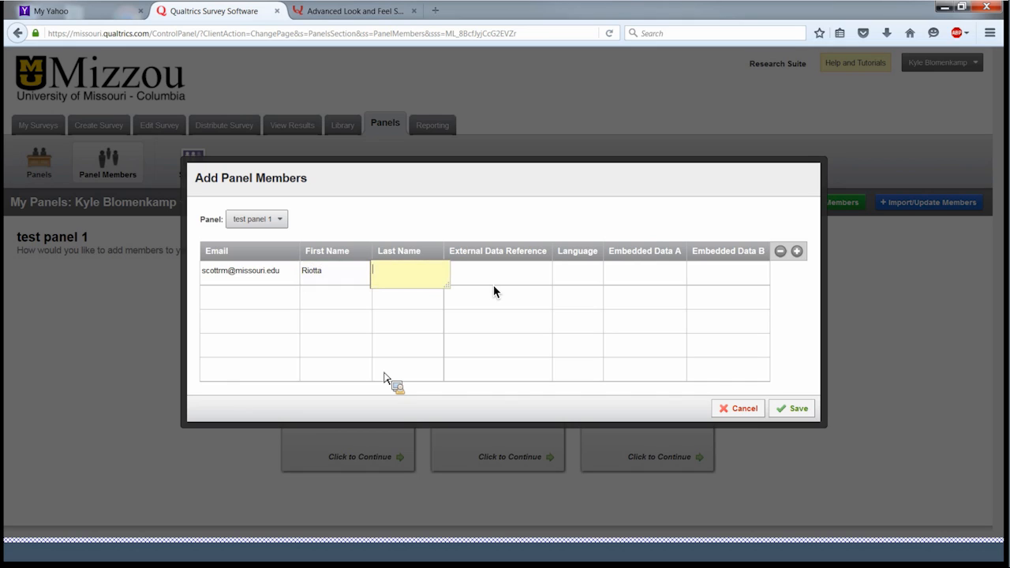
key("Tab")
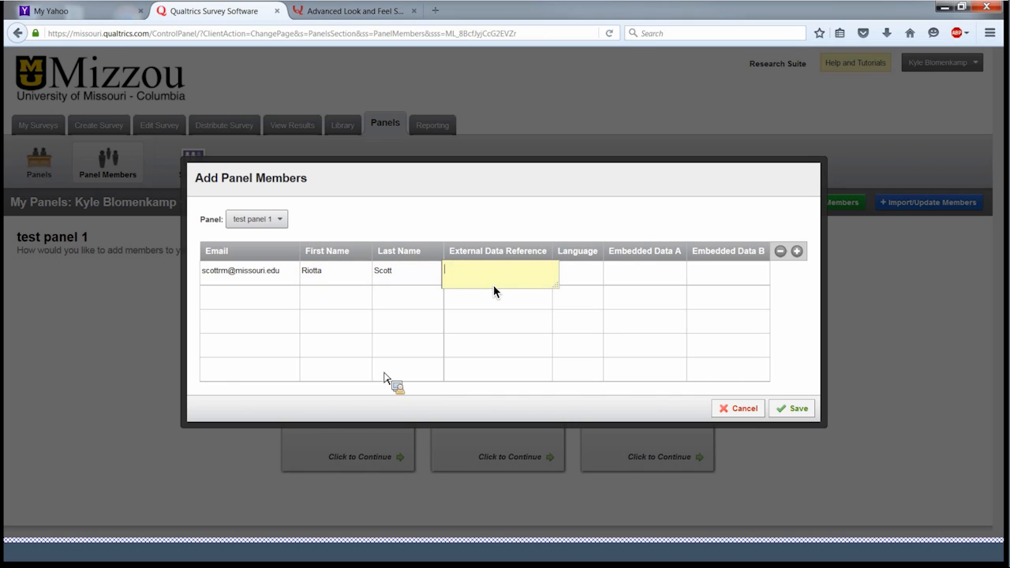
key("Tab")
key("Tab")
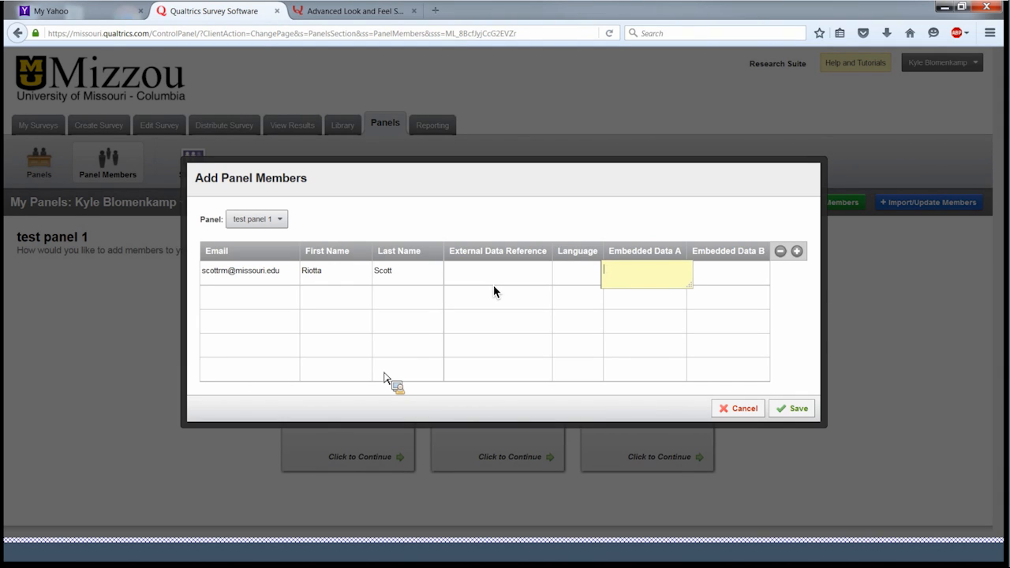
type("IT Trainer - Expert")
key("Tab")
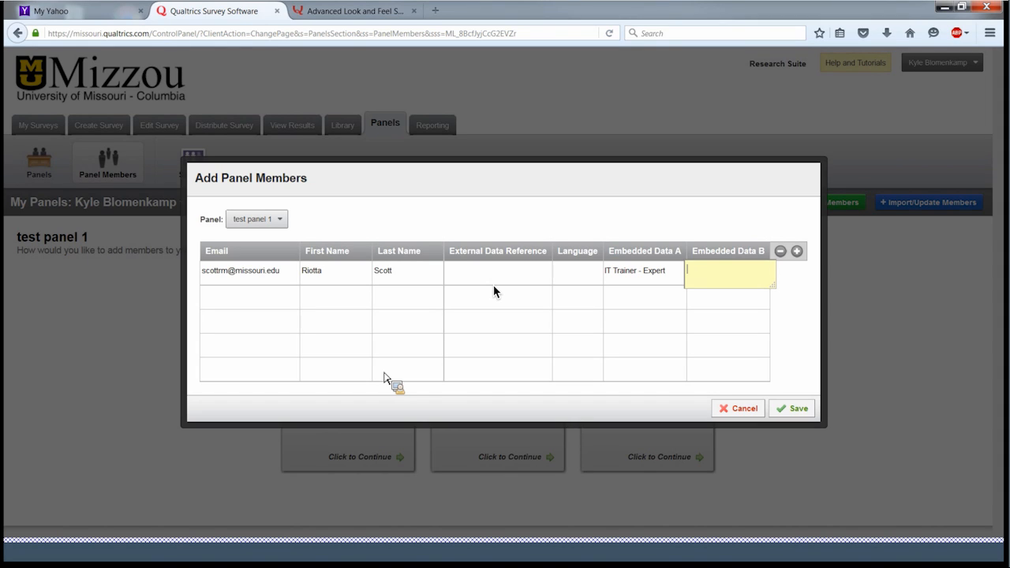
- Rename the embedded columns to Position and Gender, enter Female, then cancel the form
left_click(656, 259)
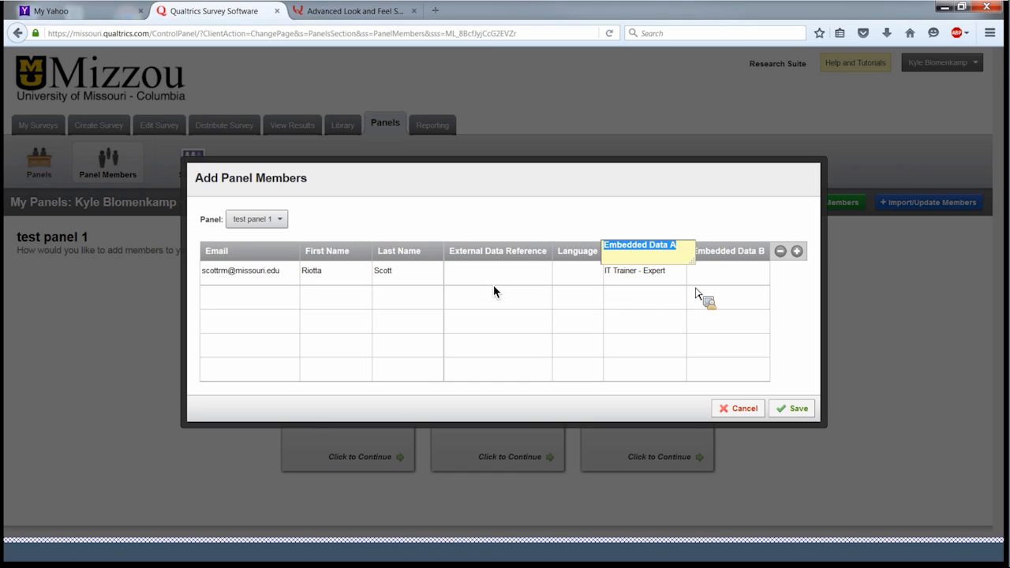
type("Position")
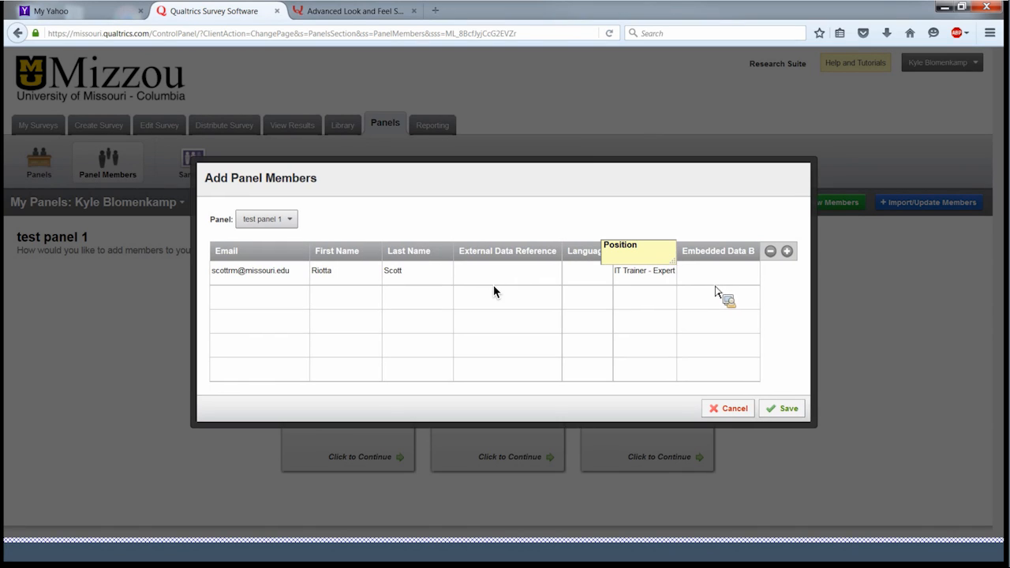
left_click(730, 280)
left_click(746, 254)
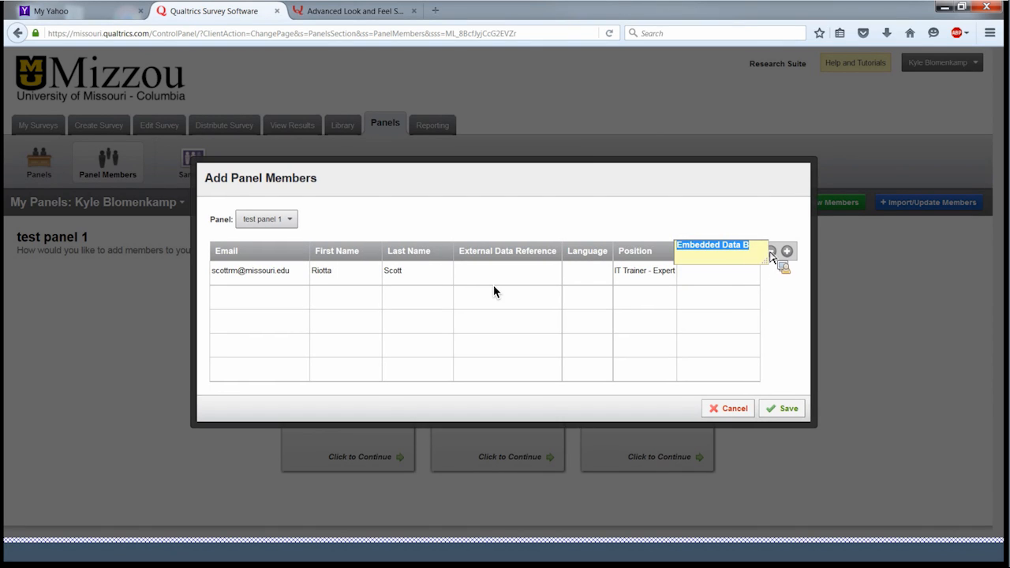
type("Gender")
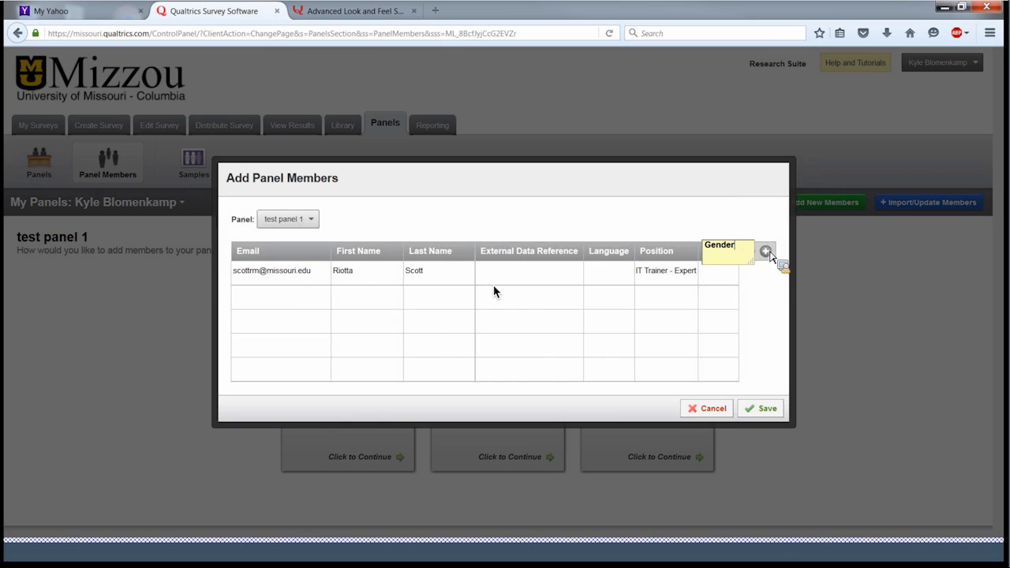
left_click(732, 280)
type("Female")
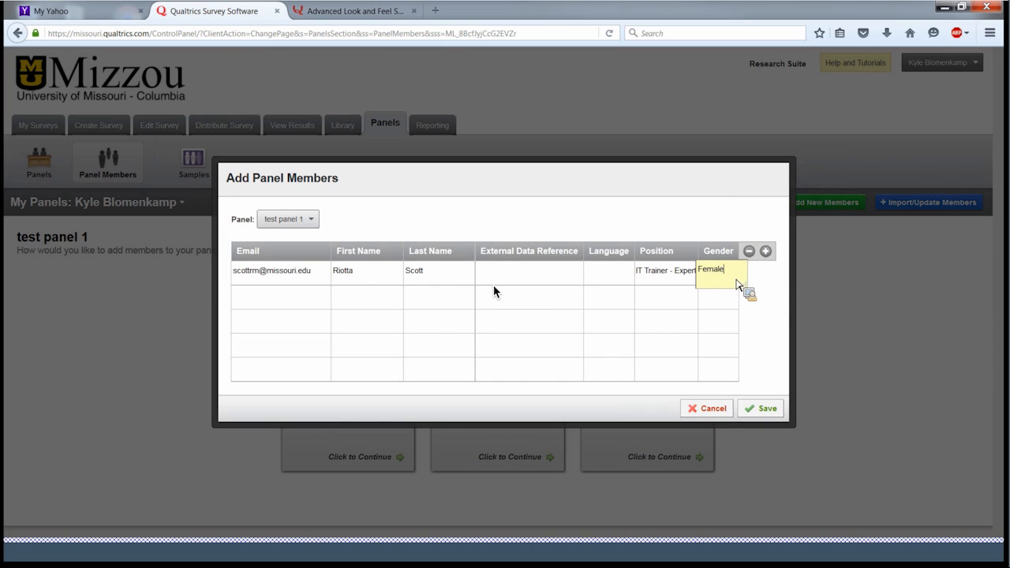
left_click(665, 302)
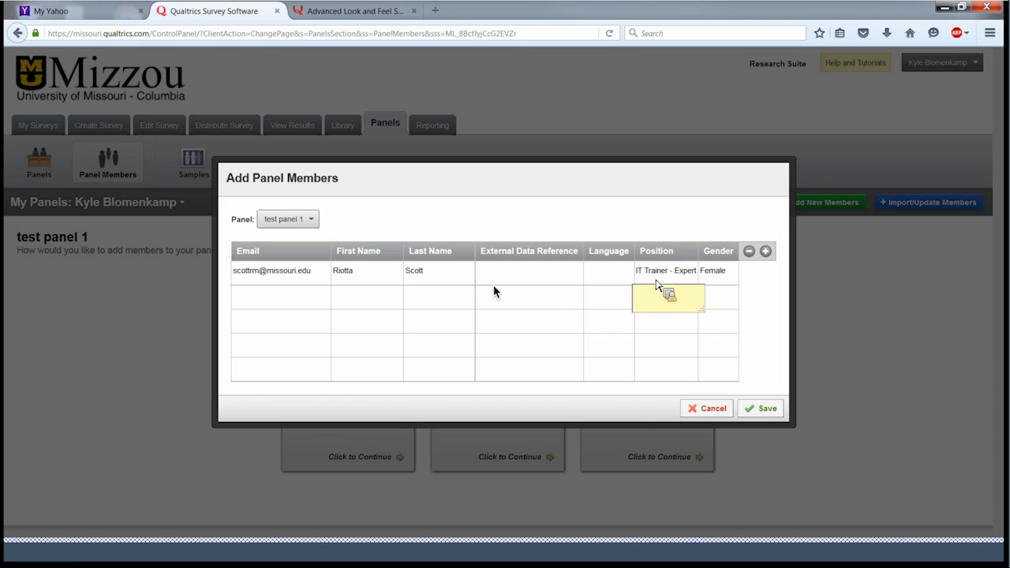
left_click(710, 412)
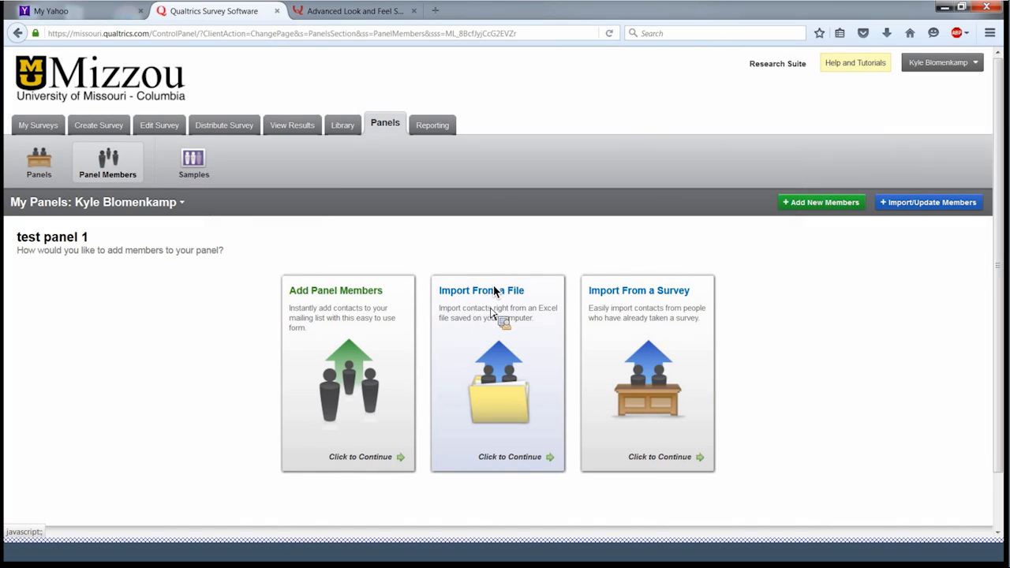
- Download ExampleMailingList.csv from the Import From a File options and open it in Excel
left_click(497, 374)
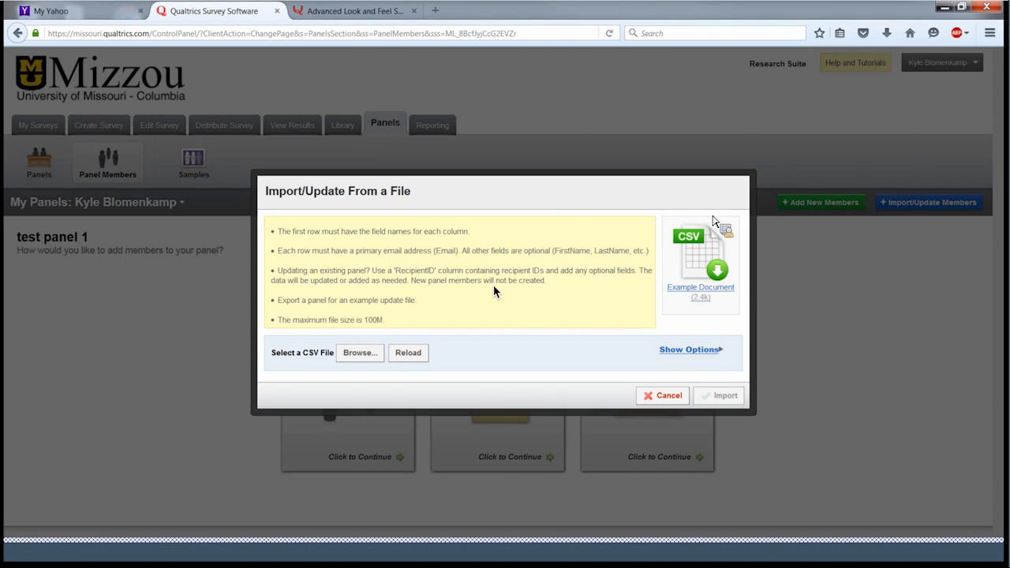
left_click(704, 291)
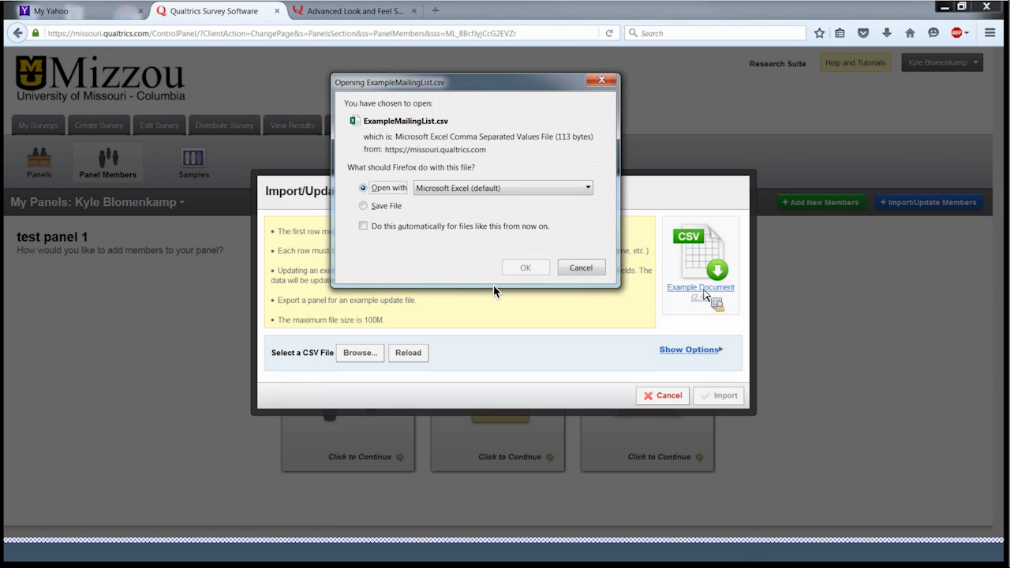
left_click(525, 268)
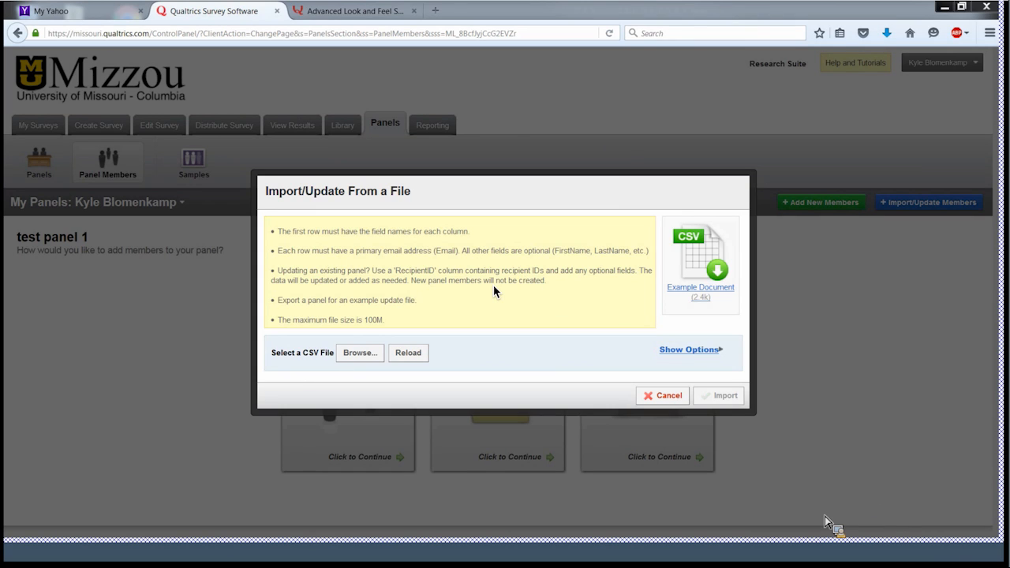
mouse_move(825, 521)
left_mouse_down()
mouse_move(897, 550)
mouse_move(897, 510)
mouse_move(923, 495)
left_mouse_up()
left_click(916, 493)
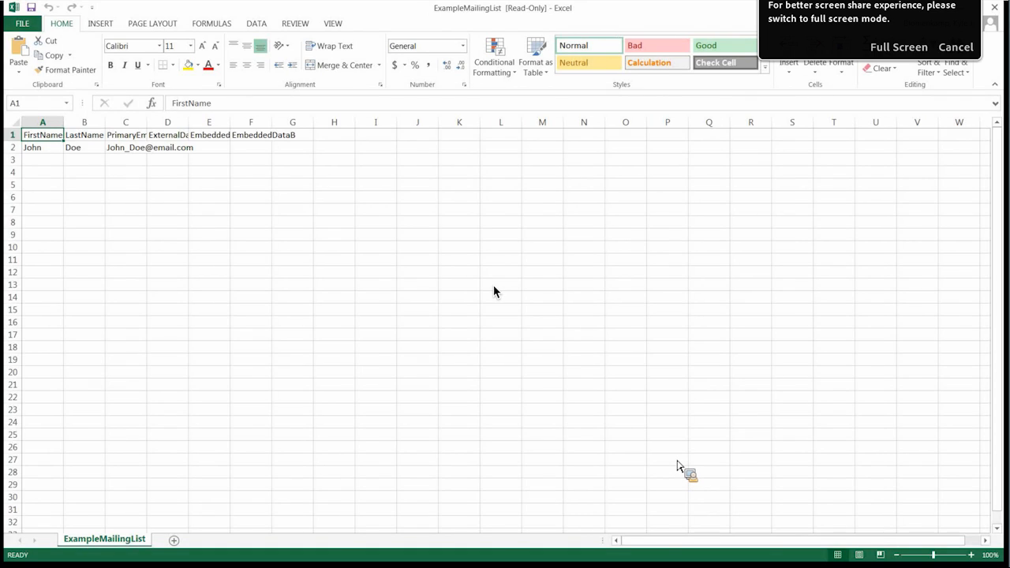
- Select the whole ExampleMailingList sheet and AutoFit all column widths to the headers
left_click(17, 125)
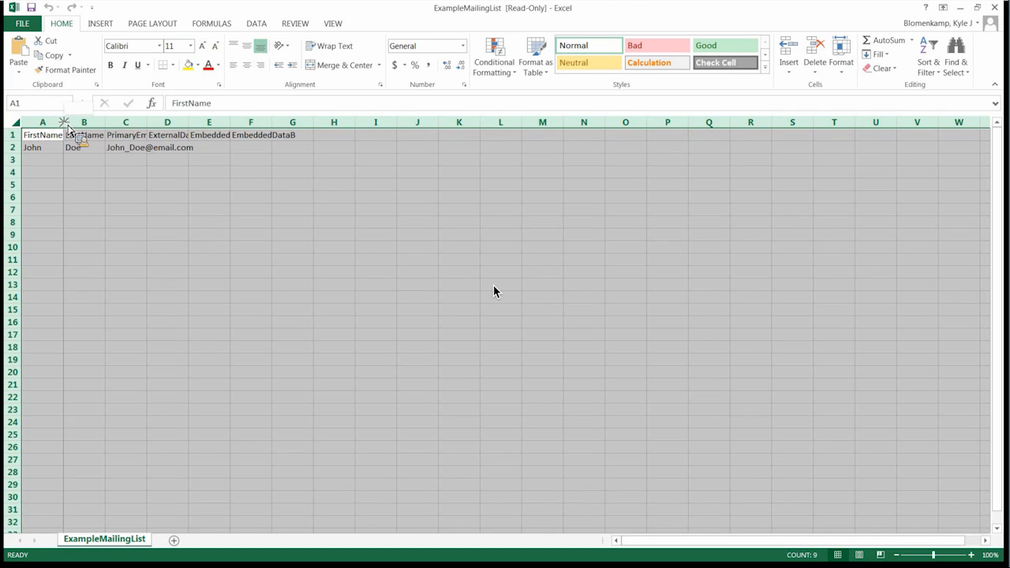
double_click(63, 123)
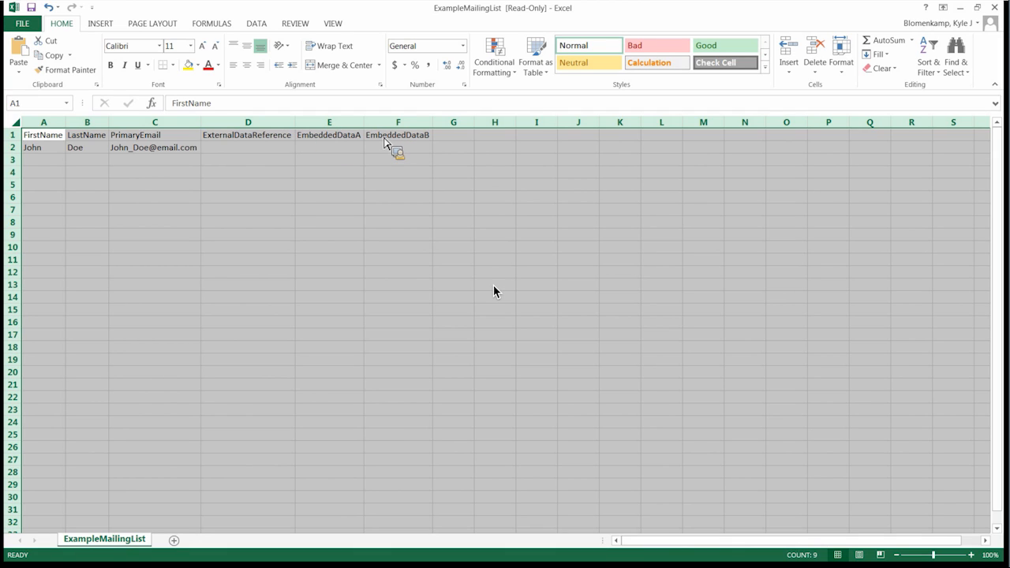
left_click(327, 150)
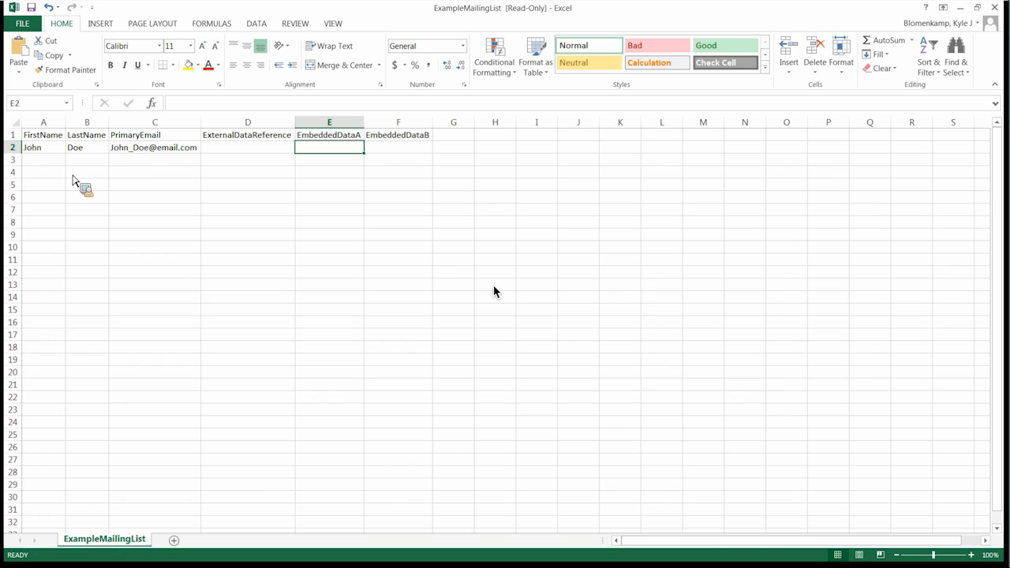
- Add a row with the member's first name, last name, email, 'IT Trainer- Expert' and Female
key("Down")
key("Home")
key("Tab")
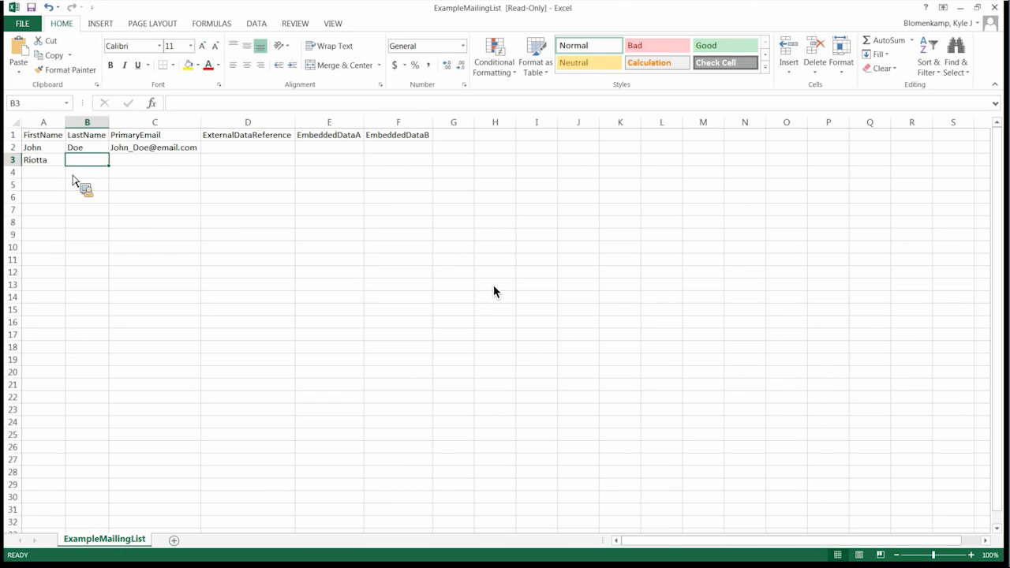
key("Tab")
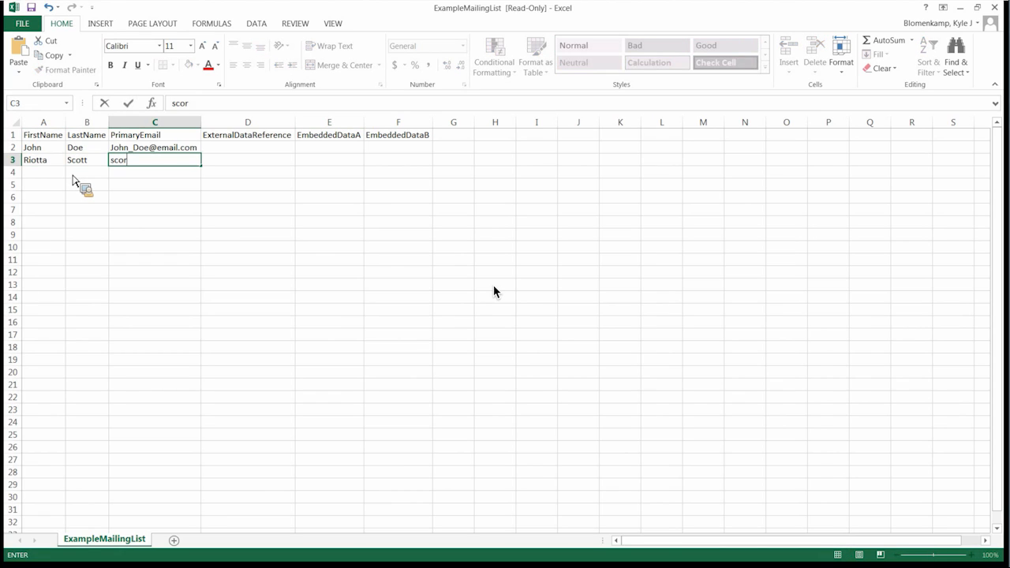
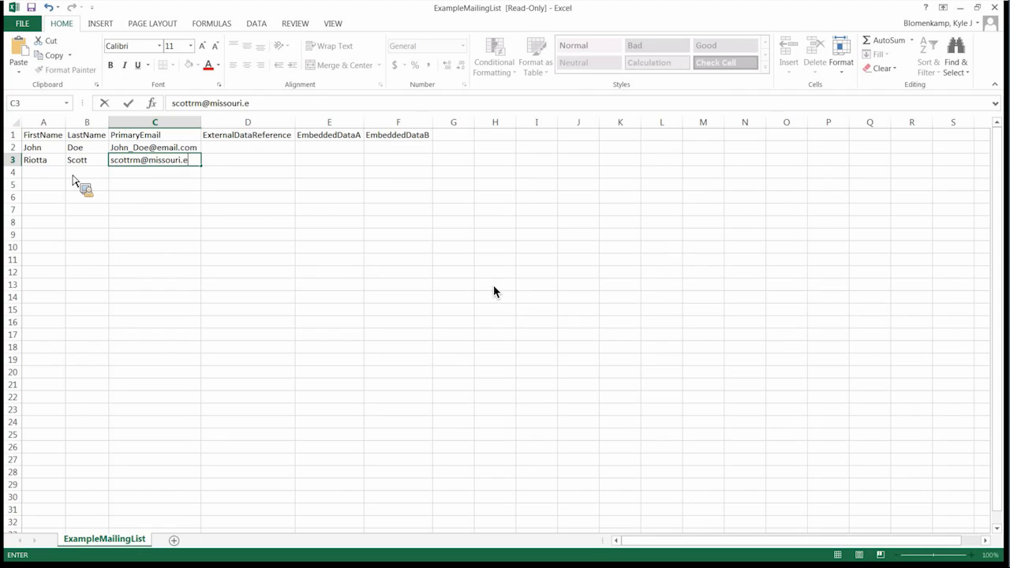
key("Tab")
key("Tab")
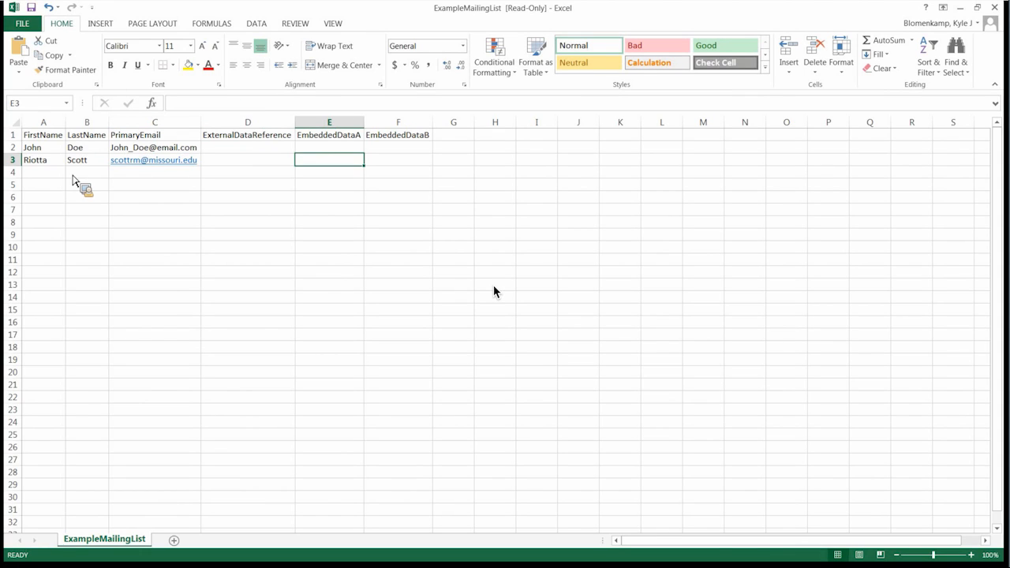
type("IT")
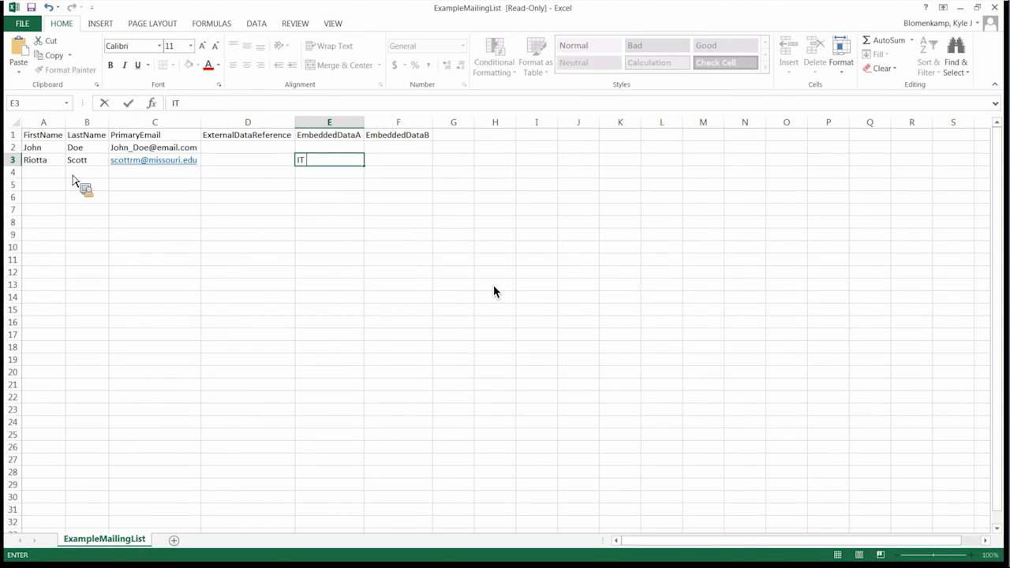
type(" Trainer- Expert")
key("Tab")
type("Fema")
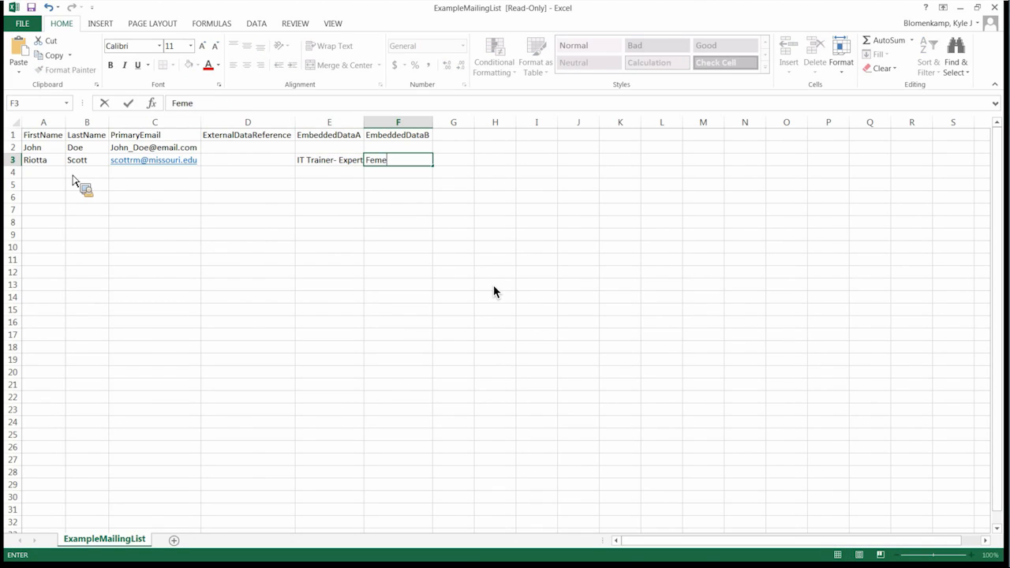
type("le")
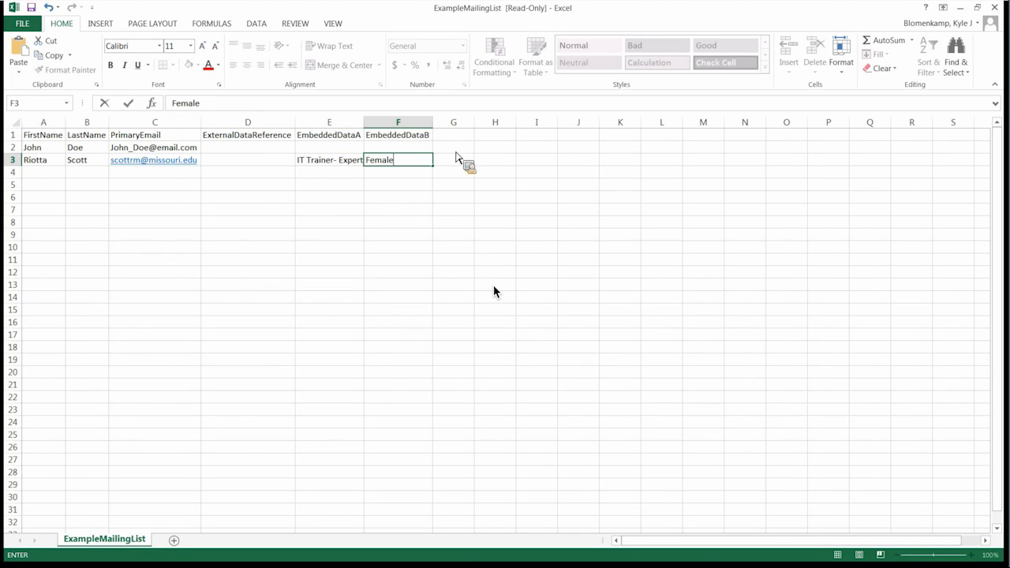
- Rename the EmbeddedDataA and EmbeddedDataB headers to Position and Gender
left_click(349, 139)
type("Position")
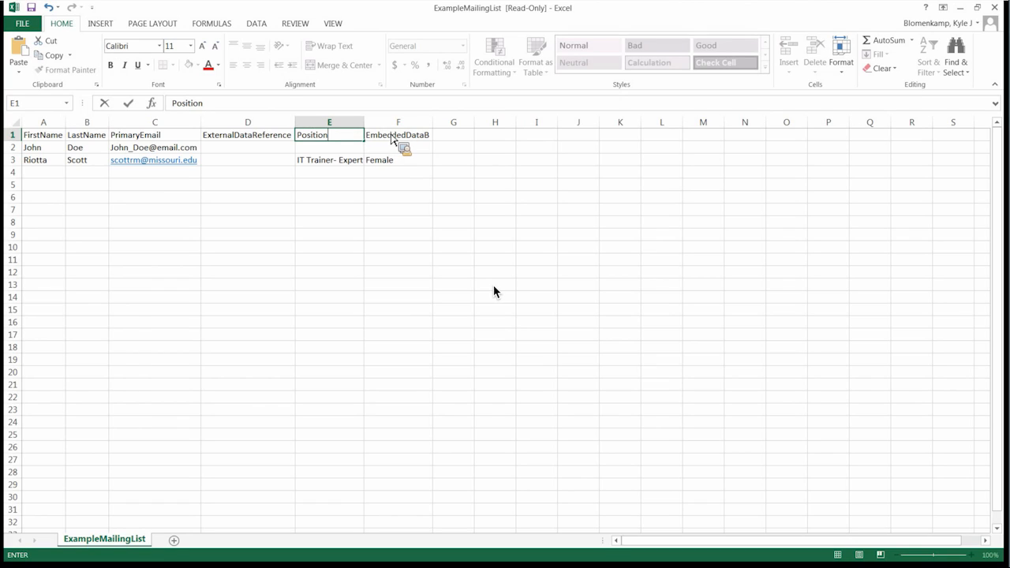
left_click(392, 140)
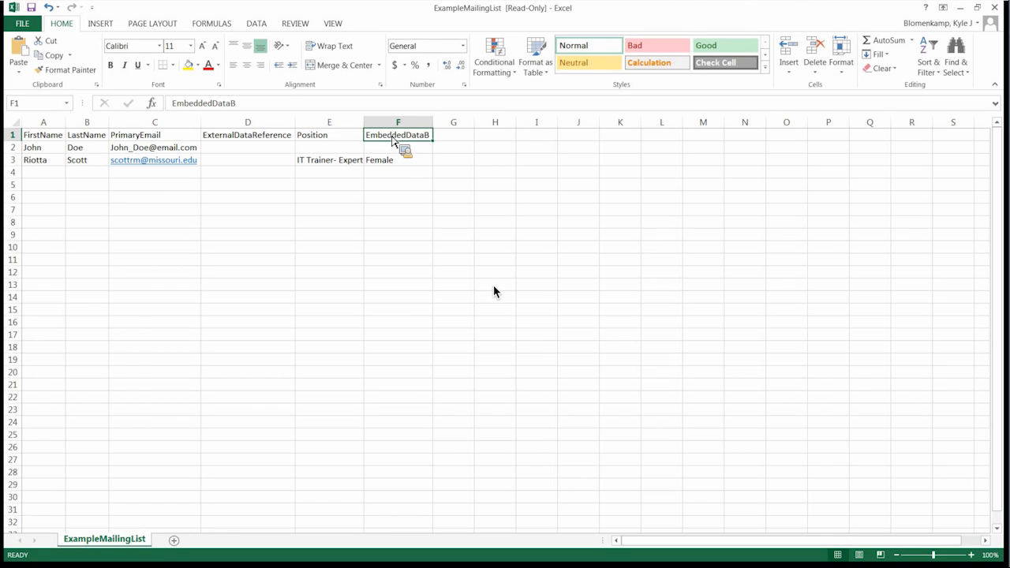
type("Gender")
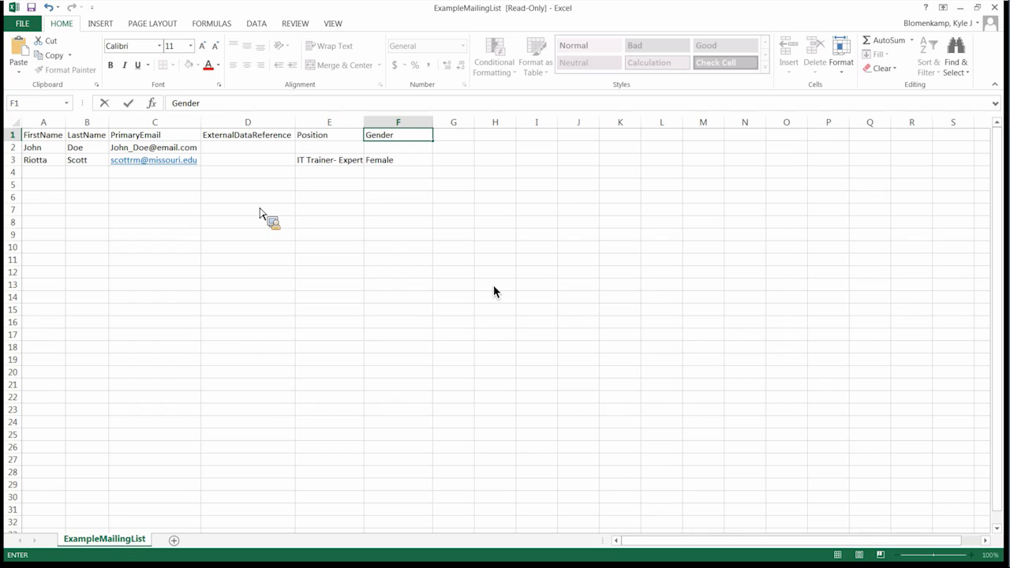
left_click(43, 174)
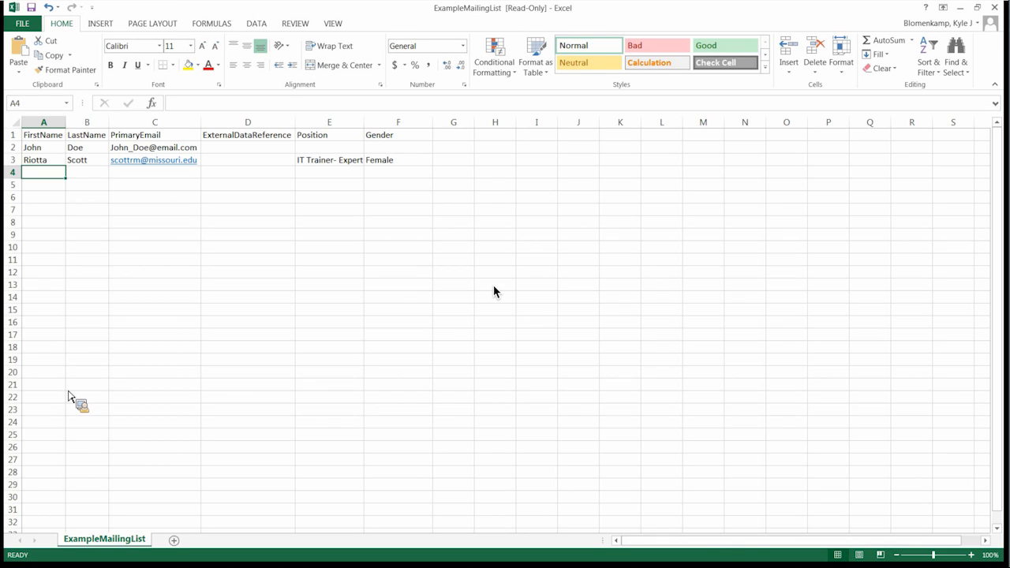
- Close Excel, cancel the file import, and edit the first Star Wars Academy panel member
left_click(994, 7)
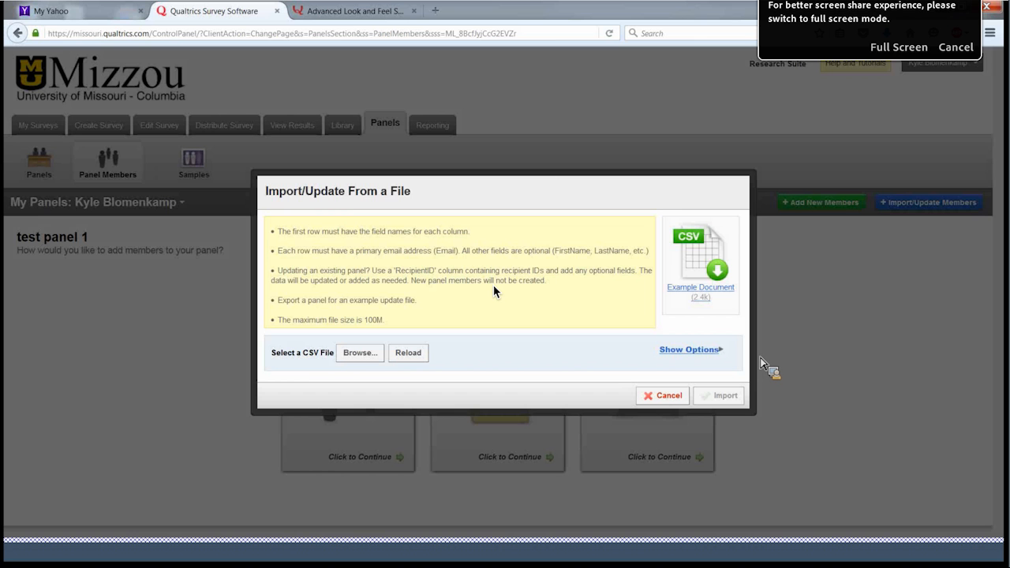
left_click(667, 399)
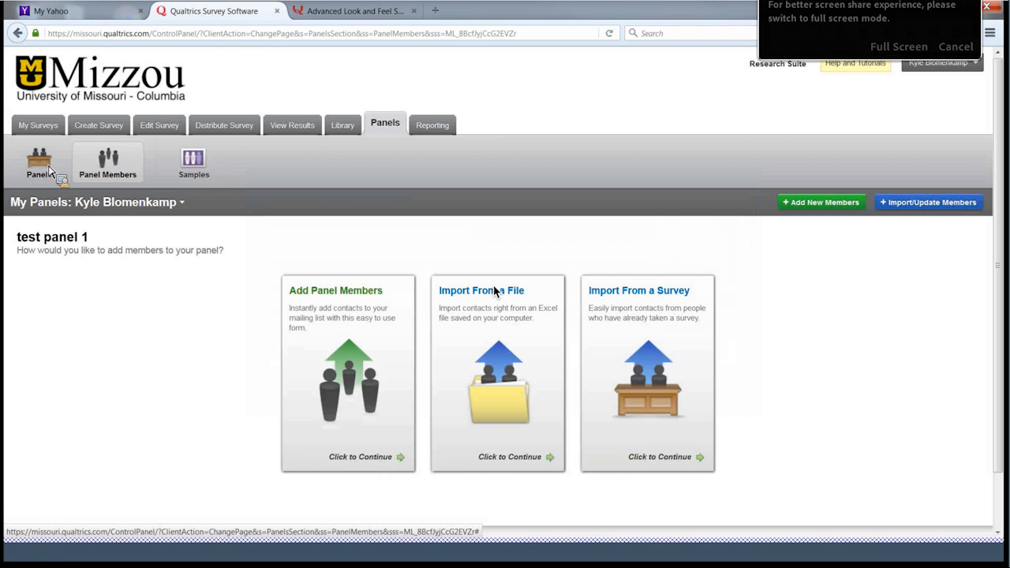
left_click(43, 166)
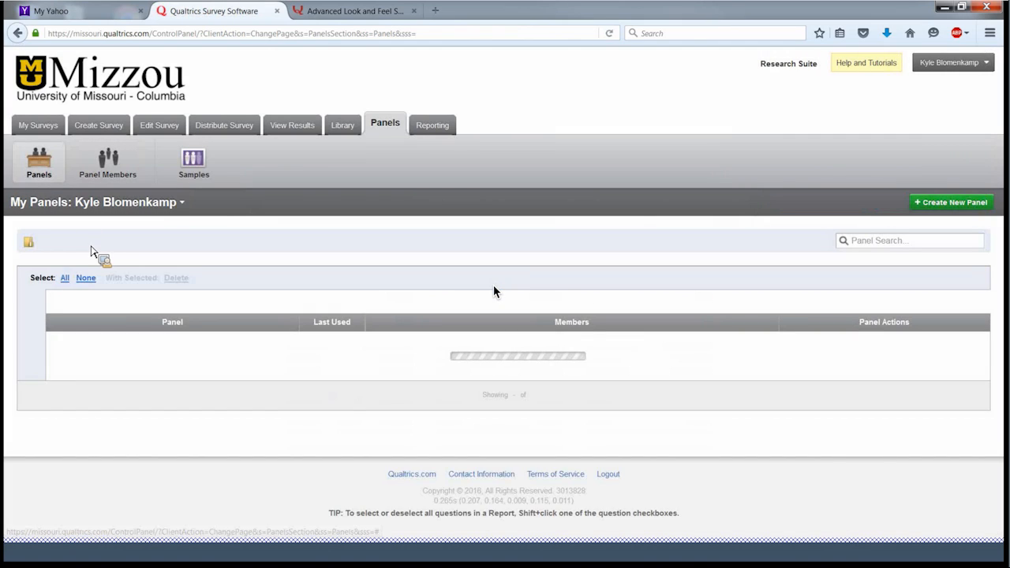
scroll(95, 257, "down", 2)
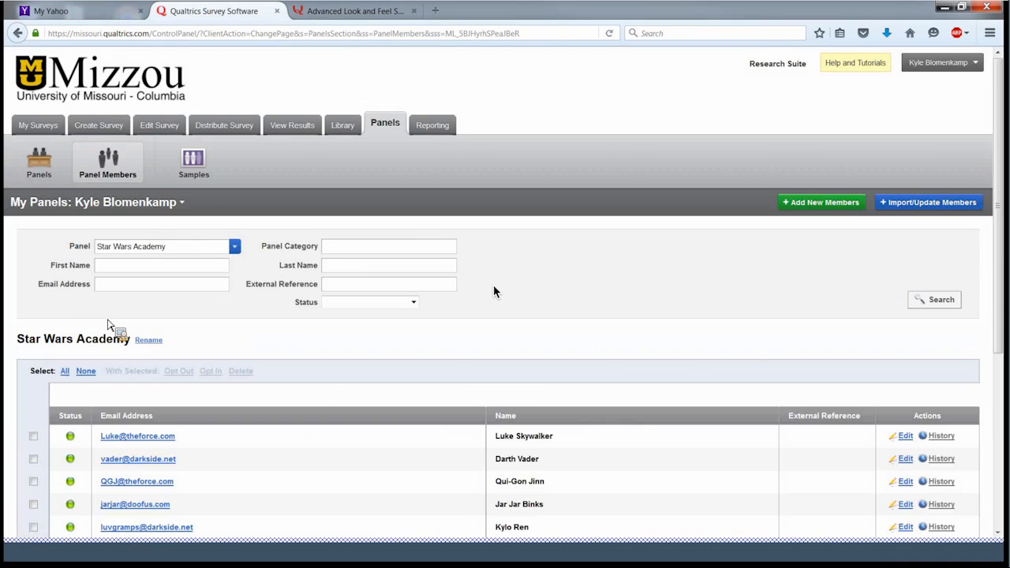
scroll(110, 325, "down", 3)
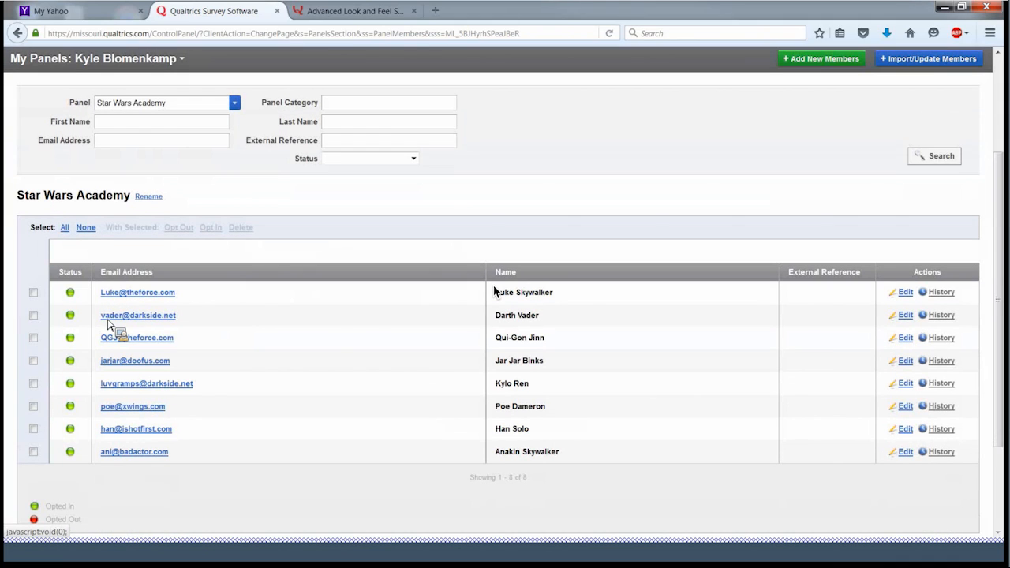
left_click(905, 292)
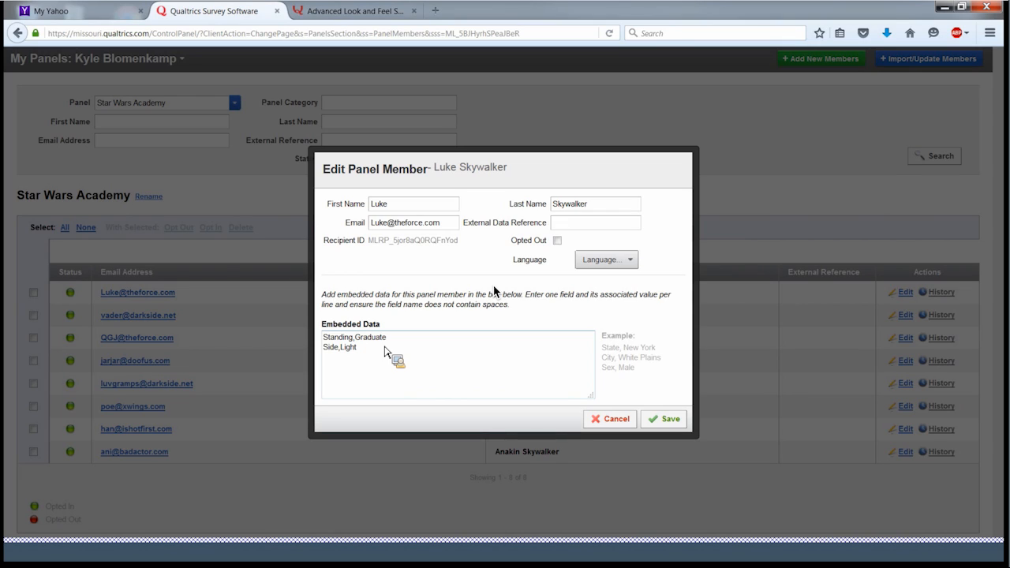
- Save the first member with embedded data Standing,Graduate and Side,Light
left_click(662, 419)
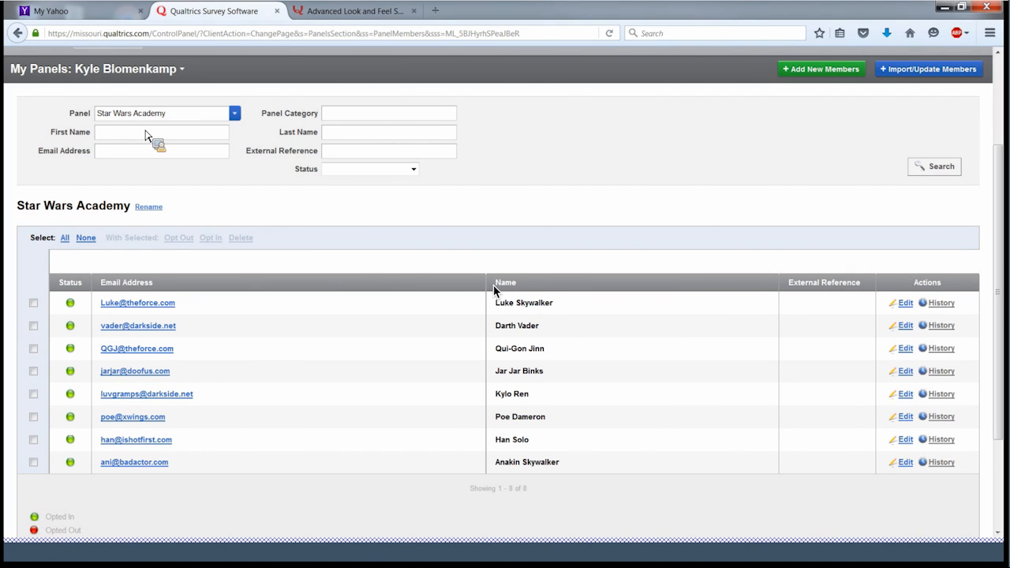
scroll(202, 202, "up", 3)
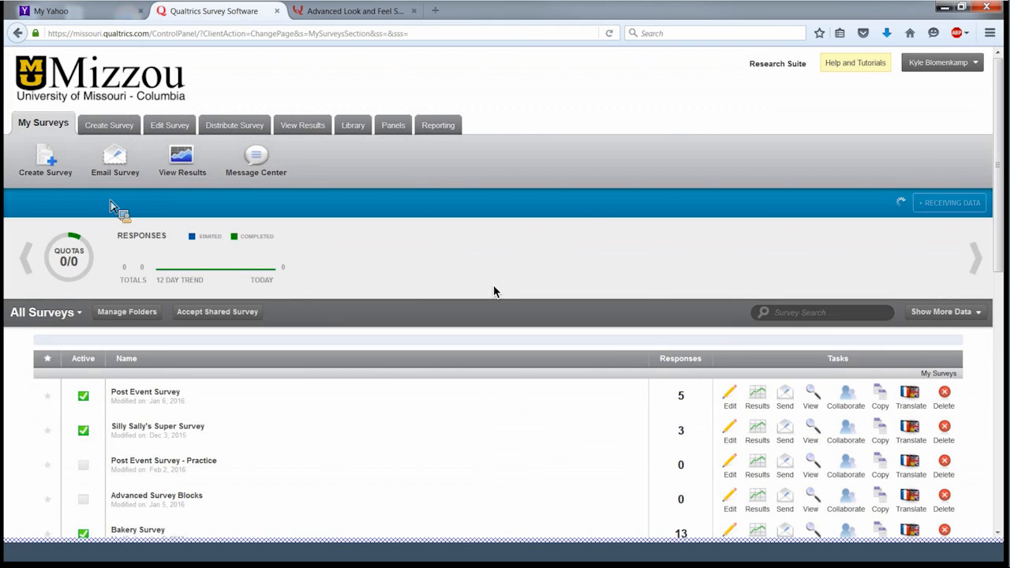
- Open Post Event Survey - Practice and find Q11 in the Academic Affiliation block
scroll(494, 292, "down", 5)
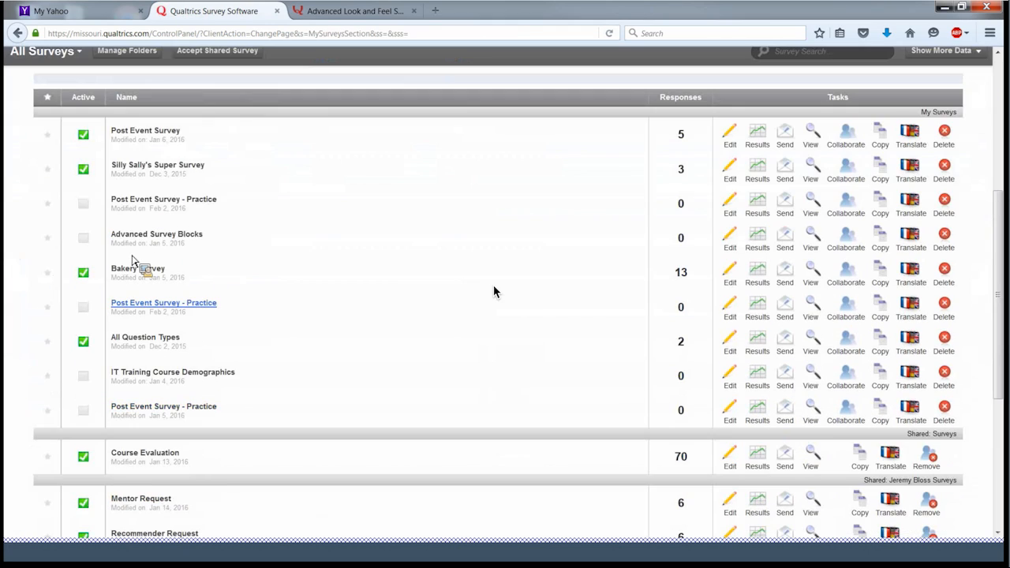
left_click(150, 308)
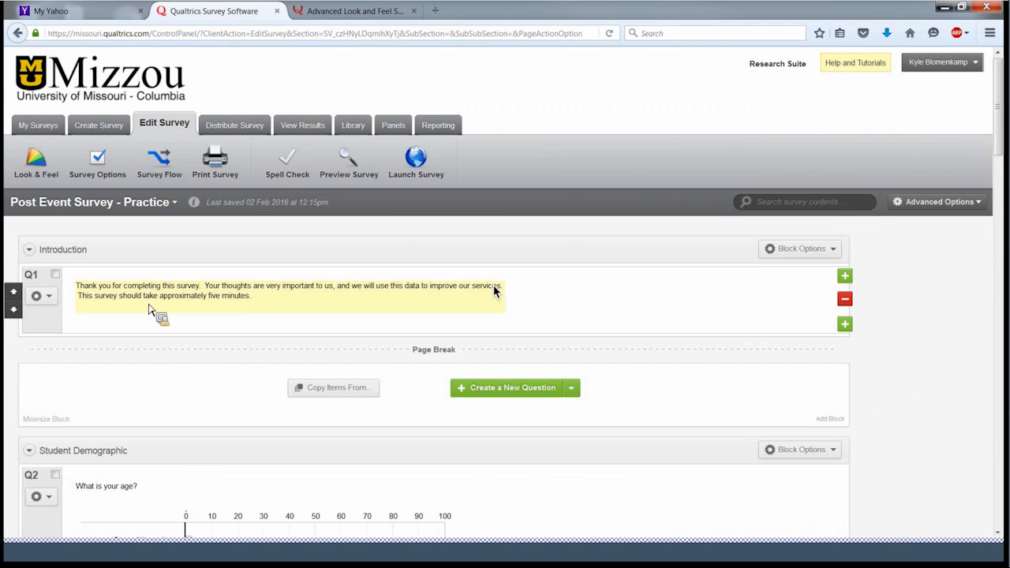
scroll(494, 291, "down", 6)
scroll(494, 292, "down", 10)
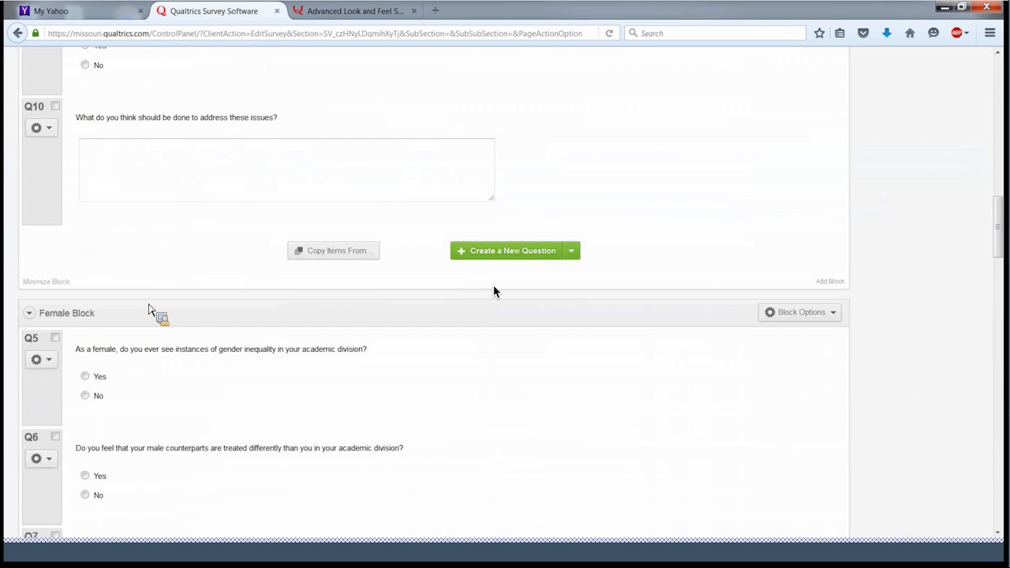
scroll(494, 291, "up", 7)
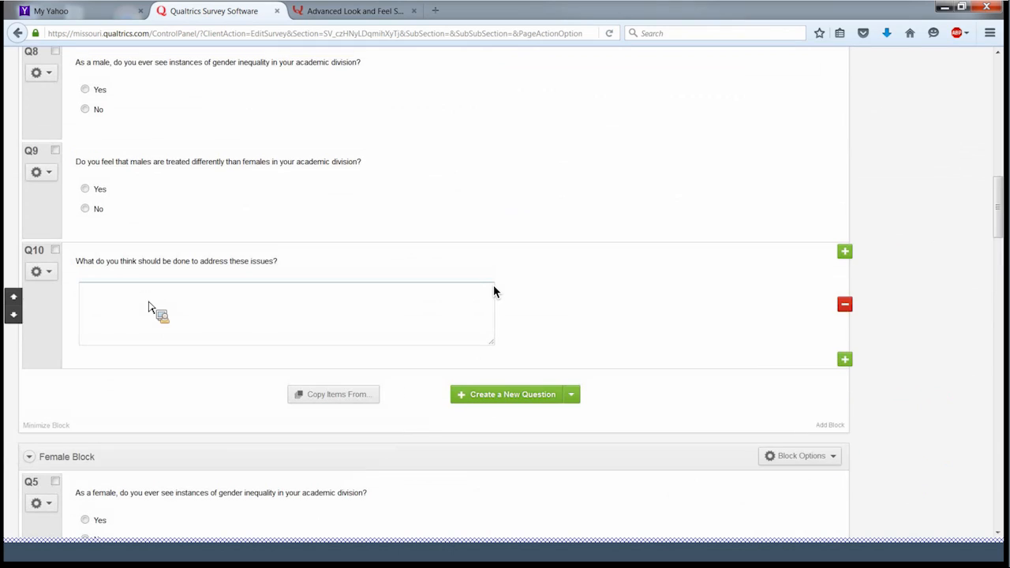
scroll(494, 291, "down", 5)
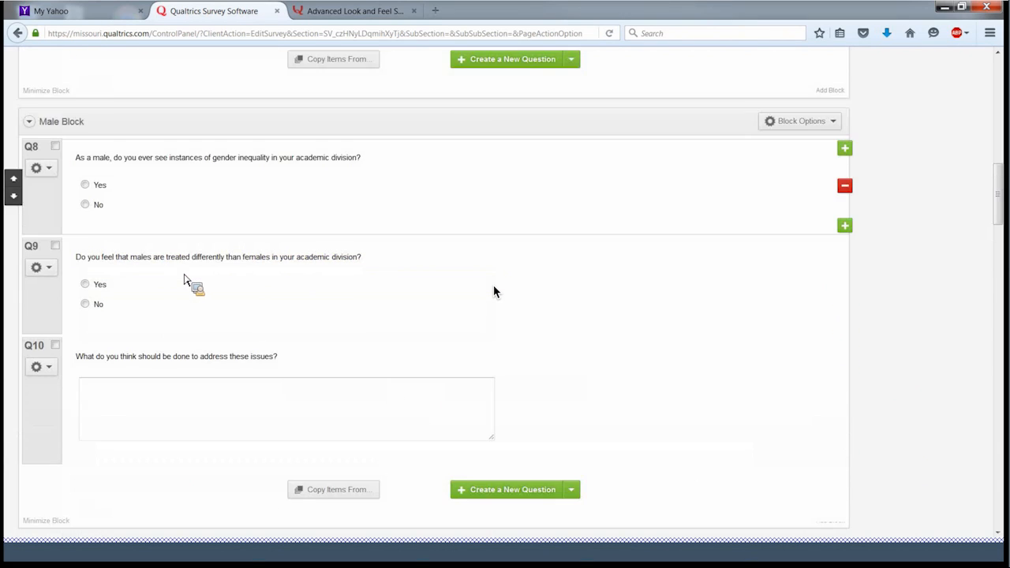
scroll(494, 291, "down", 10)
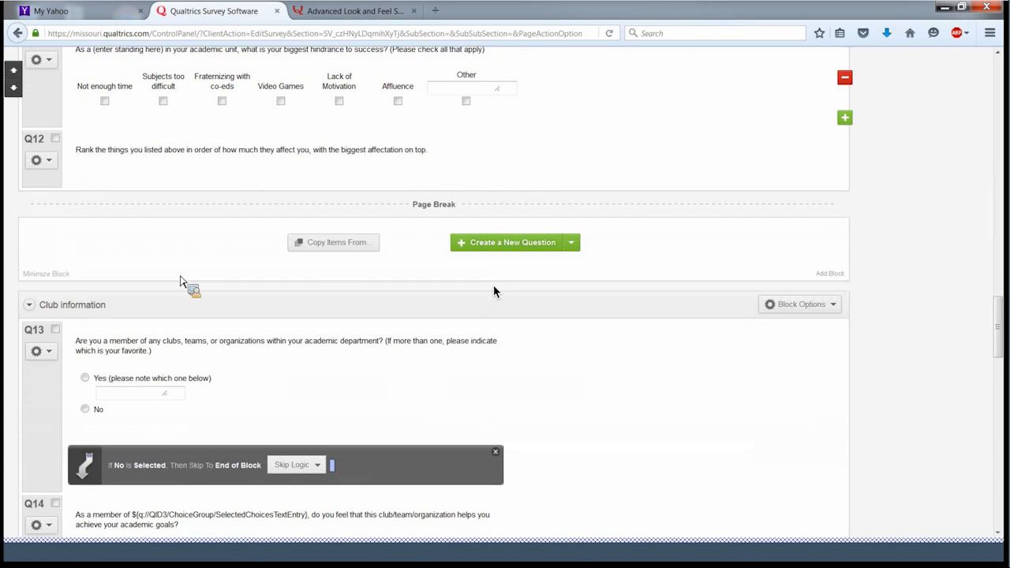
scroll(494, 291, "down", 6)
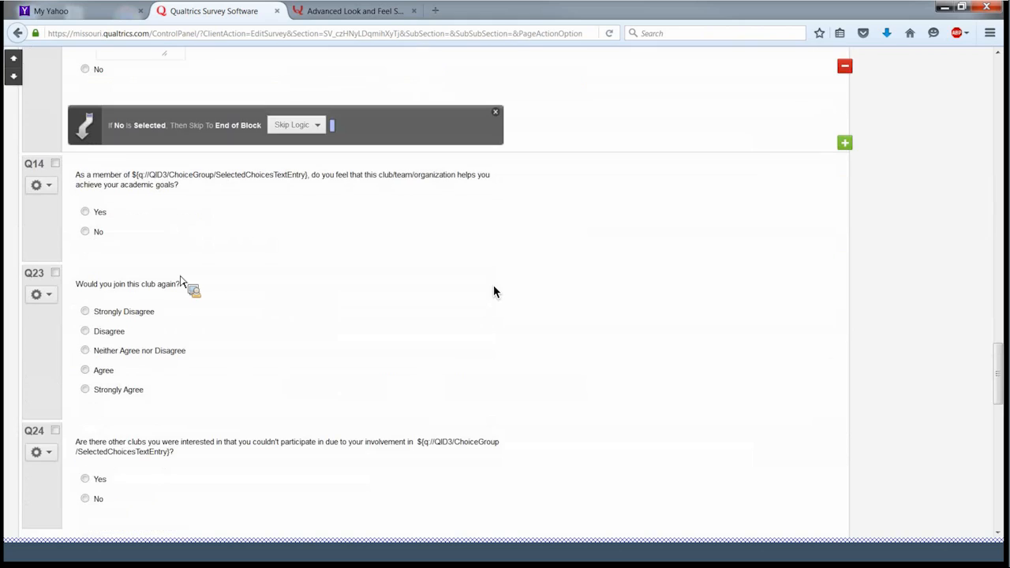
scroll(494, 291, "down", 1)
scroll(494, 291, "down", 3)
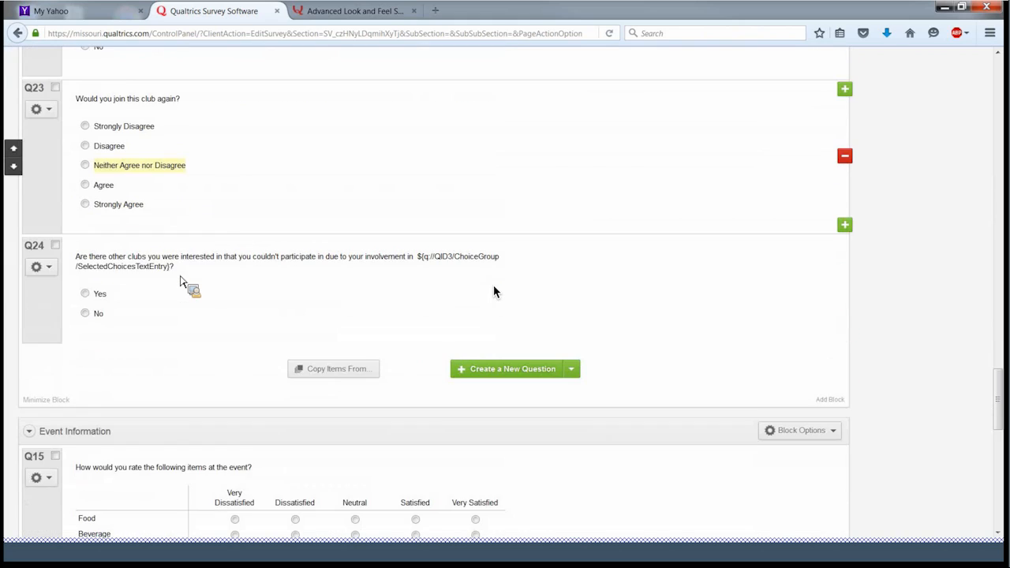
scroll(494, 291, "down", 5)
scroll(494, 291, "up", 5)
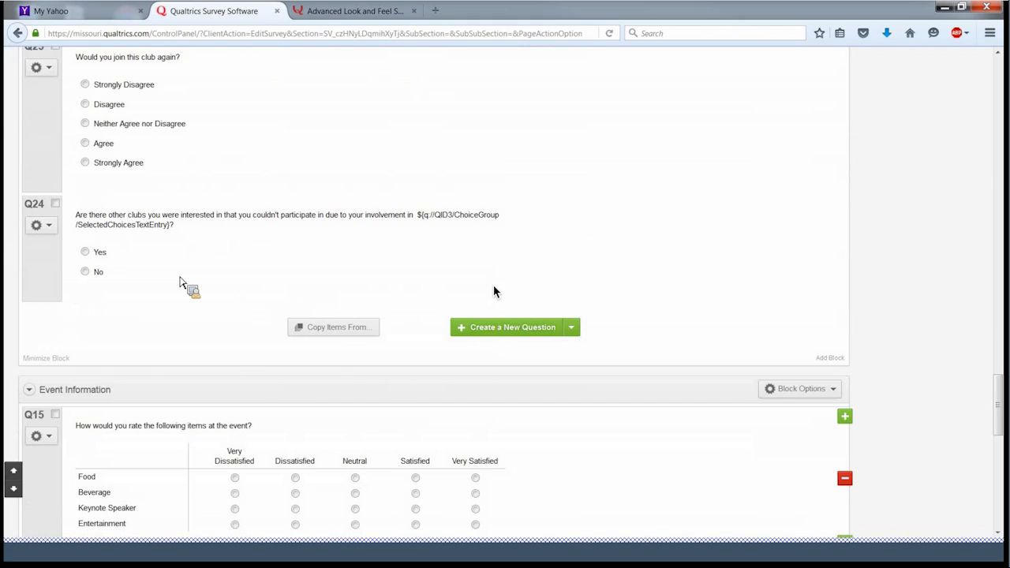
scroll(494, 291, "up", 1)
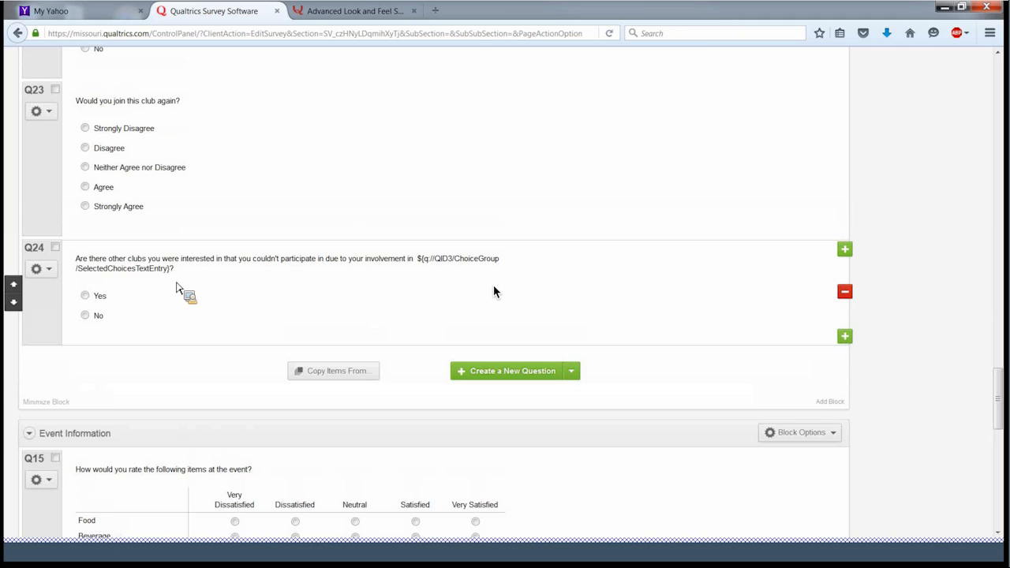
scroll(494, 291, "up", 10)
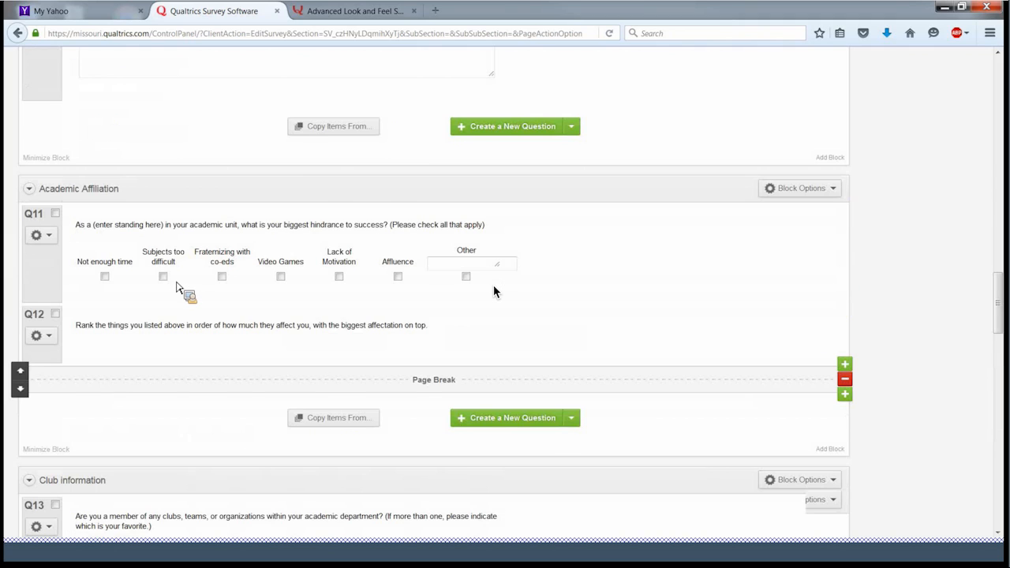
scroll(494, 291, "up", 1)
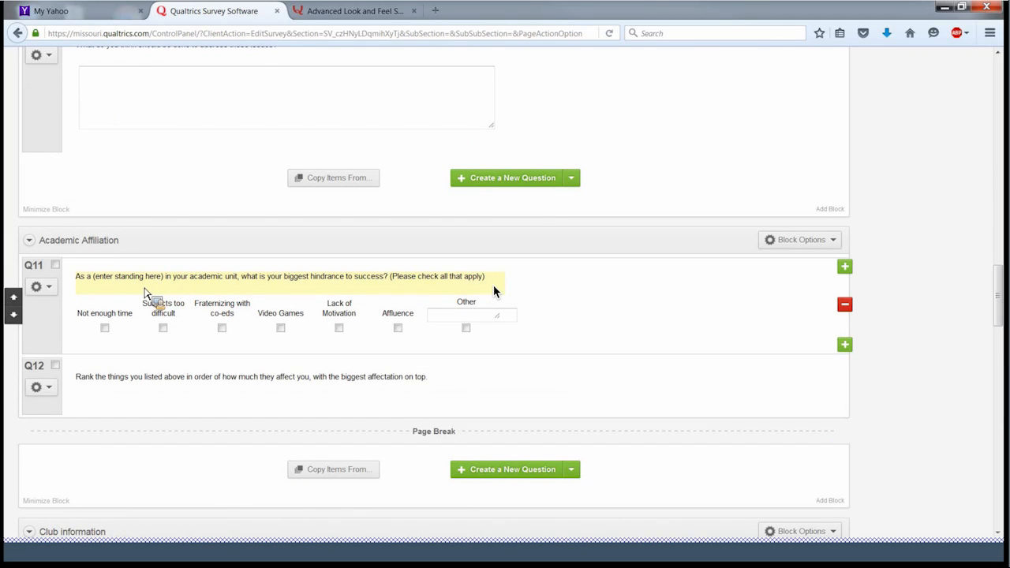
- Replace Q11's '(enter standing here)' placeholder with the piped Standing embedded data field
left_click(494, 291)
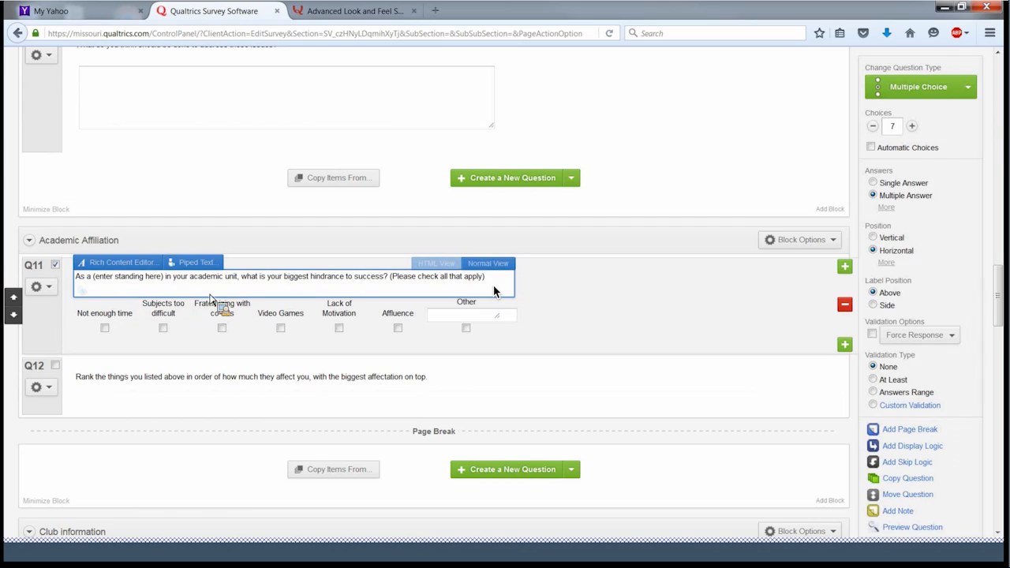
left_click_drag(164, 279, 99, 287)
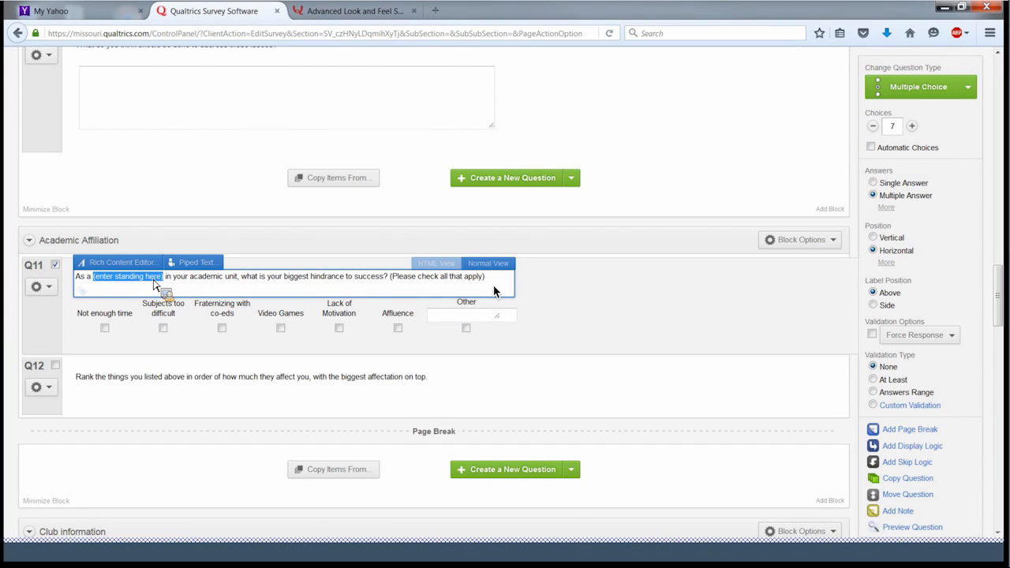
left_click_drag(154, 285, 197, 269)
left_click(197, 269)
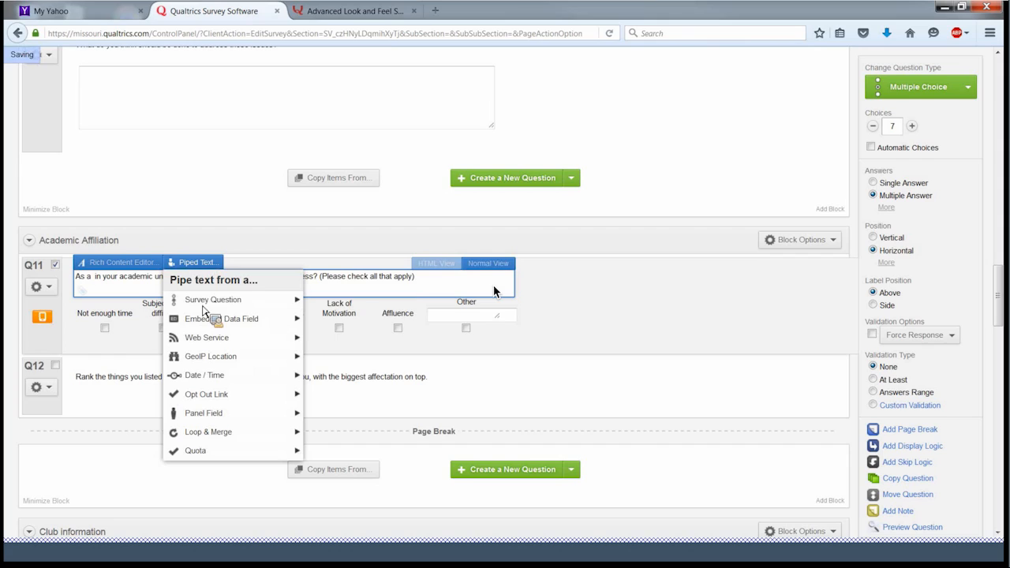
mouse_move(203, 304)
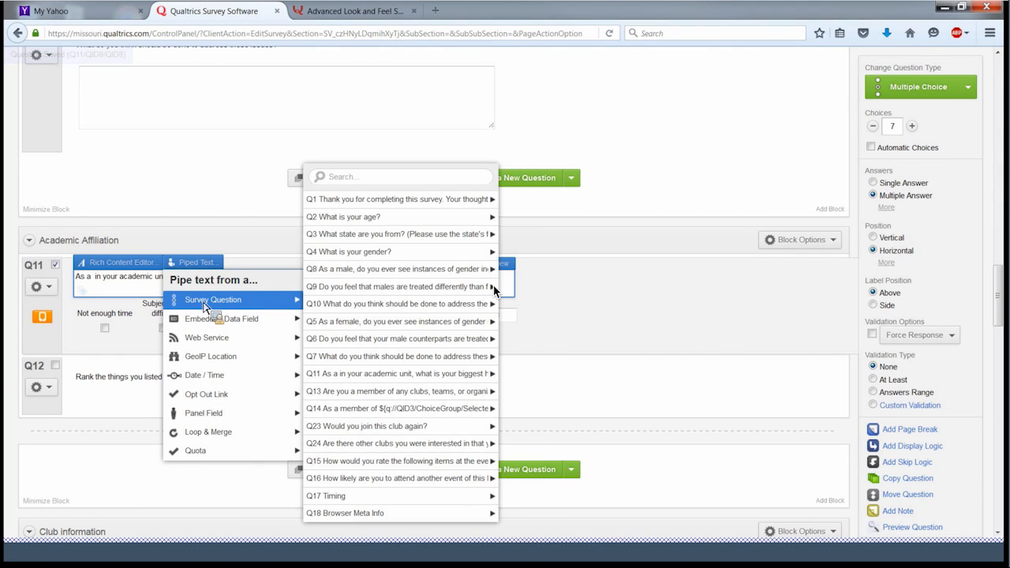
mouse_move(209, 323)
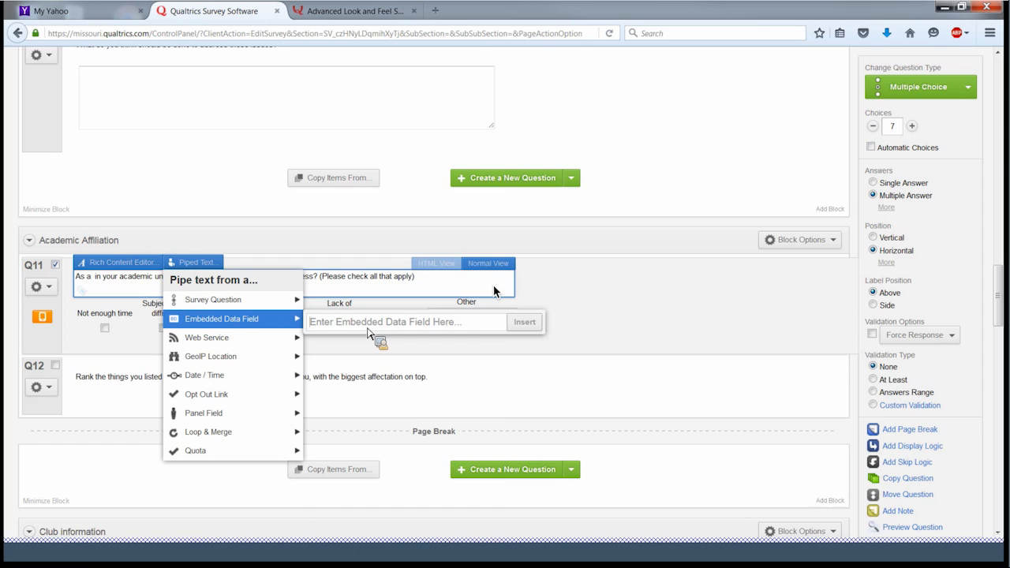
type("STat")
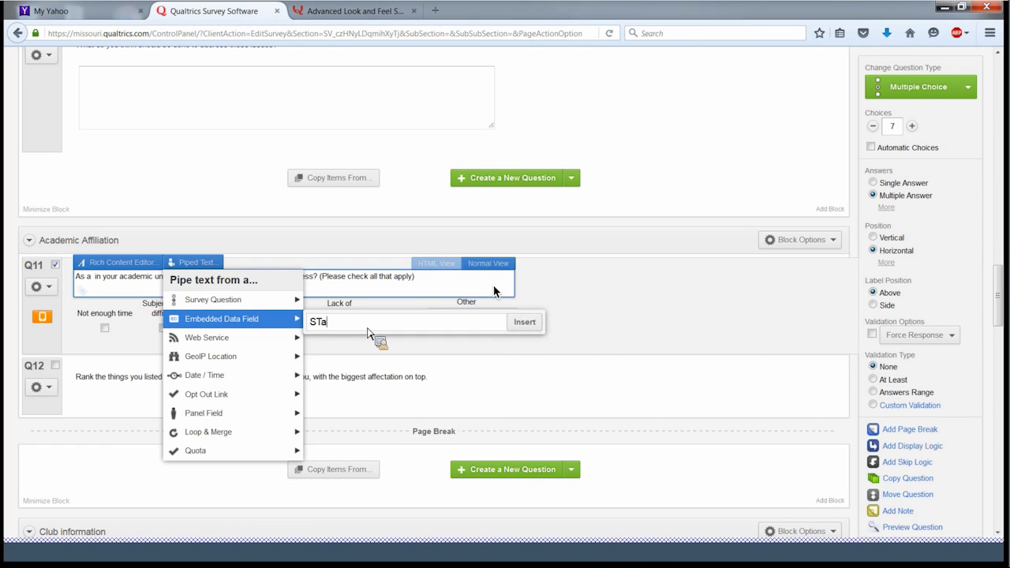
key("BackSpace")
key("BackSpace")
key("BackSpace")
type("tanding")
left_click(536, 323)
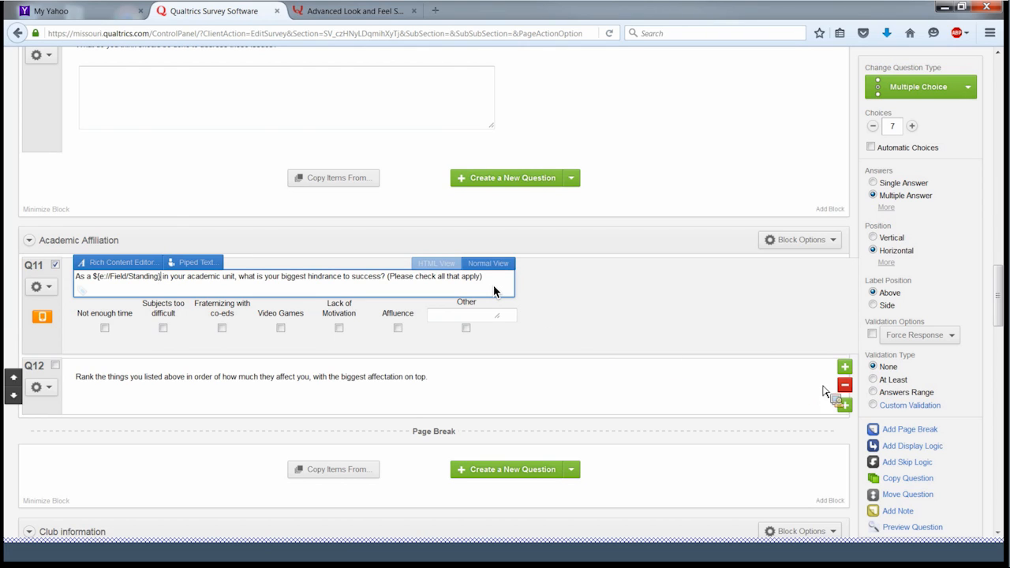
- Add Q25 below Q12 starting 'Do you think that being on the' plus the piped Side field
left_click(843, 406)
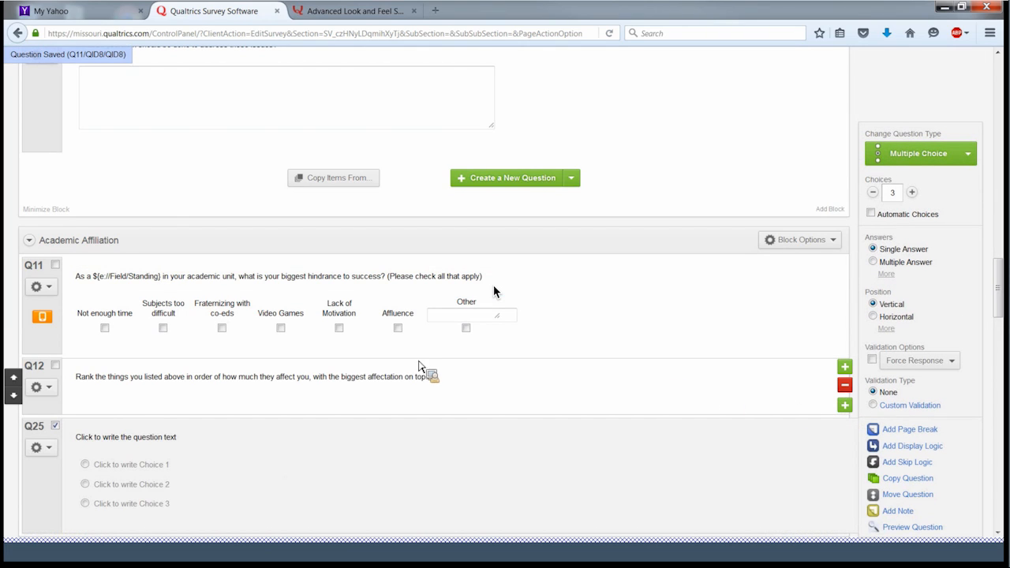
scroll(327, 357, "down", 2)
scroll(327, 357, "down", 2)
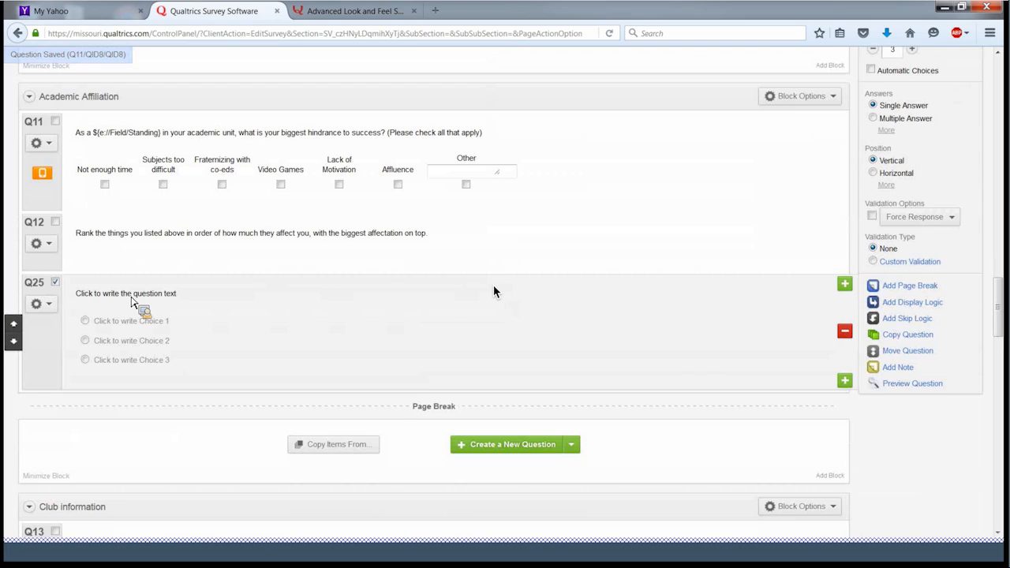
left_click(130, 299)
type("Do you ")
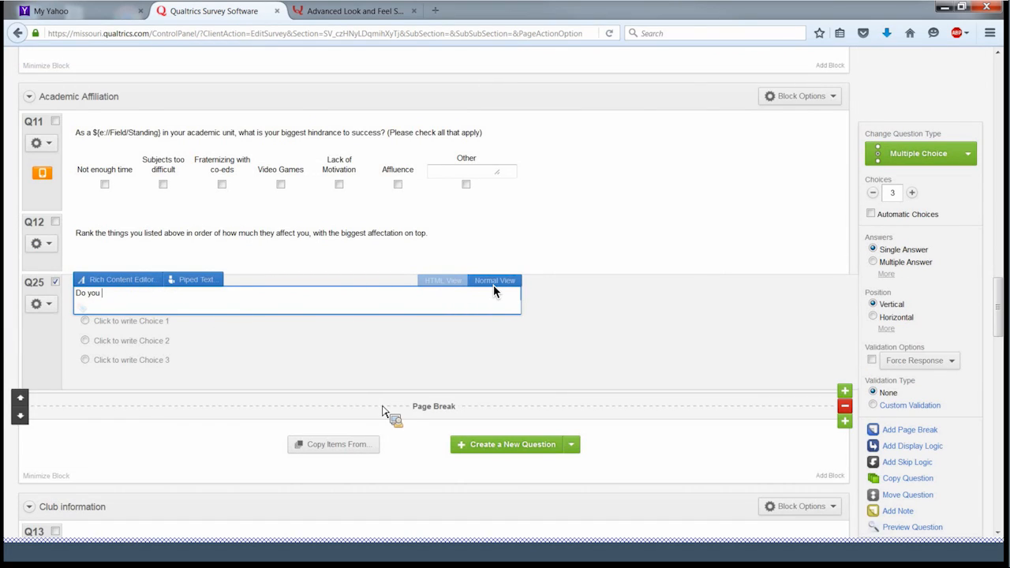
type("think that being on the")
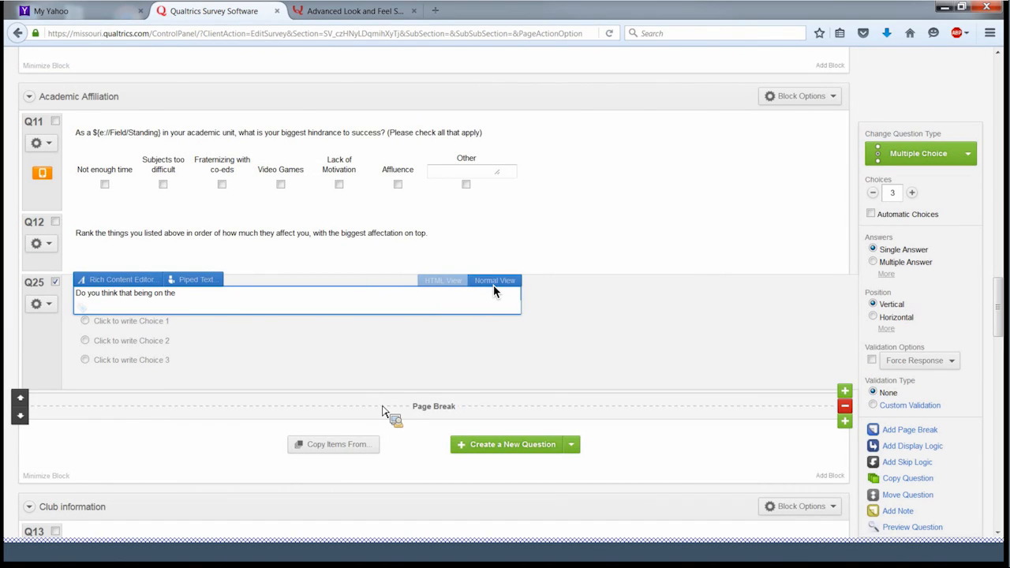
left_click(207, 280)
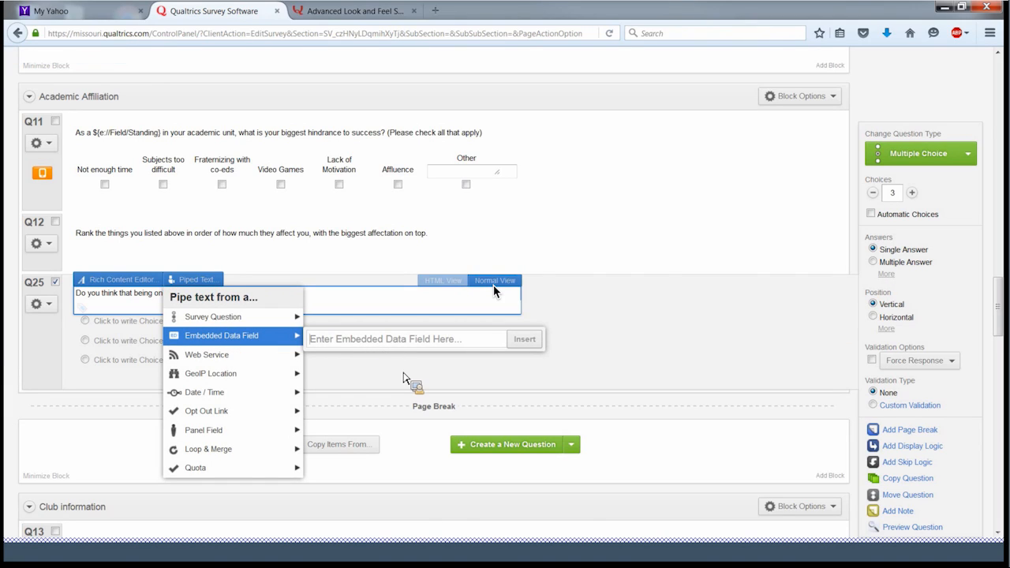
type("Side")
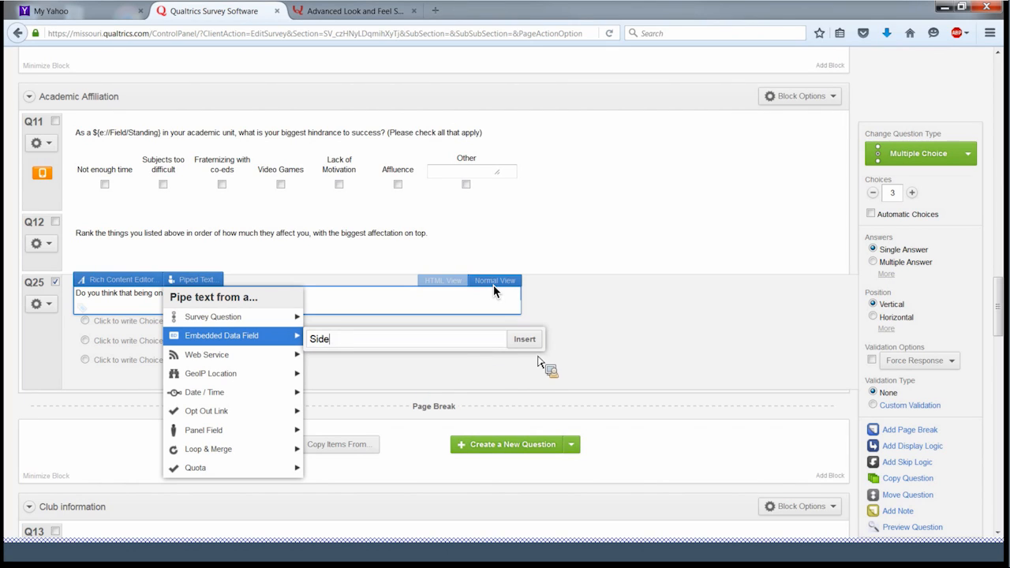
left_click(525, 339)
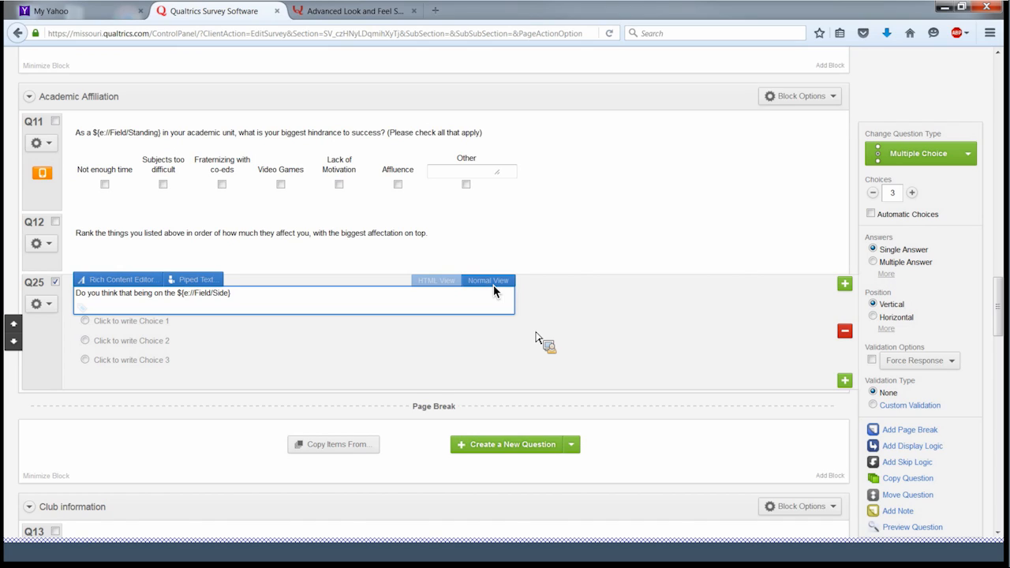
- Finish Q25 with 'Side helps or hurts you as a', piped Standing, and 'student'
type("Side ")
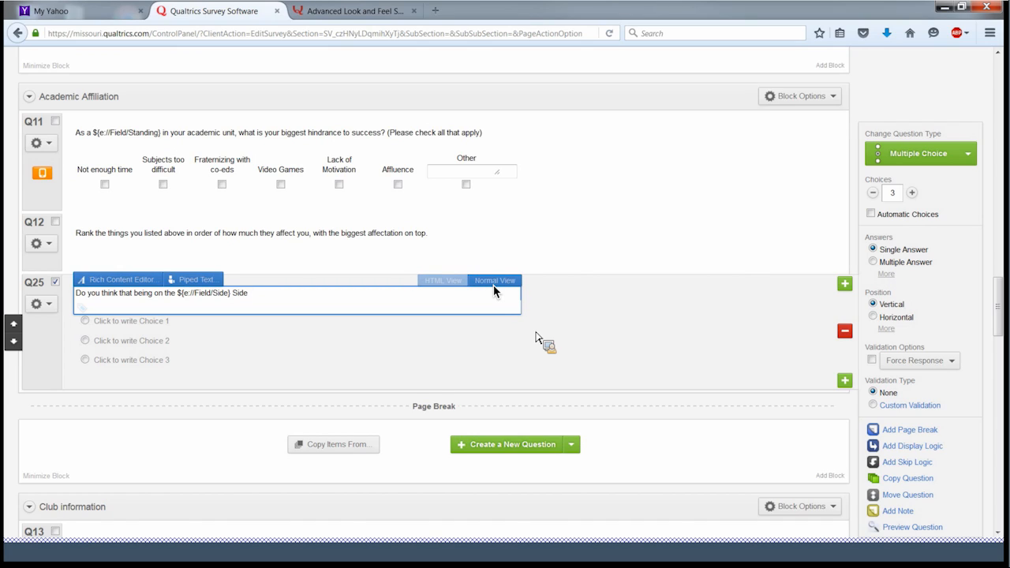
type("helps or h")
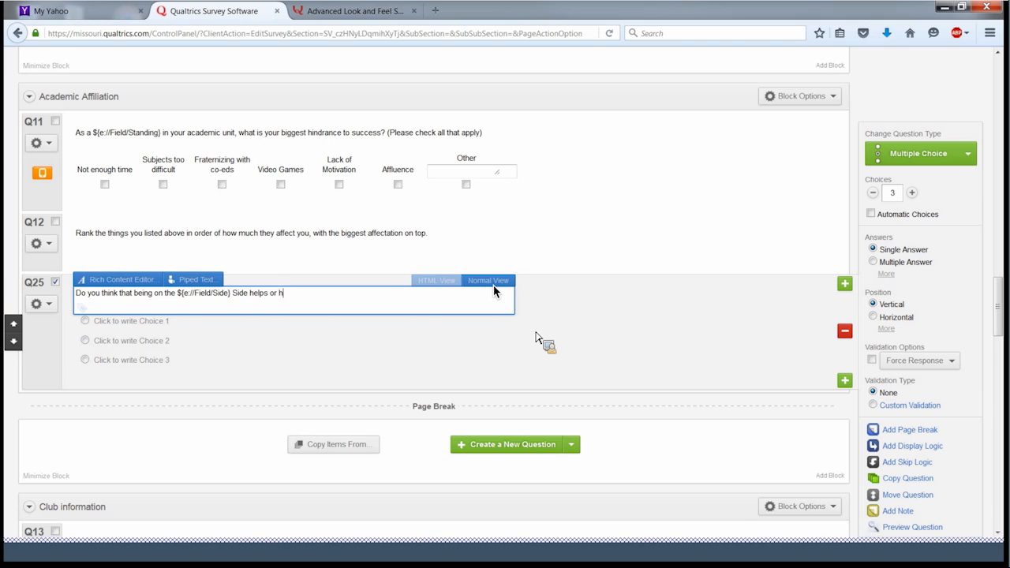
type("urts you ")
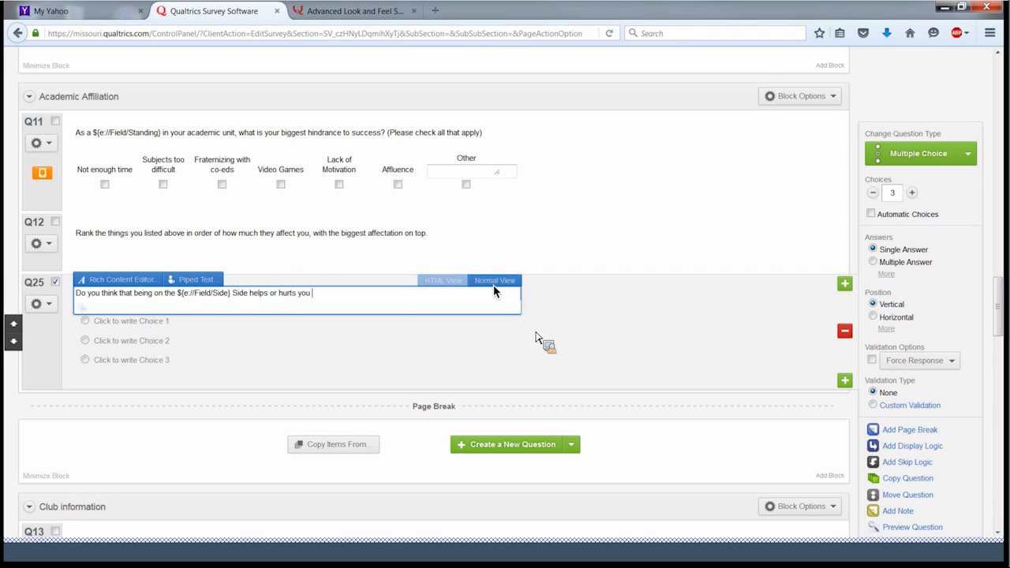
type("as a")
left_click(194, 281)
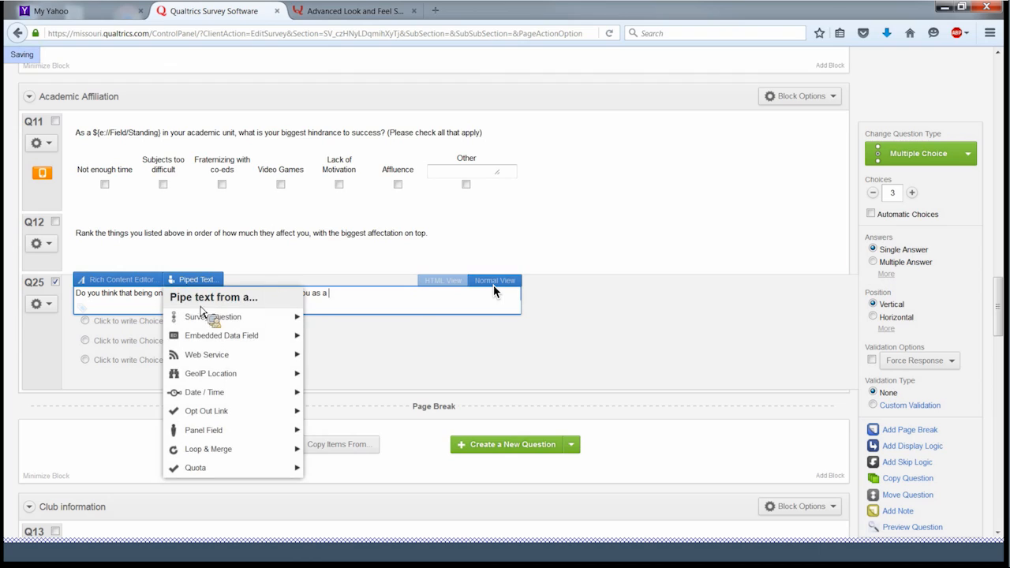
left_click(391, 339)
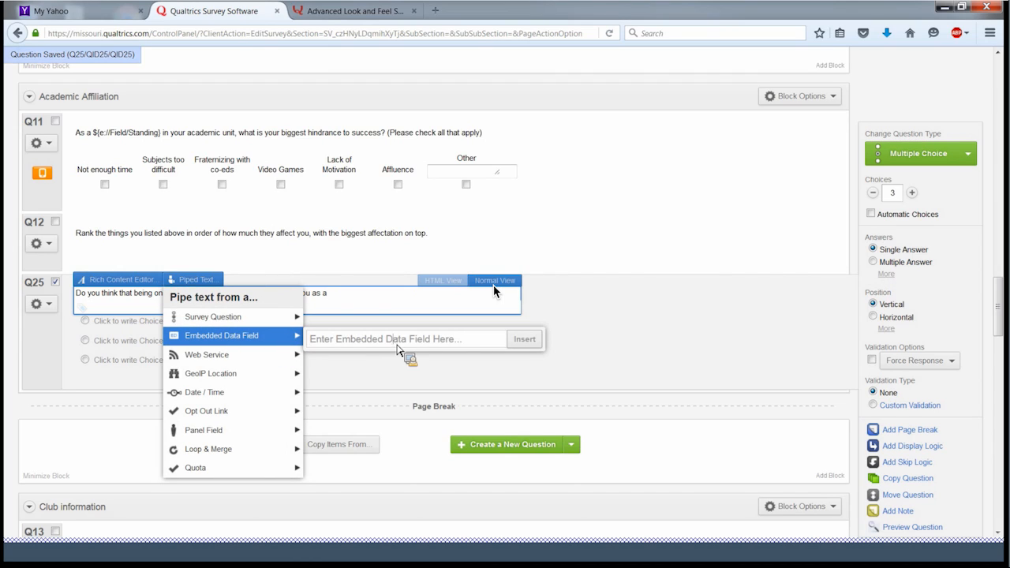
type("Standing")
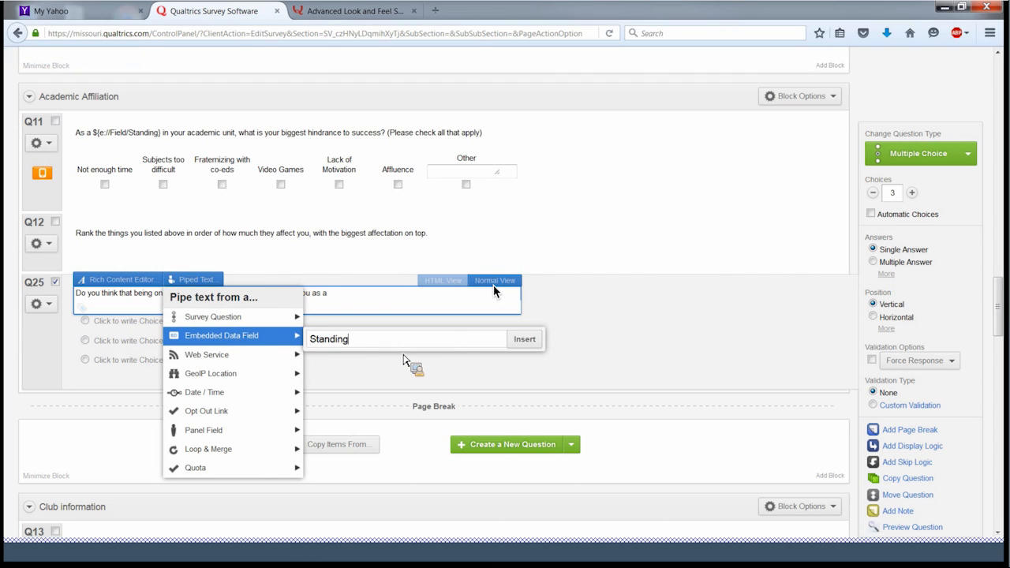
left_click(540, 341)
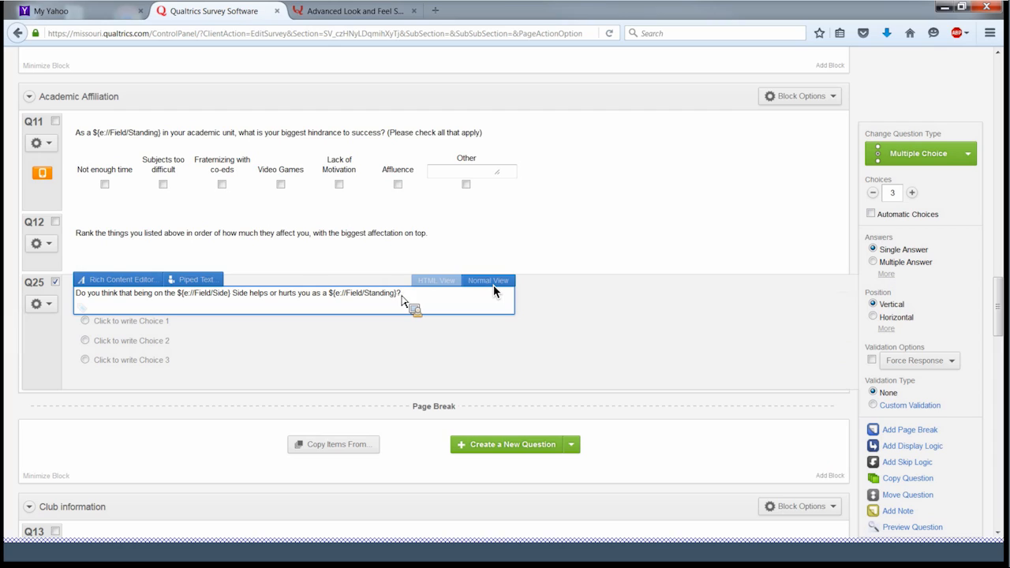
type("student")
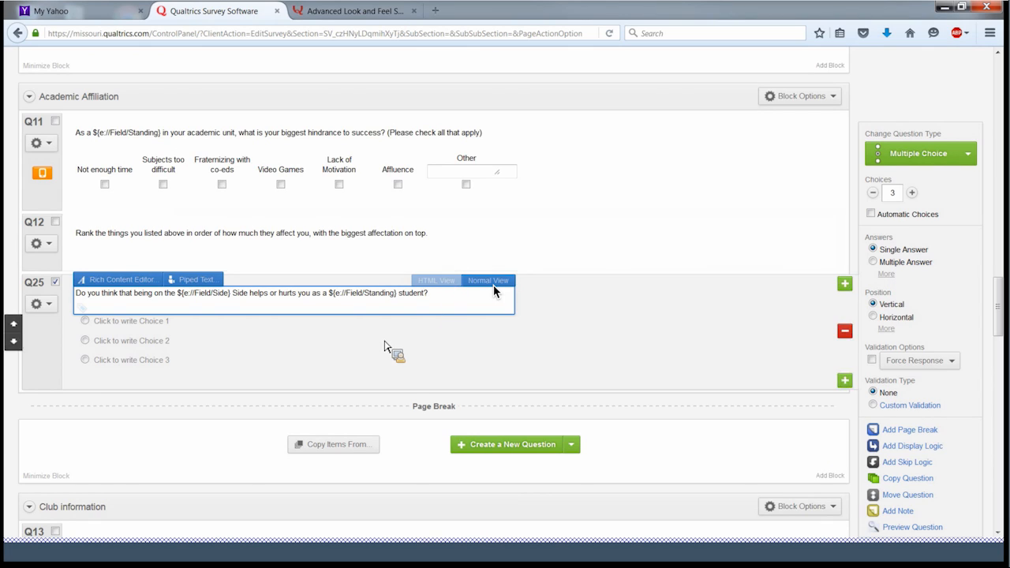
left_click(351, 352)
- Enter Yes and No as Q25's answer choices and remove the extra third choice
left_click(160, 325)
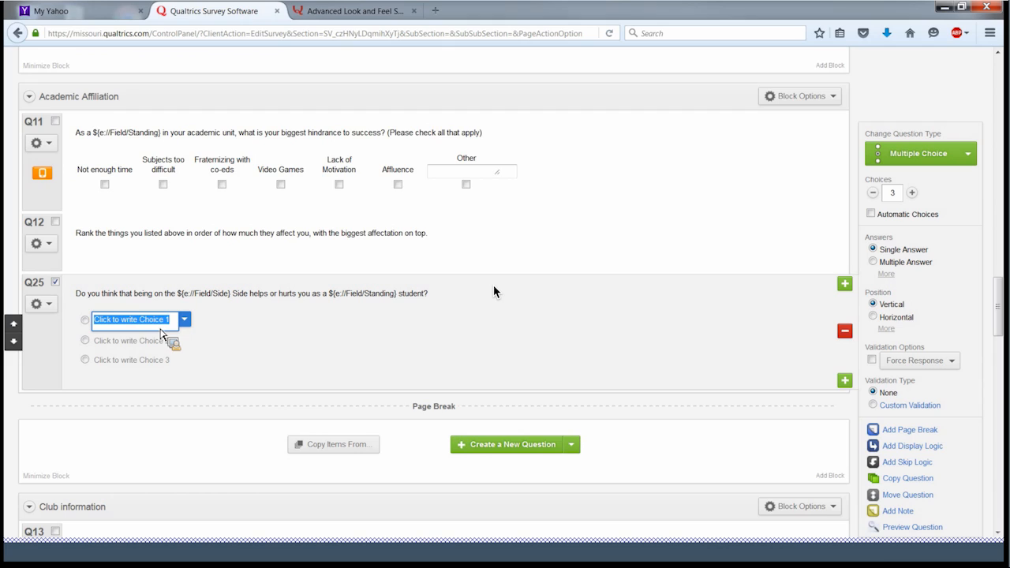
type("Yes")
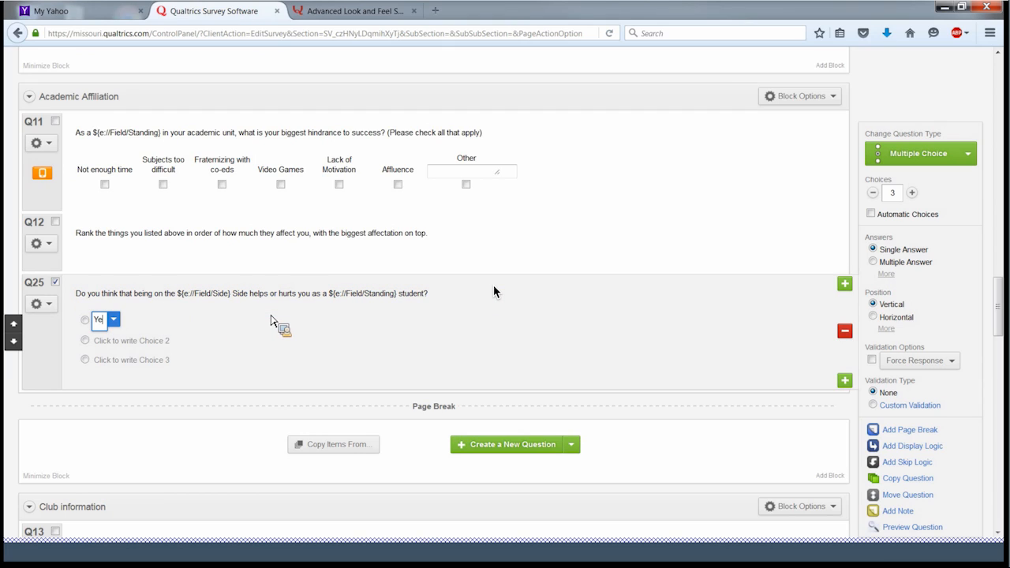
left_click(134, 341)
type("No")
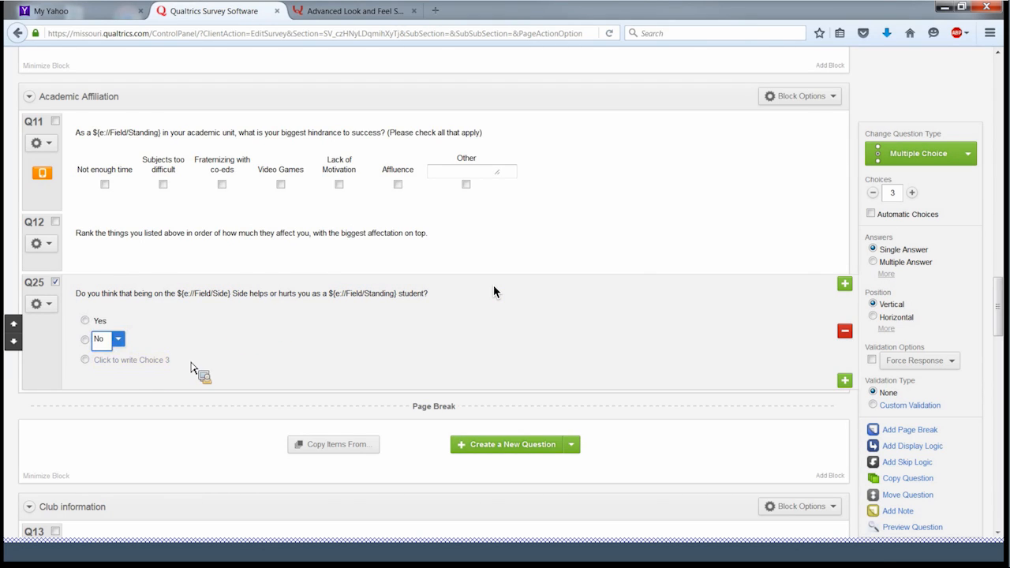
left_click(873, 192)
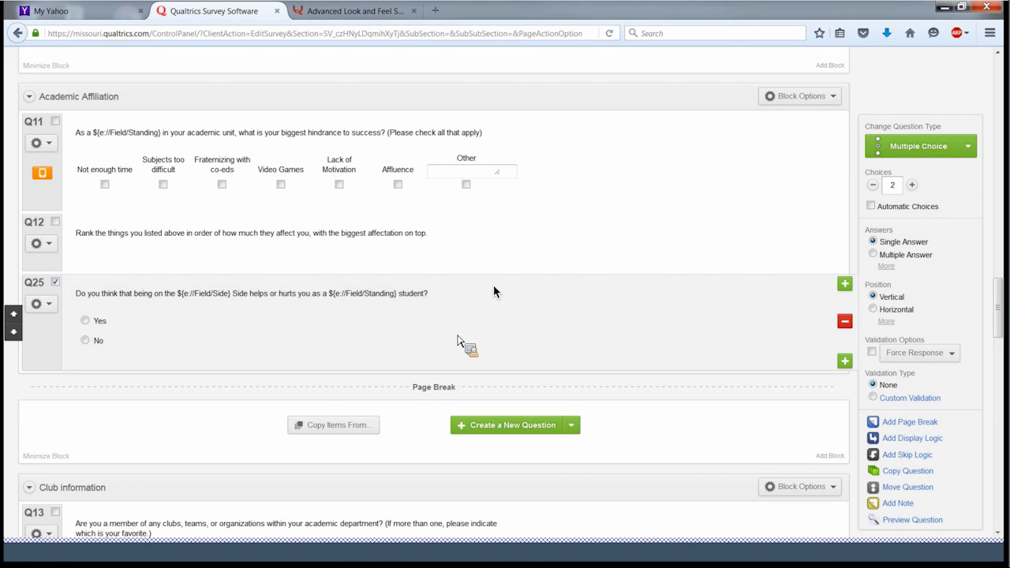
scroll(584, 355, "up", 5)
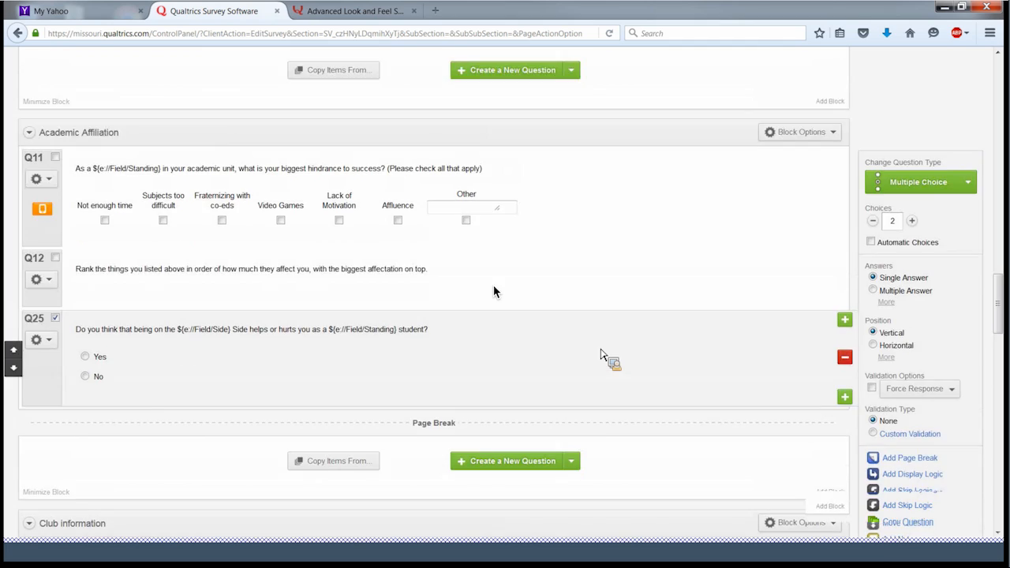
scroll(601, 356, "up", 6)
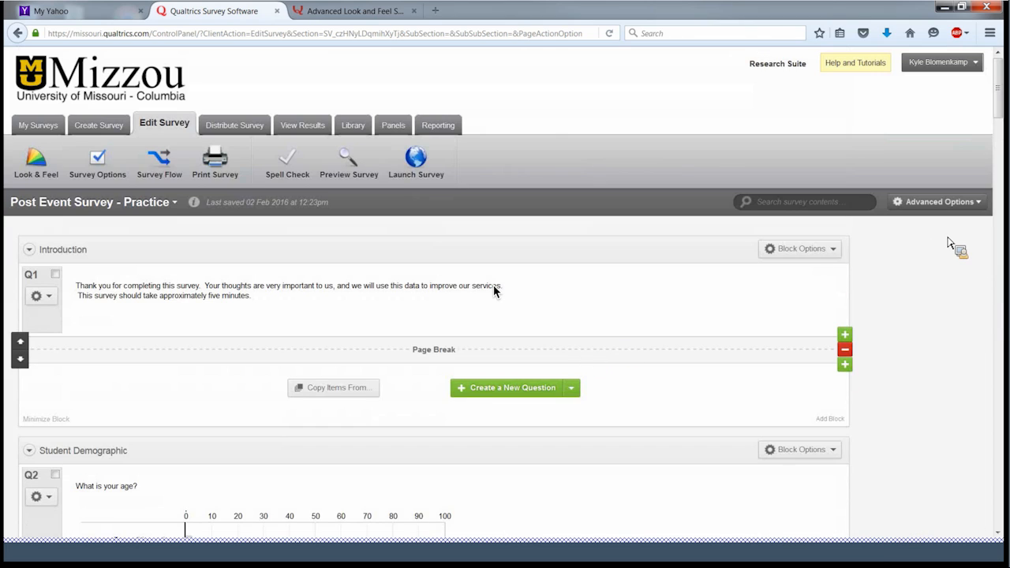
- Go to Advanced Options > Triggers > Email Triggers and expand the existing email trigger
left_click(968, 202)
mouse_move(817, 316)
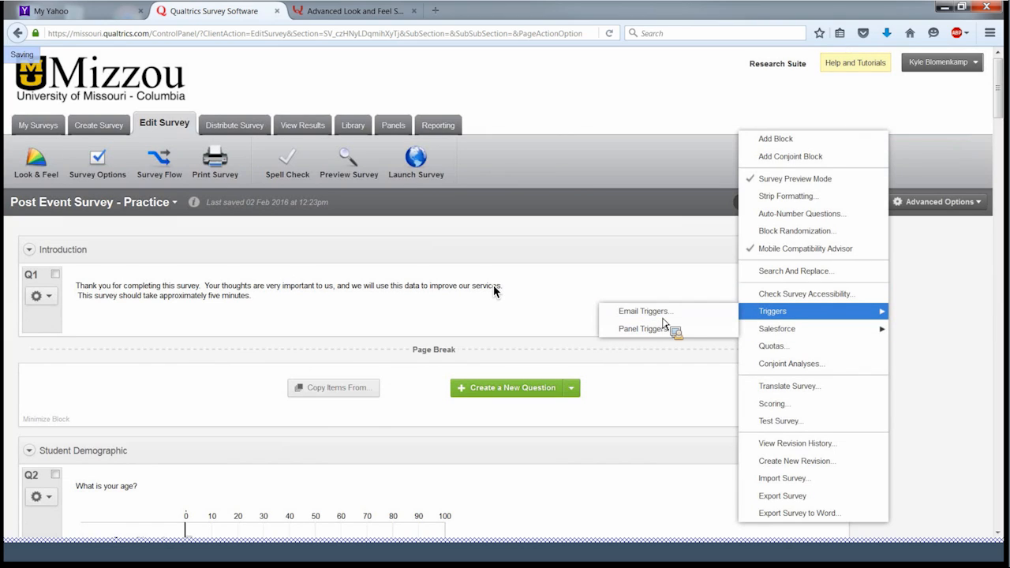
left_click(664, 318)
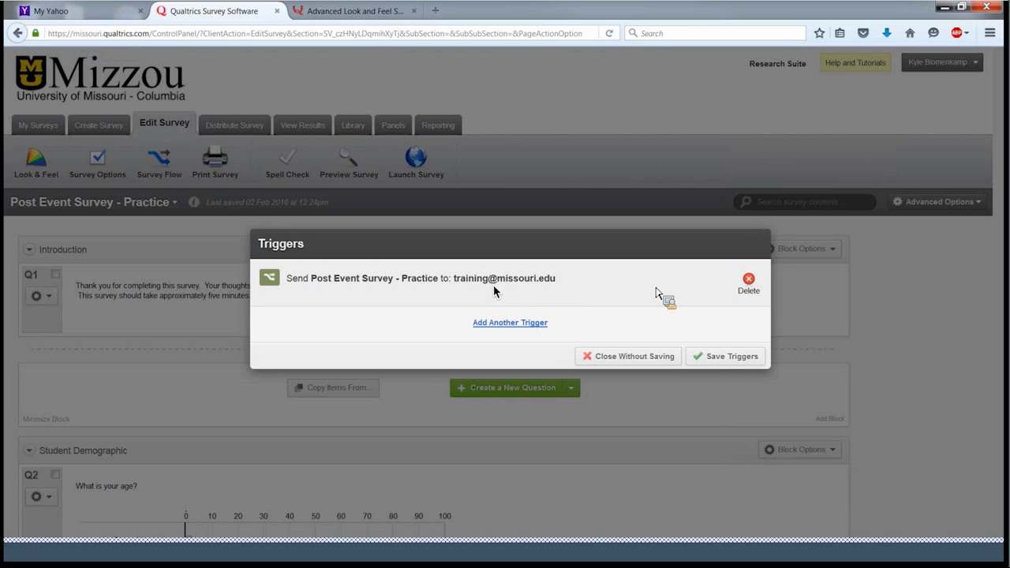
left_click(395, 284)
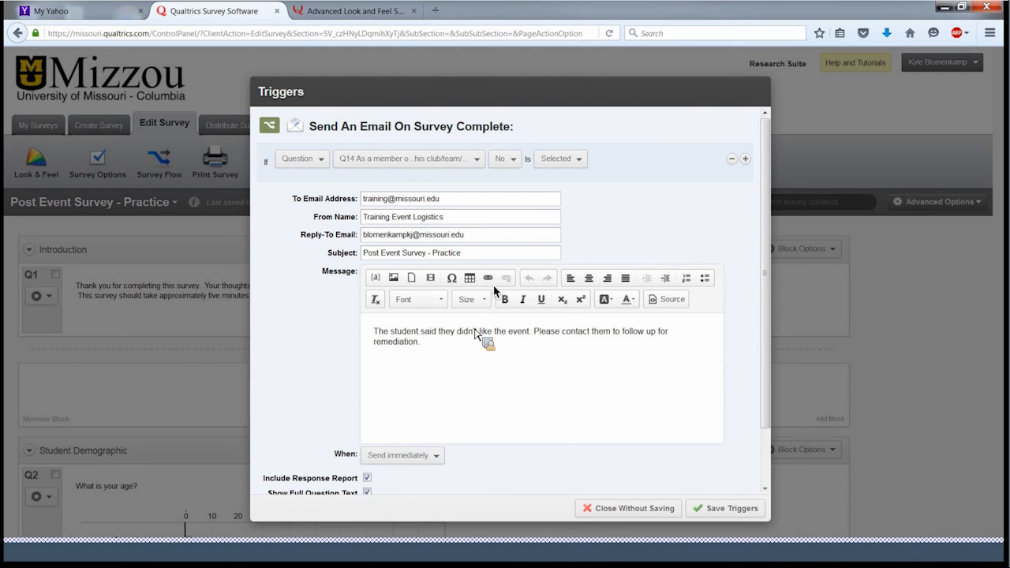
- Make the message read 'is a ${e://Field/Standing} and', piping the Standing embedded data field, then start a new line
type("is ")
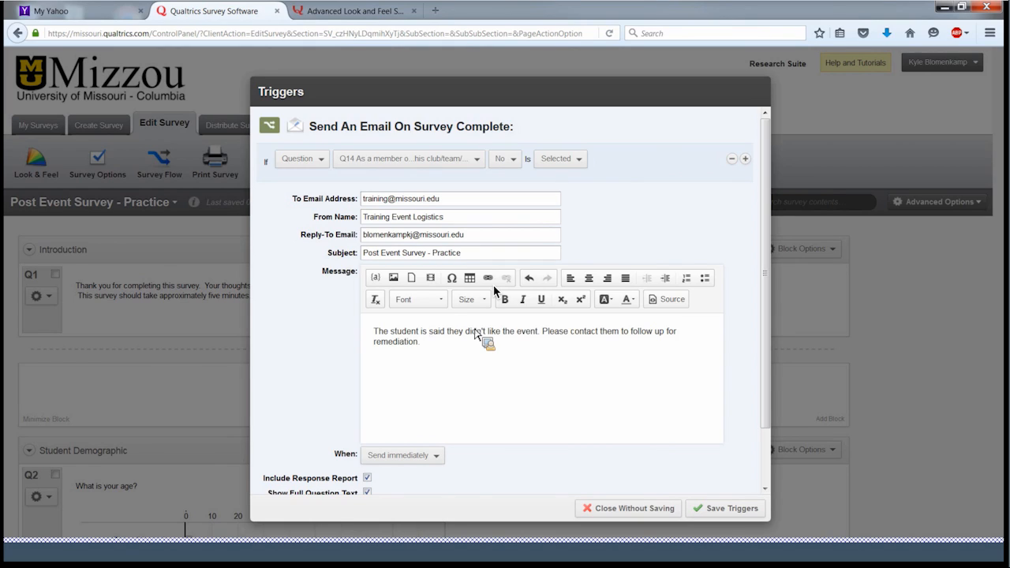
type("a")
left_click(375, 278)
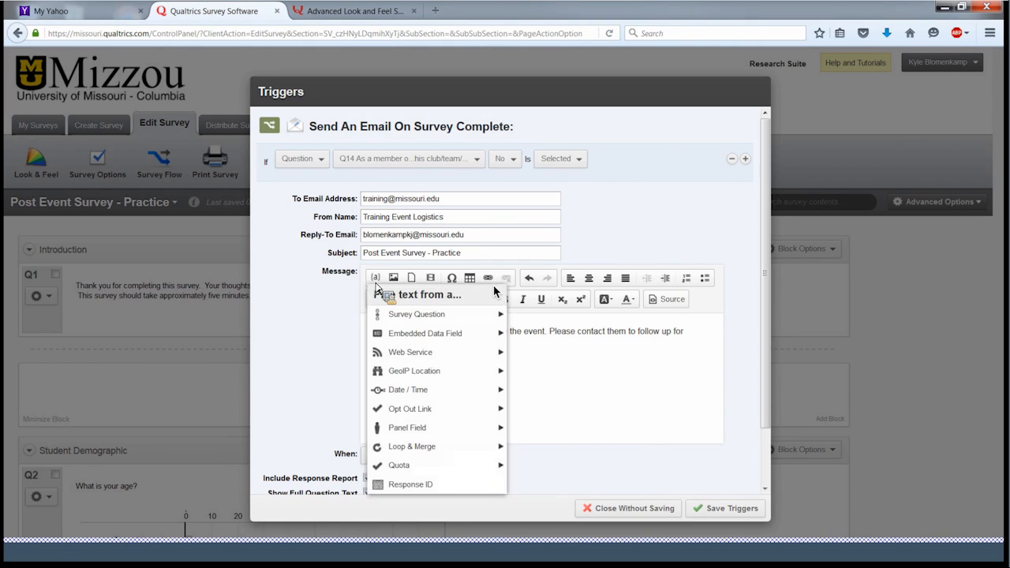
left_click(418, 334)
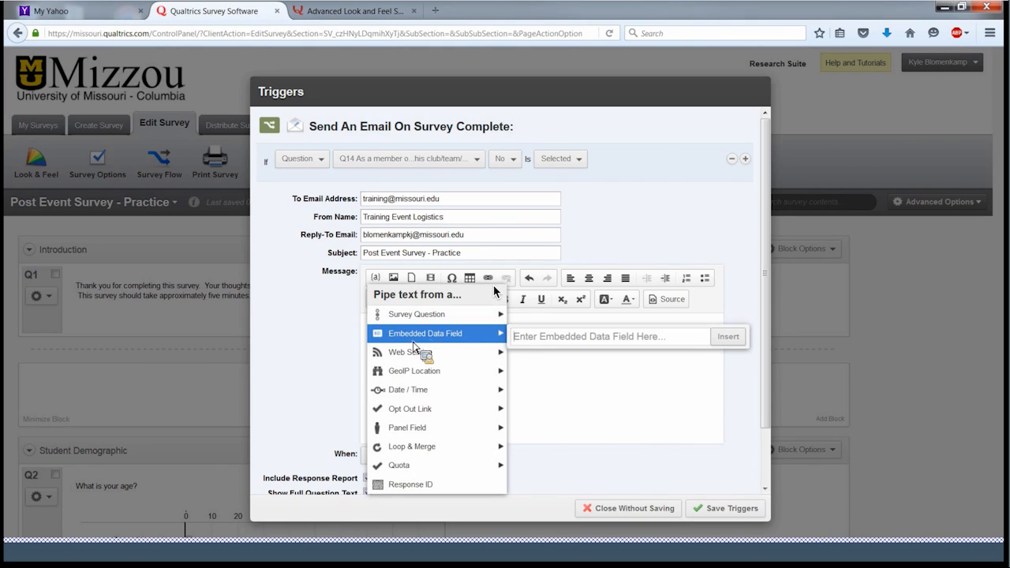
left_click(536, 335)
type("Standing")
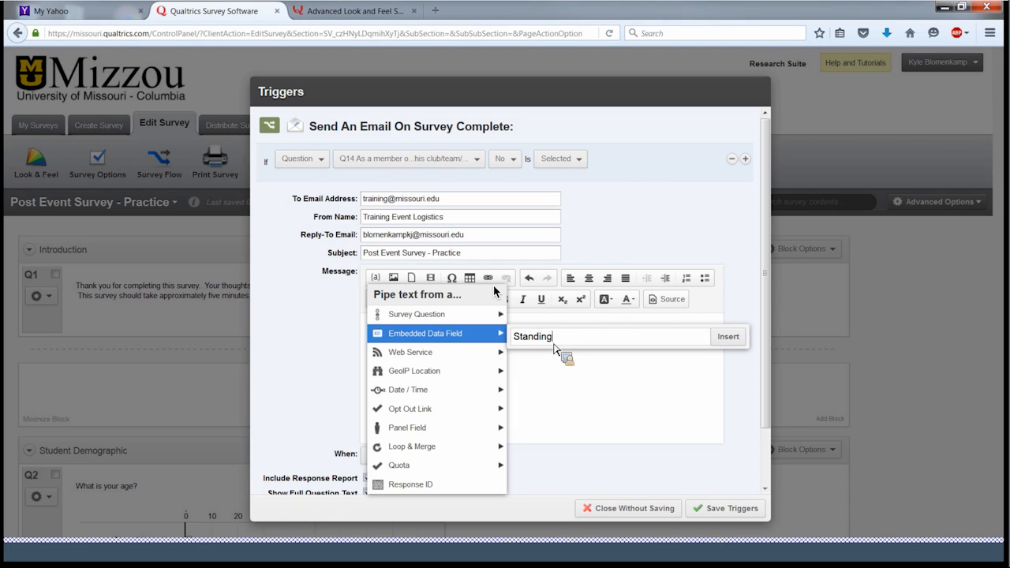
left_click(728, 337)
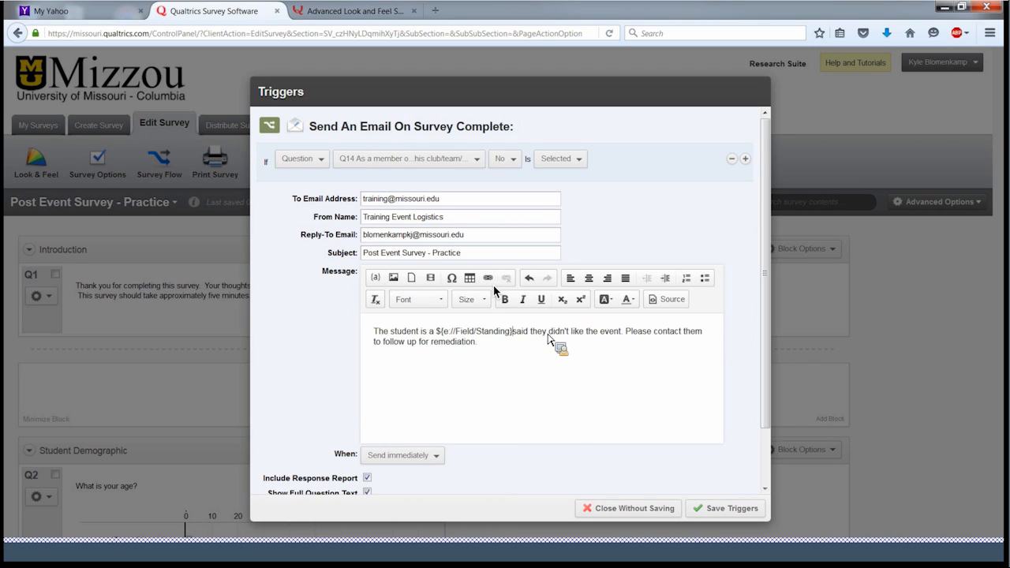
type("and")
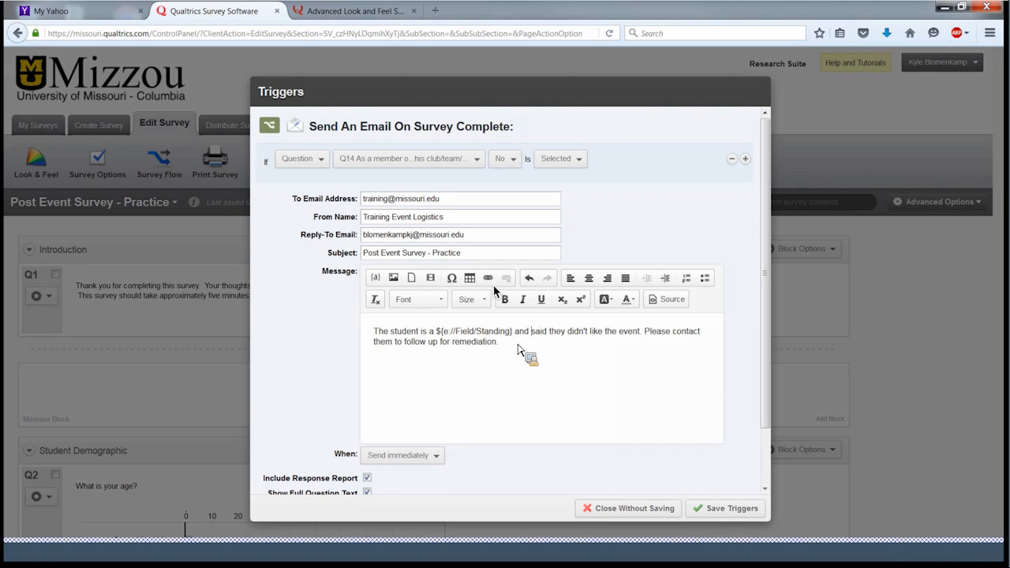
left_click(519, 345)
key("Return")
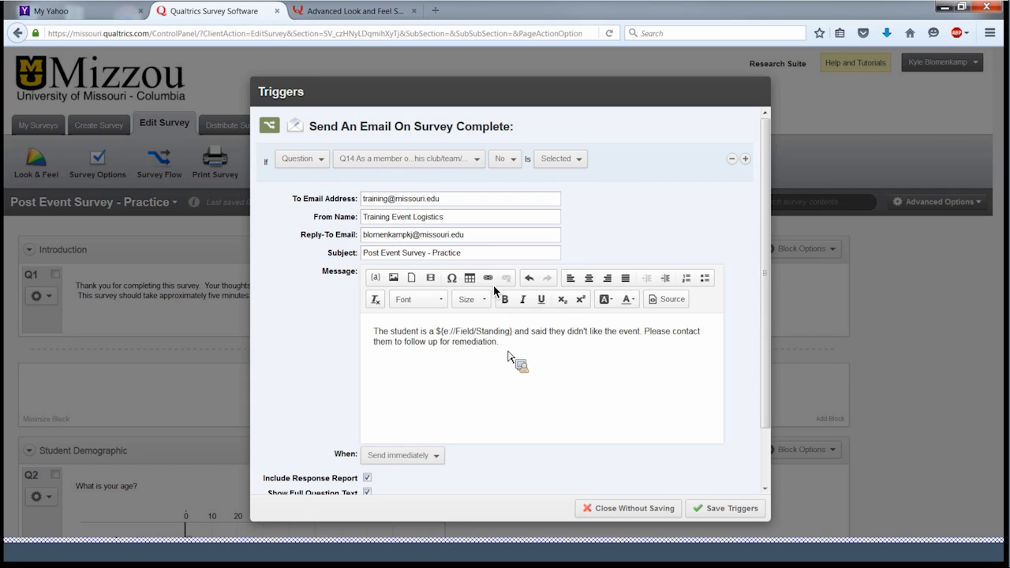
- Save the email trigger for Q14 'No' responses and return to the Post Event Survey - Practice editor
left_click(723, 513)
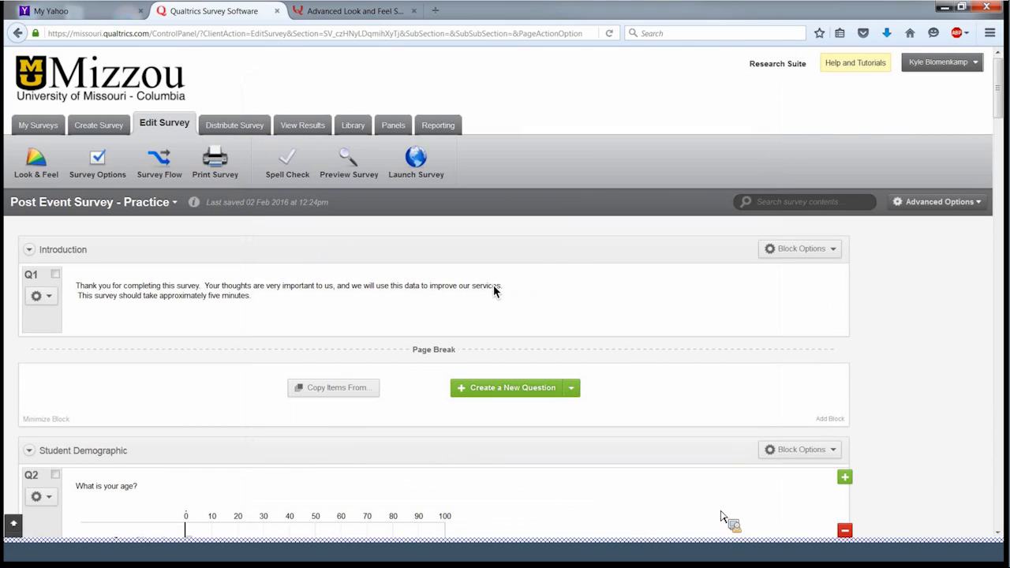
scroll(494, 291, "down", 7)
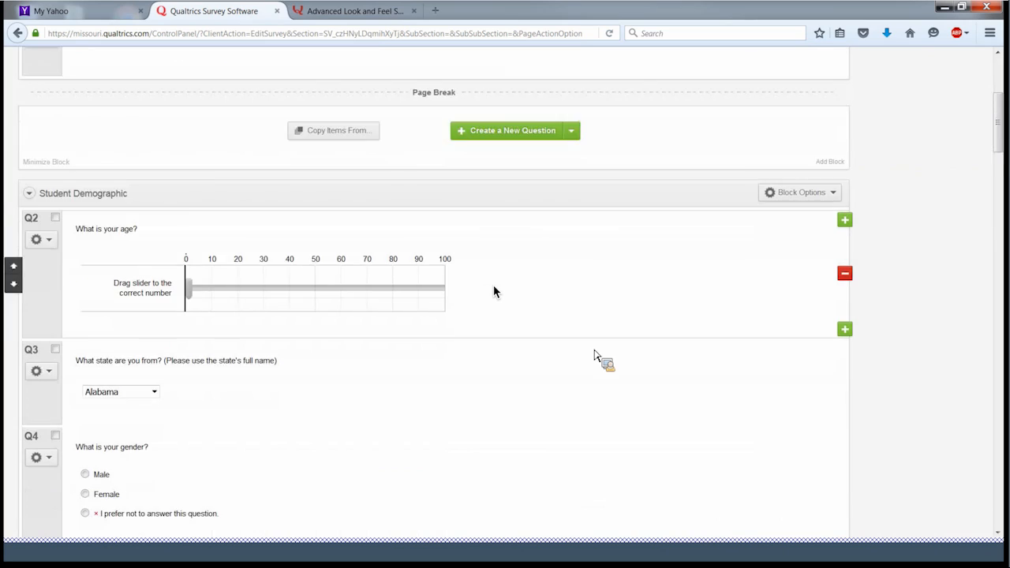
scroll(494, 291, "down", 1)
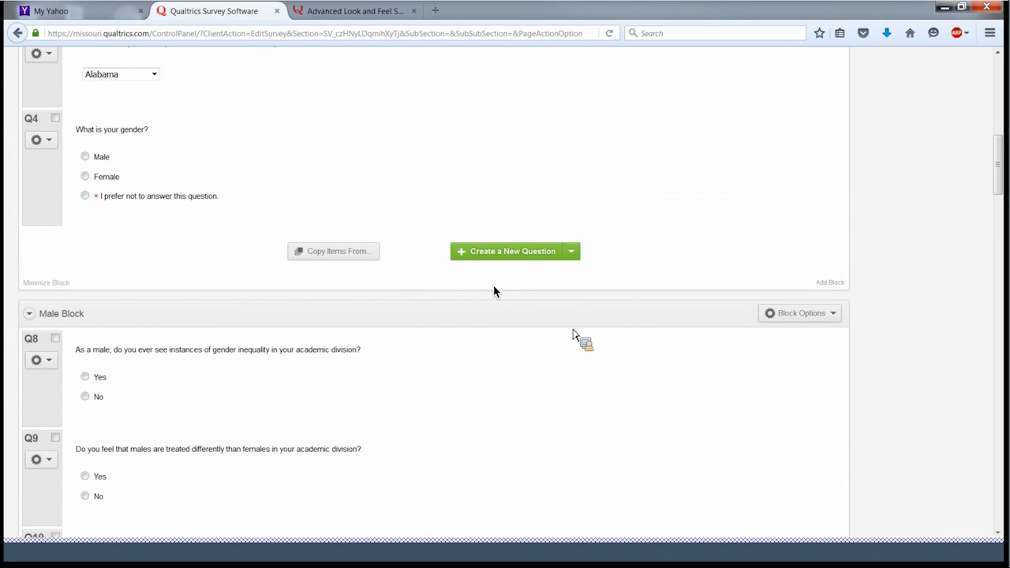
scroll(494, 291, "up", 3)
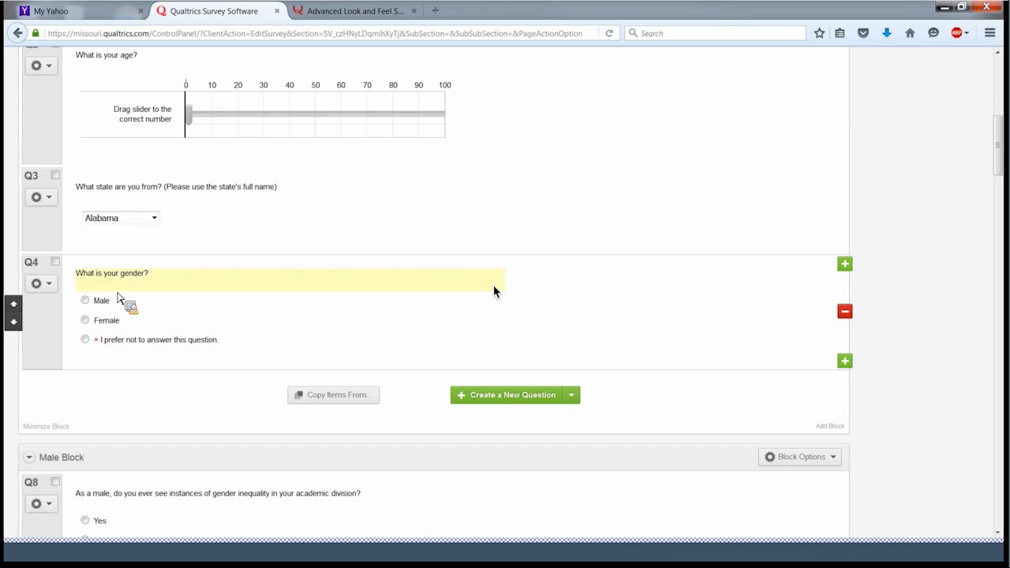
right_click(152, 343)
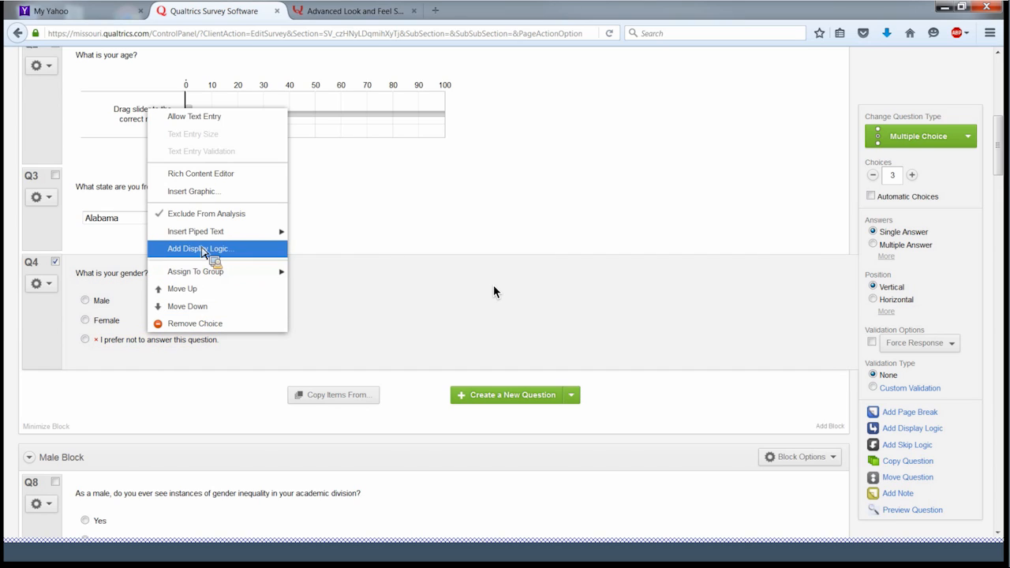
right_click(131, 347)
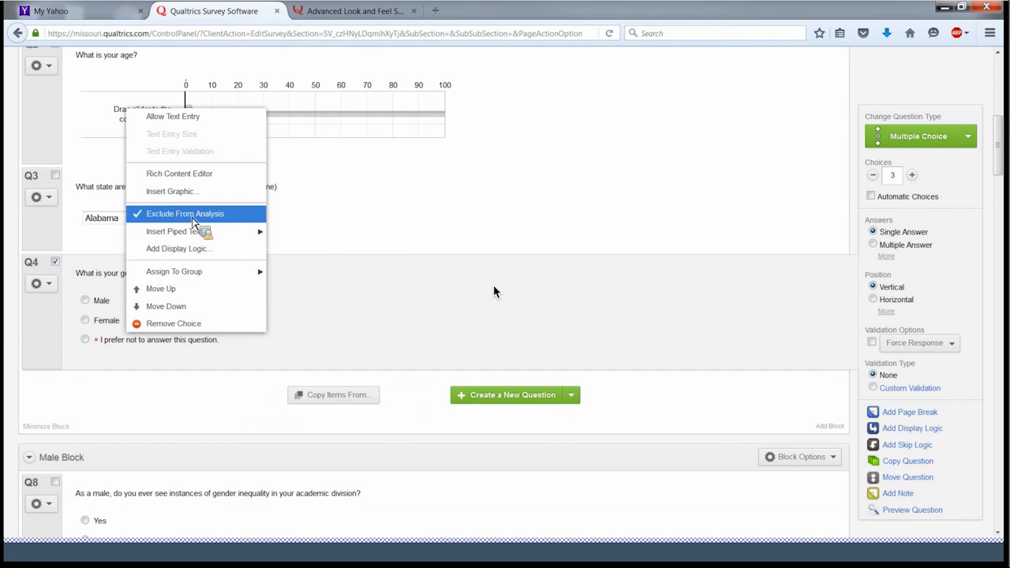
left_click(353, 314)
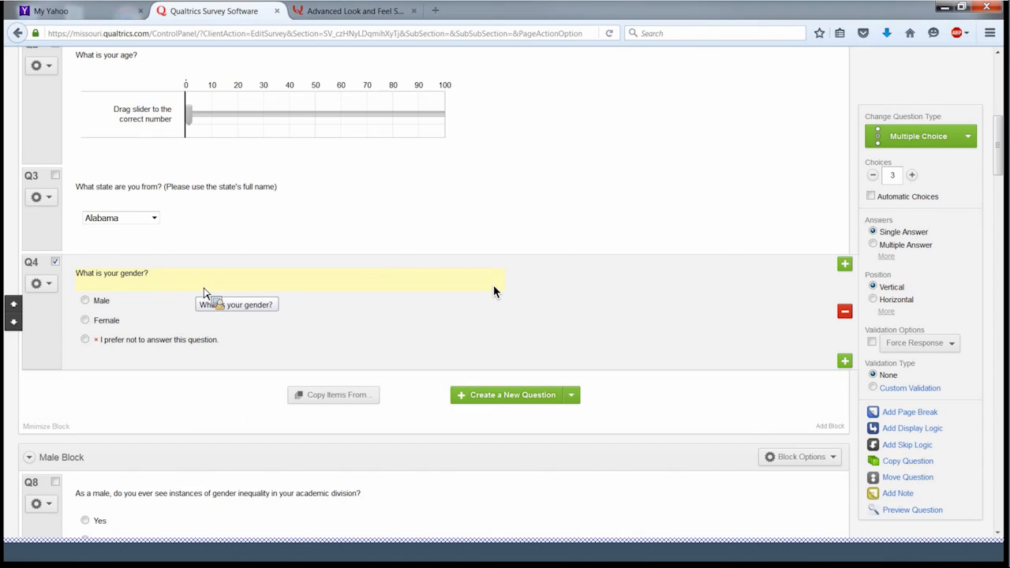
scroll(203, 293, "down", 2)
scroll(203, 293, "down", 2)
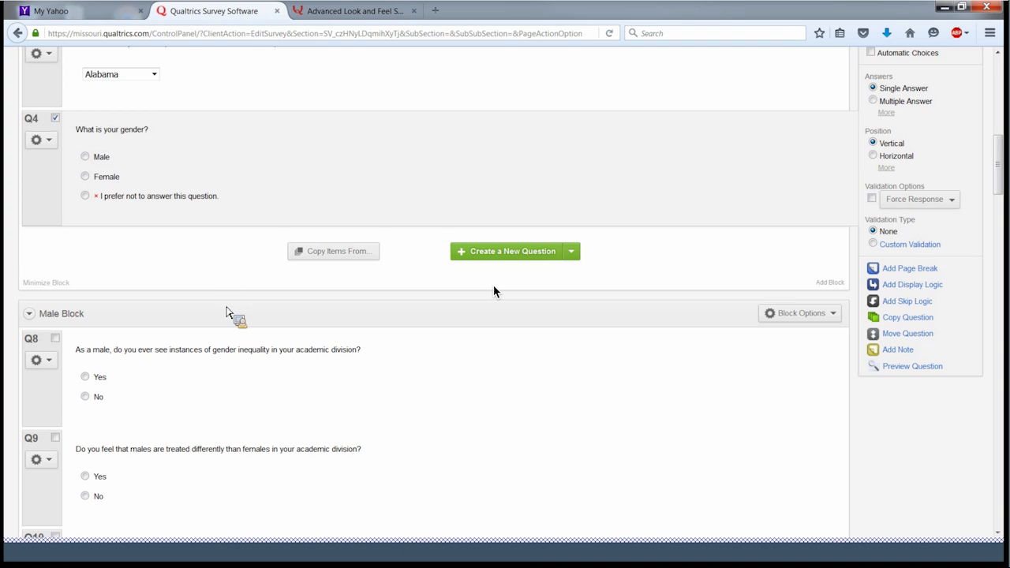
scroll(224, 314, "down", 5)
scroll(225, 315, "down", 5)
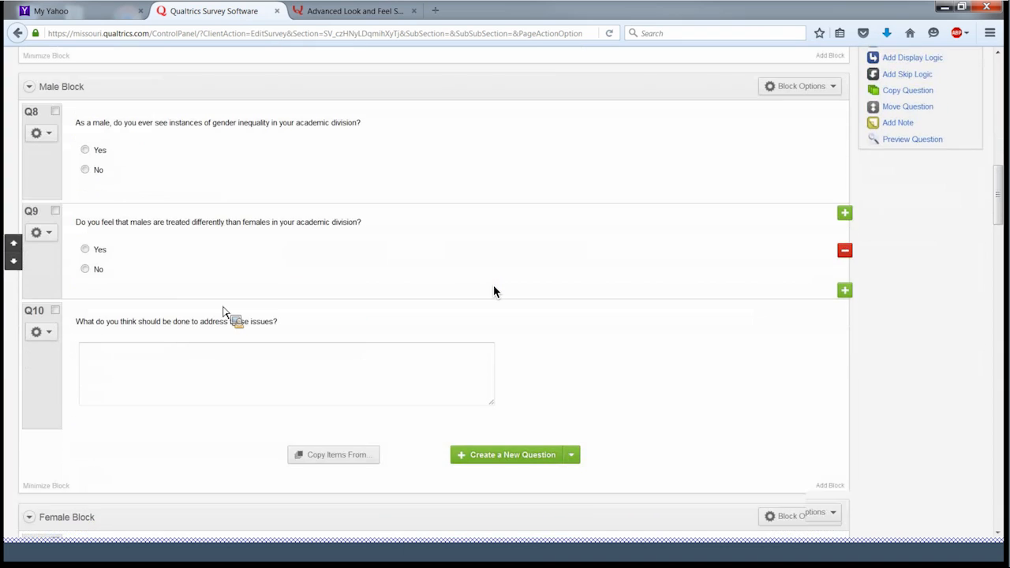
scroll(225, 314, "down", 4)
scroll(224, 311, "down", 2)
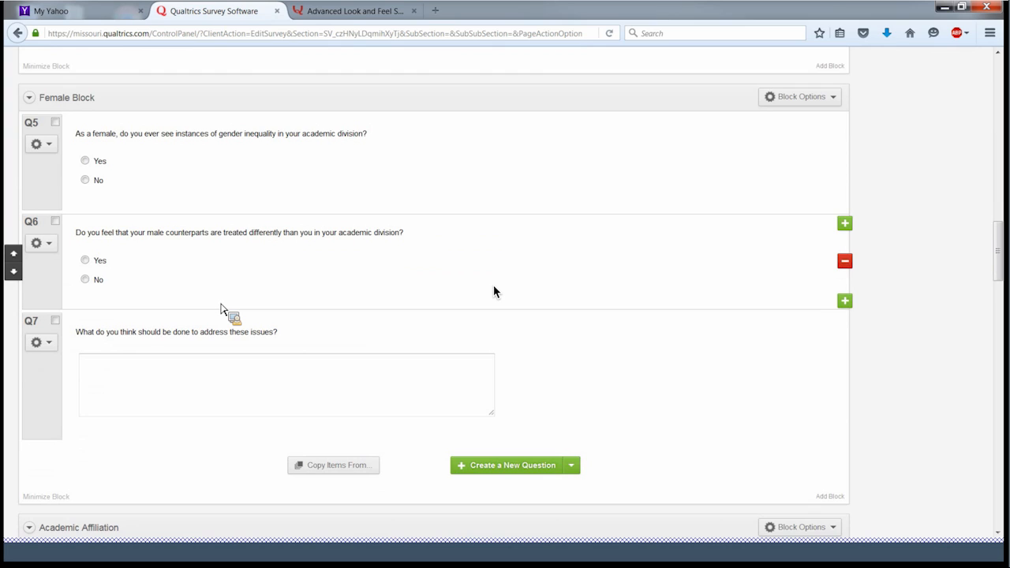
scroll(224, 312, "up", 2)
scroll(221, 308, "up", 12)
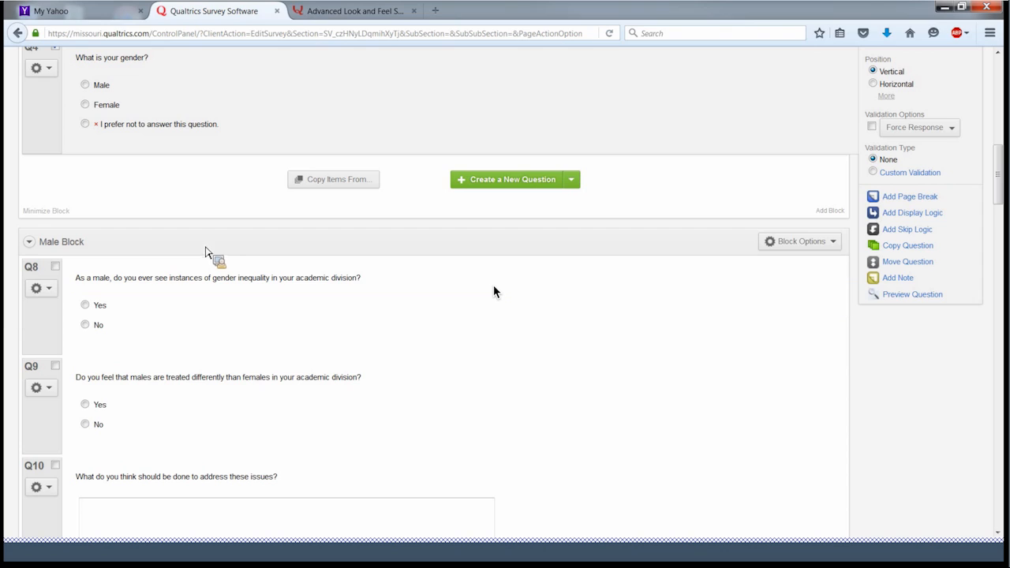
- Scroll up and down through the survey editor to review the question blocks
scroll(205, 252, "up", 5)
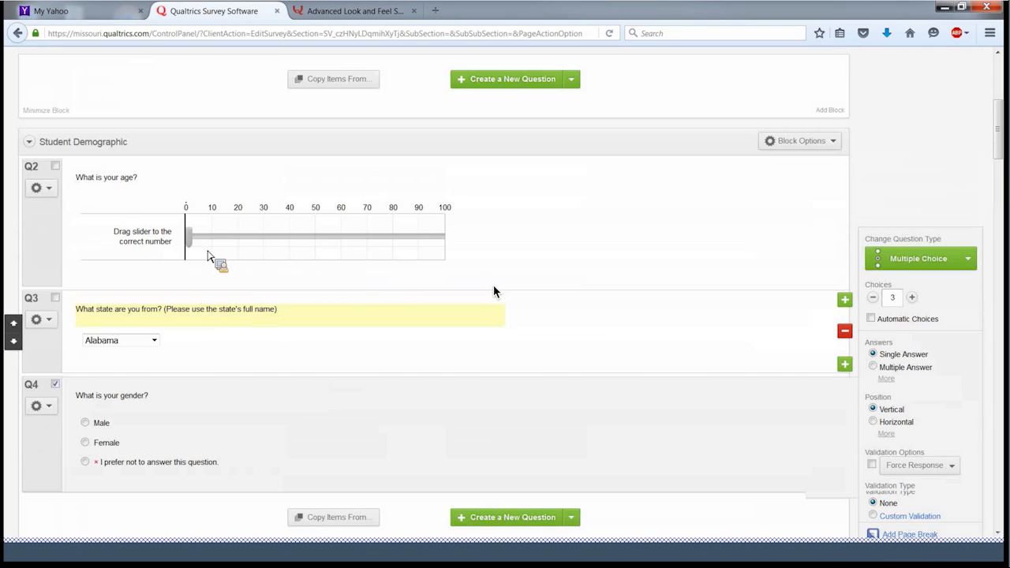
scroll(494, 292, "up", 1)
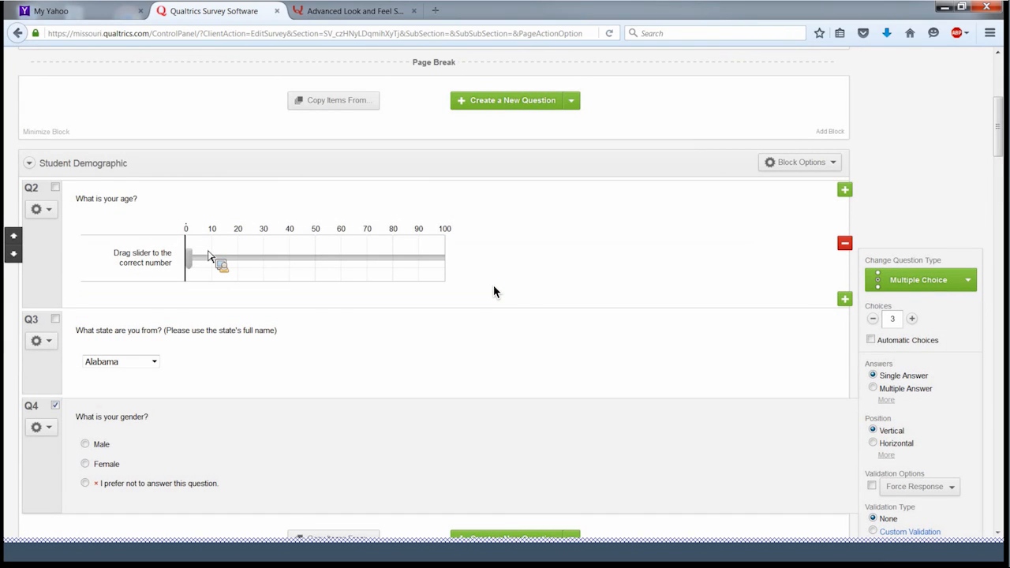
scroll(494, 292, "down", 1)
scroll(494, 292, "down", 2)
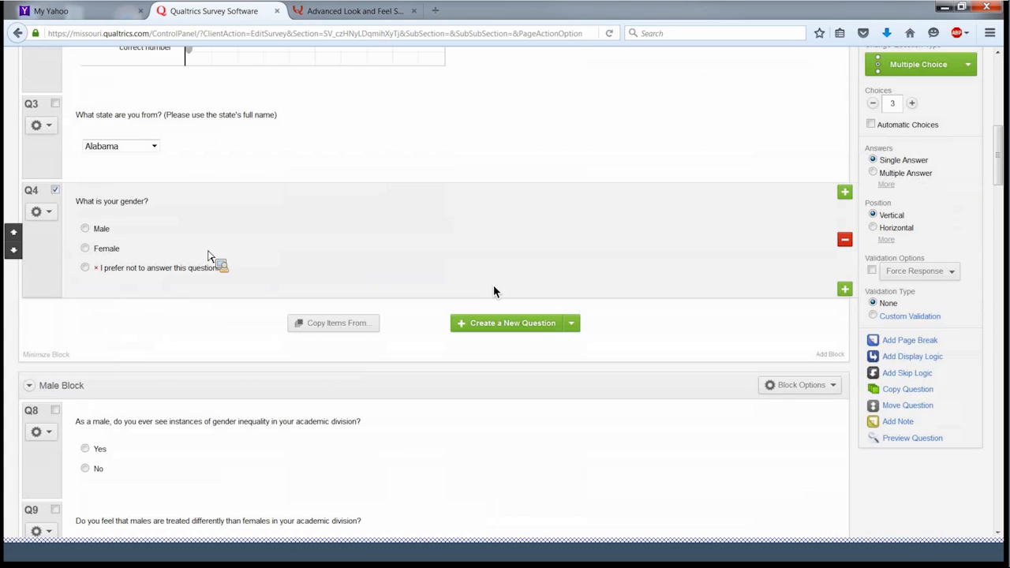
scroll(494, 292, "down", 2)
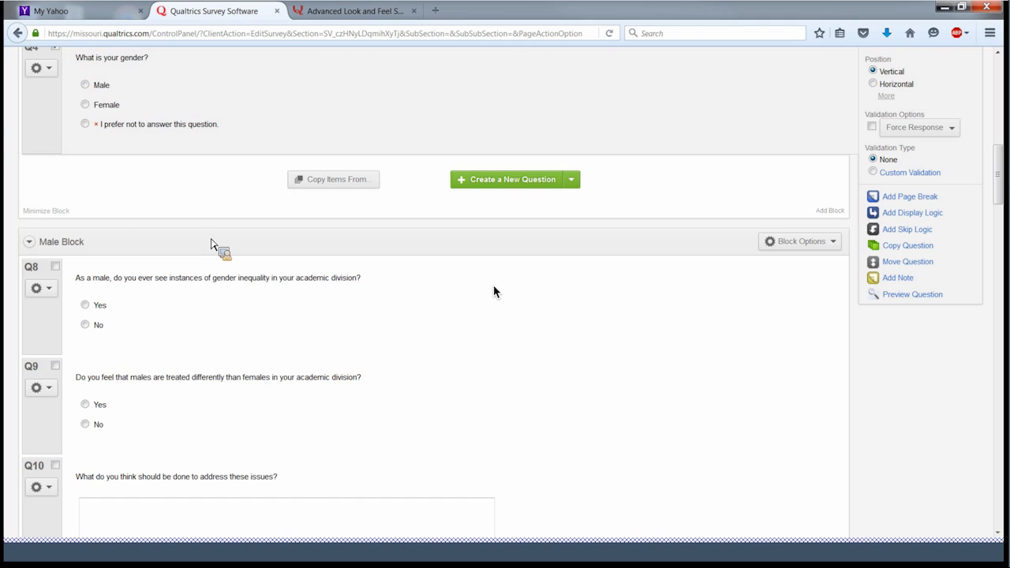
scroll(493, 292, "down", 2)
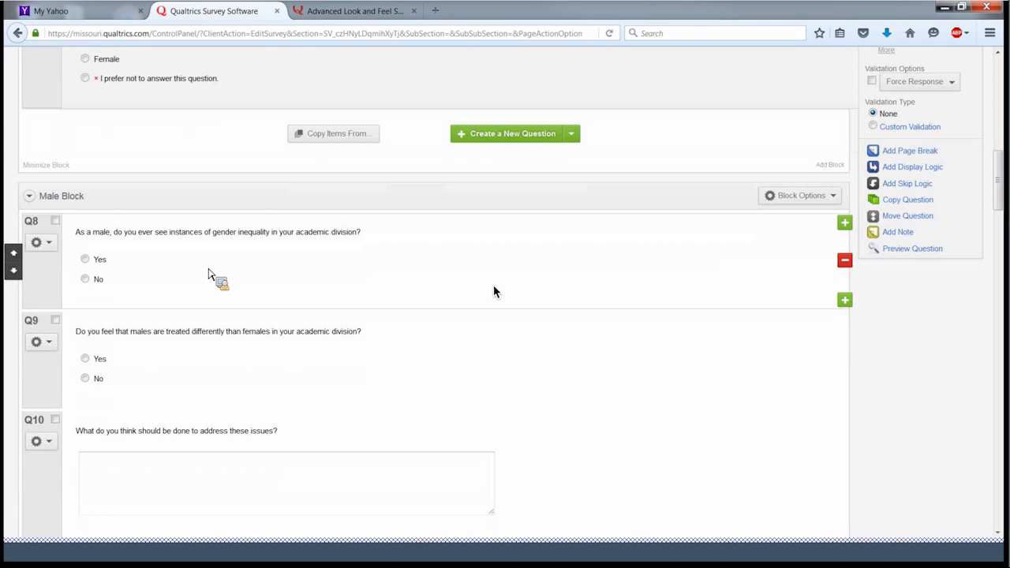
scroll(209, 273, "down", 6)
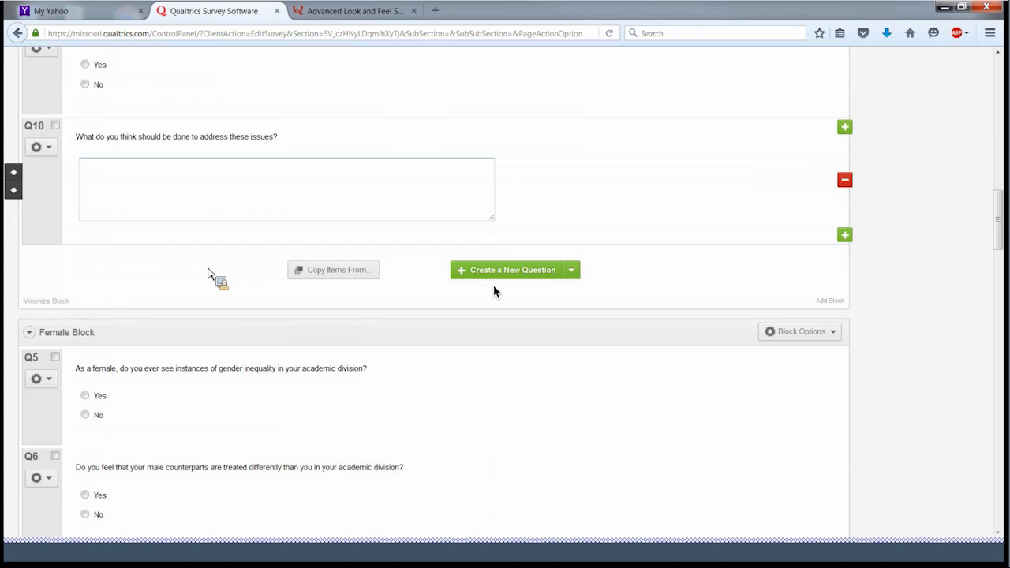
scroll(217, 274, "up", 9)
scroll(220, 274, "up", 10)
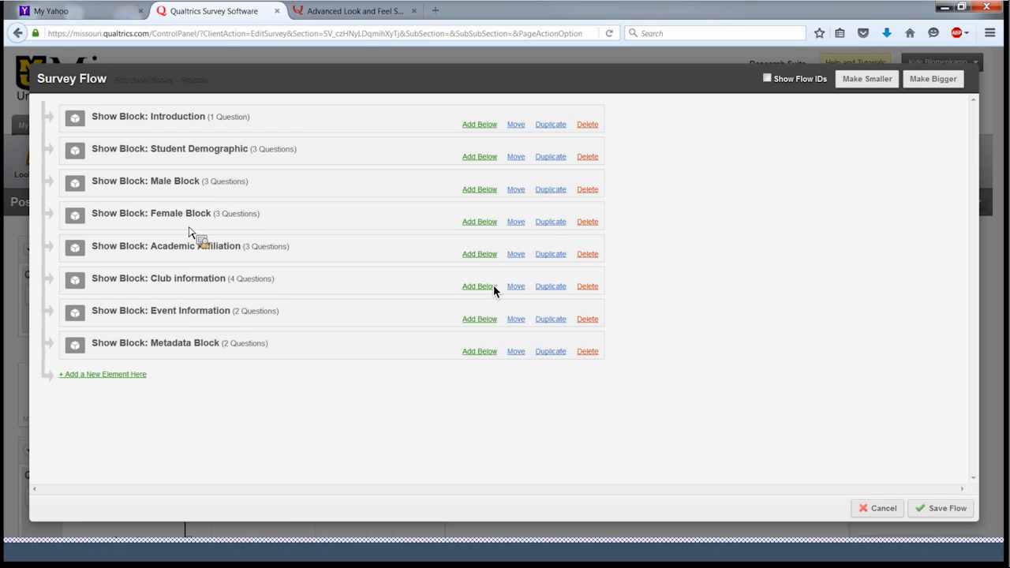
- Add a branch below Student Demographic with the condition Q4 'What is your gender?' is Male
left_click(479, 158)
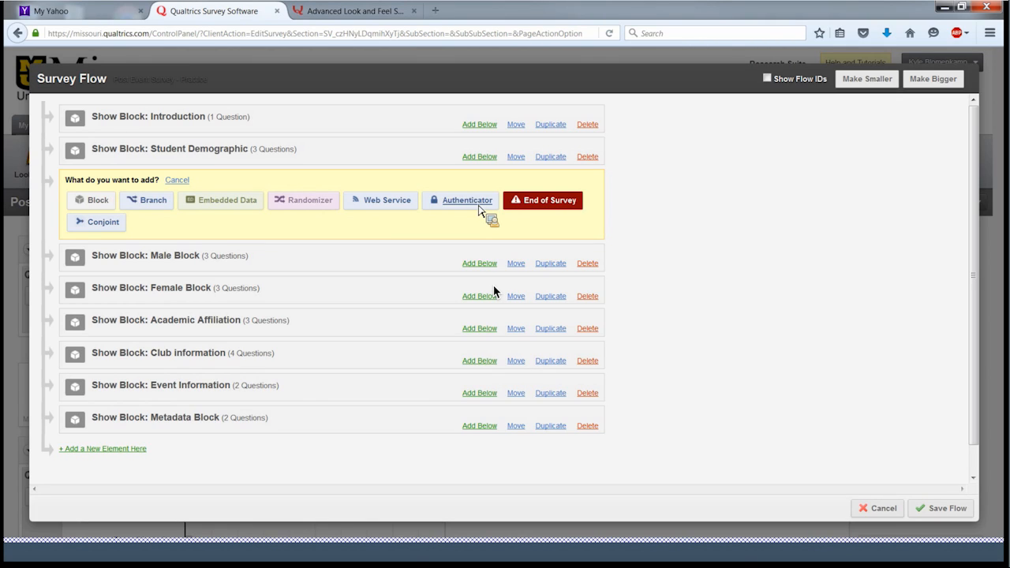
left_click(153, 202)
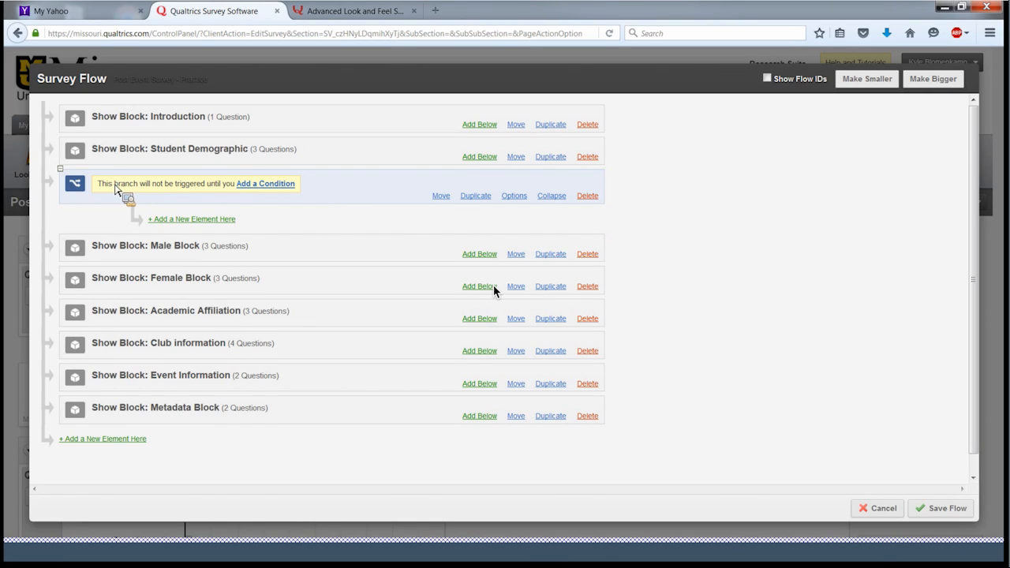
left_click(265, 185)
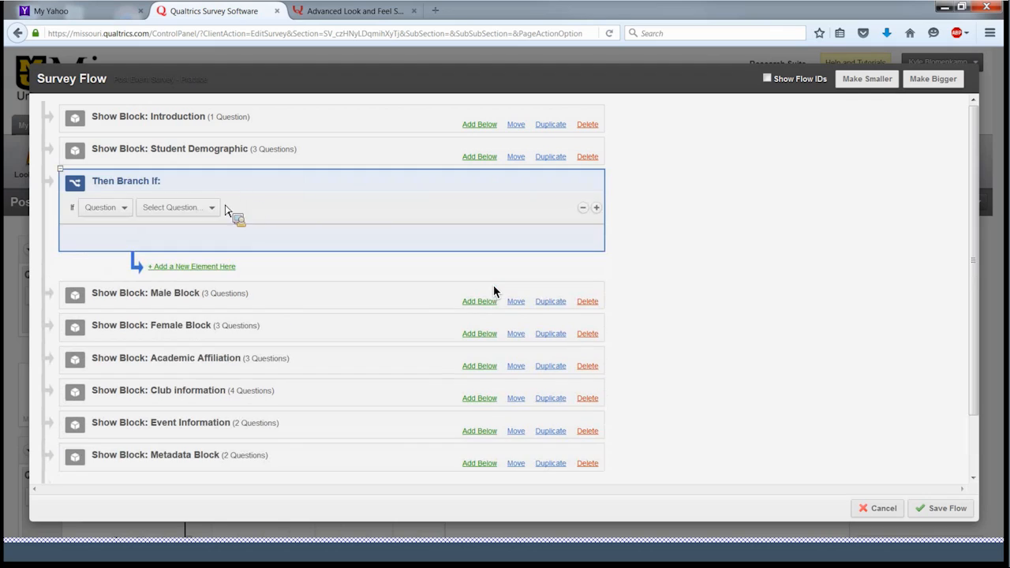
left_click(210, 210)
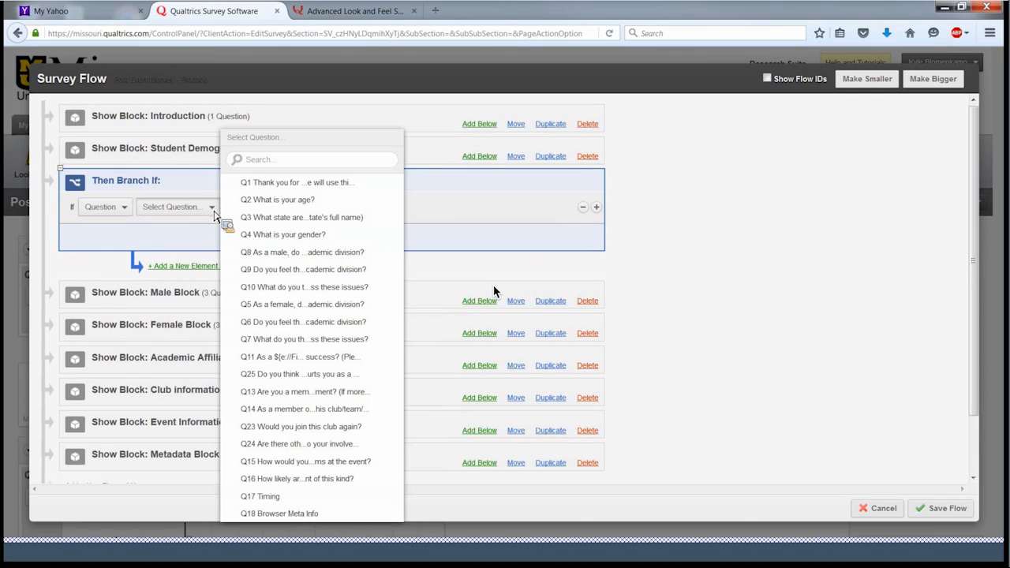
left_click(278, 236)
left_click(322, 211)
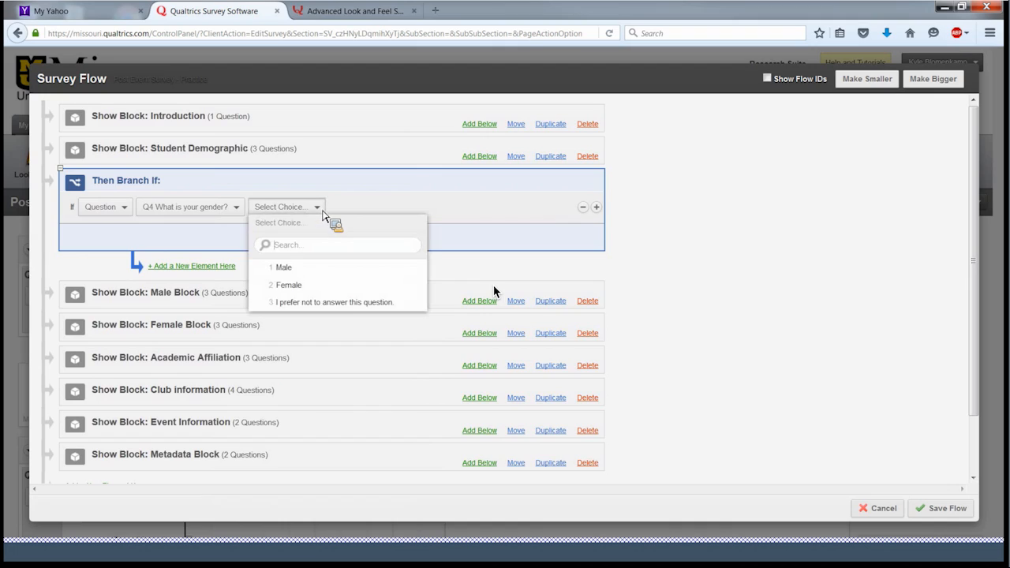
left_click(309, 271)
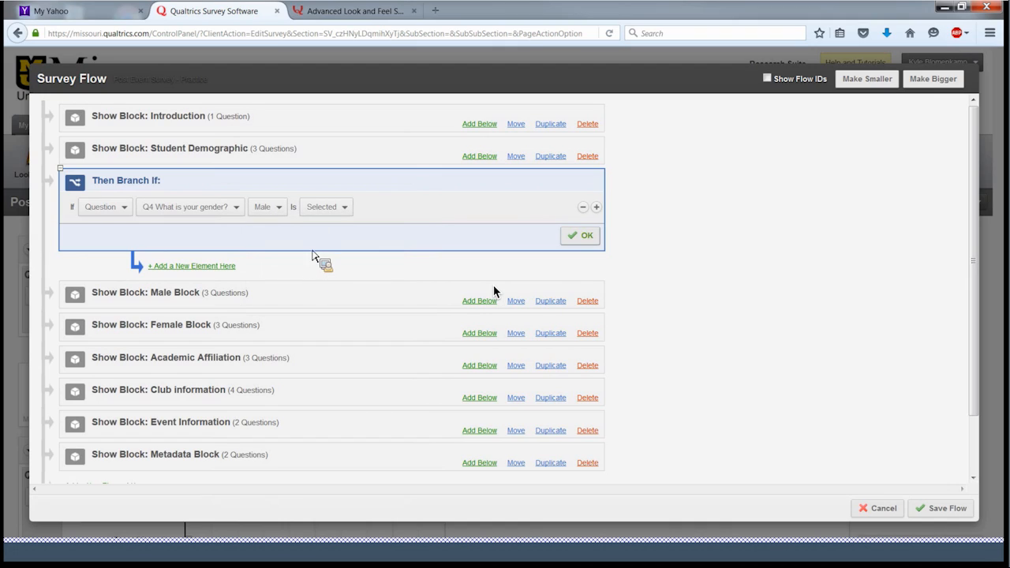
- Confirm the Male condition and show the Male Block inside the new branch
left_click(199, 267)
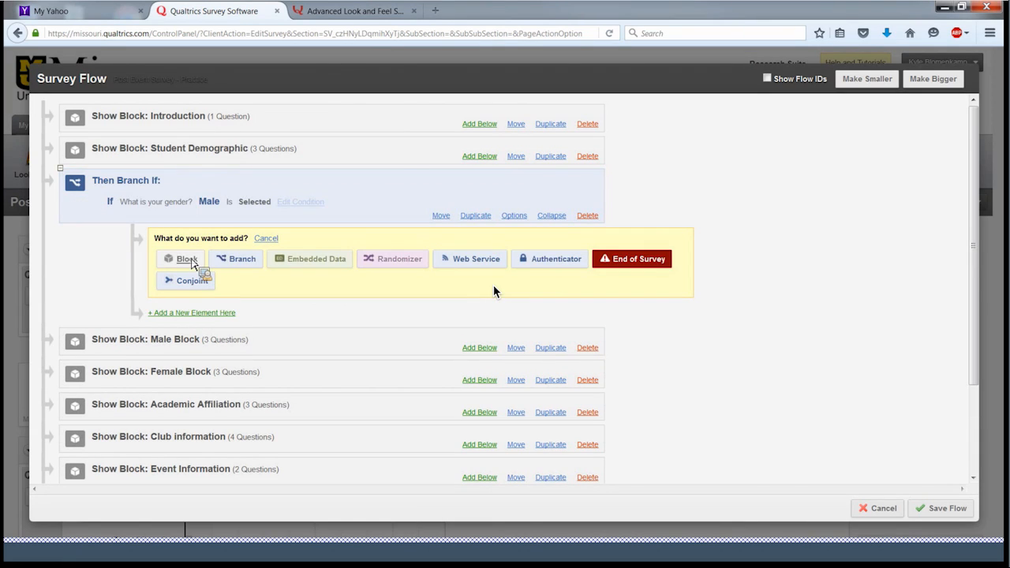
left_click(188, 260)
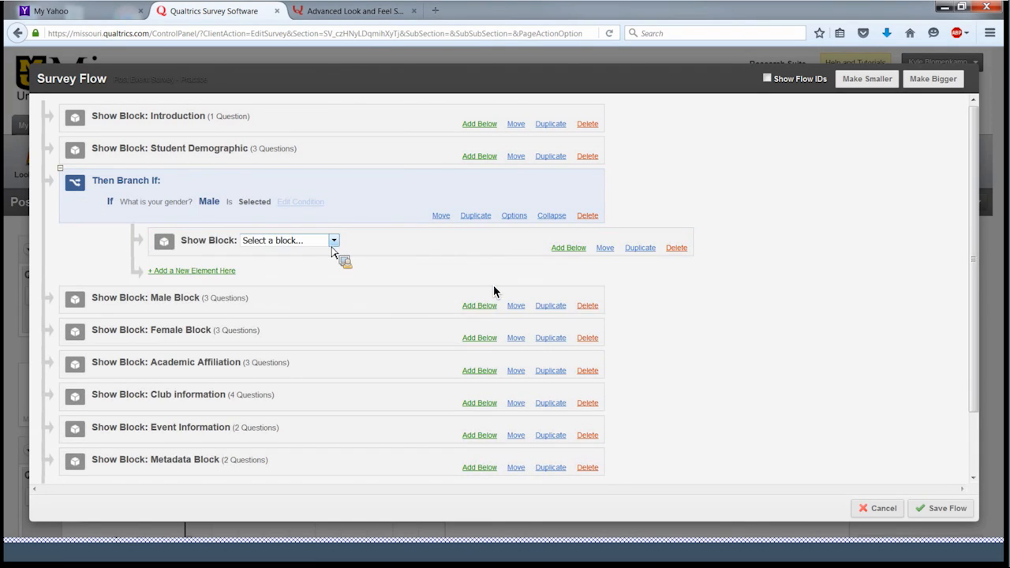
left_click(335, 243)
left_click(324, 286)
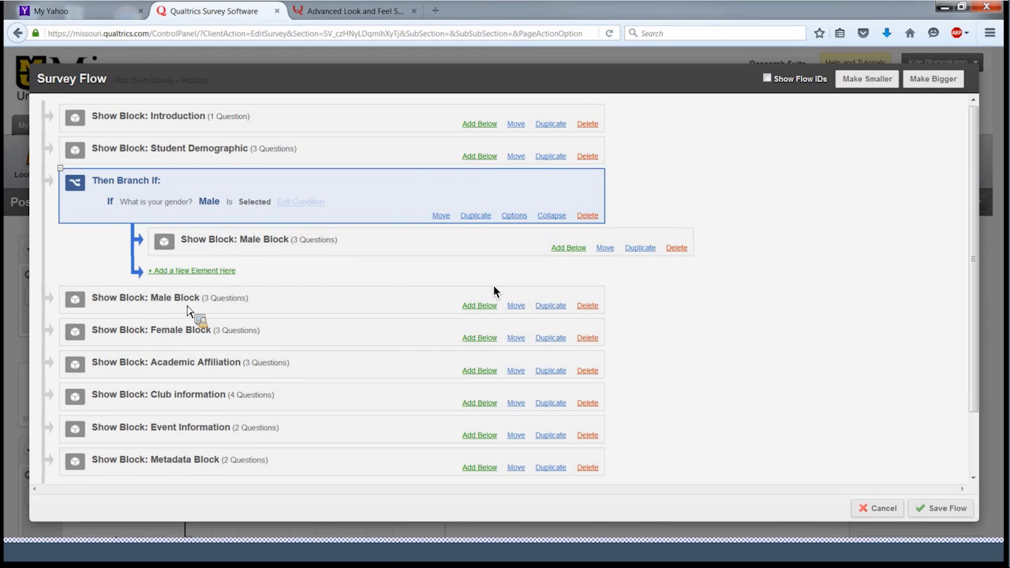
- Delete the standalone Male Block row from the main survey flow
left_click(591, 306)
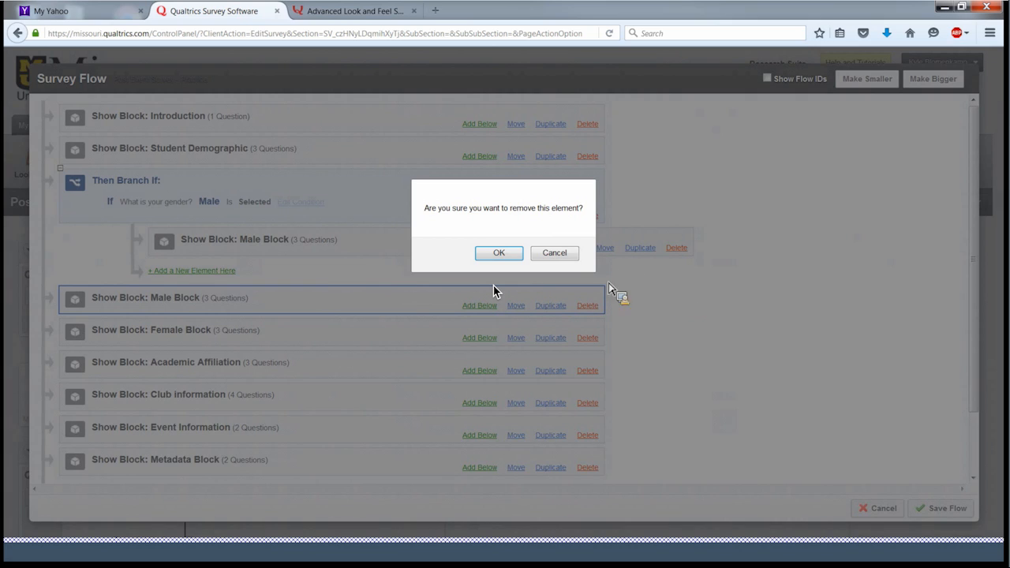
left_click(562, 255)
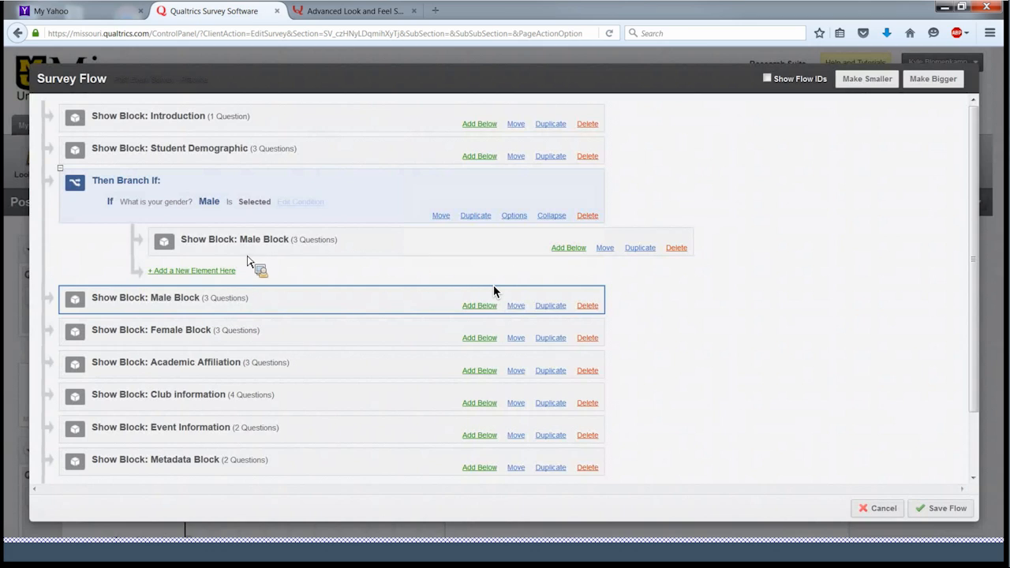
left_click(588, 306)
left_click(510, 256)
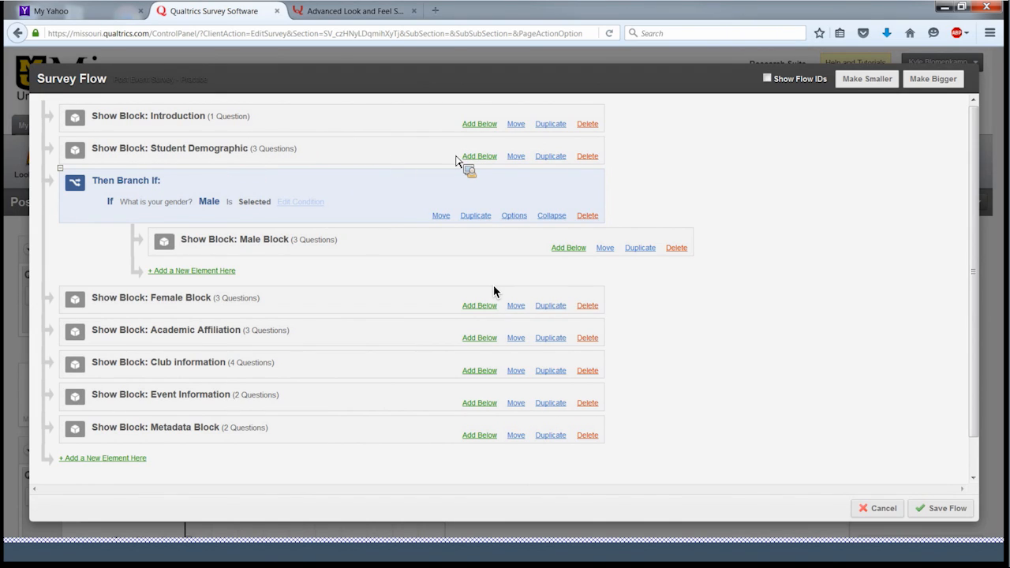
- Add a branch below Student Demographic with the condition Q4 'What is your gender?' is Female
left_click(486, 157)
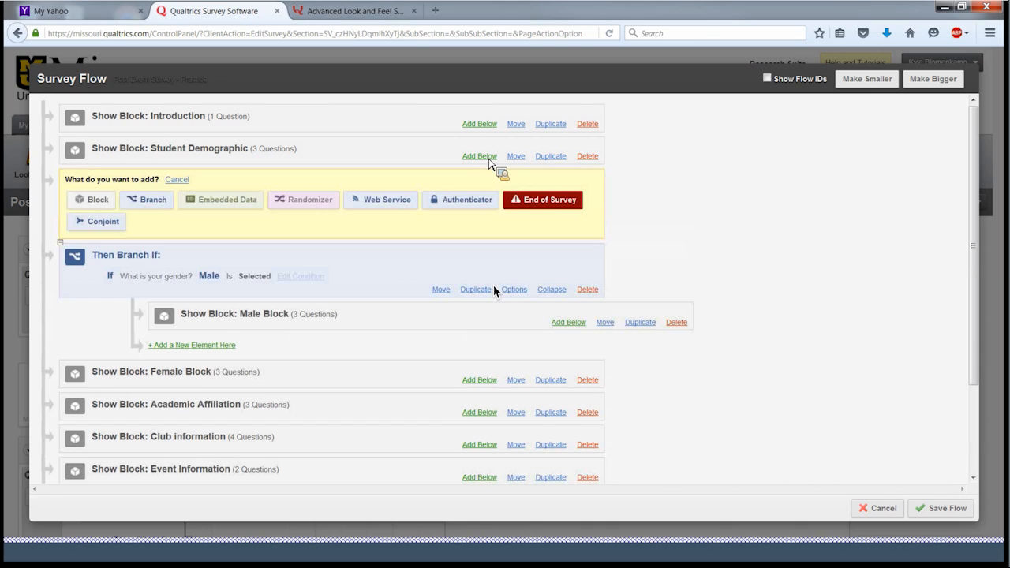
left_click(155, 202)
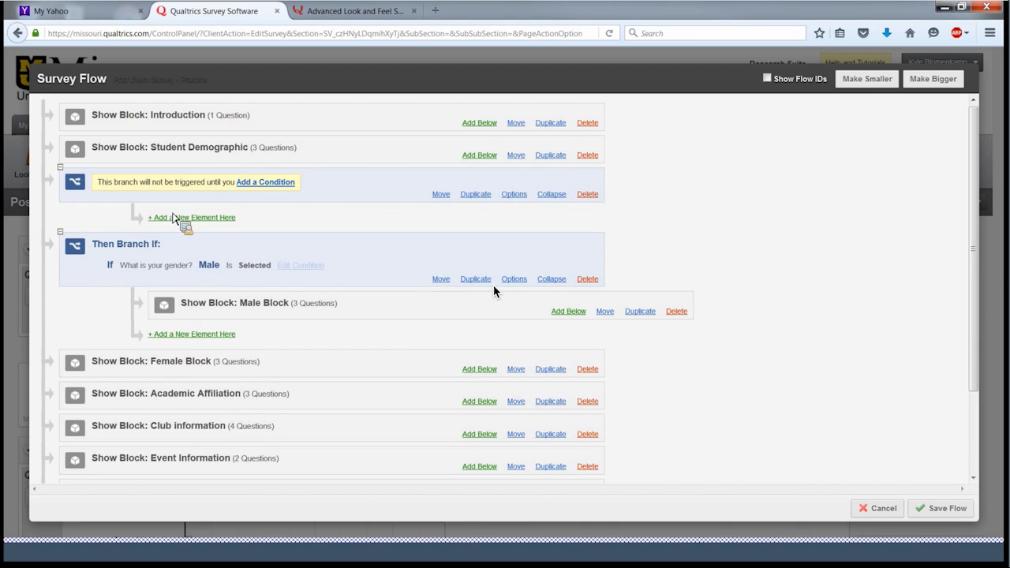
left_click(286, 188)
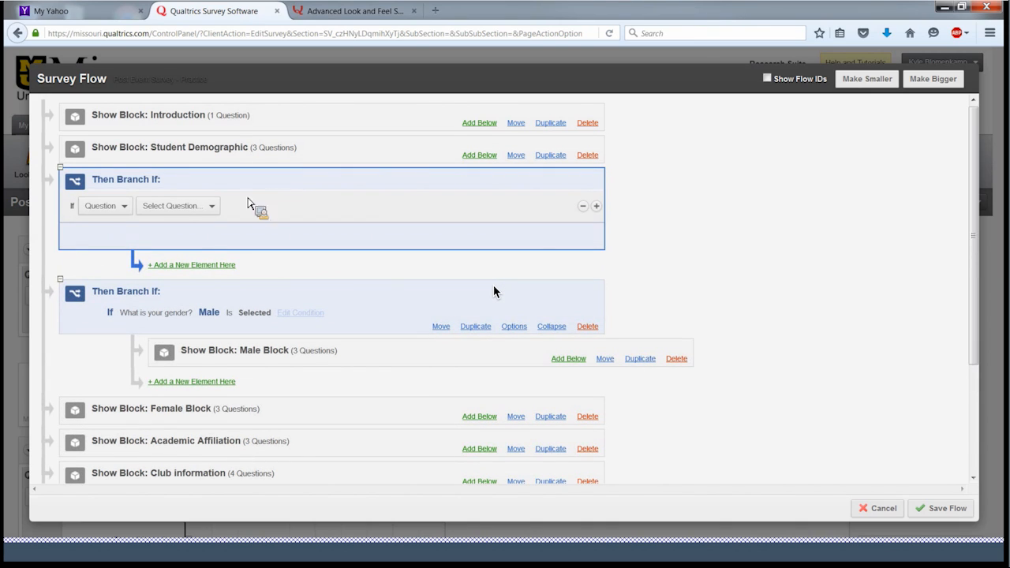
left_click(203, 215)
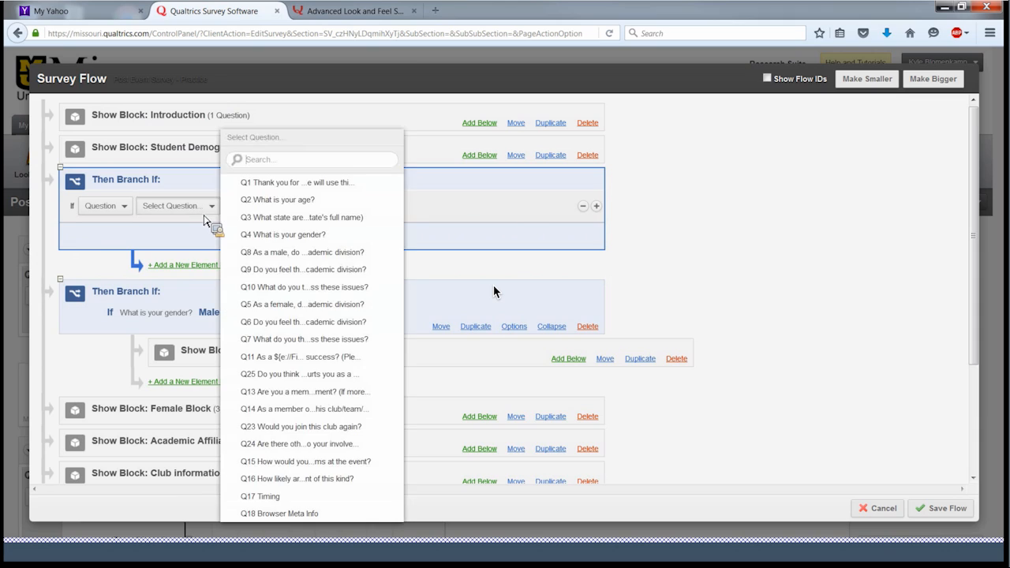
left_click(282, 234)
left_click(318, 206)
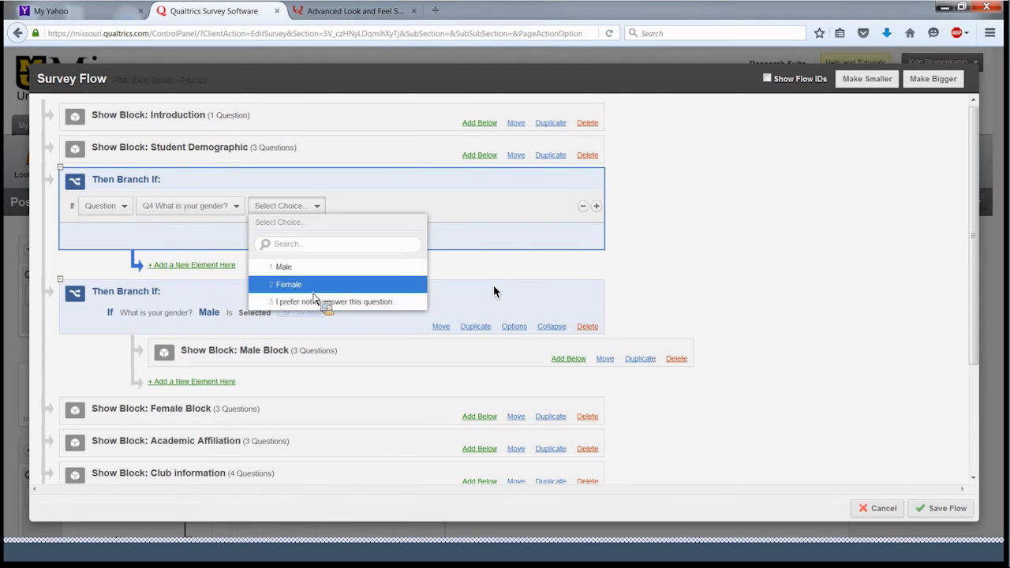
left_click(315, 285)
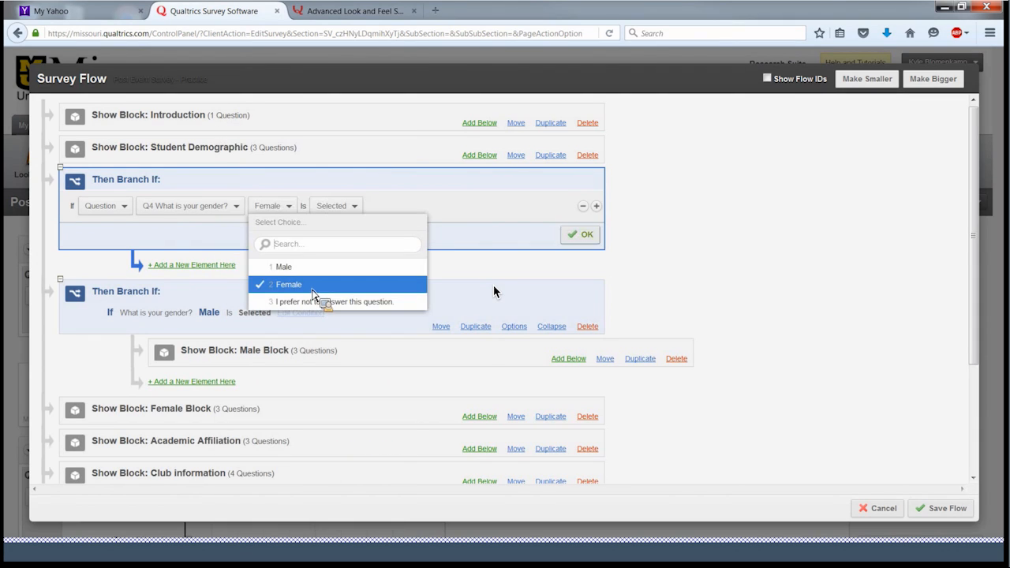
left_click(227, 266)
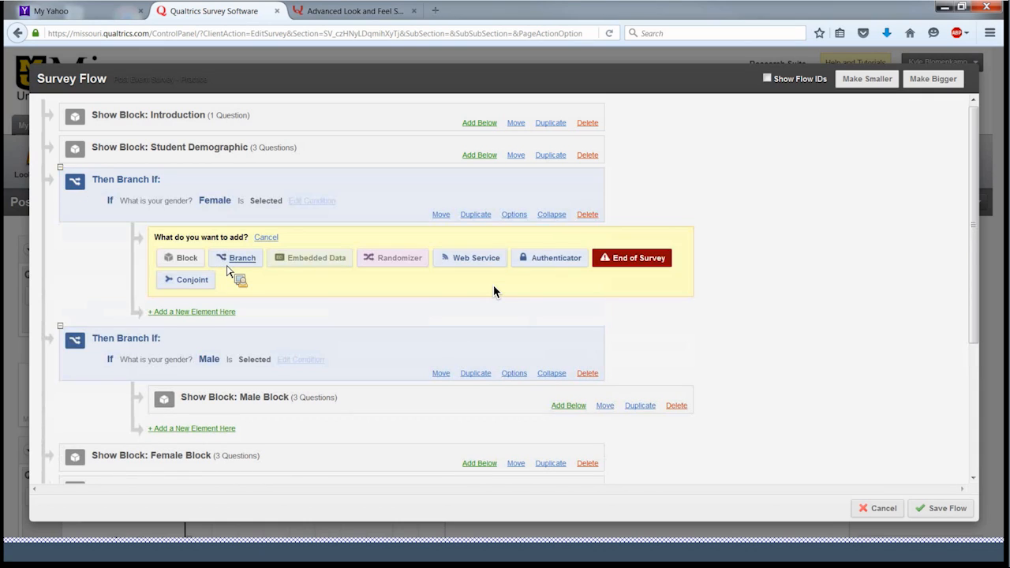
- Delete the stray nested branch accidentally added under the Female branch
left_click(243, 258)
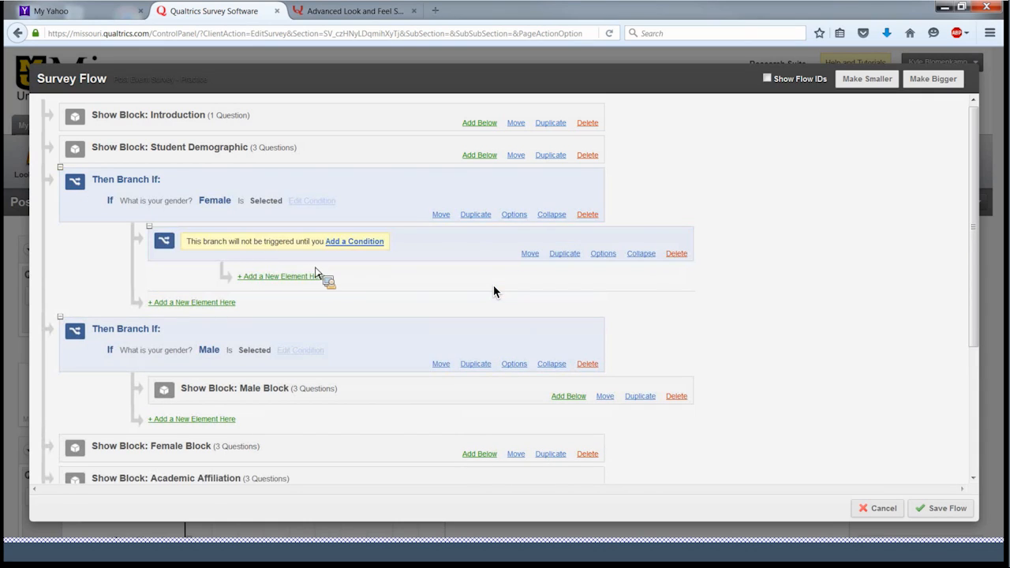
left_click(685, 257)
left_click(499, 256)
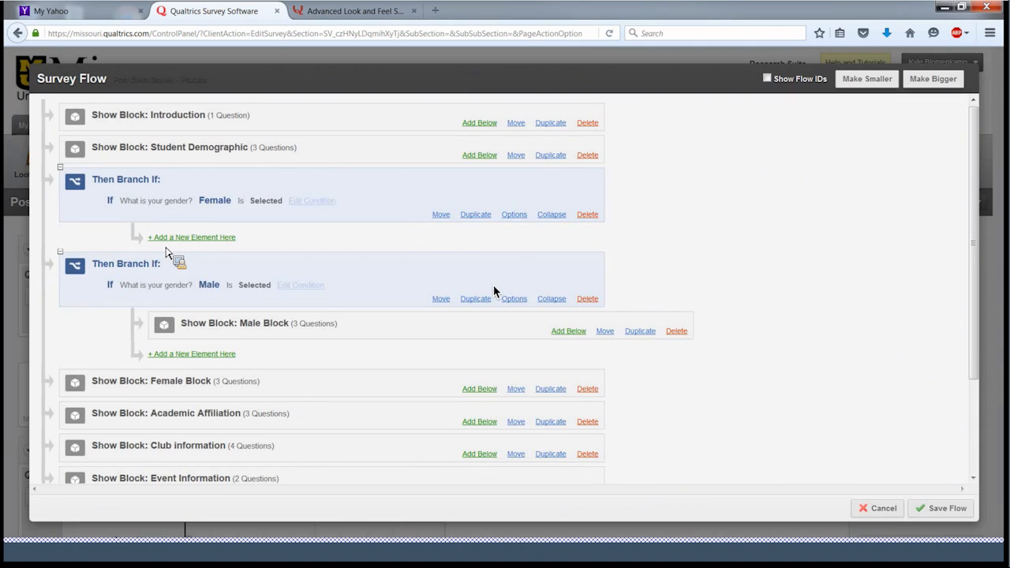
left_click(197, 240)
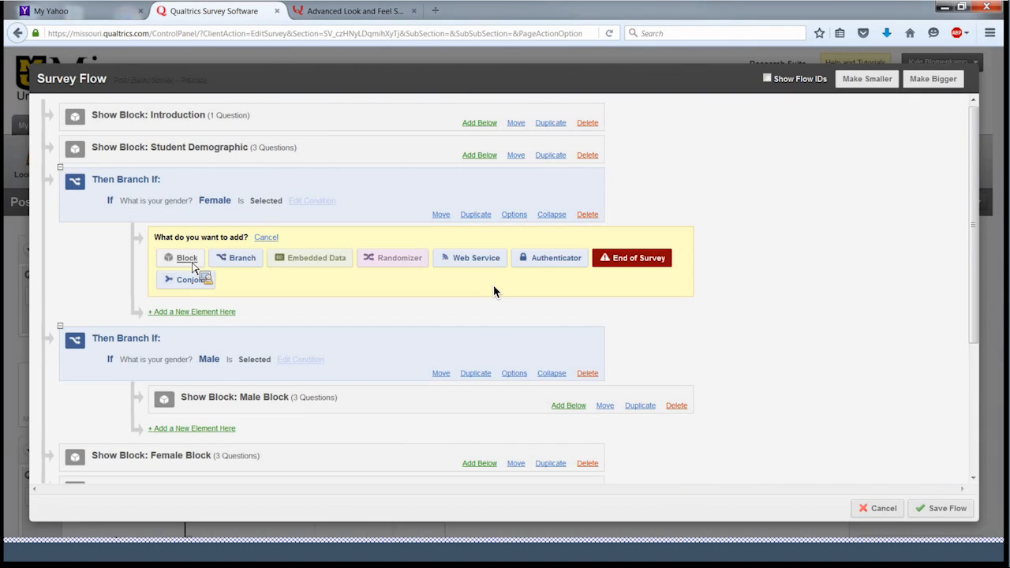
- Show the Female Block inside the Female branch and delete its standalone copy
left_click(188, 261)
left_click(333, 241)
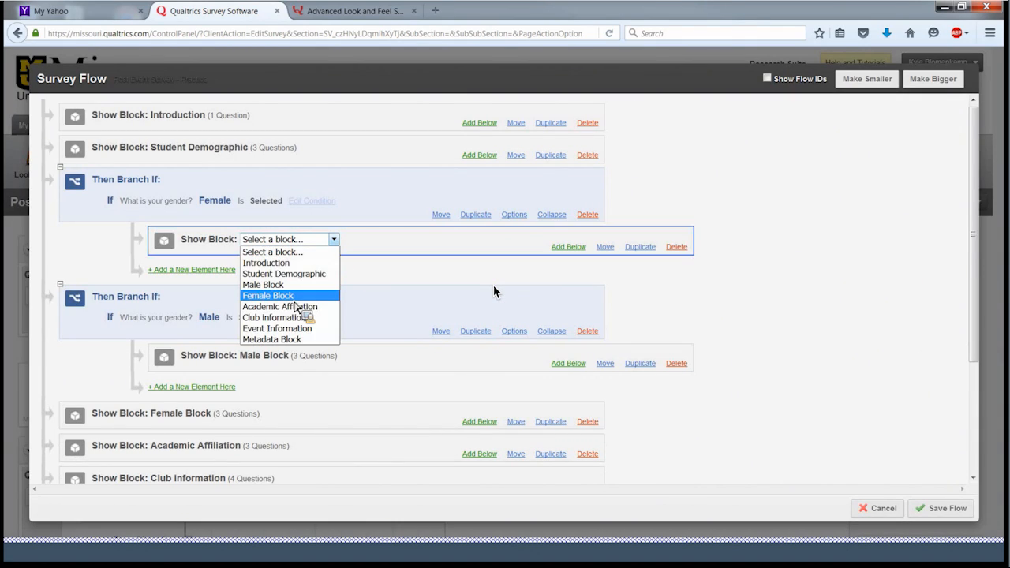
left_click(294, 297)
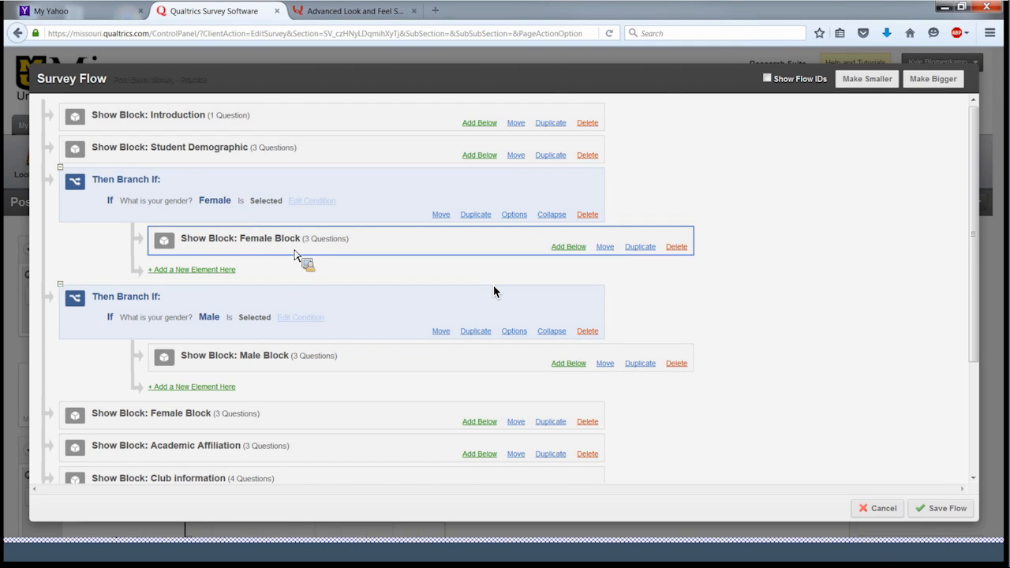
left_click(588, 422)
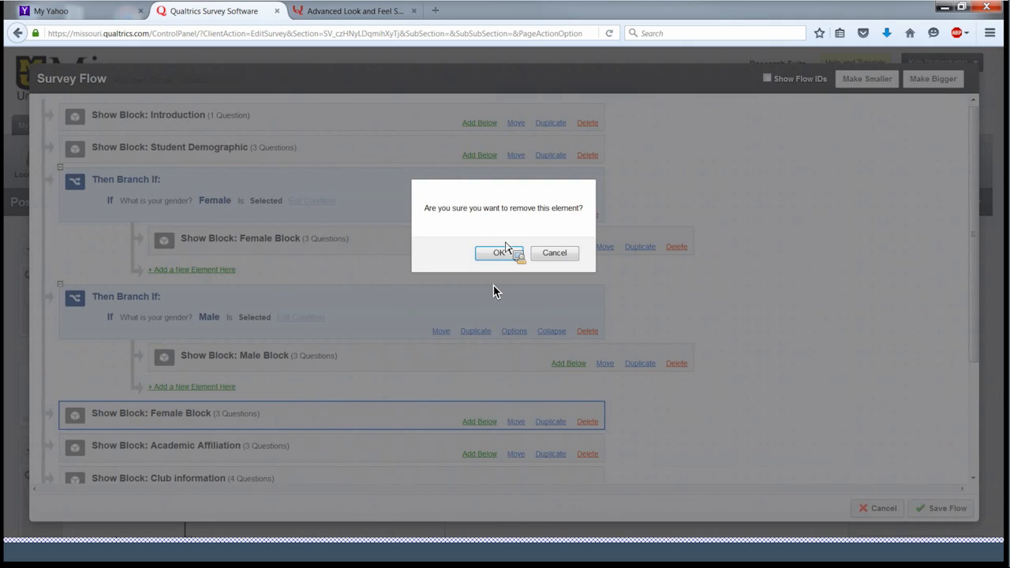
left_click(501, 253)
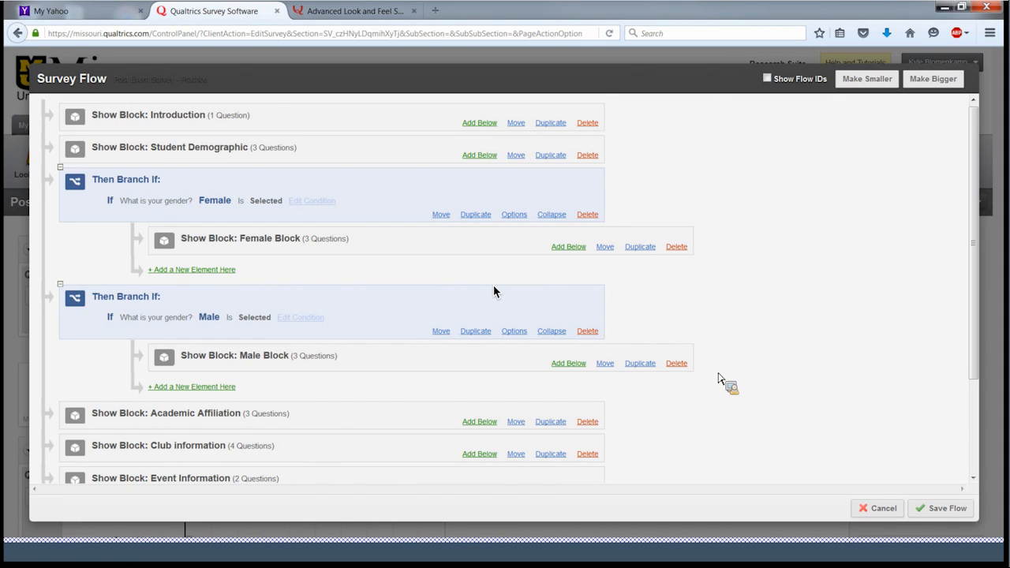
- Save the updated survey flow
scroll(718, 379, "down", 1)
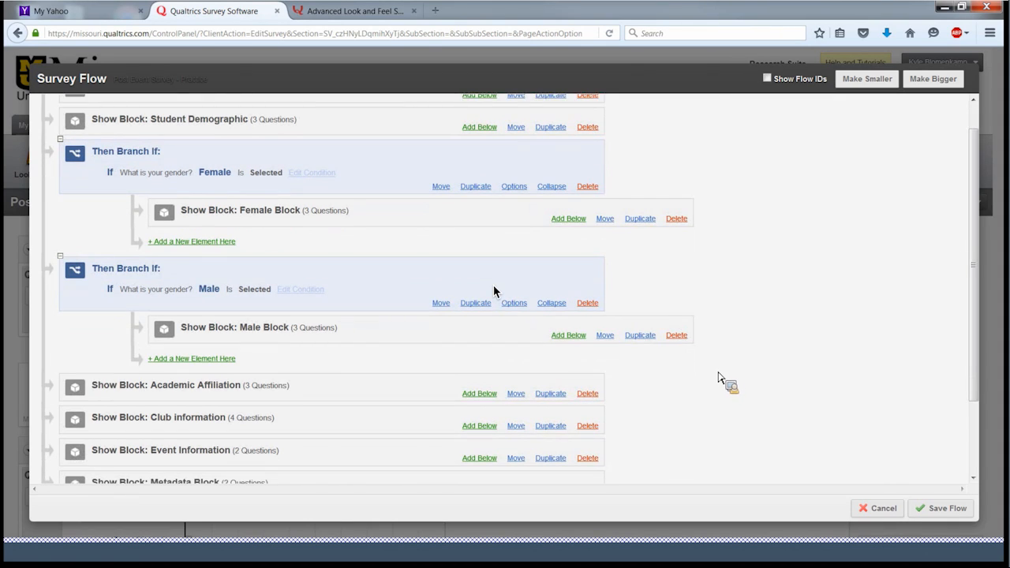
scroll(716, 379, "down", 2)
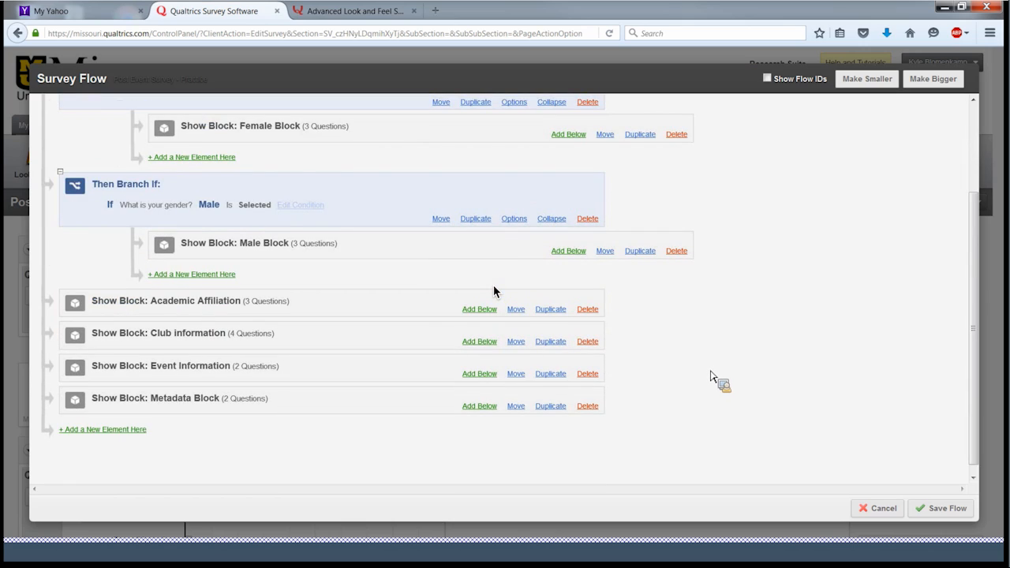
scroll(712, 373, "up", 2)
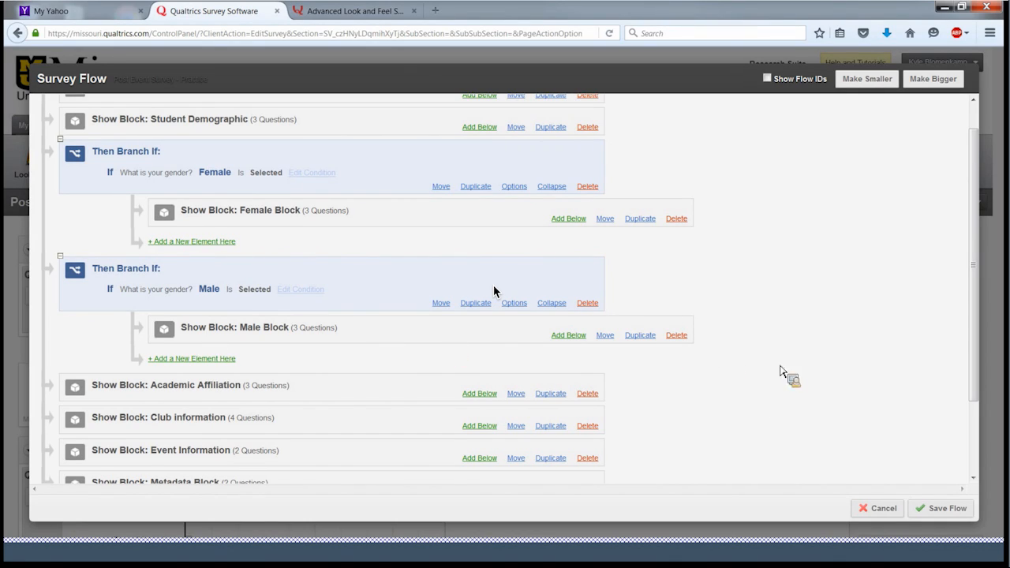
scroll(895, 255, "down", 2)
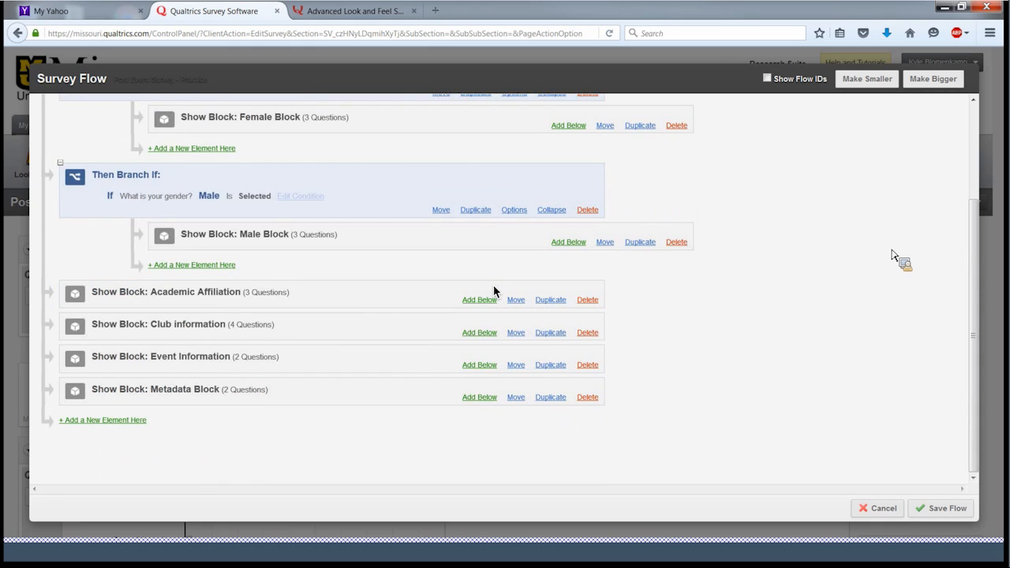
left_click(935, 510)
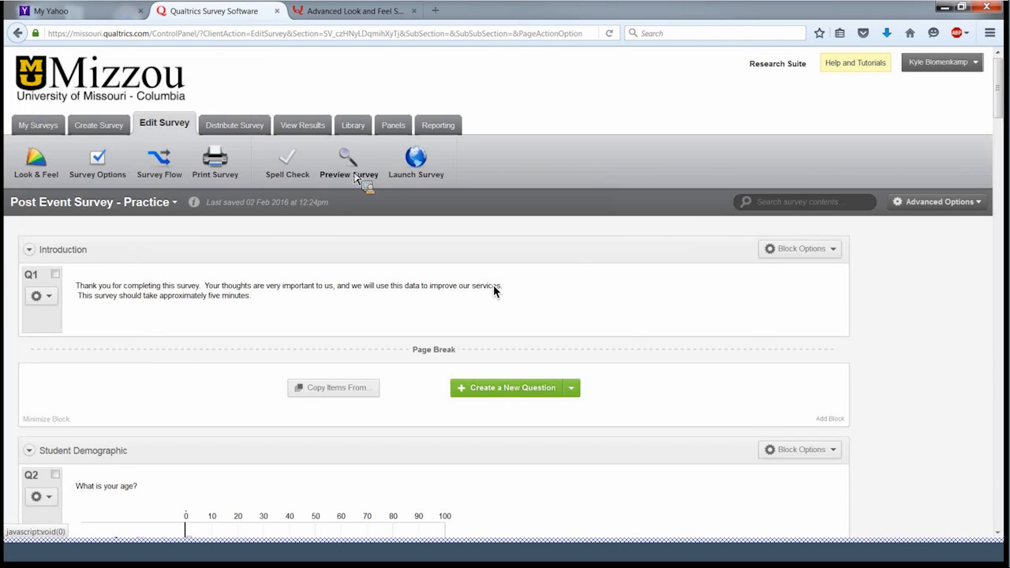
- Save the survey's Look & Feel settings
left_click(34, 172)
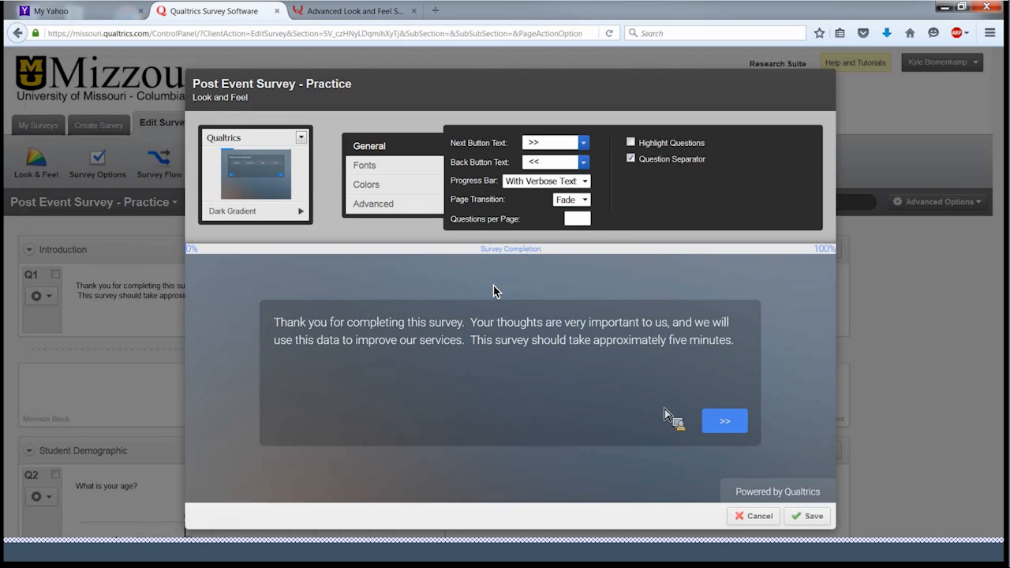
left_click(824, 517)
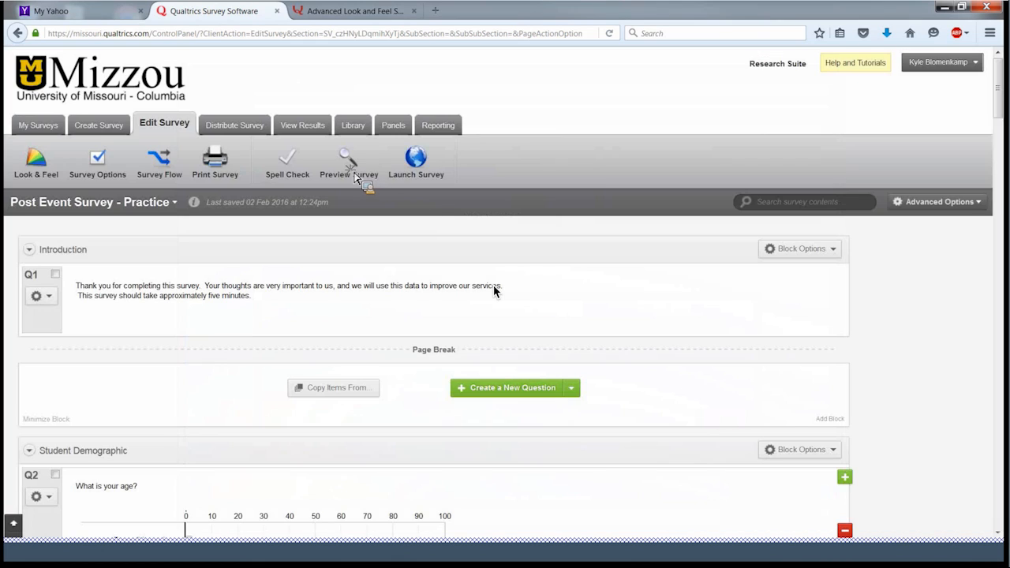
left_click(355, 179)
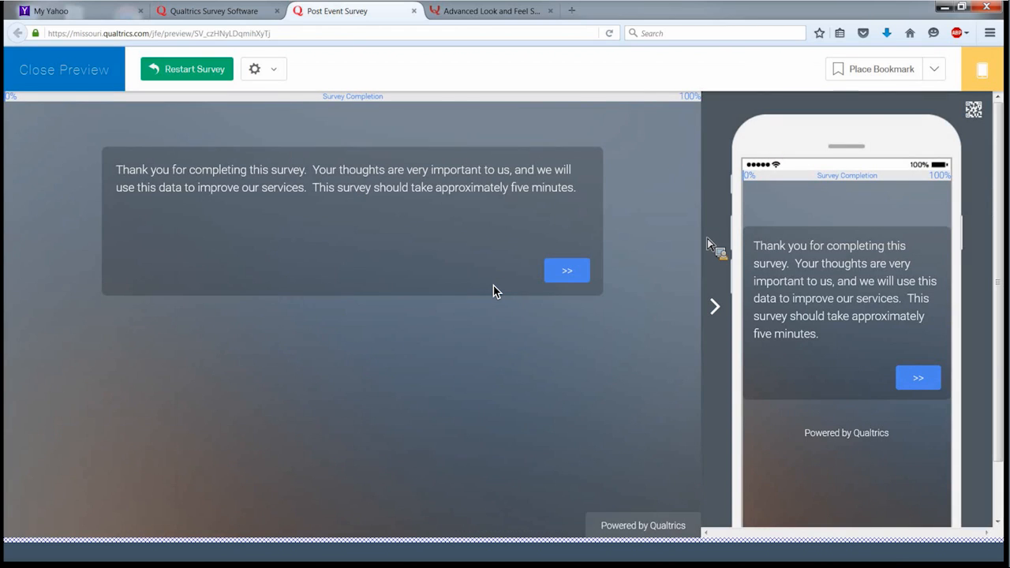
- In the preview, answer age 37, state Missouri and gender Male, then advance
left_click(566, 272)
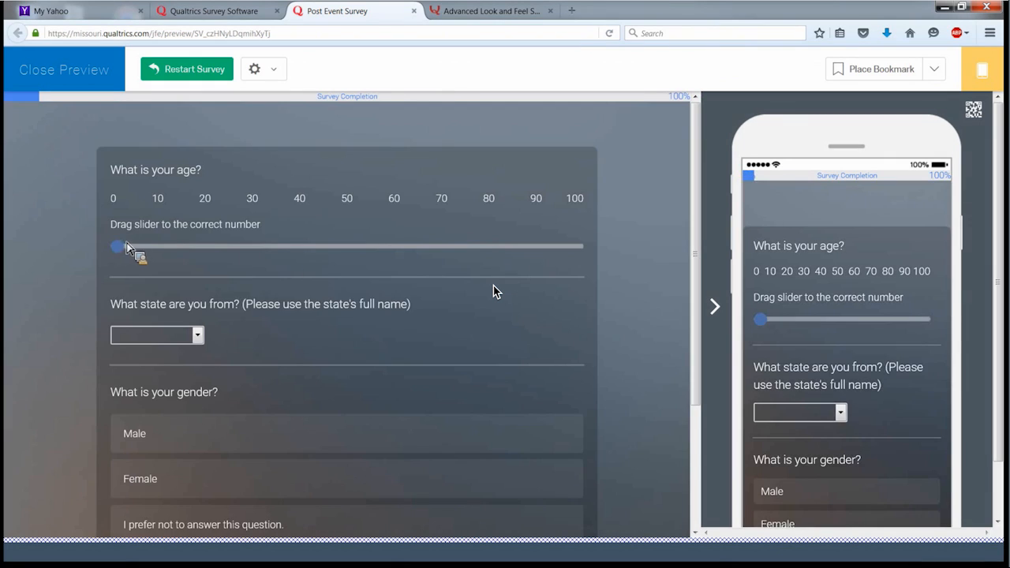
left_click_drag(126, 247, 289, 268)
left_click(200, 336)
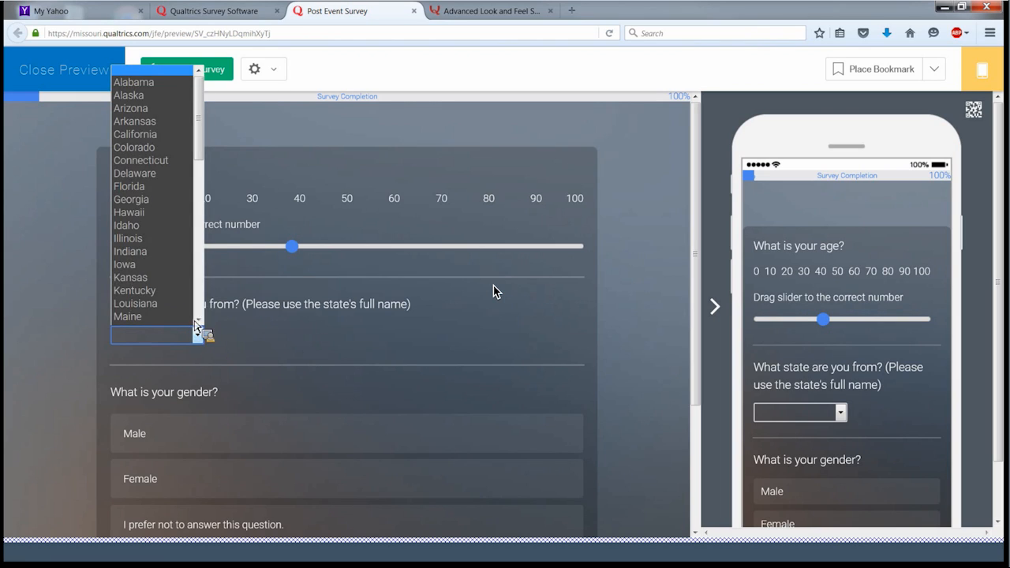
scroll(168, 290, "down", 3)
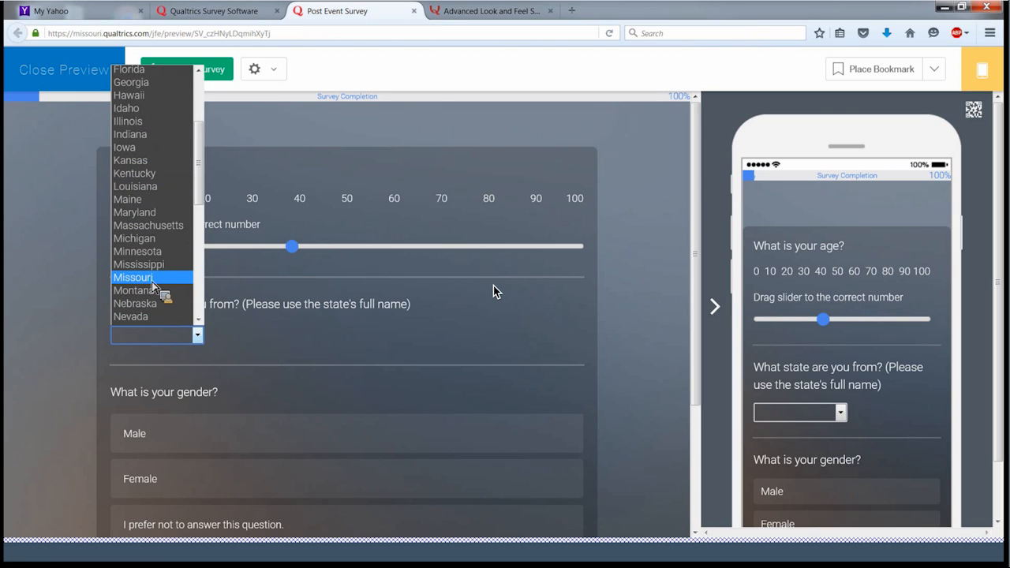
left_click(155, 280)
scroll(79, 271, "down", 3)
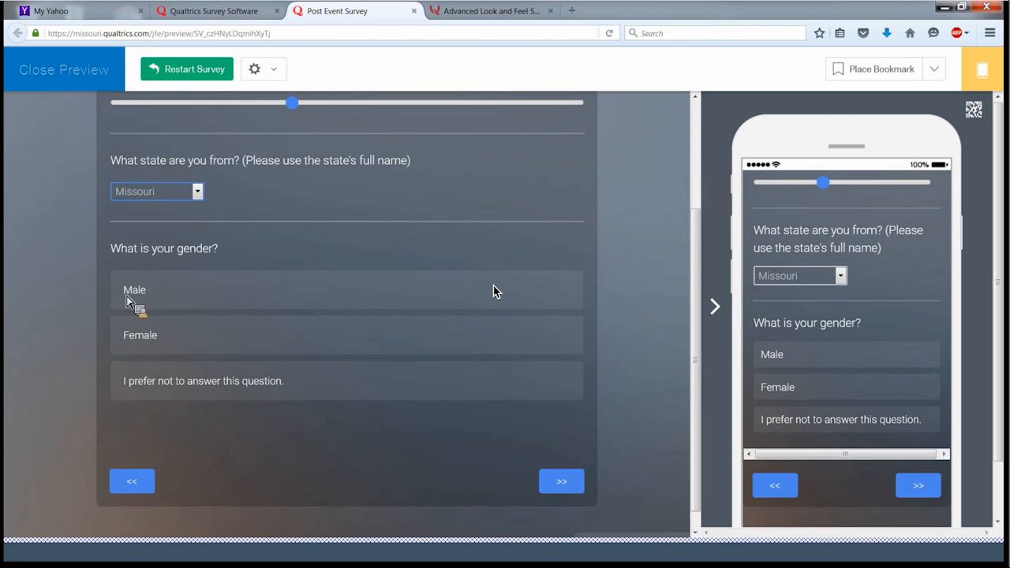
left_click(197, 191)
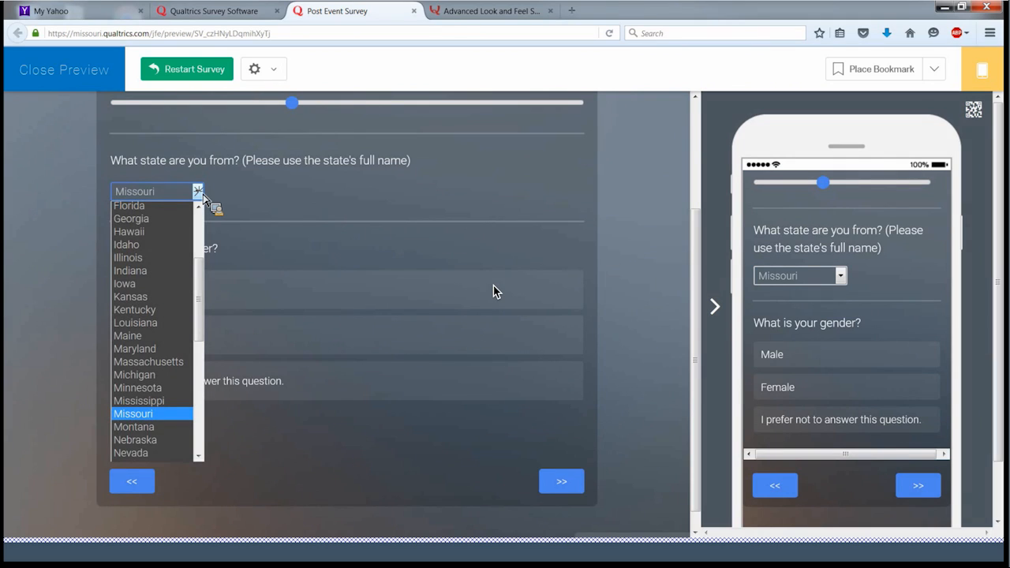
left_click(203, 195)
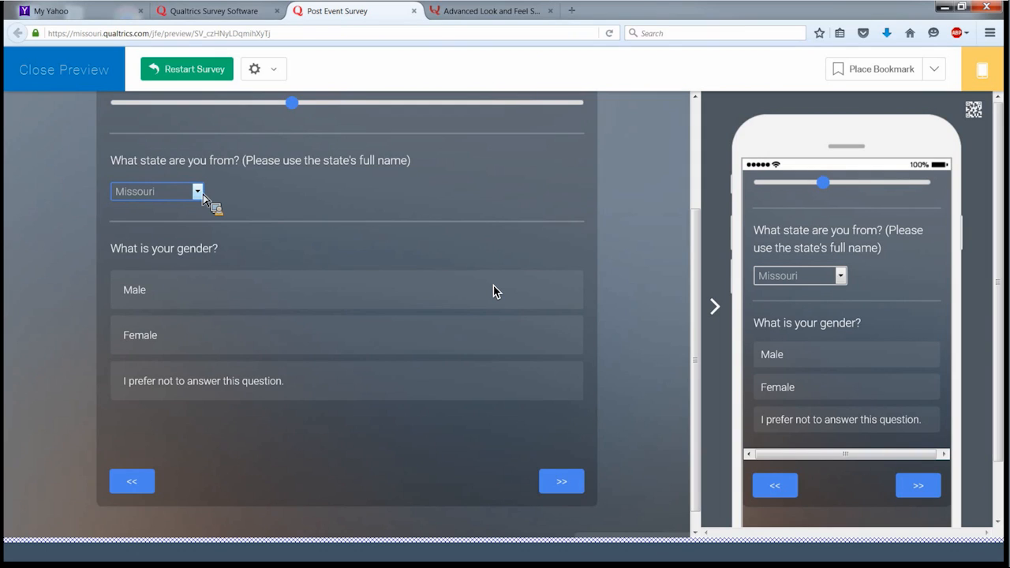
left_click(147, 292)
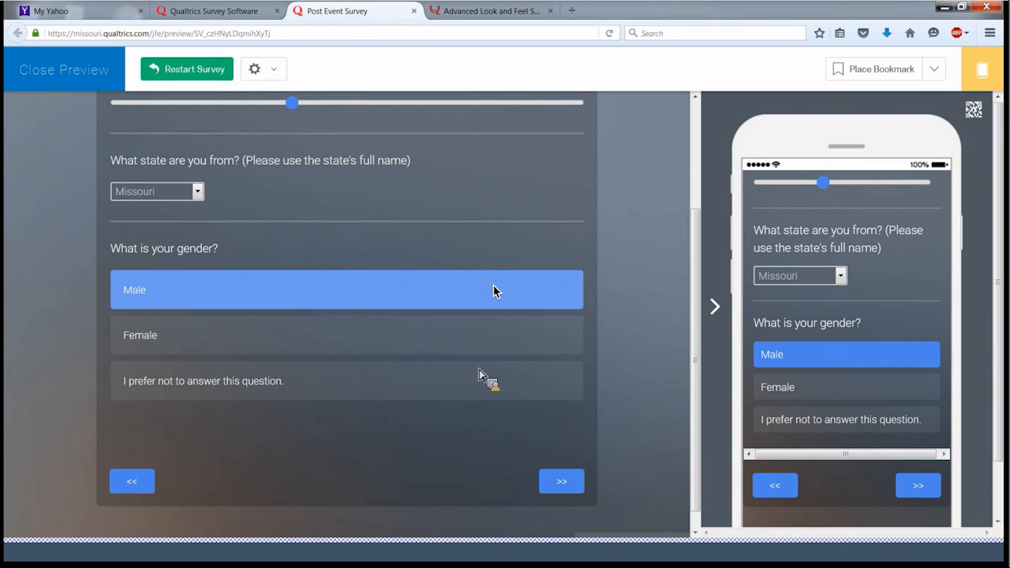
left_click(562, 483)
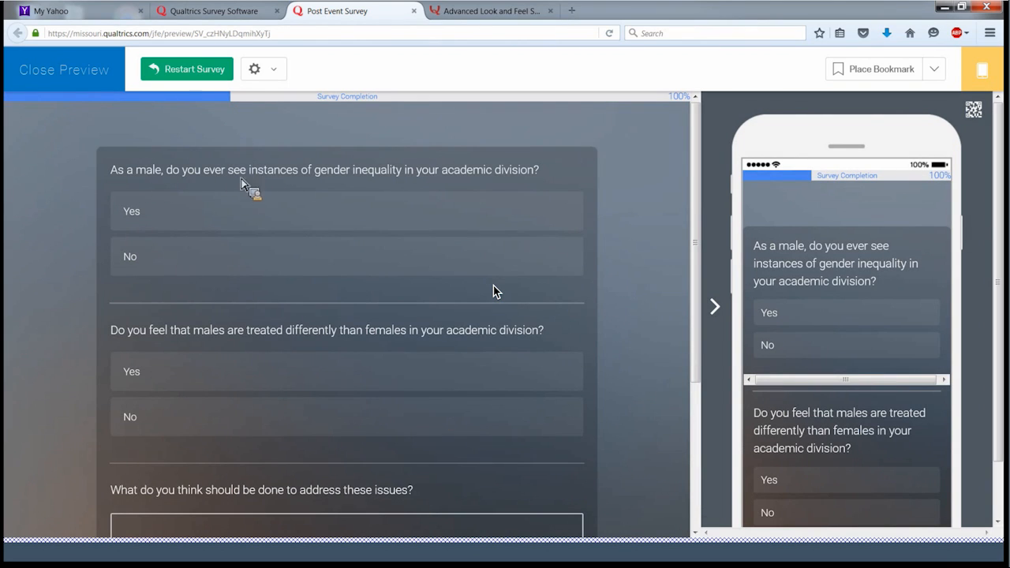
- Answer Yes to both gender-inequality questions, suggest 'More women deans', and advance
left_click(194, 221)
left_click(186, 376)
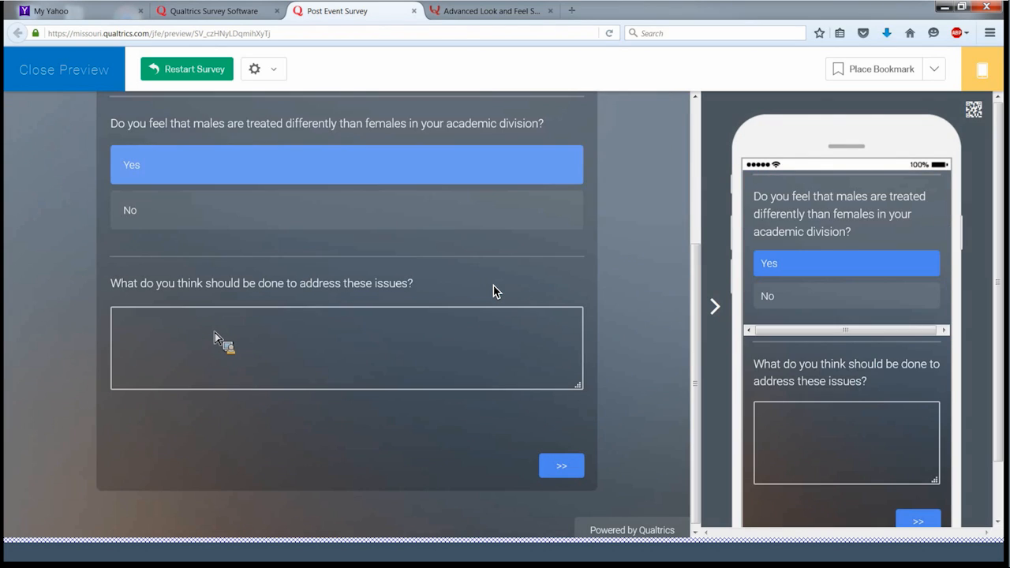
left_click(214, 332)
type("More women de")
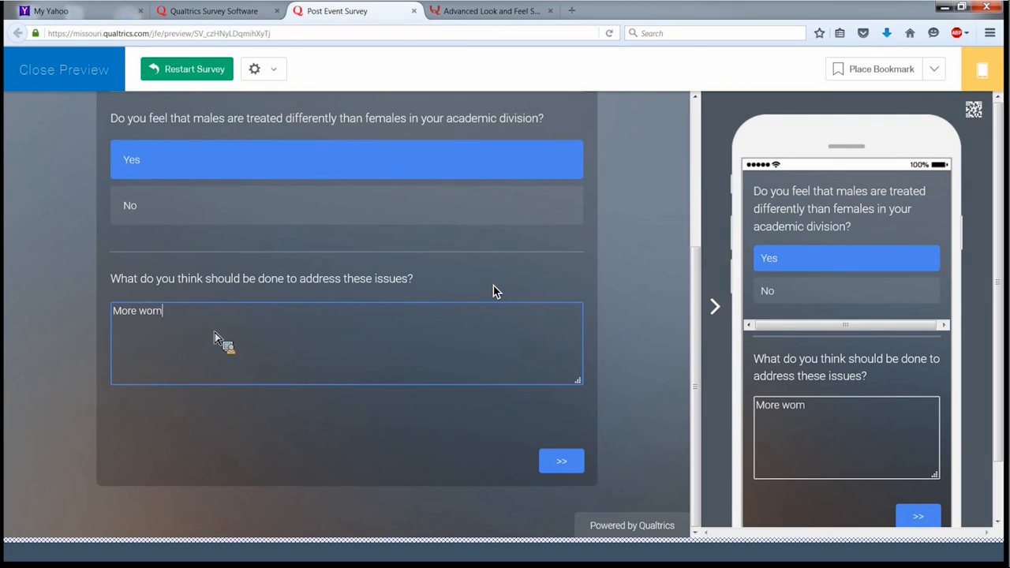
type("ans.")
left_click(569, 468)
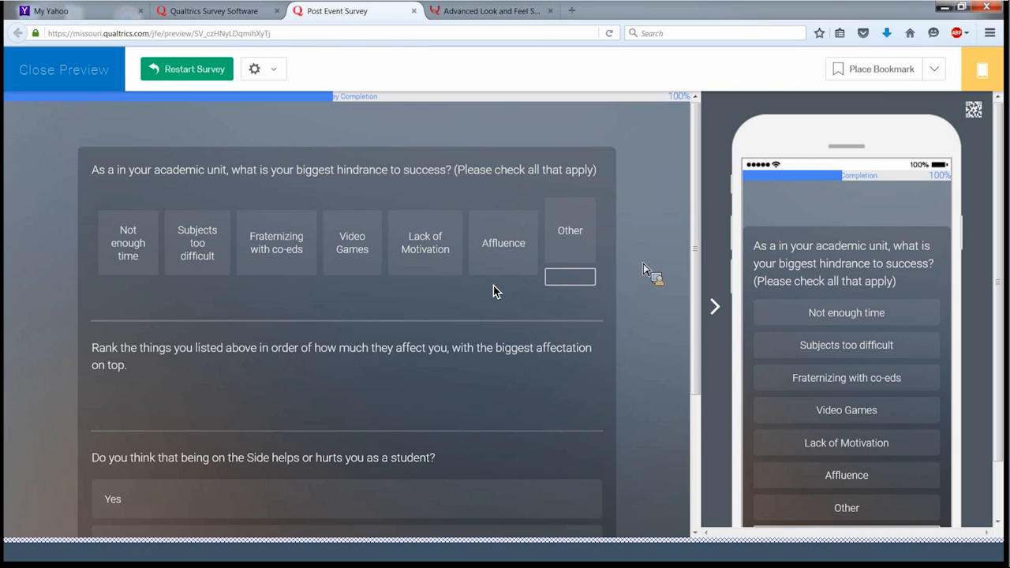
- Check Not enough time, Subjects too difficult, Fraternizing with co-eds, Video Games and Lack of Motivation; leave Affluence unchecked
scroll(643, 239, "down", 3)
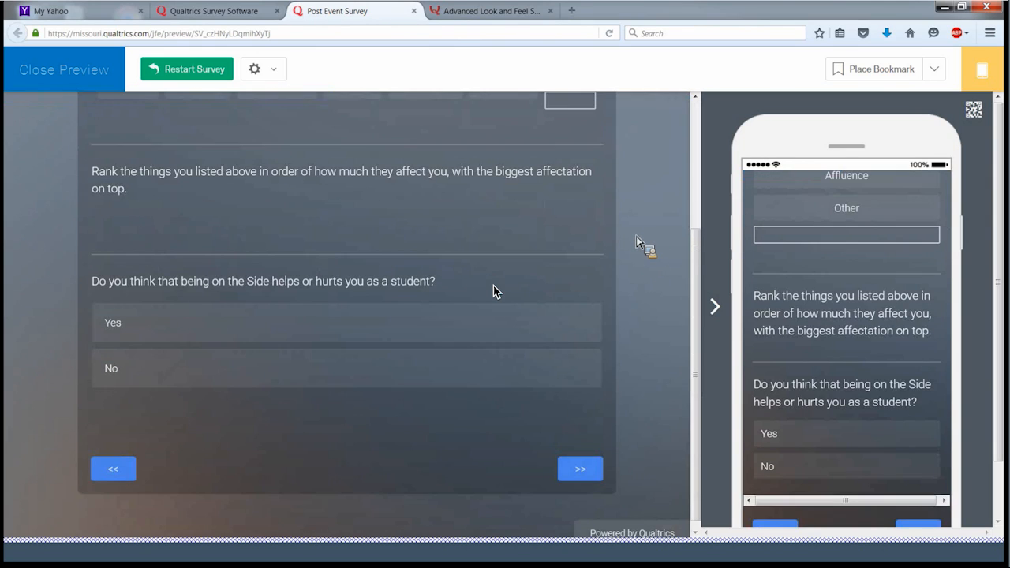
scroll(636, 236, "up", 2)
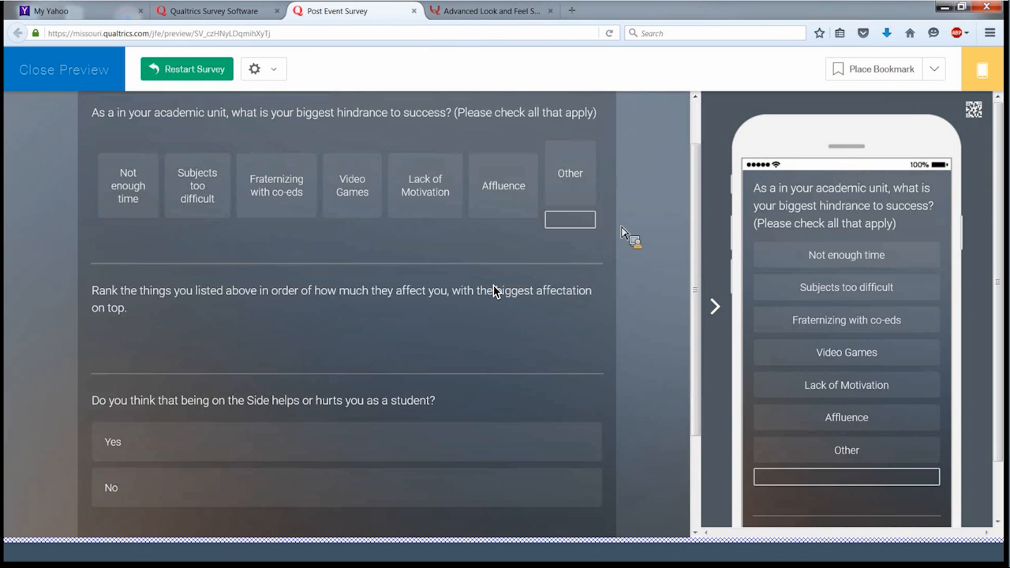
scroll(71, 237, "up", 1)
left_click(136, 249)
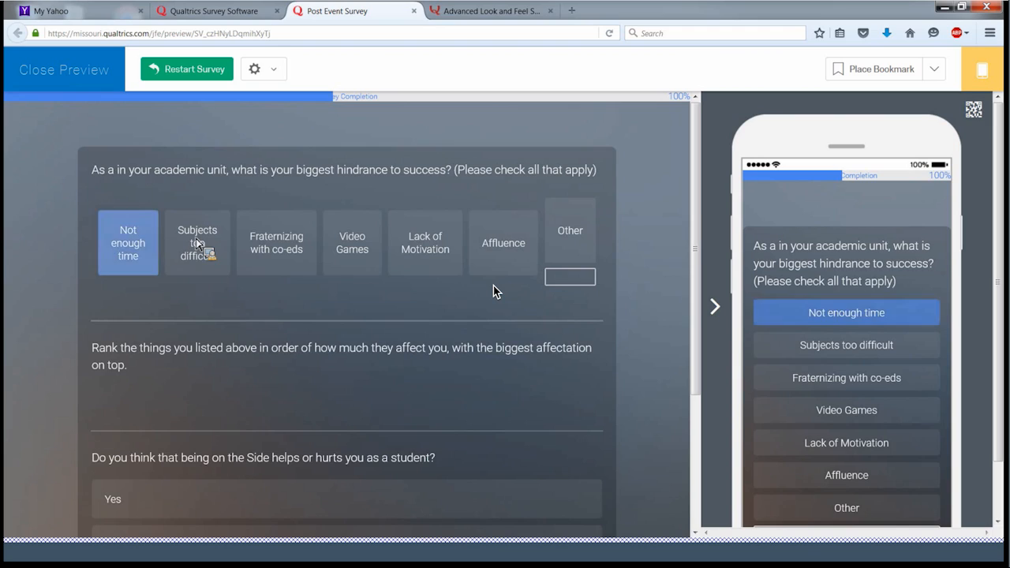
left_click(275, 247)
left_click(352, 243)
left_click(436, 246)
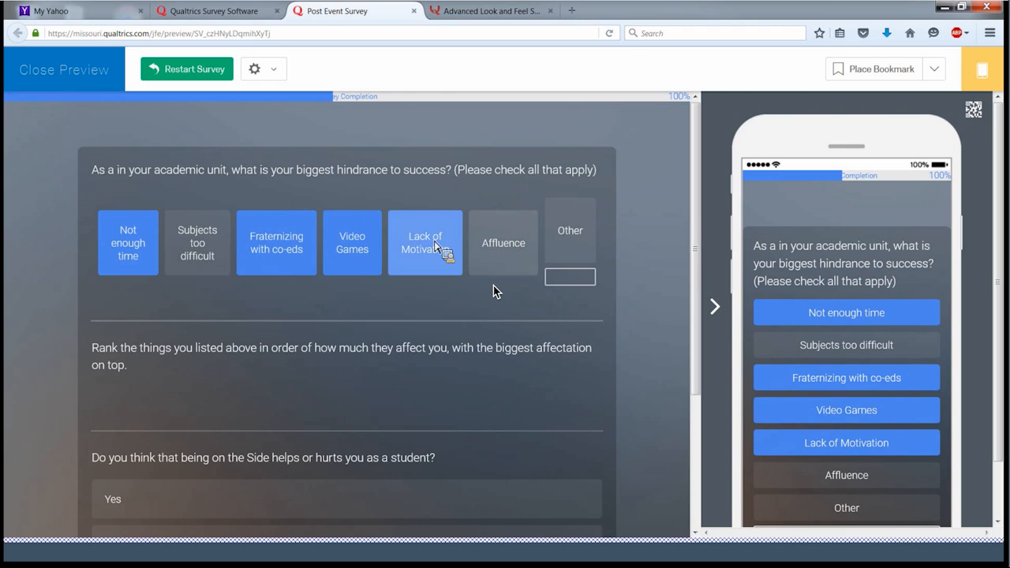
left_click(497, 251)
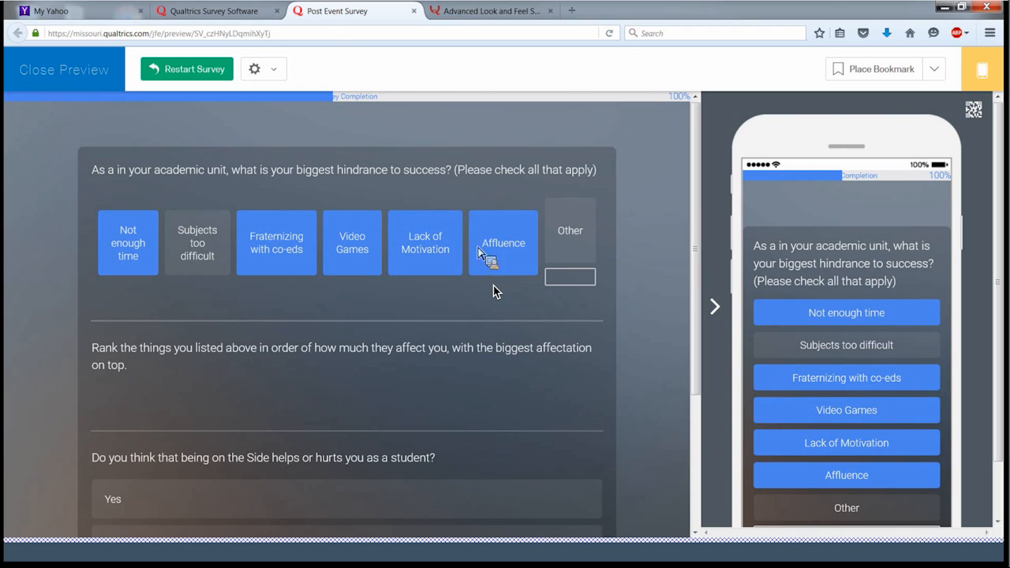
left_click(481, 251)
left_click(191, 249)
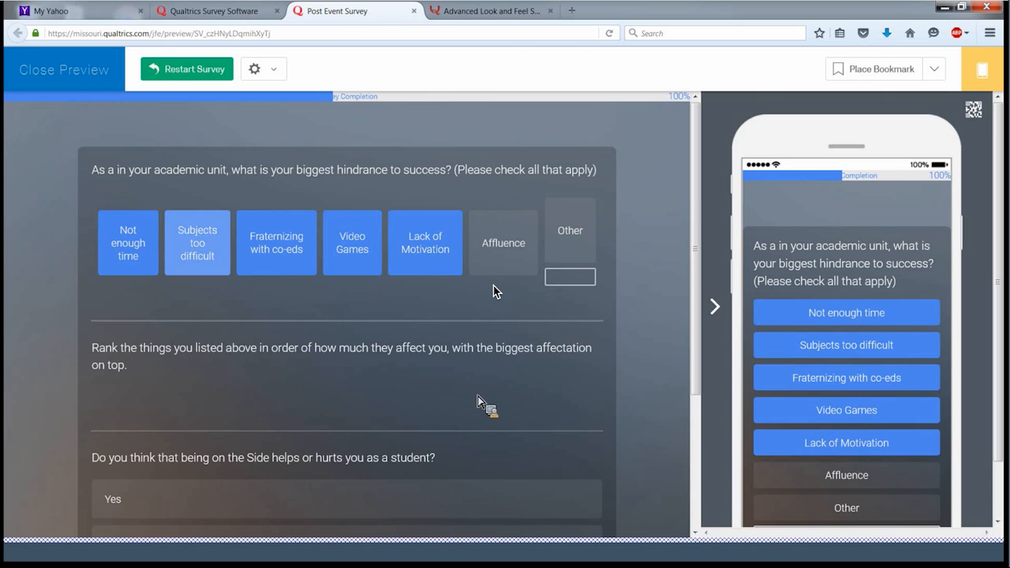
scroll(493, 291, "down", 2)
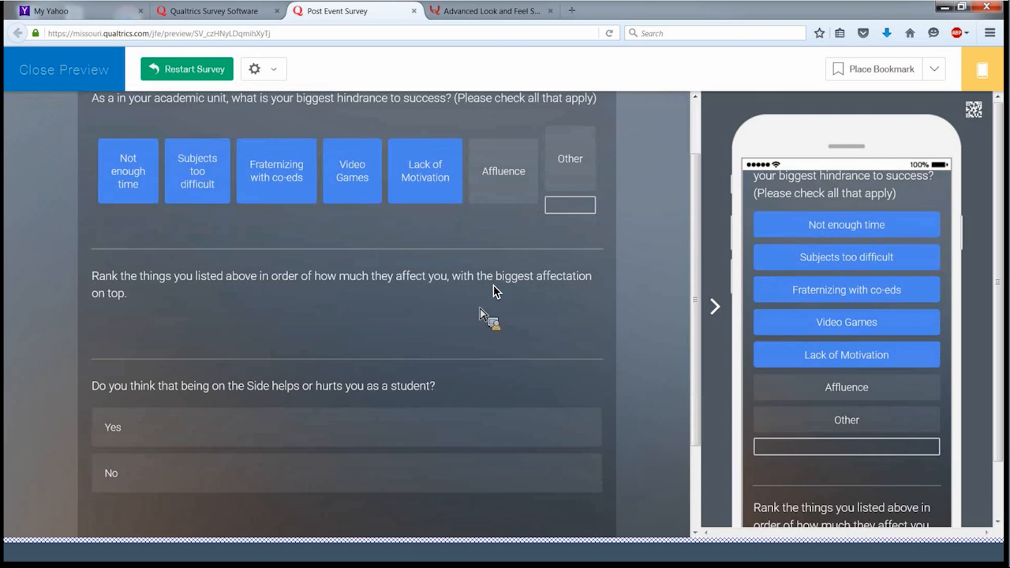
scroll(493, 291, "down", 2)
scroll(493, 291, "up", 4)
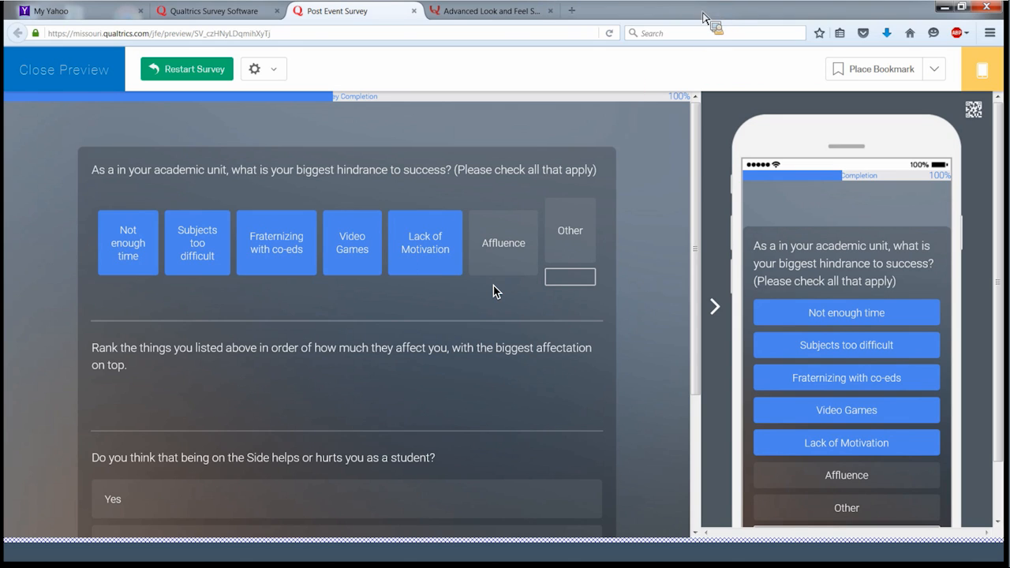
- Close the preview and select the Q12 ranking question in the editor
left_click(414, 11)
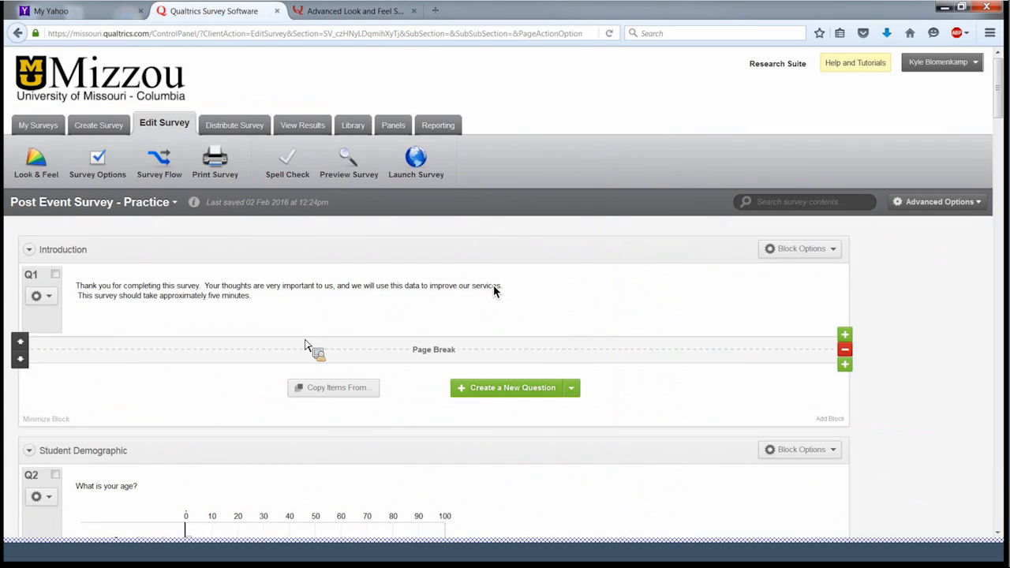
scroll(513, 340, "down", 3)
scroll(502, 334, "down", 5)
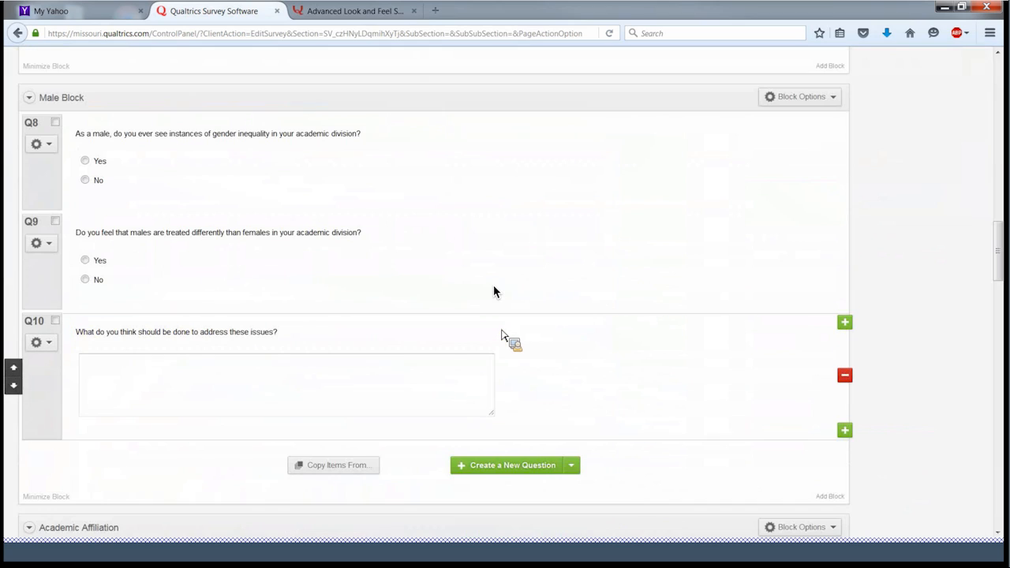
scroll(501, 335, "down", 3)
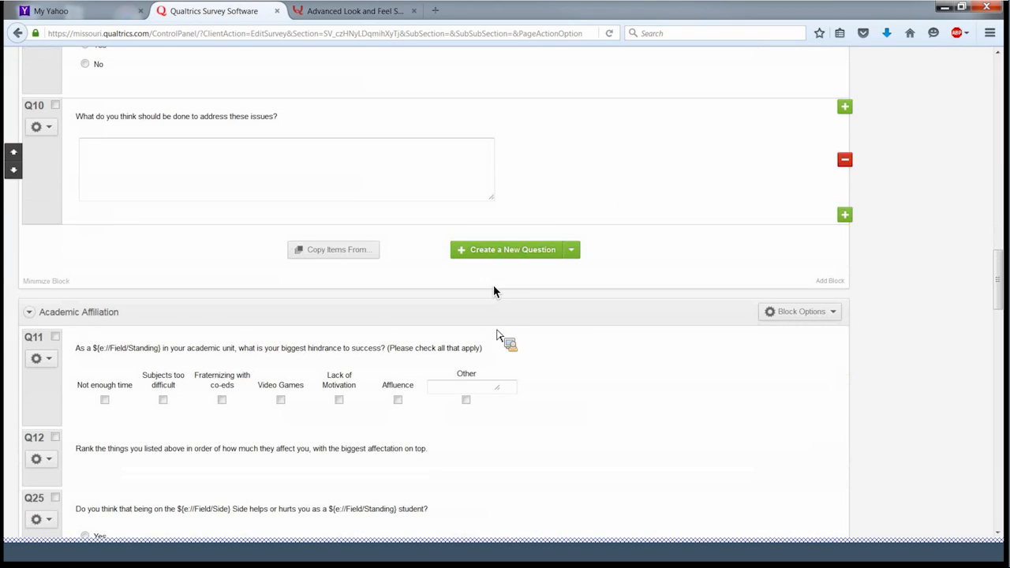
scroll(502, 336, "down", 3)
left_click(213, 259)
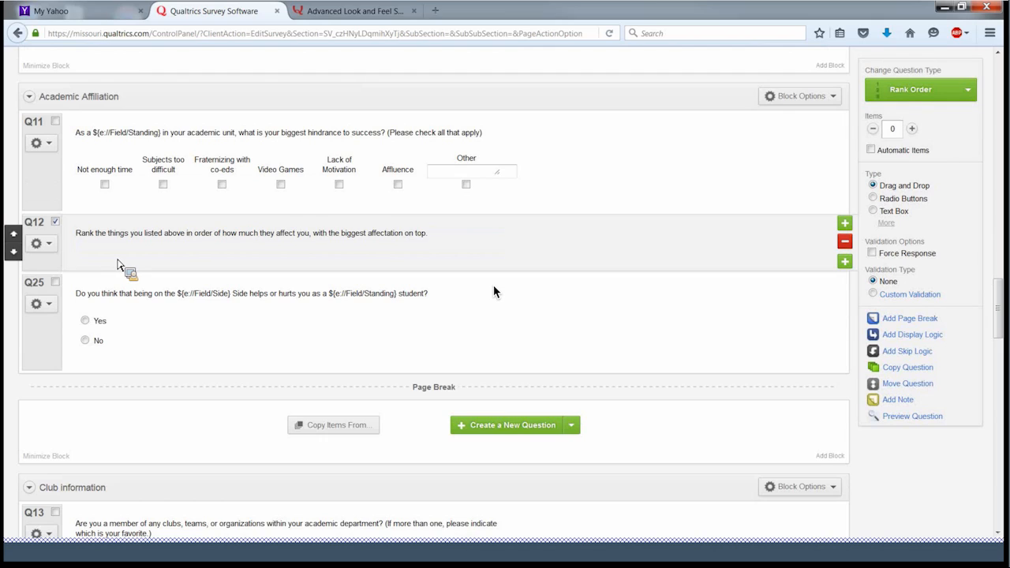
- Make Q12 carry forward the Selected Choices from Q11
left_click(49, 245)
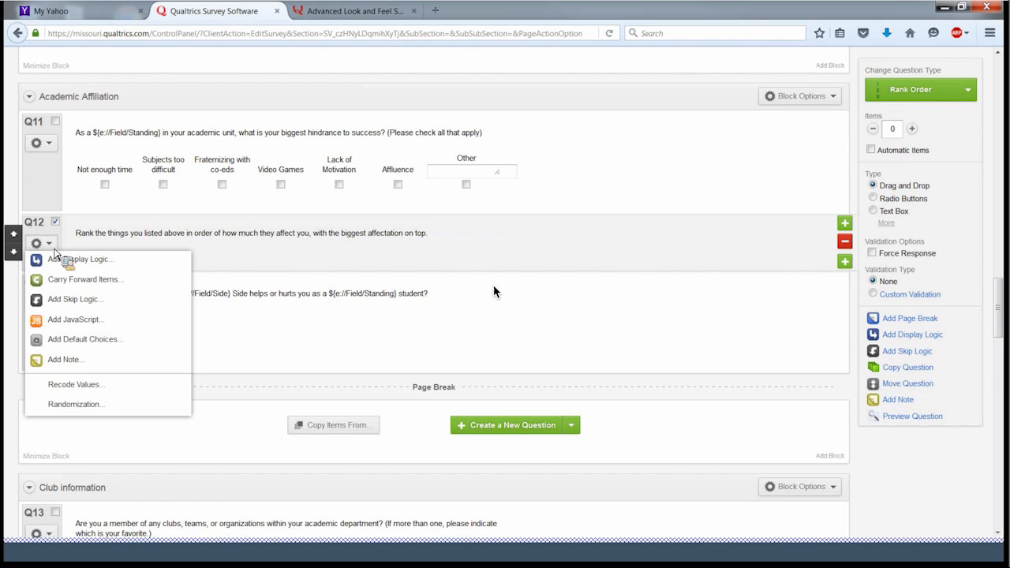
left_click(79, 280)
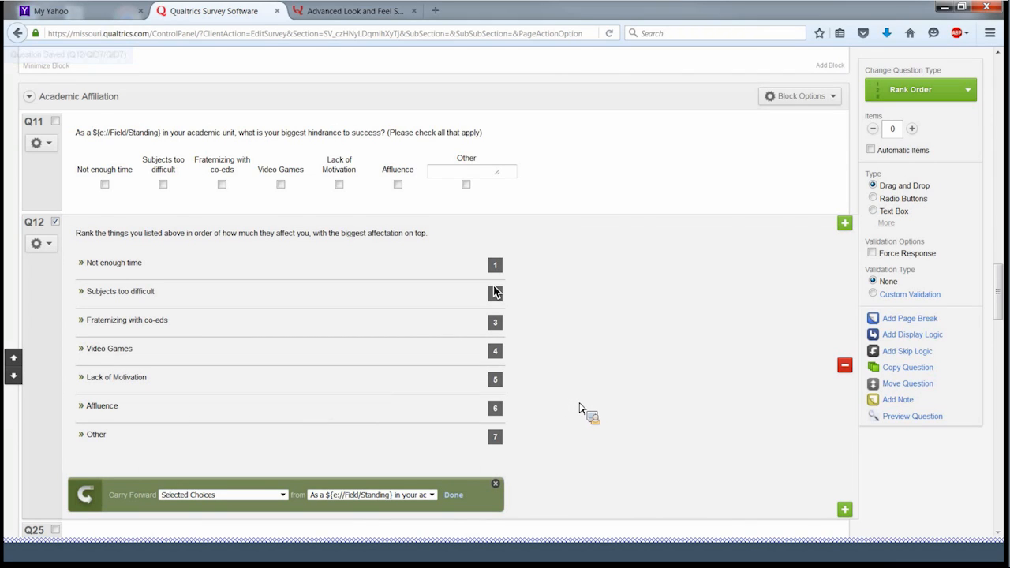
scroll(580, 409, "down", 2)
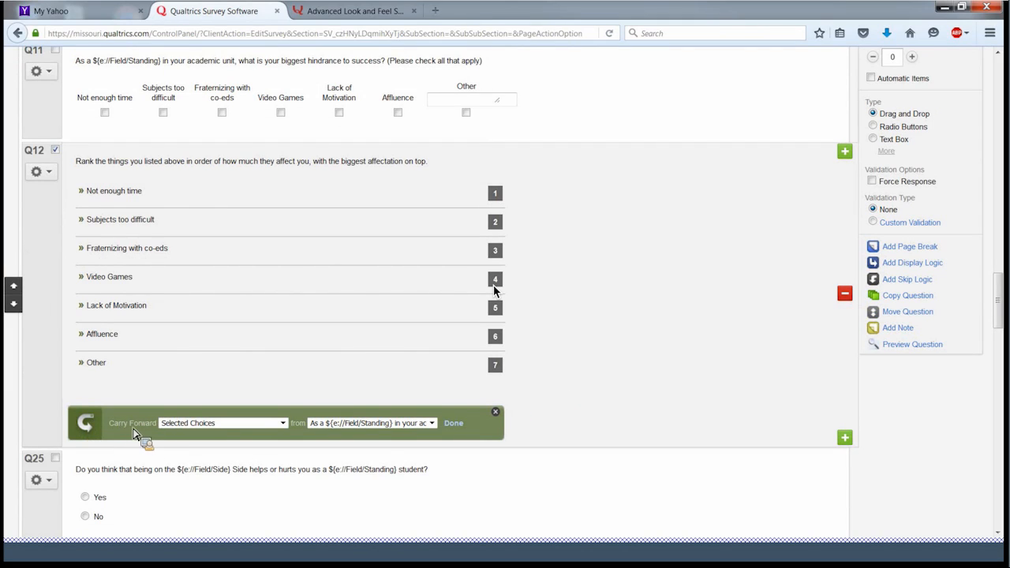
left_click(284, 424)
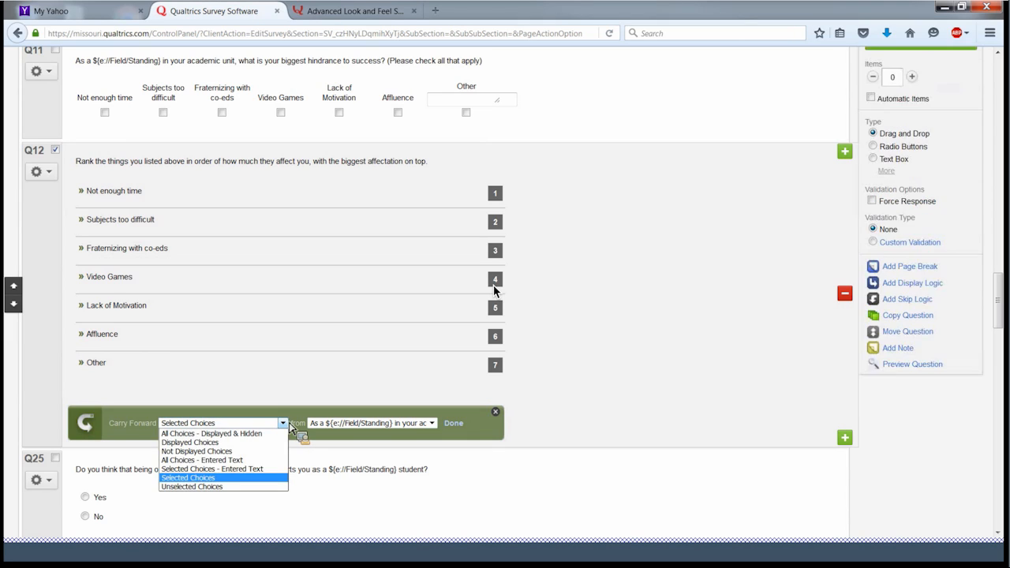
left_click(288, 426)
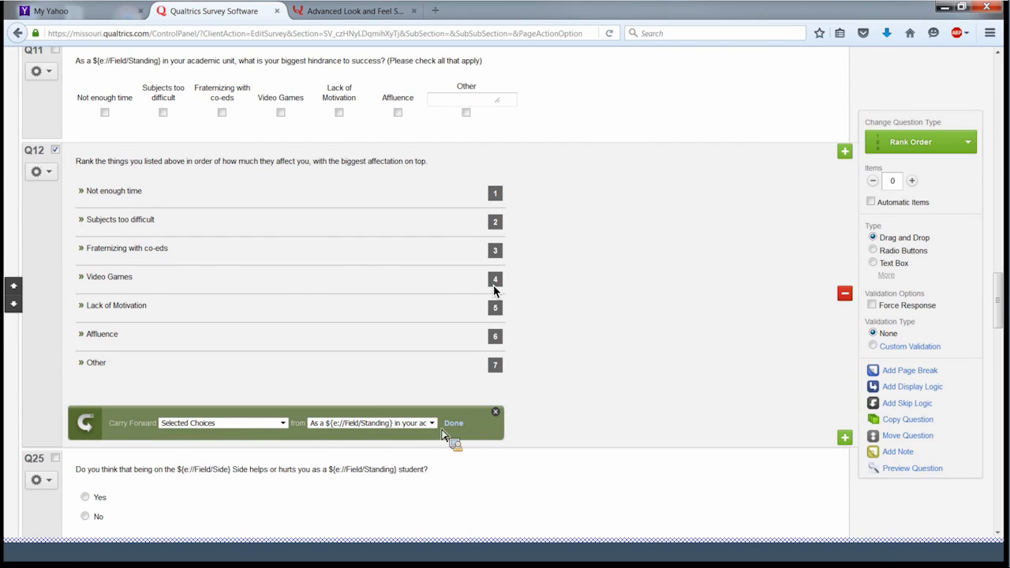
left_click(458, 426)
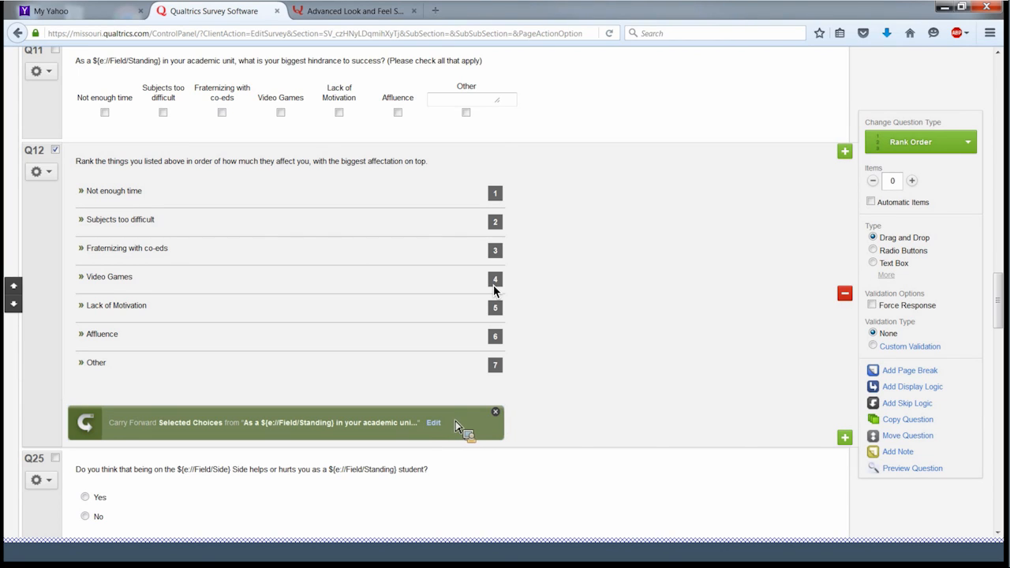
scroll(603, 341, "up", 6)
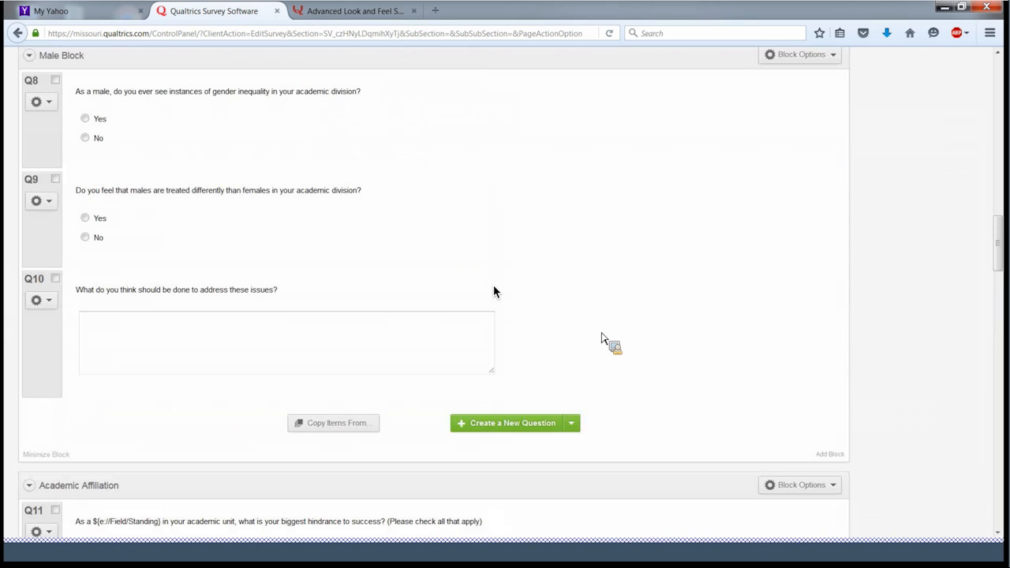
scroll(511, 264, "up", 15)
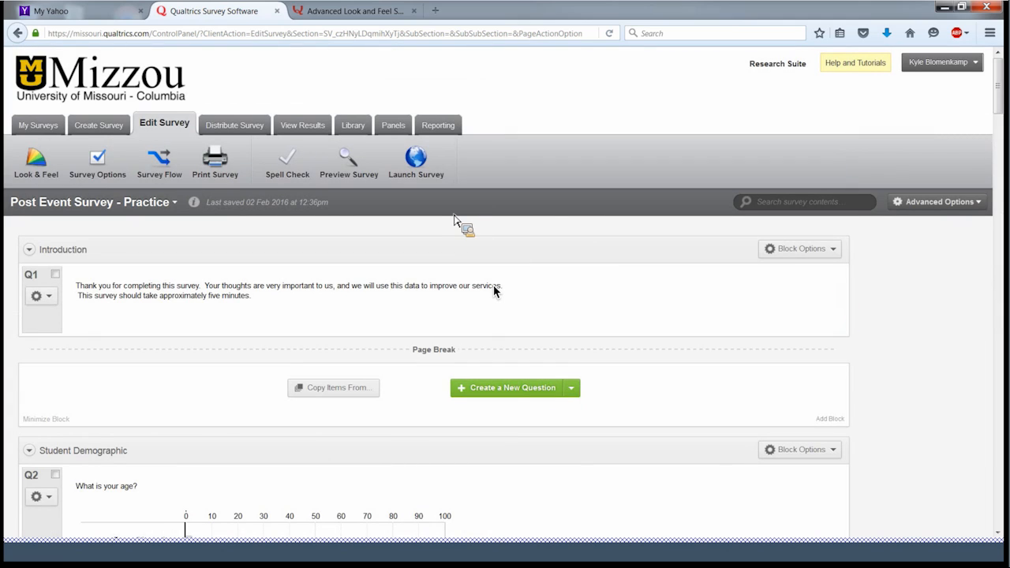
left_click(353, 168)
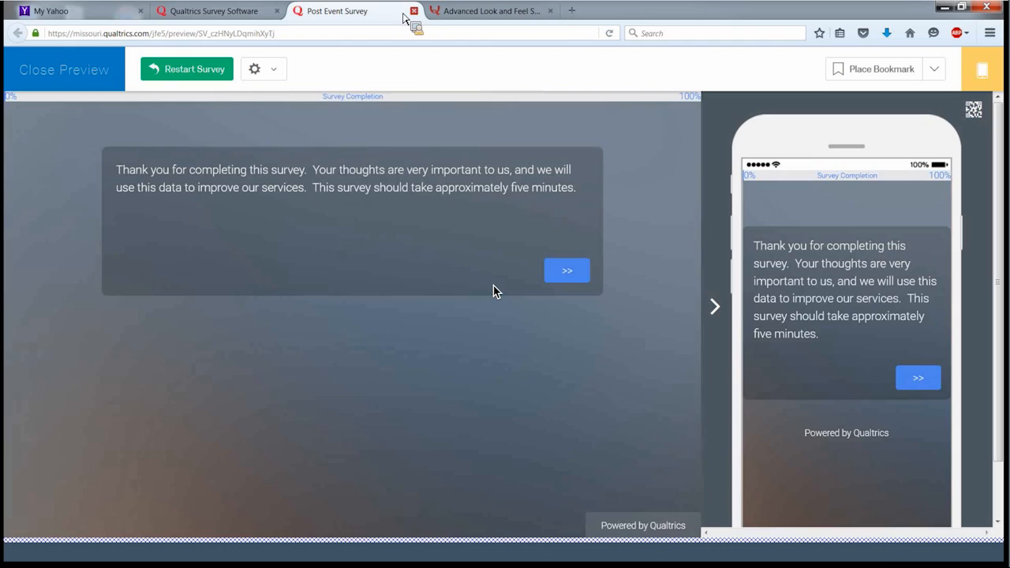
left_click(412, 11)
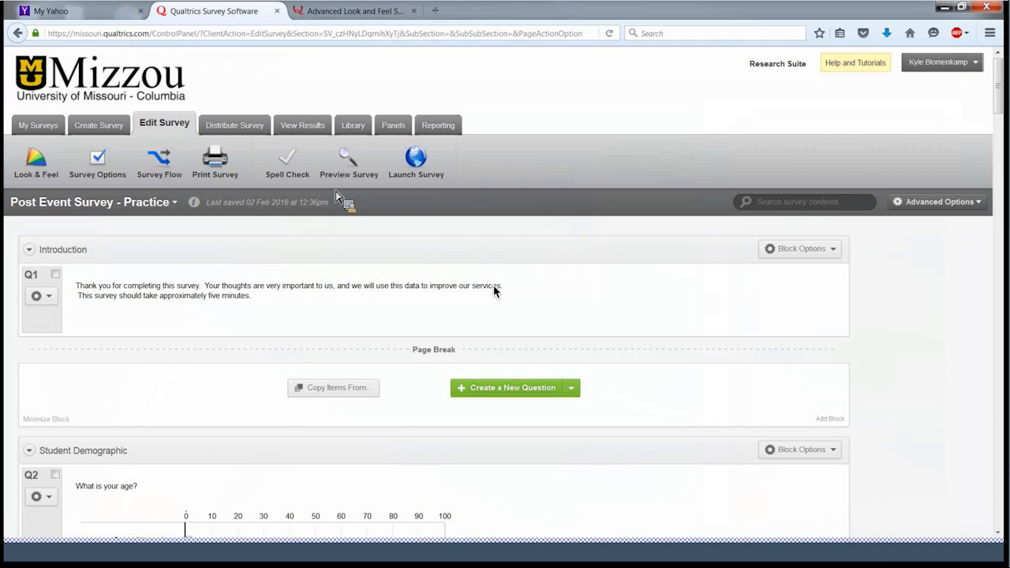
scroll(339, 196, "down", 5)
scroll(341, 196, "down", 4)
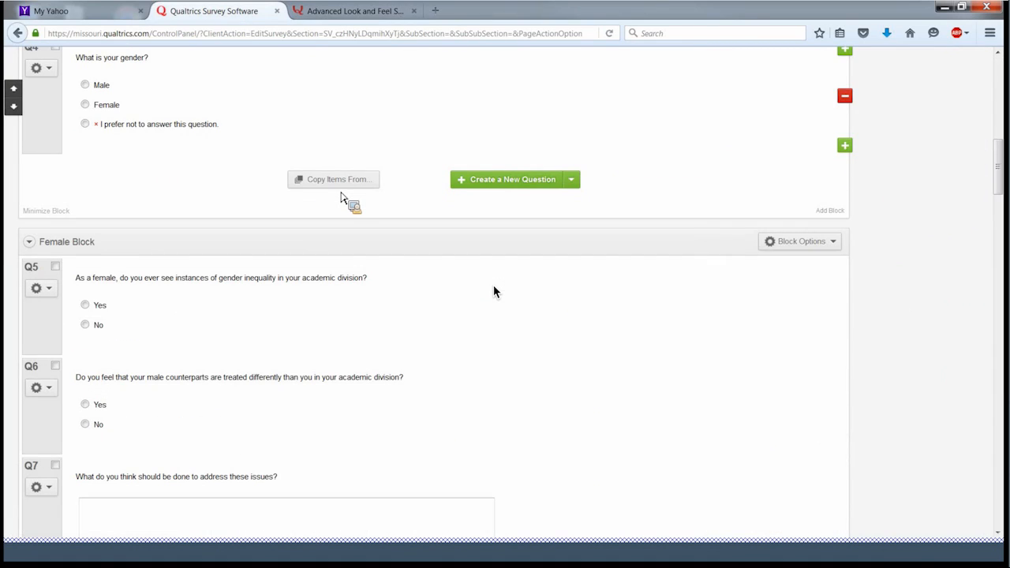
scroll(341, 196, "down", 10)
scroll(341, 195, "down", 3)
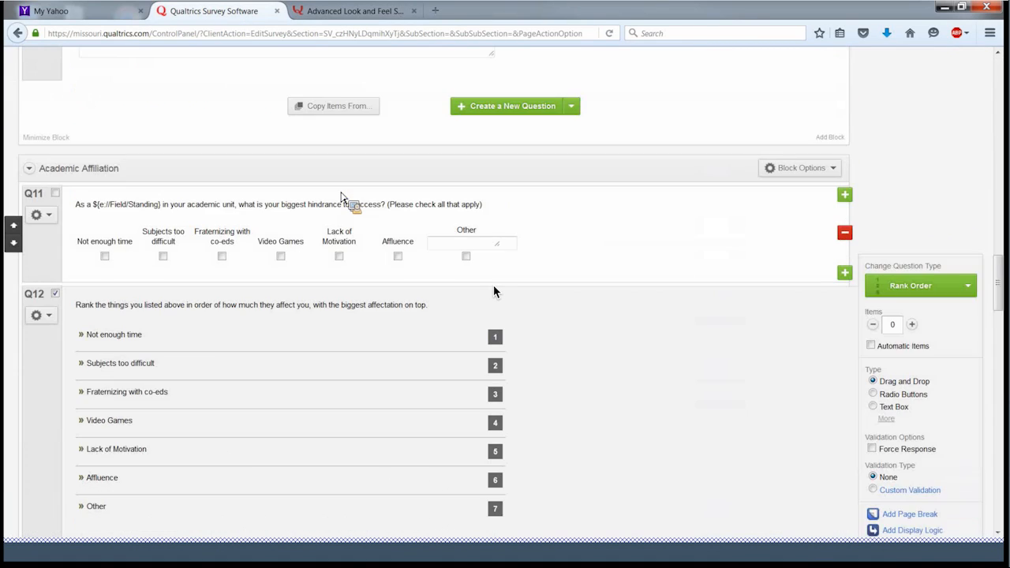
scroll(341, 195, "down", 1)
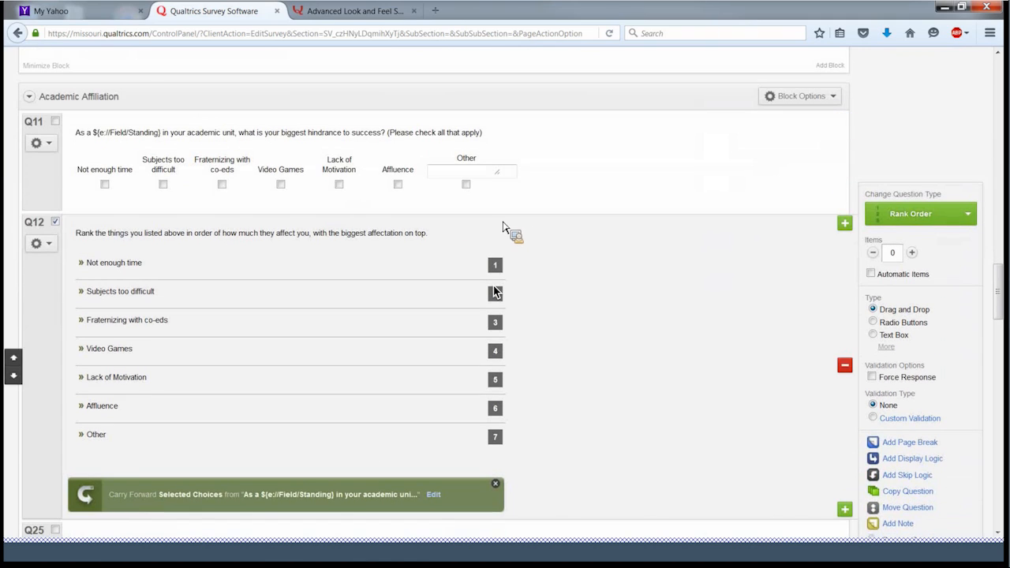
left_click(668, 196)
left_click(669, 276)
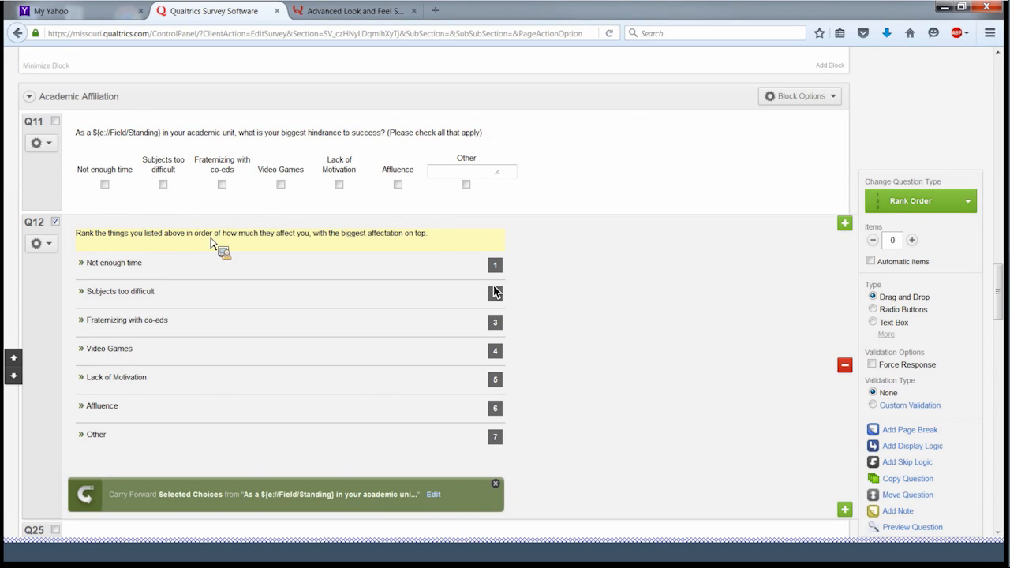
- Add a page break after Q11 so the Q12 ranking question starts a new page
left_click(608, 174)
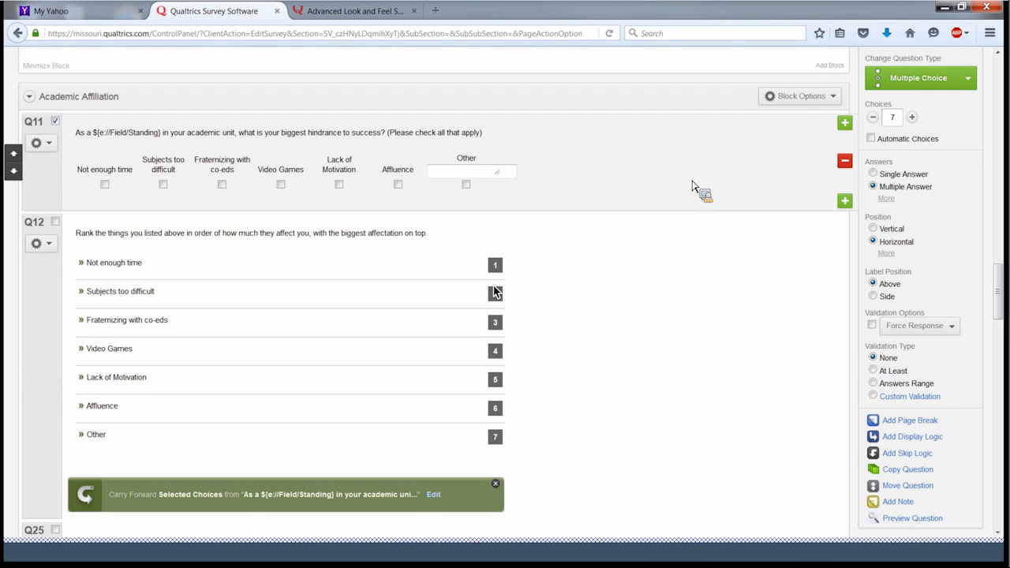
left_click(911, 423)
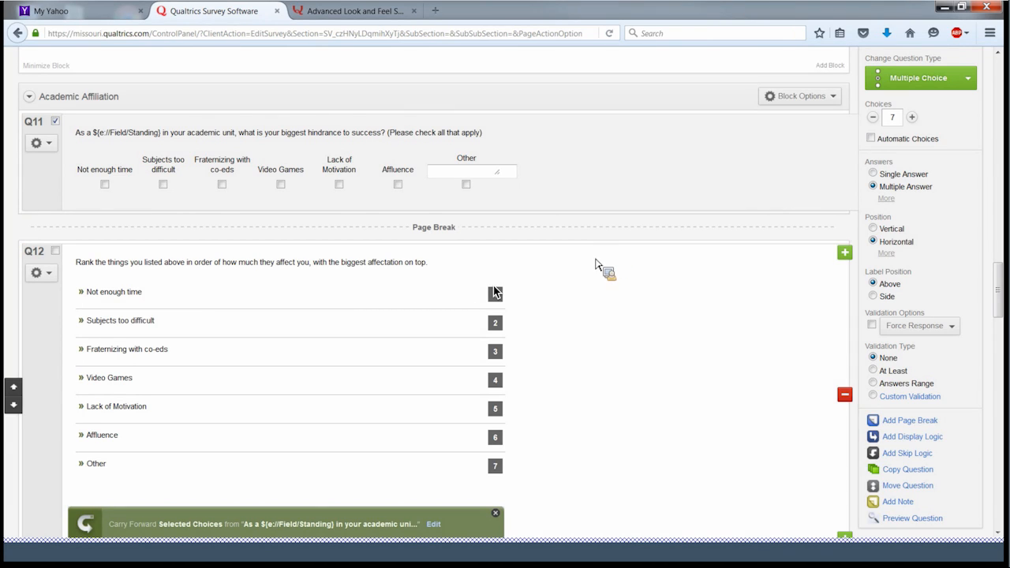
scroll(495, 292, "up", 5)
- Preview the survey and answer age 37, home state Missouri, and gender prefer-not-to-answer
scroll(596, 262, "up", 10)
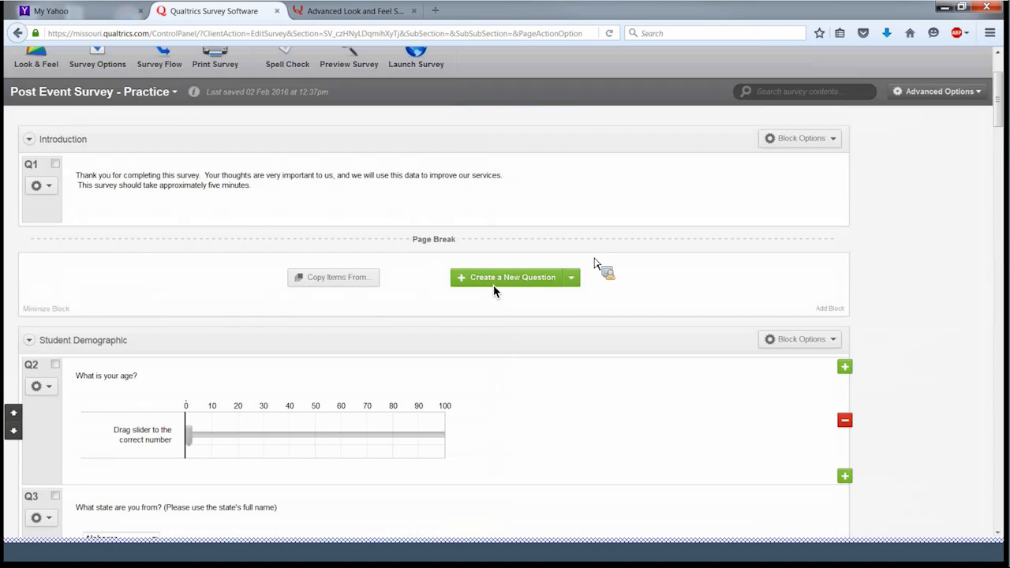
left_click(361, 173)
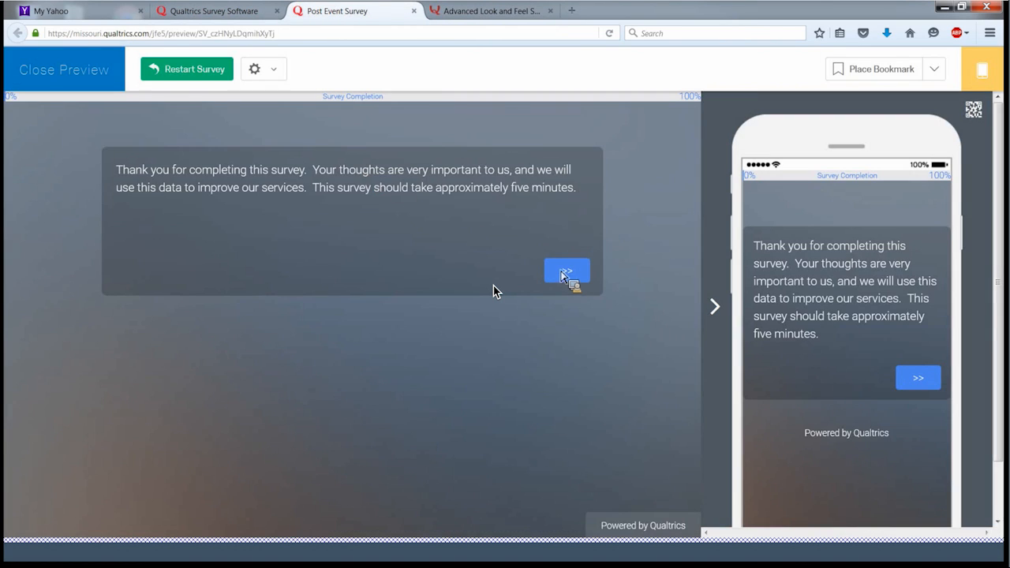
left_click(563, 273)
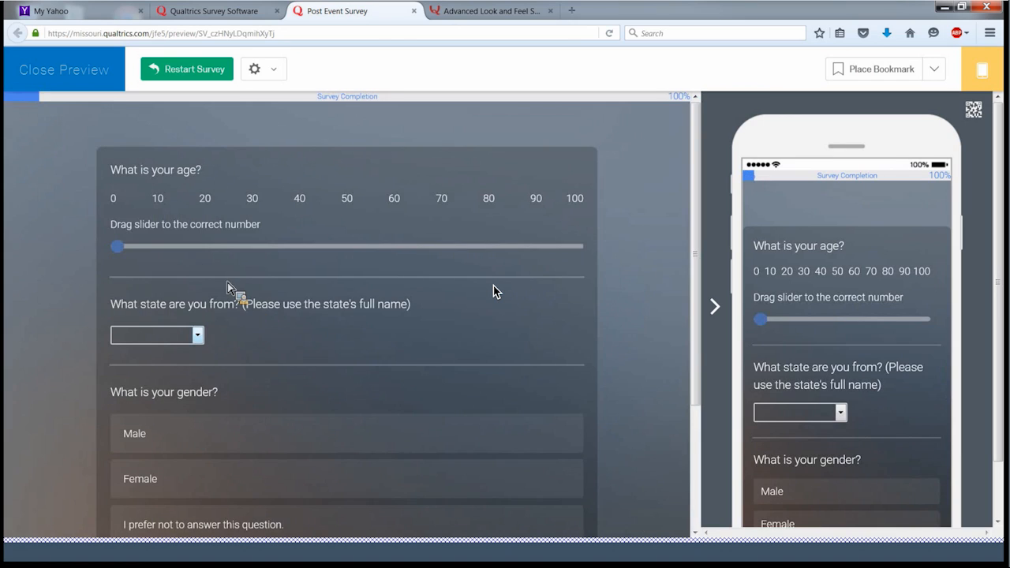
left_click_drag(155, 256, 291, 249)
left_click(197, 334)
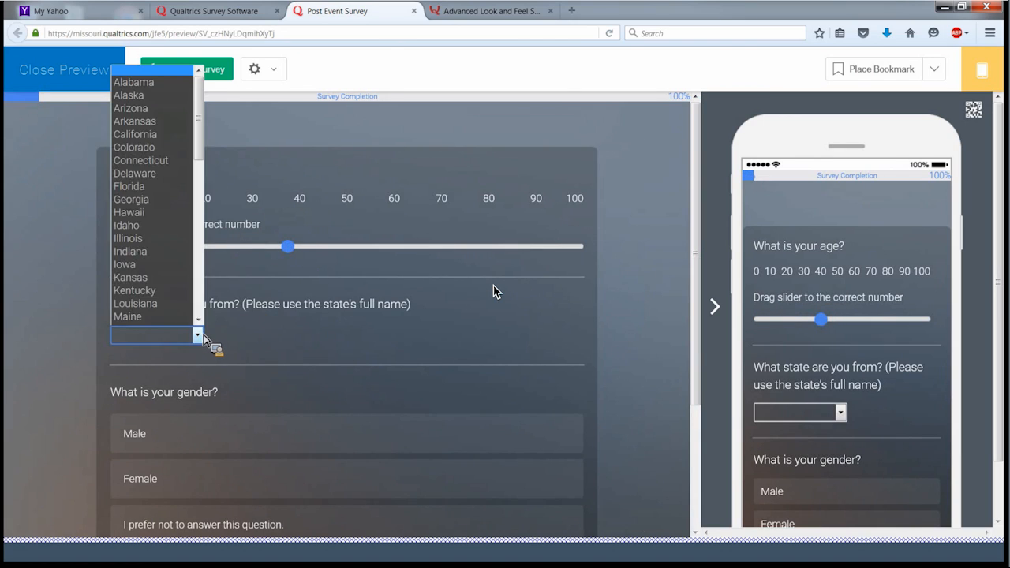
scroll(165, 305, "down", 3)
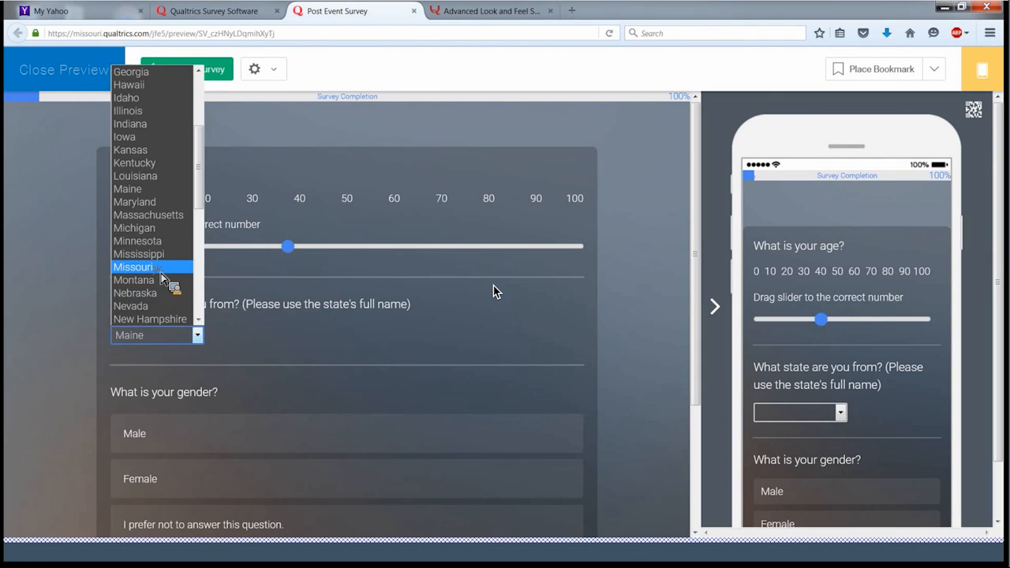
left_click(150, 266)
scroll(175, 289, "down", 3)
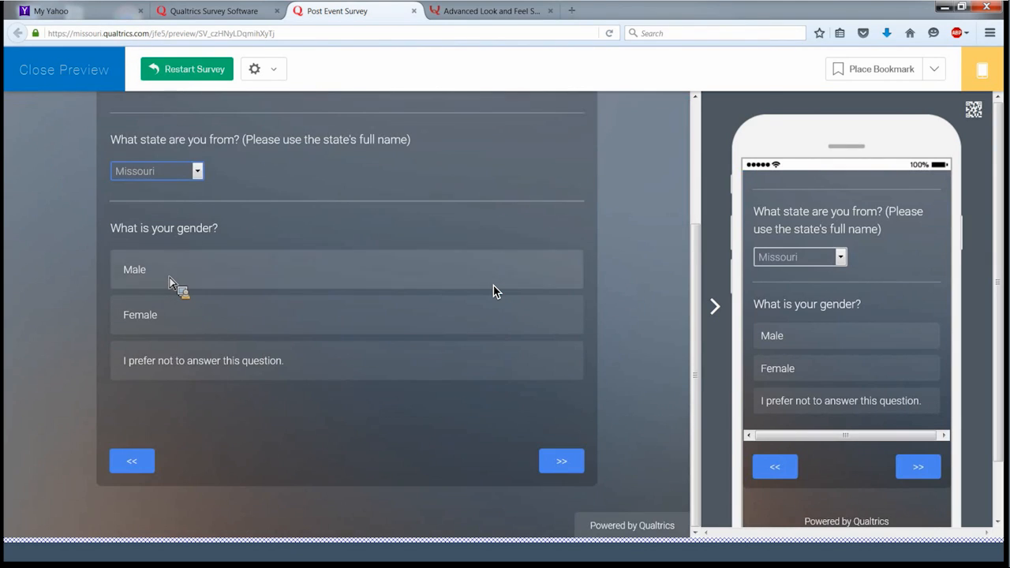
left_click(202, 357)
left_click(561, 464)
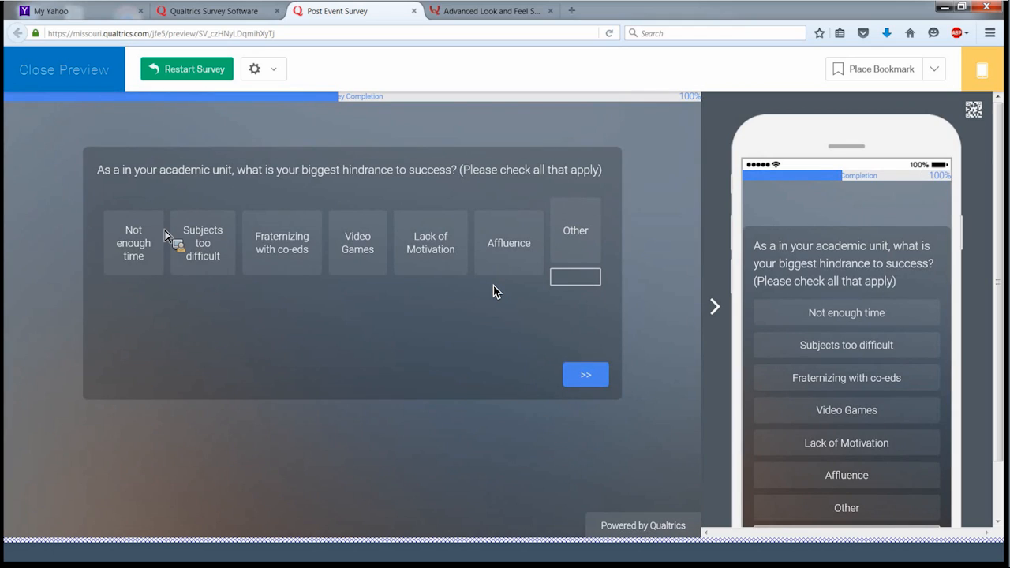
- Tick Not enough time, Fraternizing with co-eds, Video Games and Lack of Motivation as hindrances
left_click(142, 241)
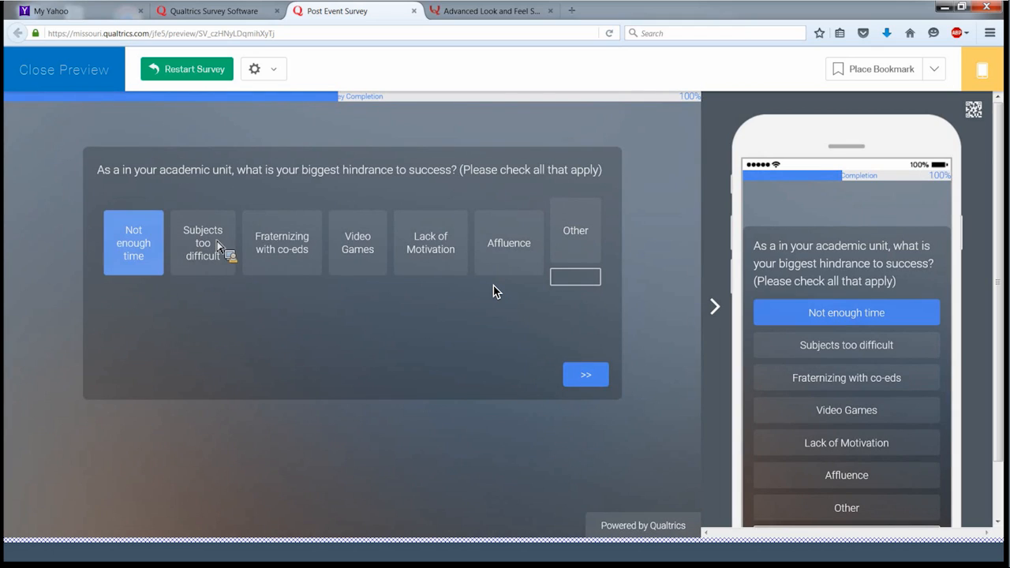
left_click(286, 245)
left_click(367, 251)
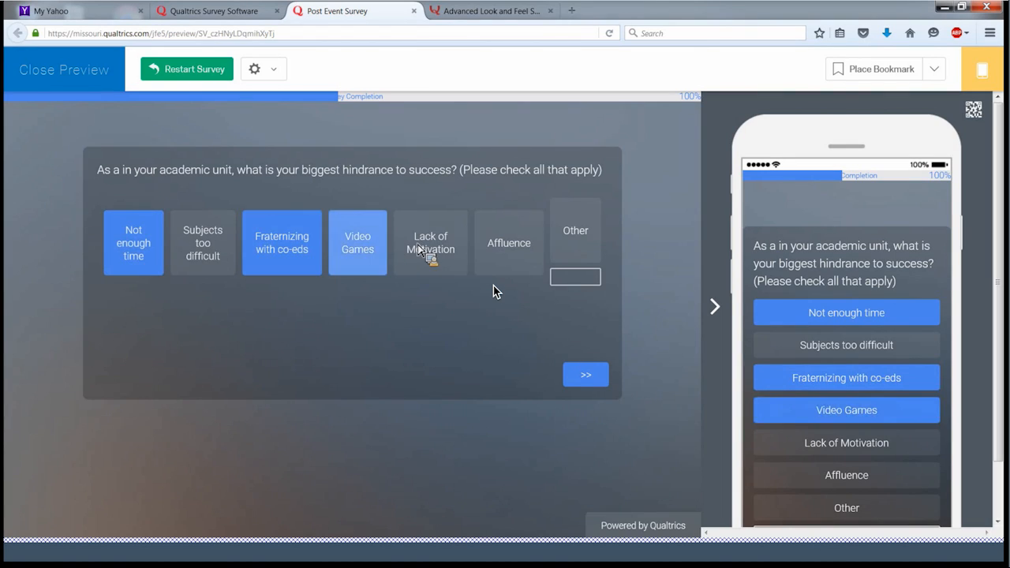
left_click(403, 249)
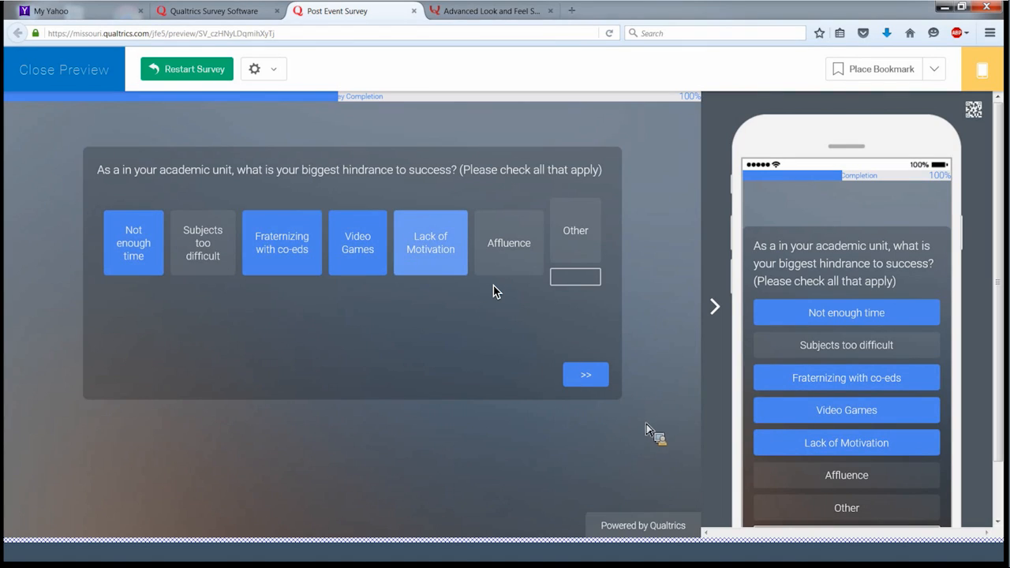
left_click(593, 377)
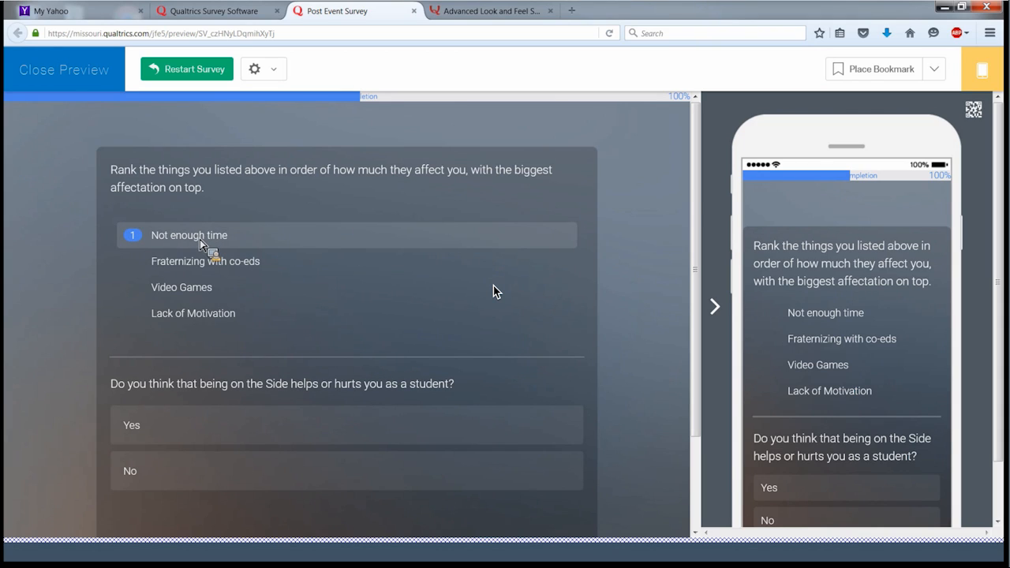
- Drag the ranking into order: Not enough time, Fraternizing with co-eds, Lack of Motivation, Video Games
left_click_drag(202, 267, 192, 240)
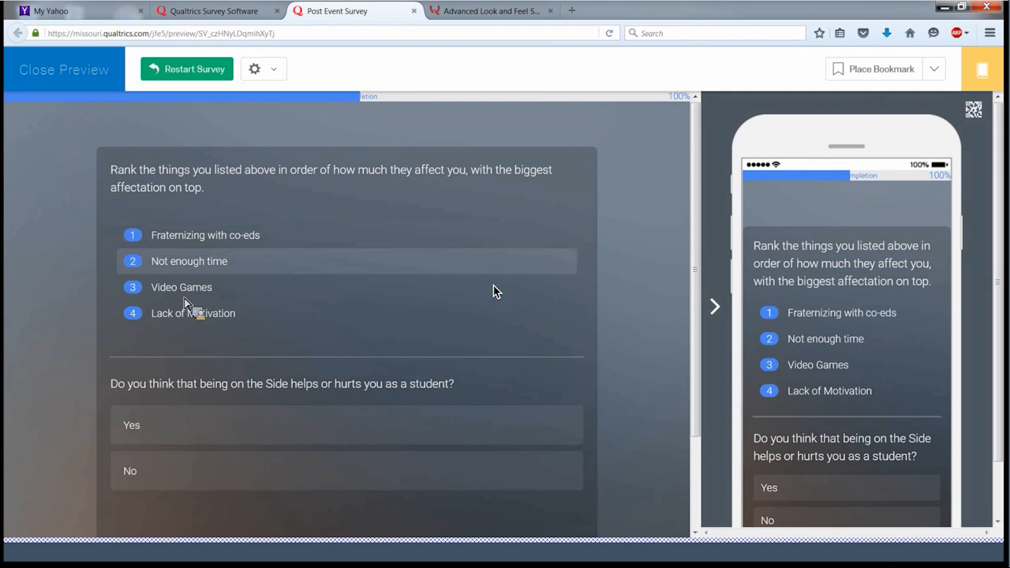
left_click_drag(192, 293, 193, 239)
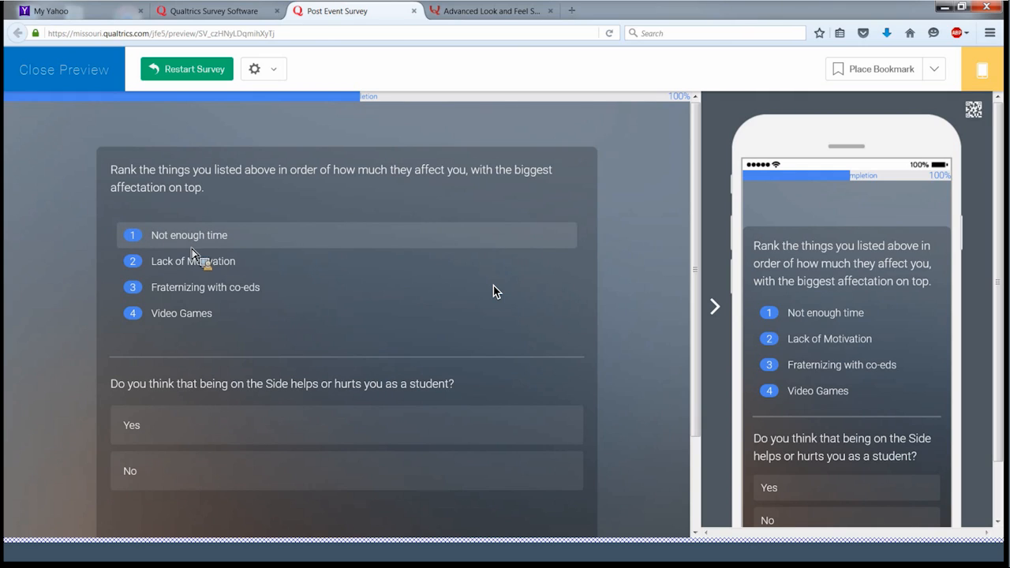
left_click_drag(191, 298, 218, 216)
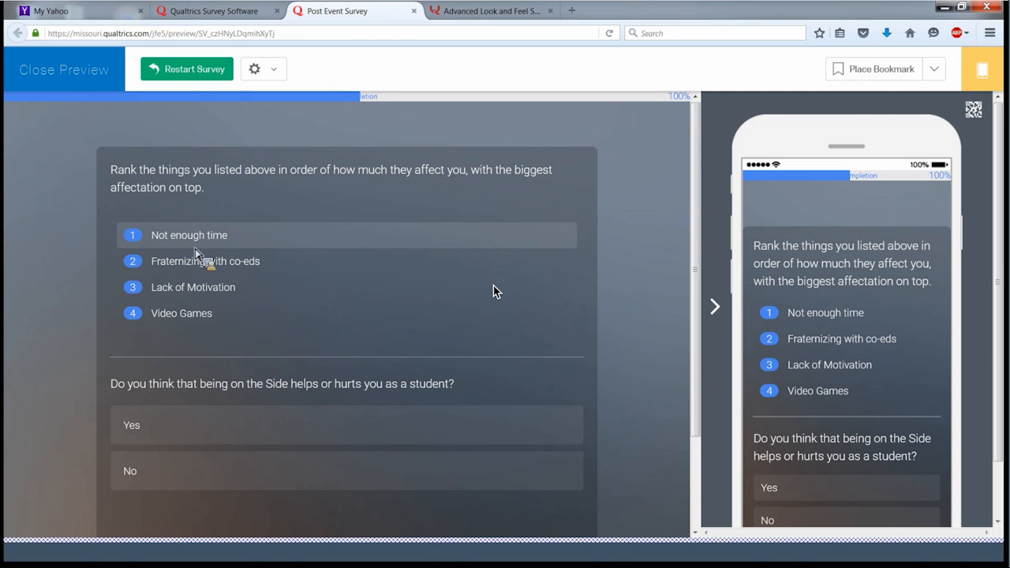
scroll(217, 277, "down", 3)
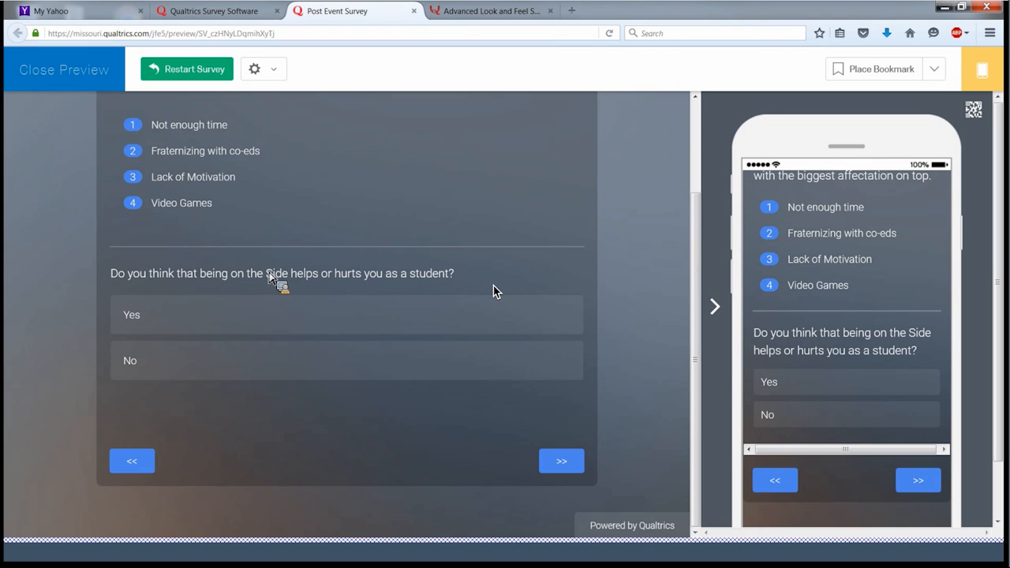
- Answer Yes to the Side question, then Yes to club membership with club name 'Chess Club'
left_click(188, 322)
left_click(577, 464)
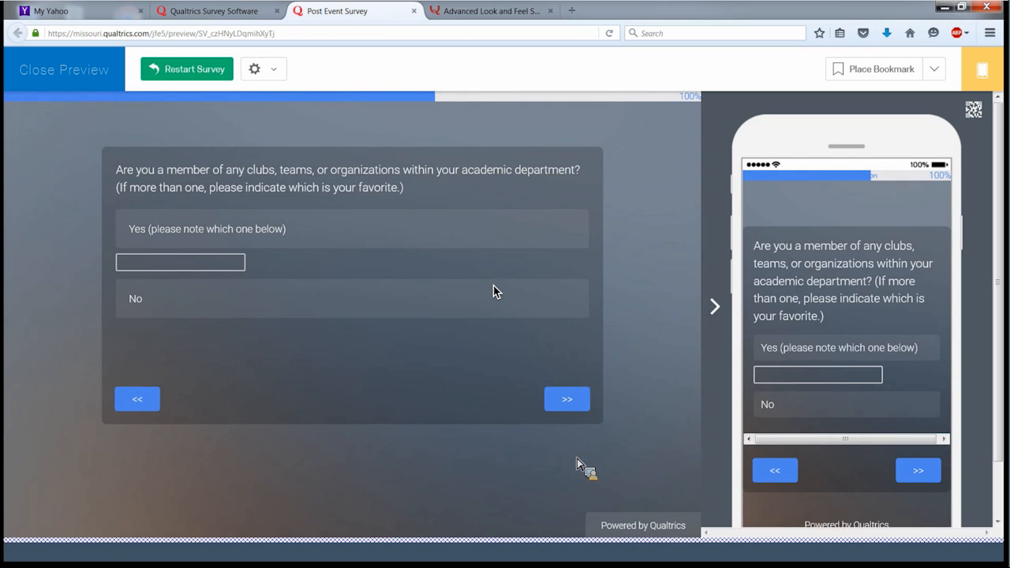
left_click(155, 236)
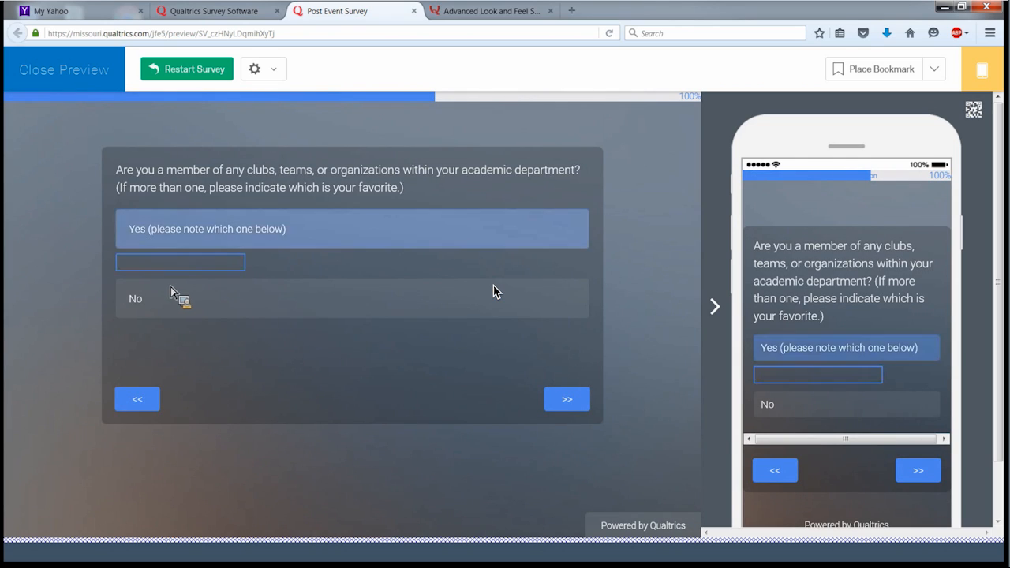
left_click(172, 265)
type("Chess ")
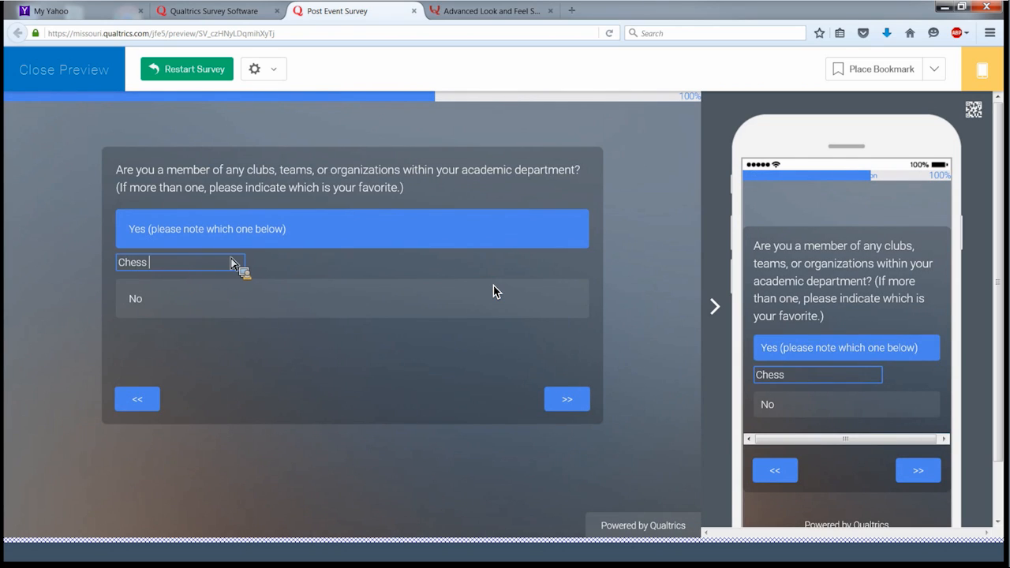
type("Club")
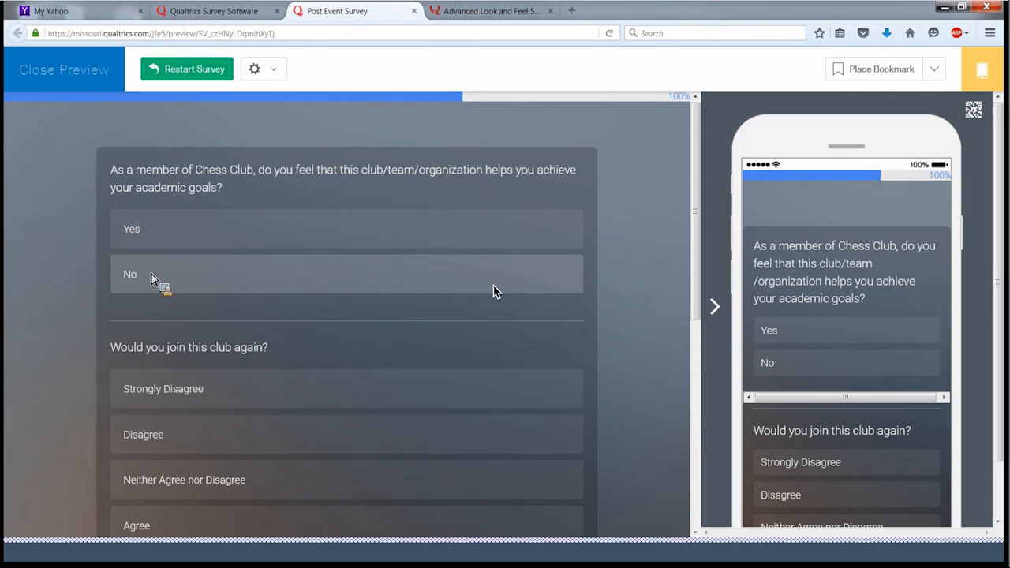
- Answer Agree to rejoining the piped-in Chess Club and No to other clubs, then close the preview
scroll(152, 278, "down", 5)
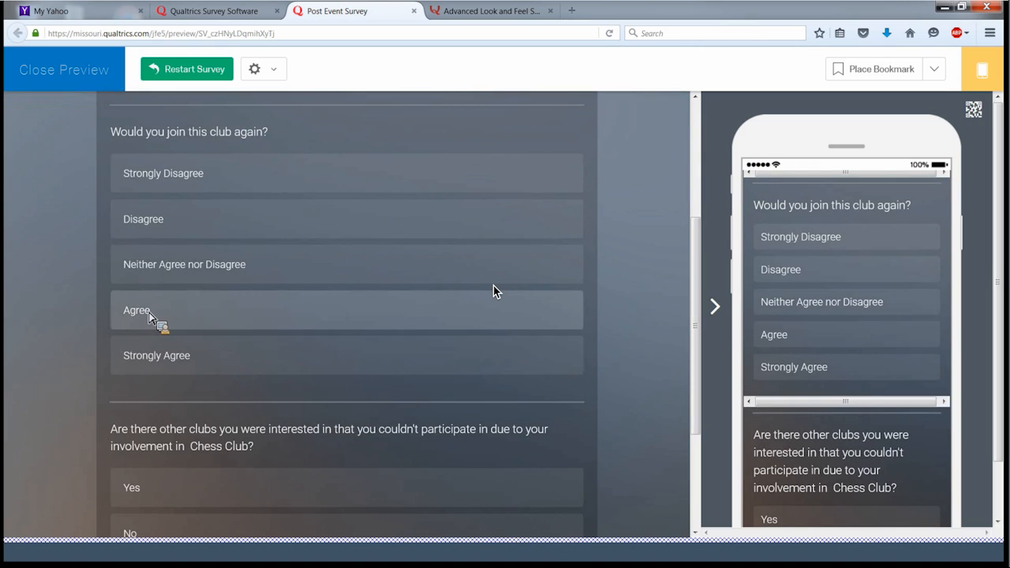
left_click(149, 313)
scroll(149, 313, "down", 3)
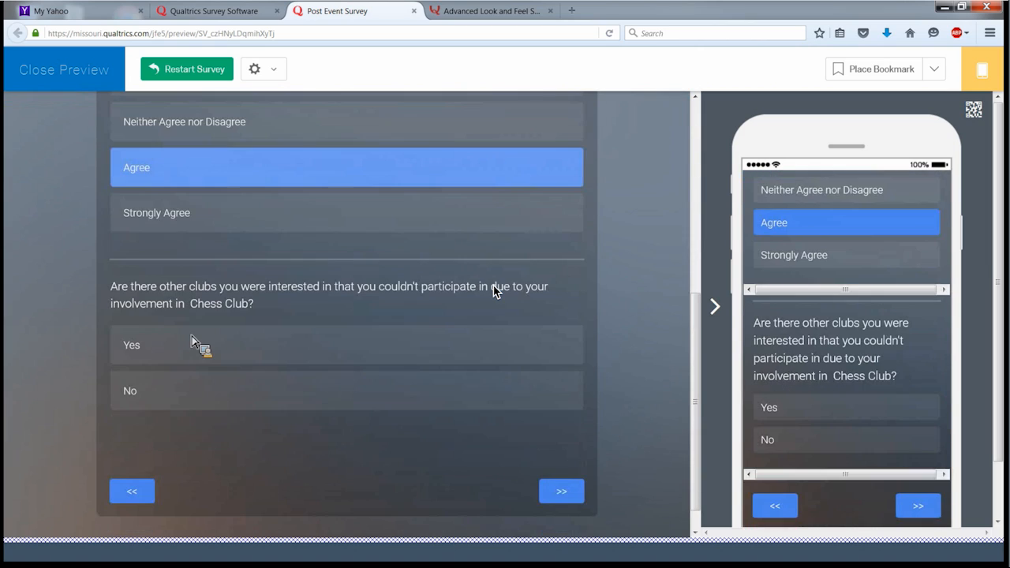
left_click_drag(251, 304, 219, 310)
left_click(341, 309)
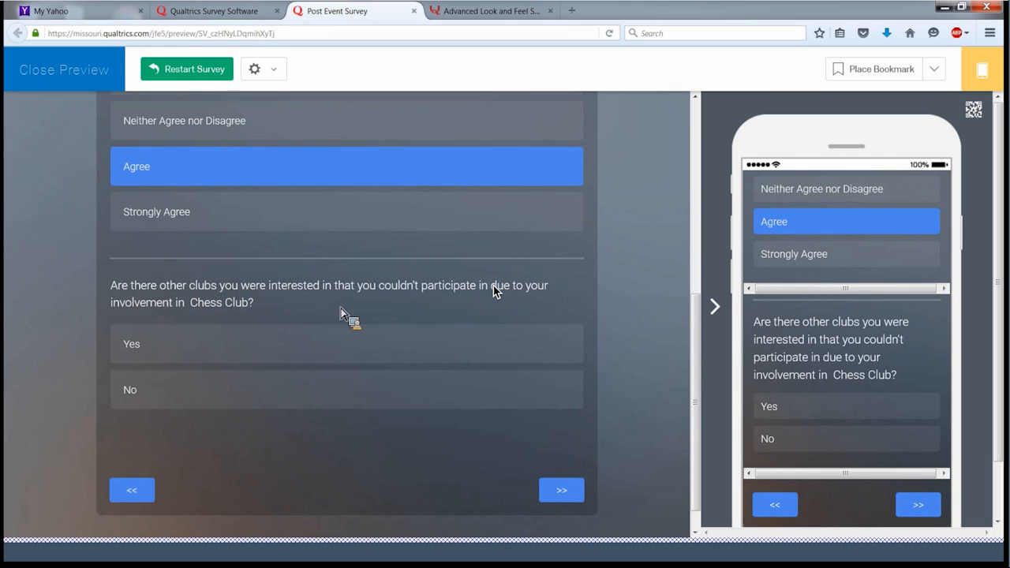
scroll(341, 309, "up", 5)
scroll(341, 310, "down", 8)
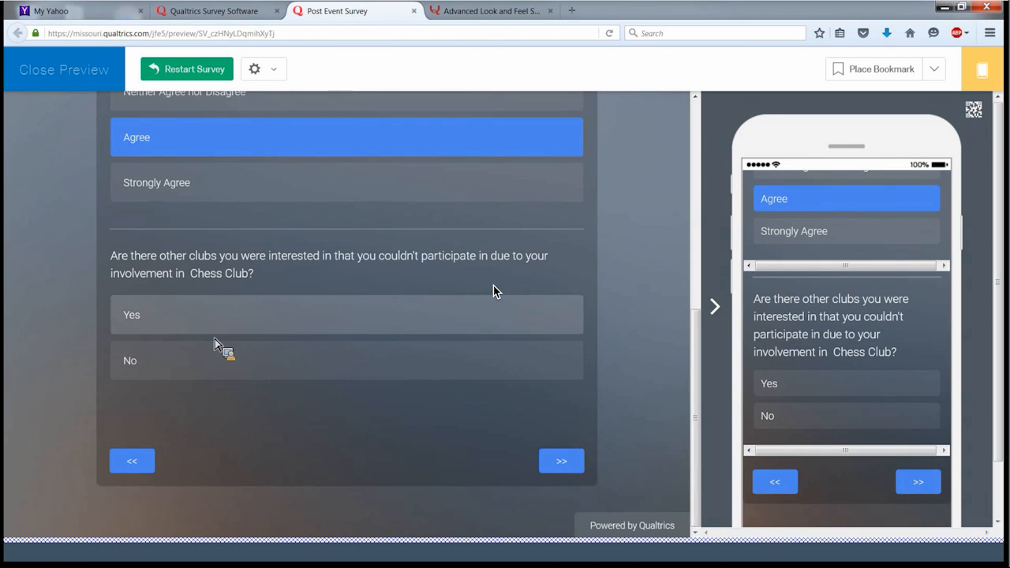
left_click(564, 462)
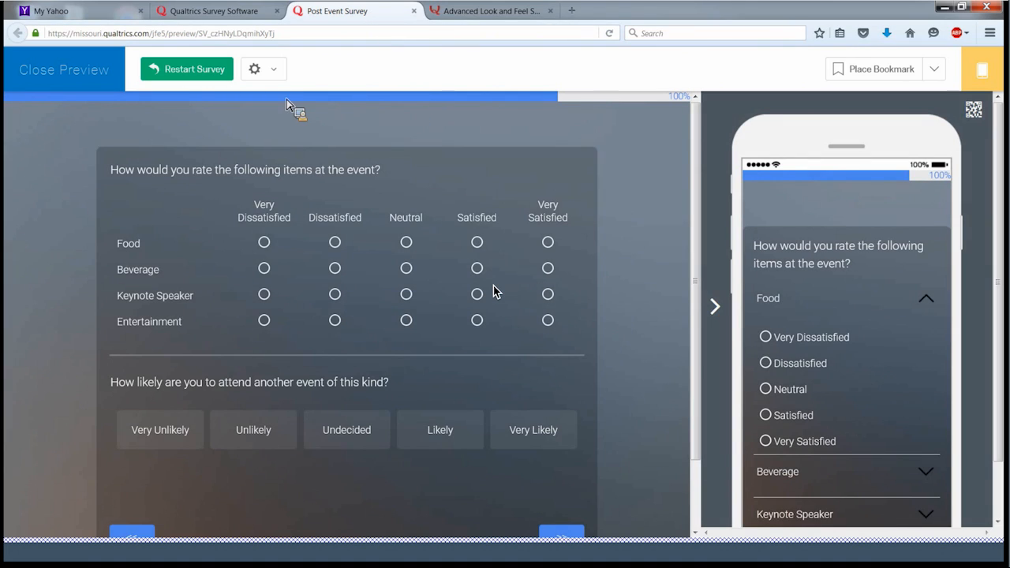
left_click(67, 73)
- Add '(Click and drag the choices to move them.)' after 'on top.' in Q12's question text
scroll(304, 306, "down", 15)
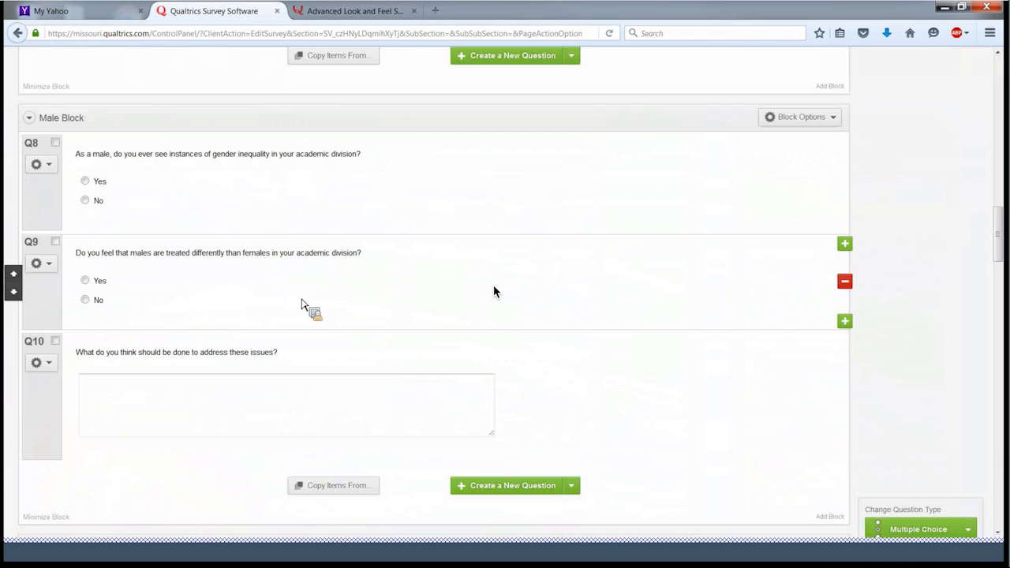
scroll(299, 304, "down", 5)
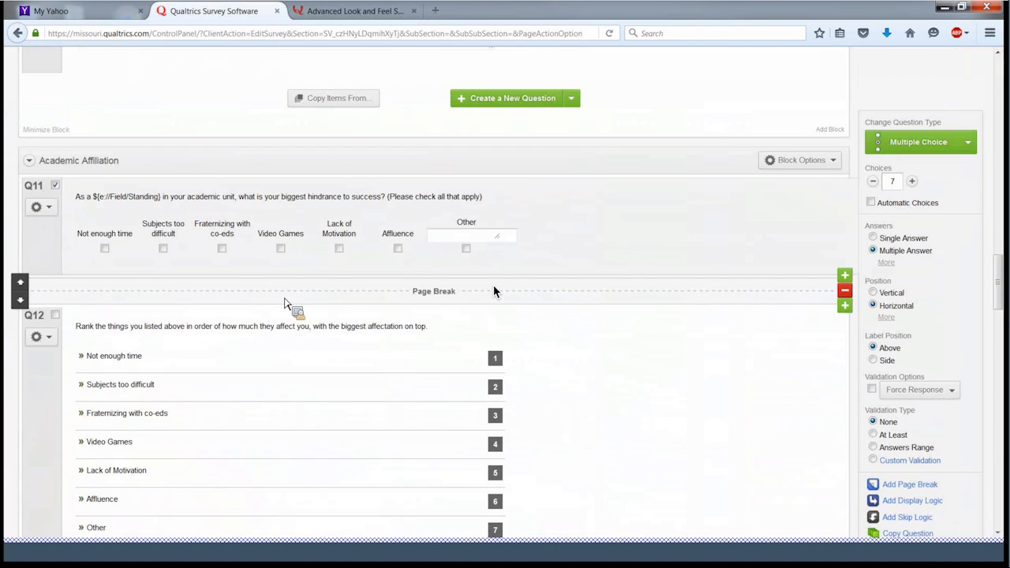
scroll(300, 304, "down", 1)
left_click(464, 270)
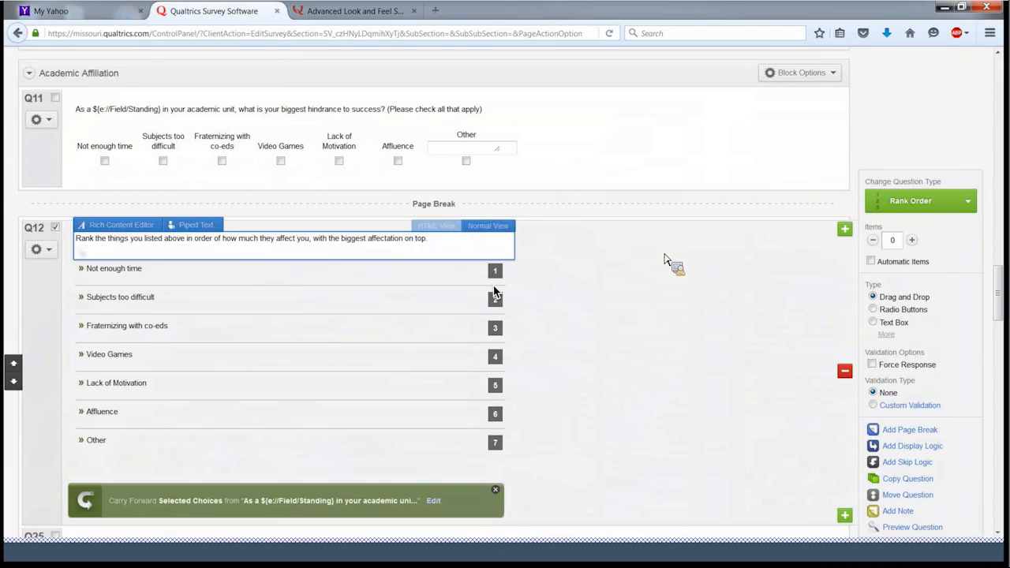
type("(Click and drag the choices ")
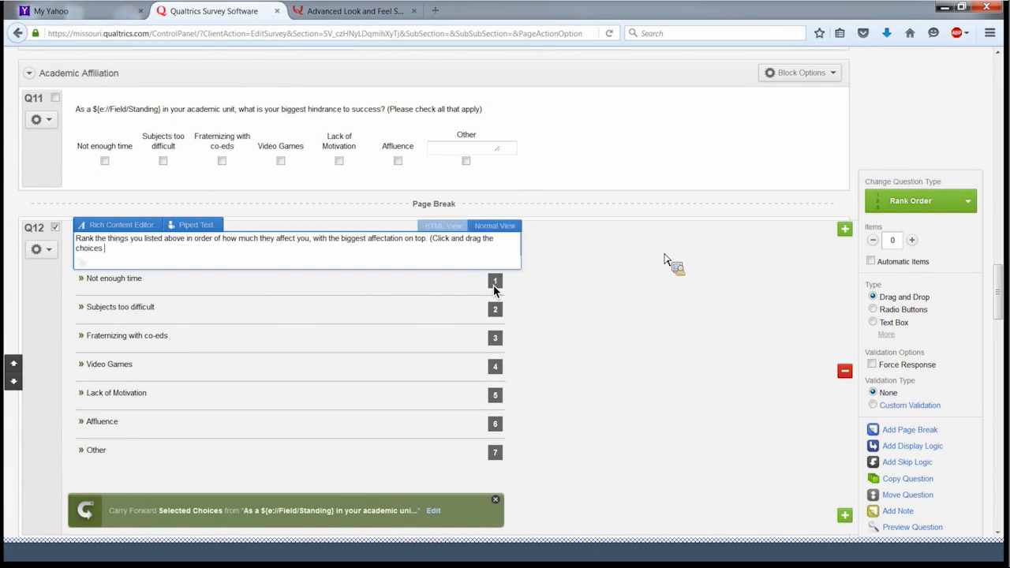
type("to move them.")
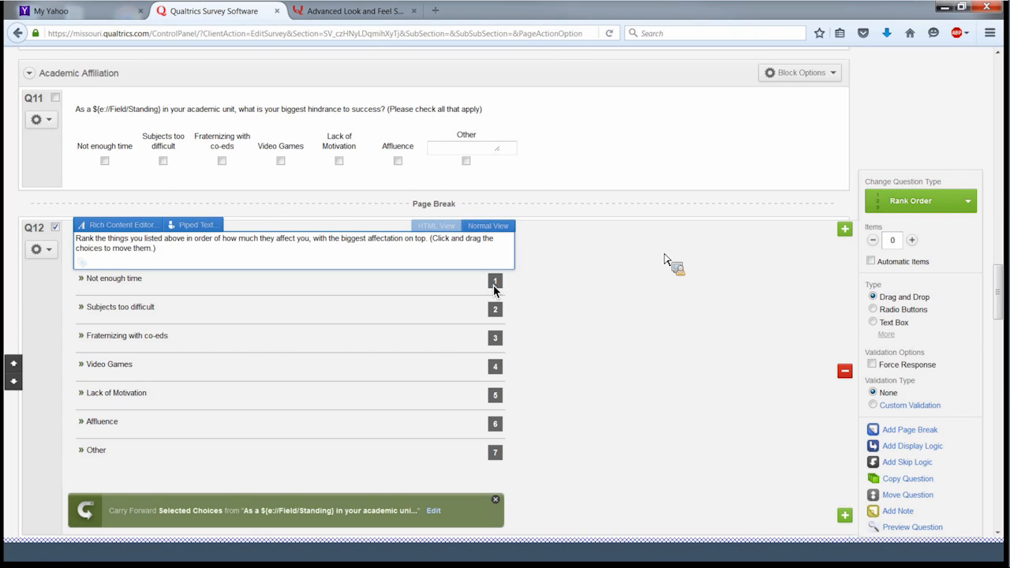
left_click(565, 226)
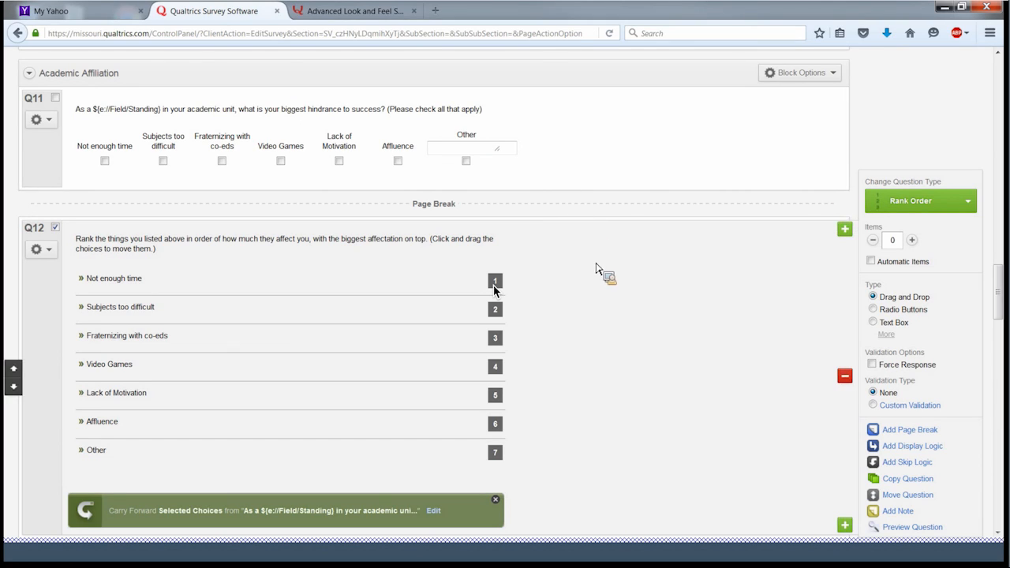
scroll(494, 290, "up", 3)
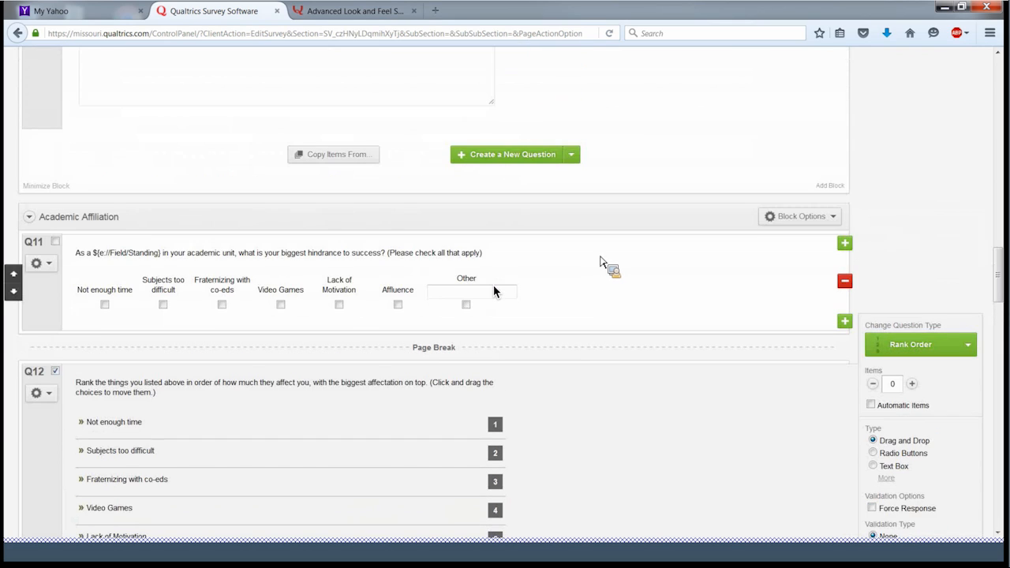
scroll(494, 290, "down", 3)
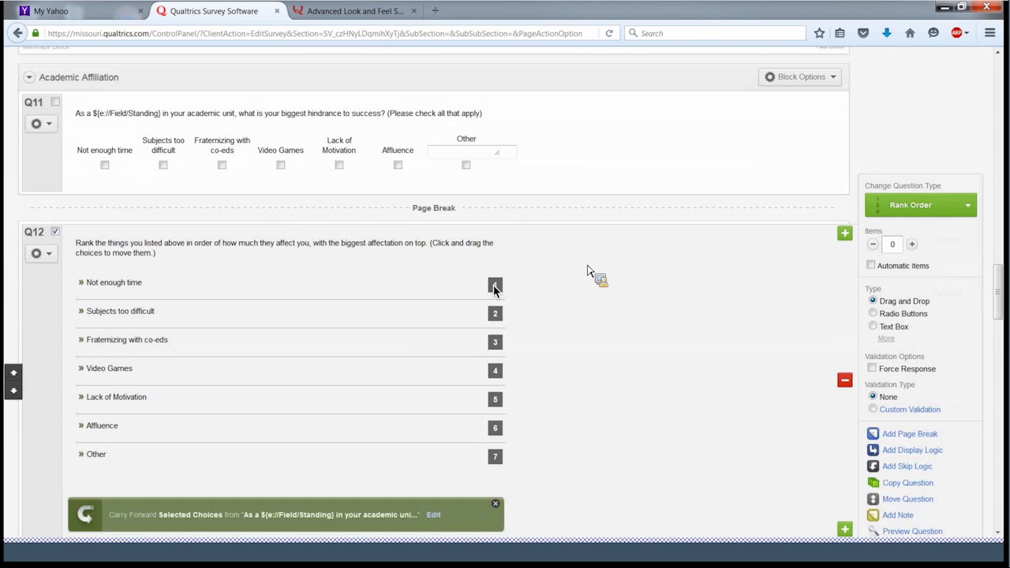
scroll(494, 290, "down", 3)
scroll(494, 290, "up", 7)
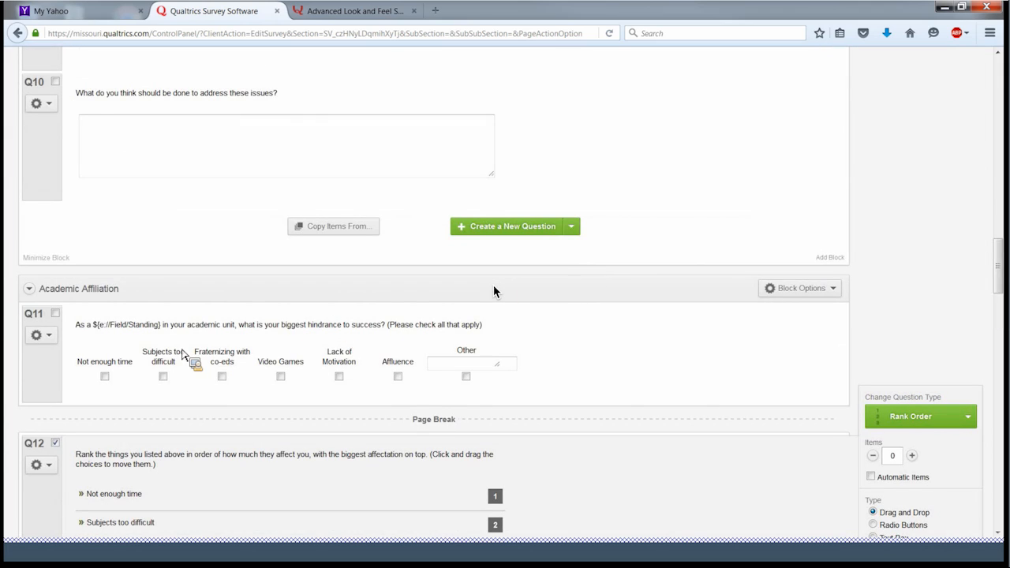
- Set Q11's choice randomization to 'Randomize the order of all choices'
left_click(49, 337)
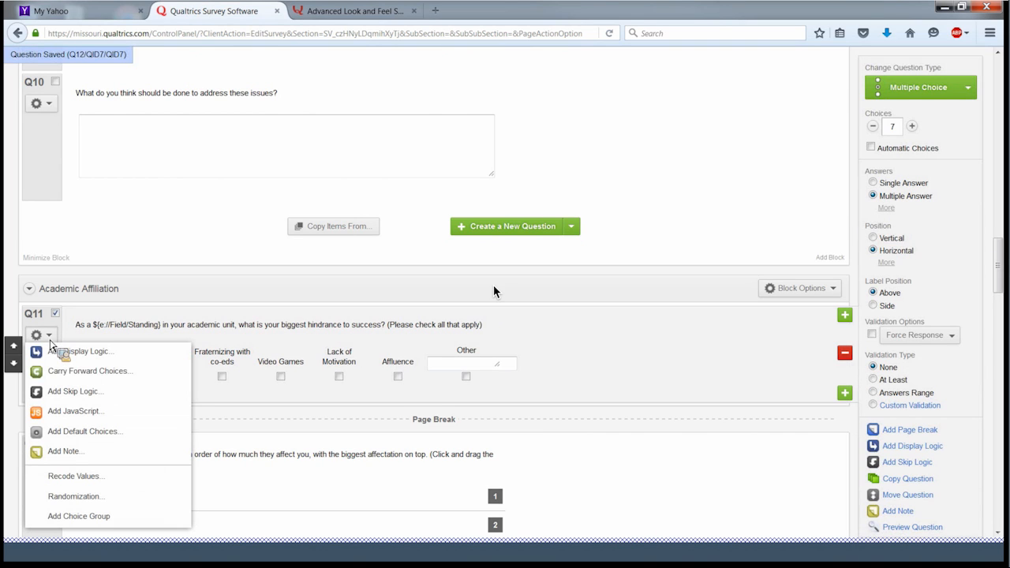
left_click(93, 500)
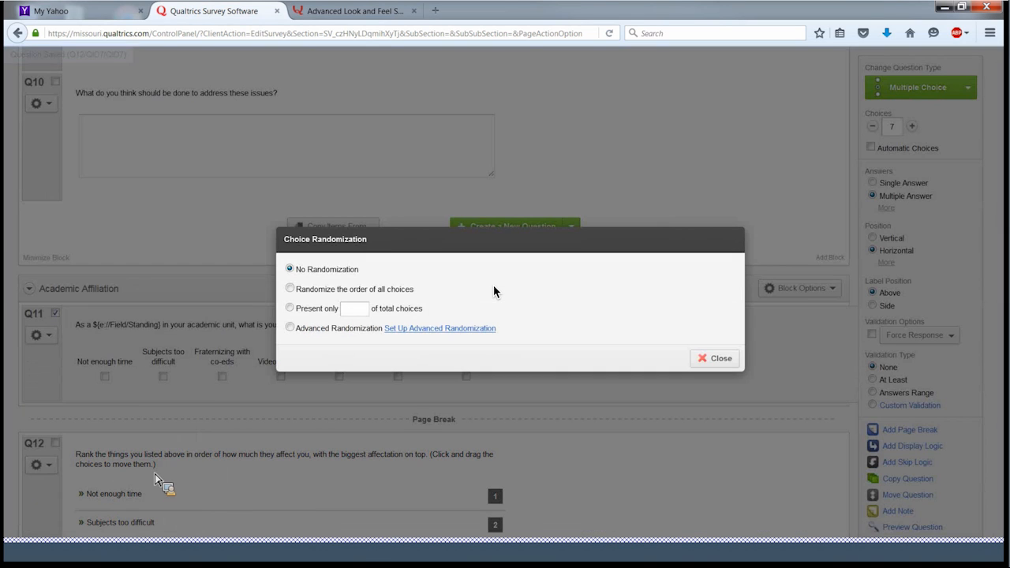
left_click(290, 288)
left_click(710, 359)
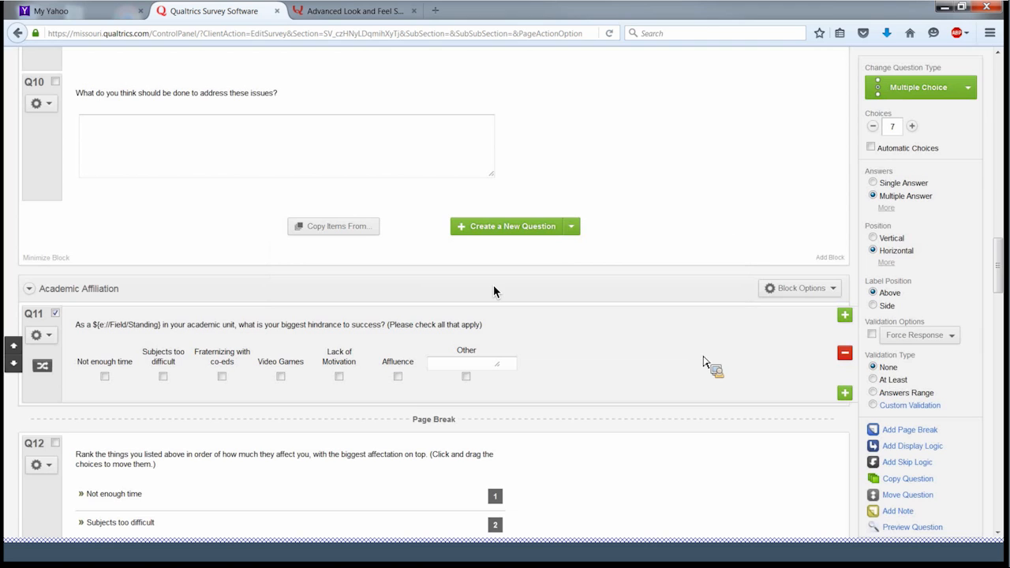
left_click(481, 364)
- Reopen Q11's choice randomization and switch to Advanced Randomization
left_click(46, 336)
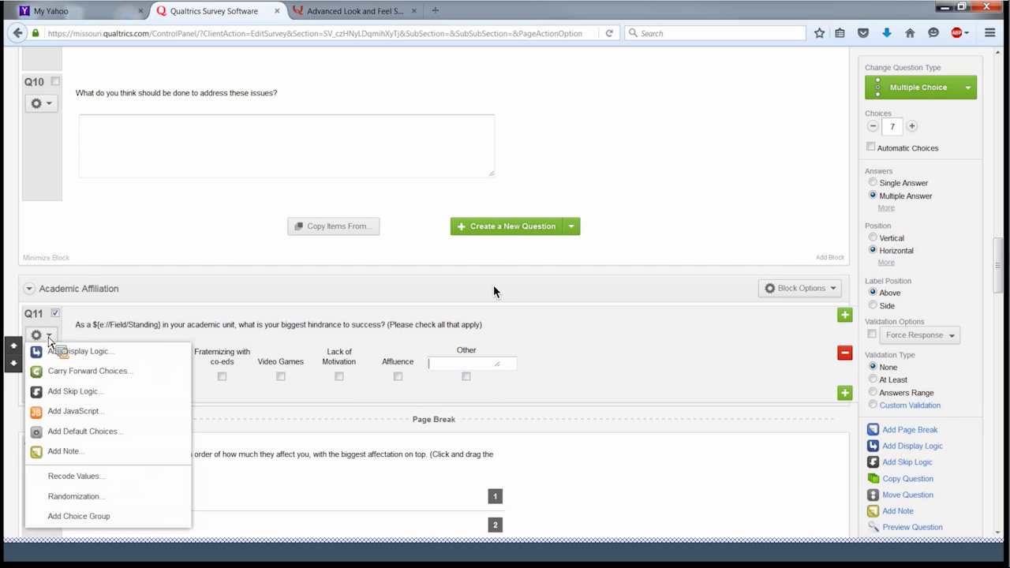
left_click(96, 500)
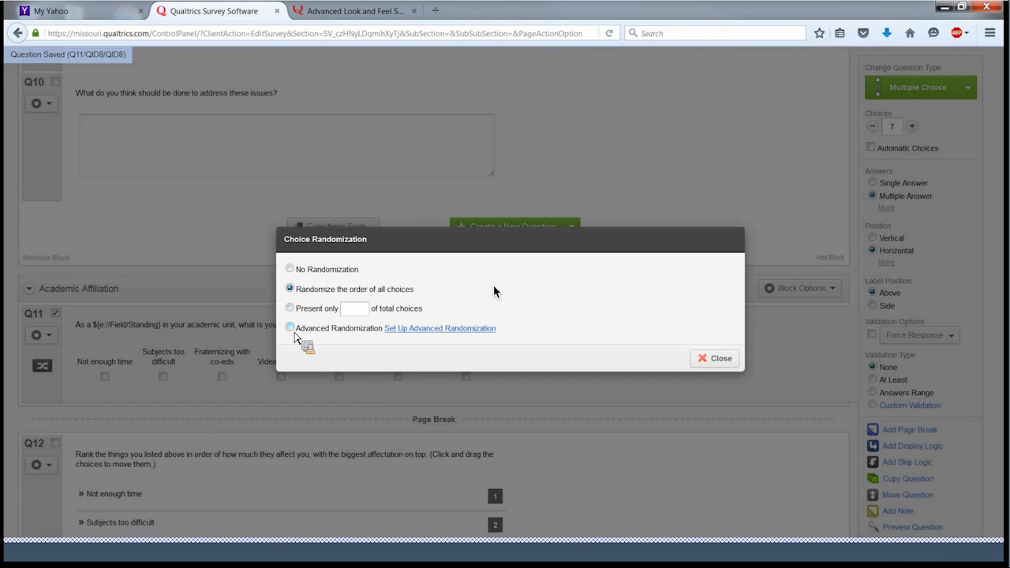
left_click(446, 329)
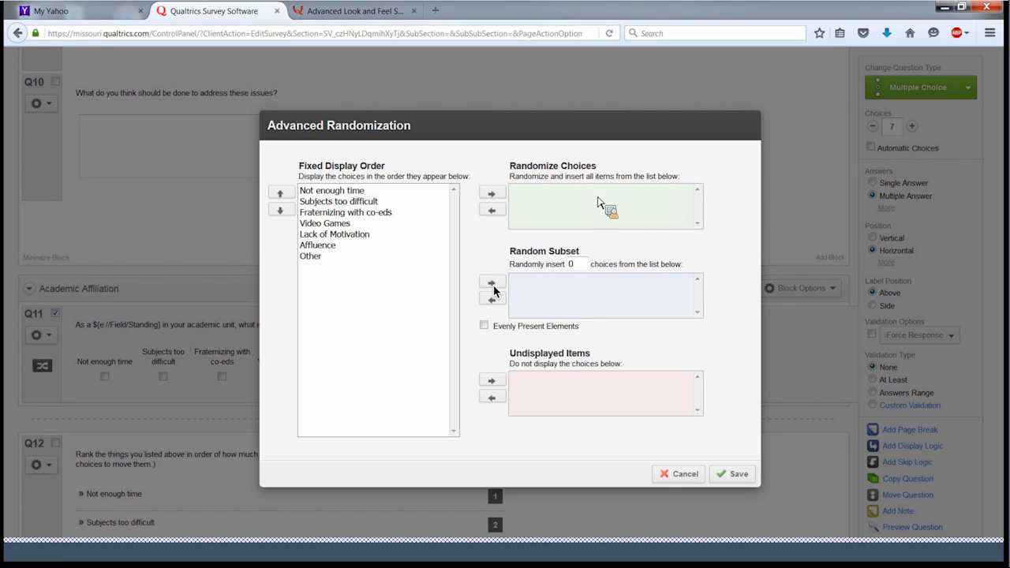
- Move Not enough time, Subjects too difficult, Fraternizing, Video Games, Lack of Motivation and Affluence into Randomize Choices
left_click(324, 194)
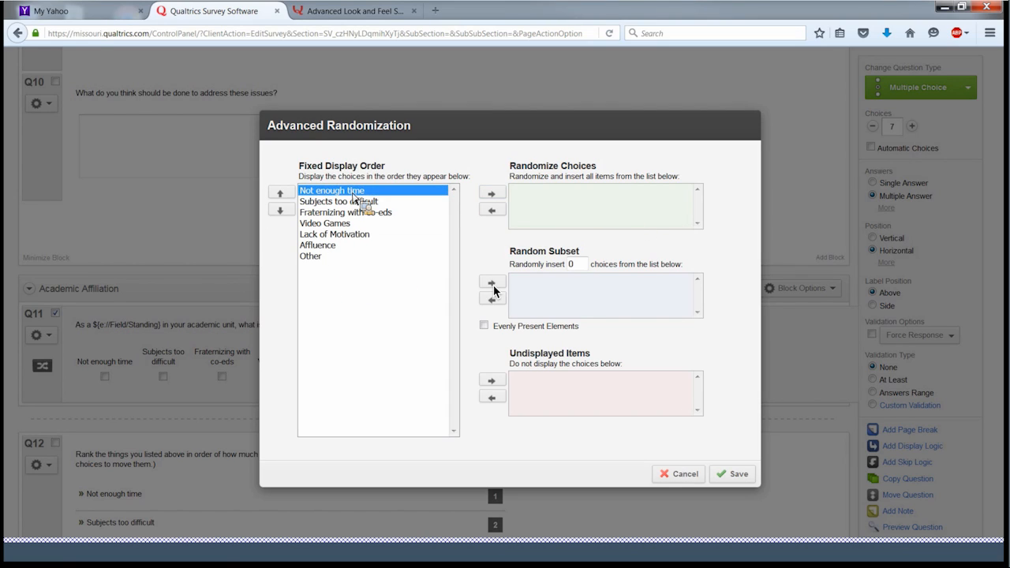
left_click(492, 194)
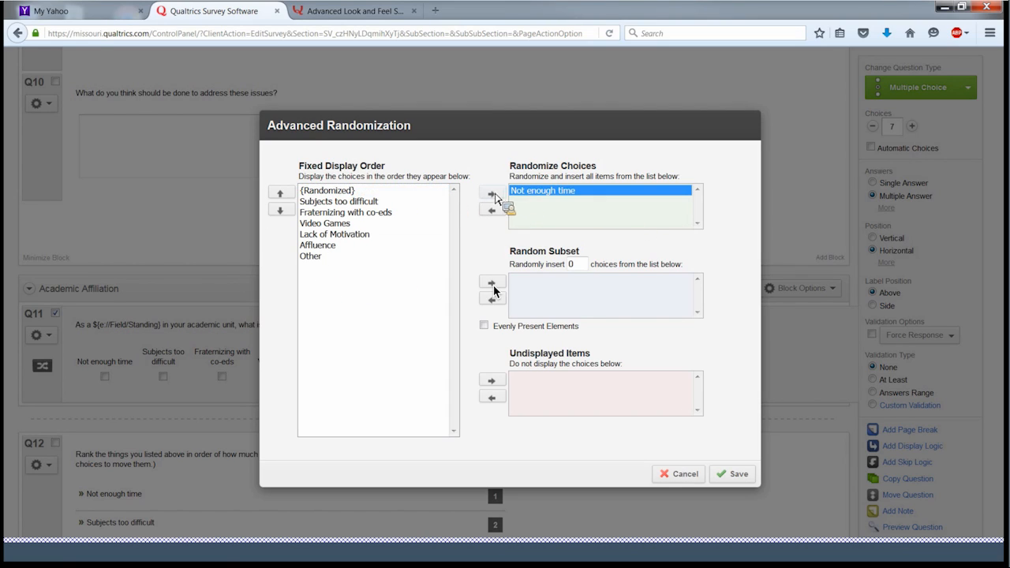
left_click(365, 202)
left_click(491, 194)
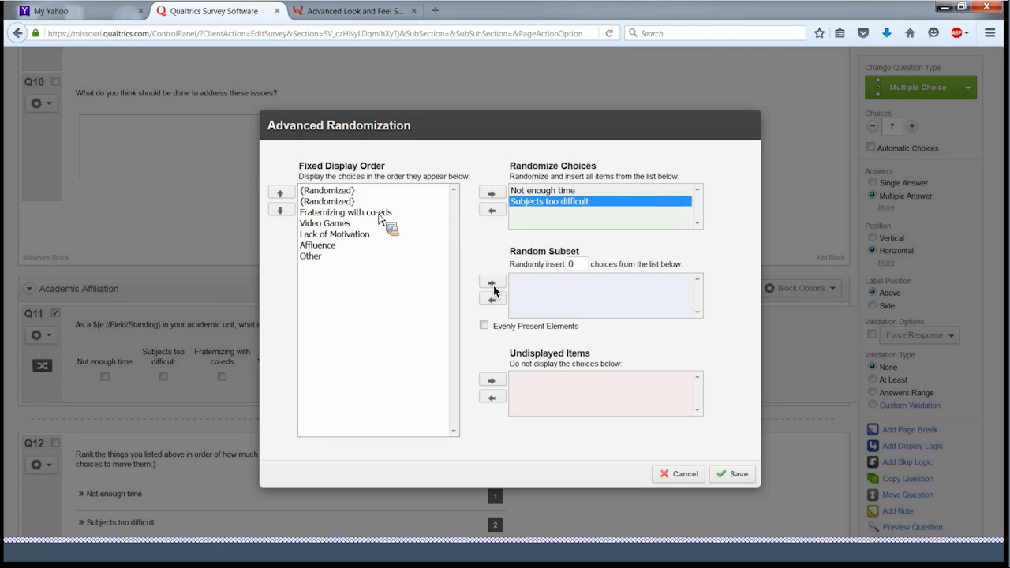
left_click(381, 213)
left_click(491, 194)
left_click(367, 224)
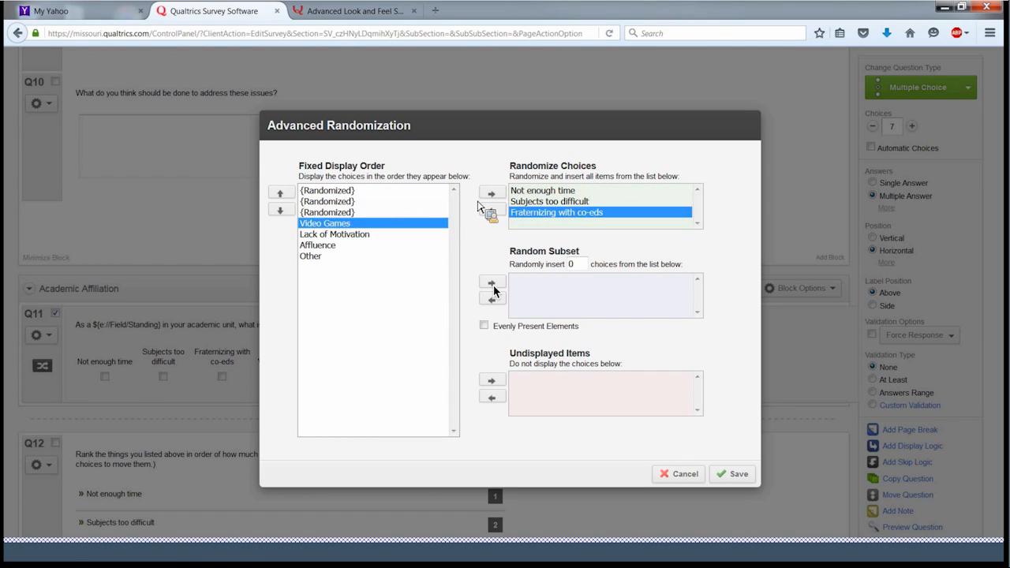
left_click(491, 194)
left_click(351, 235)
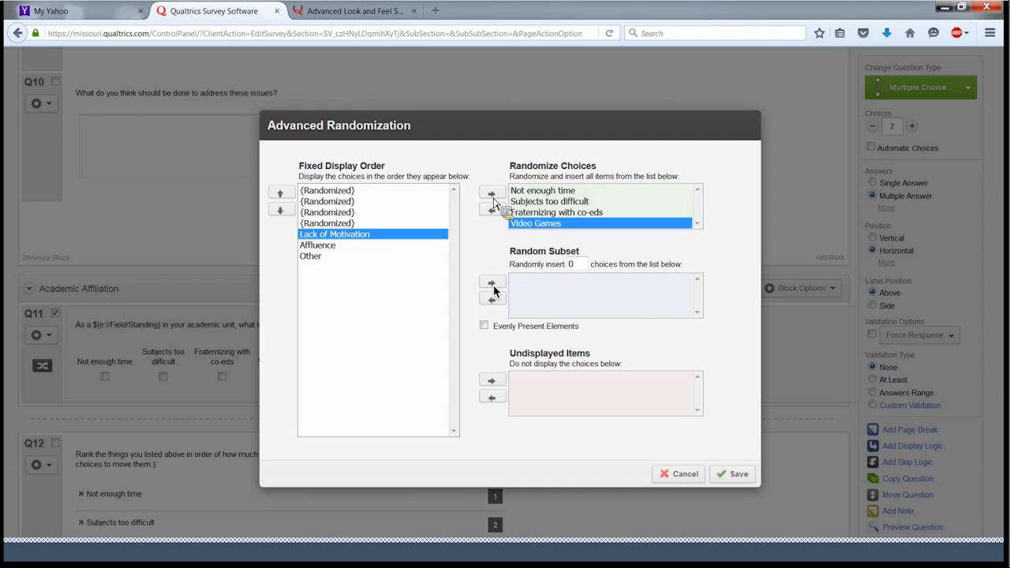
left_click(491, 195)
left_click(390, 244)
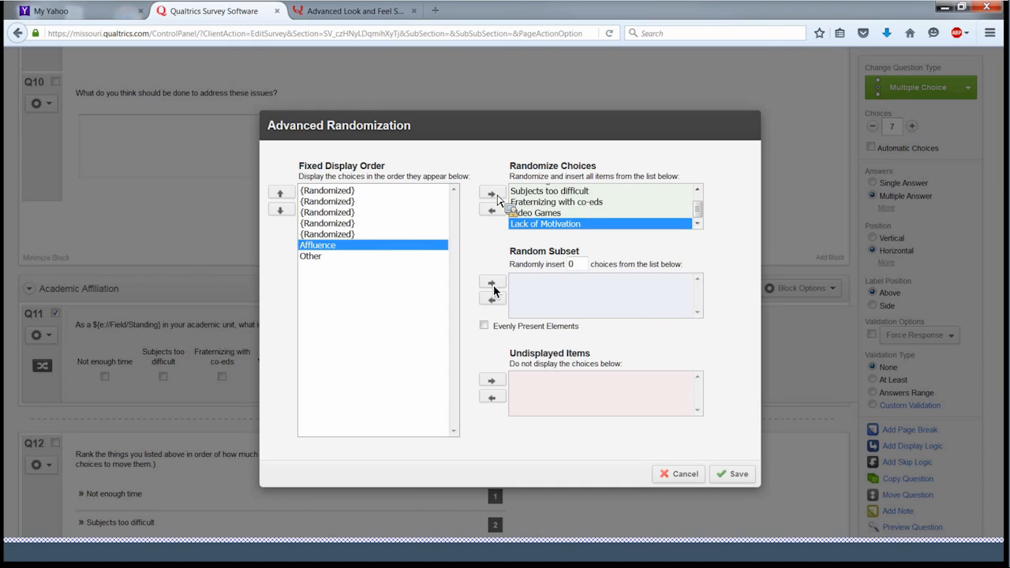
left_click(491, 194)
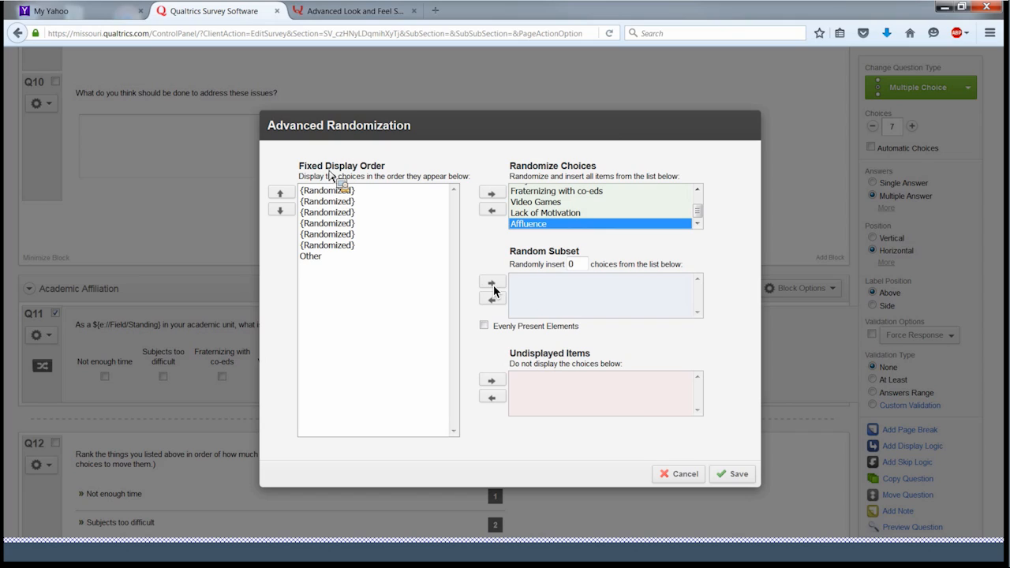
- Leave Other in Fixed Display Order and save the advanced randomization
left_click_drag(323, 168, 295, 164)
left_click(331, 259)
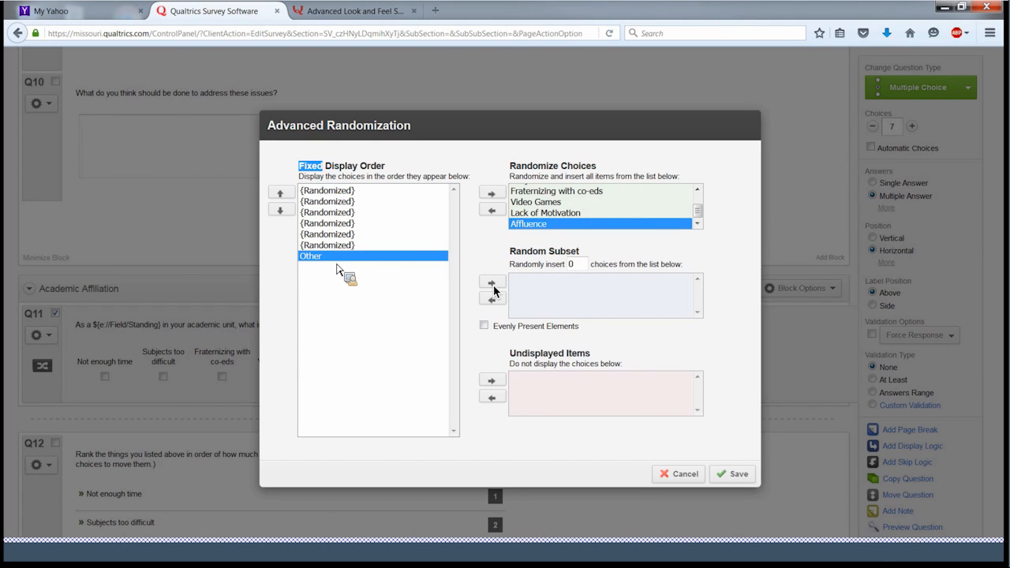
left_click(339, 273)
left_click(732, 474)
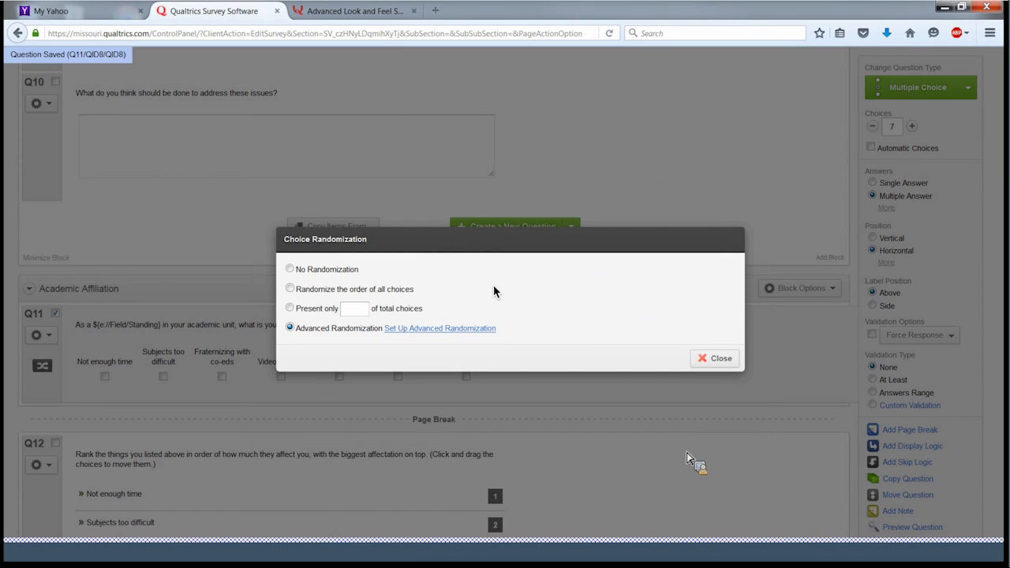
left_click(726, 363)
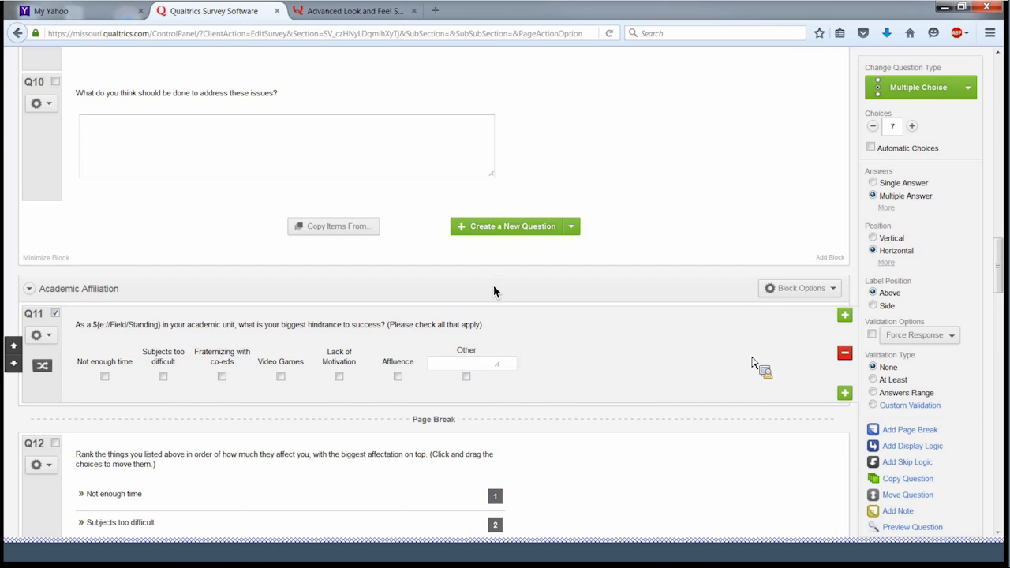
- Give Male Block advanced randomization shuffling Q8 and Q9 with Q10 kept last, and save
scroll(744, 368, "up", 2)
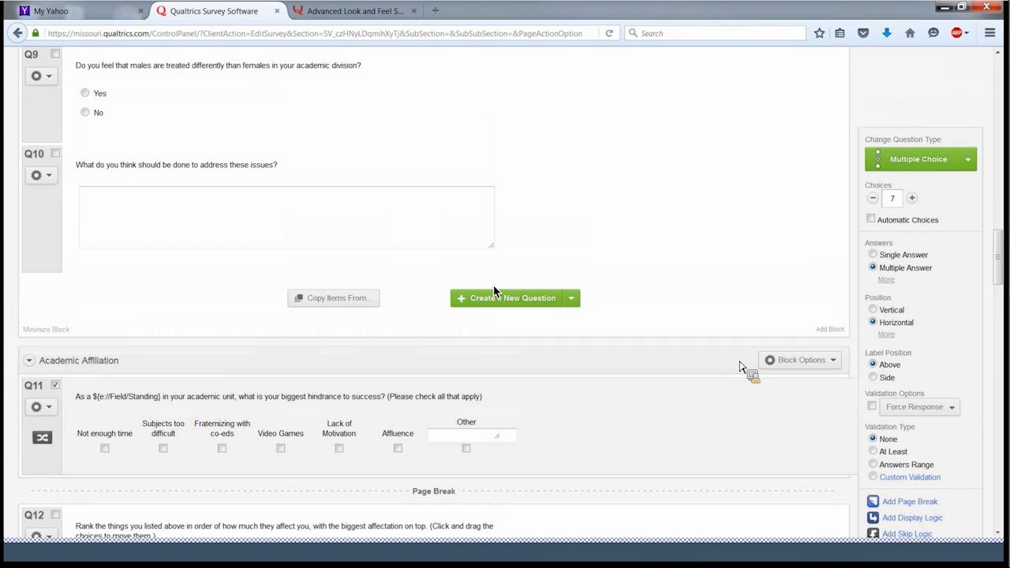
scroll(739, 366, "up", 5)
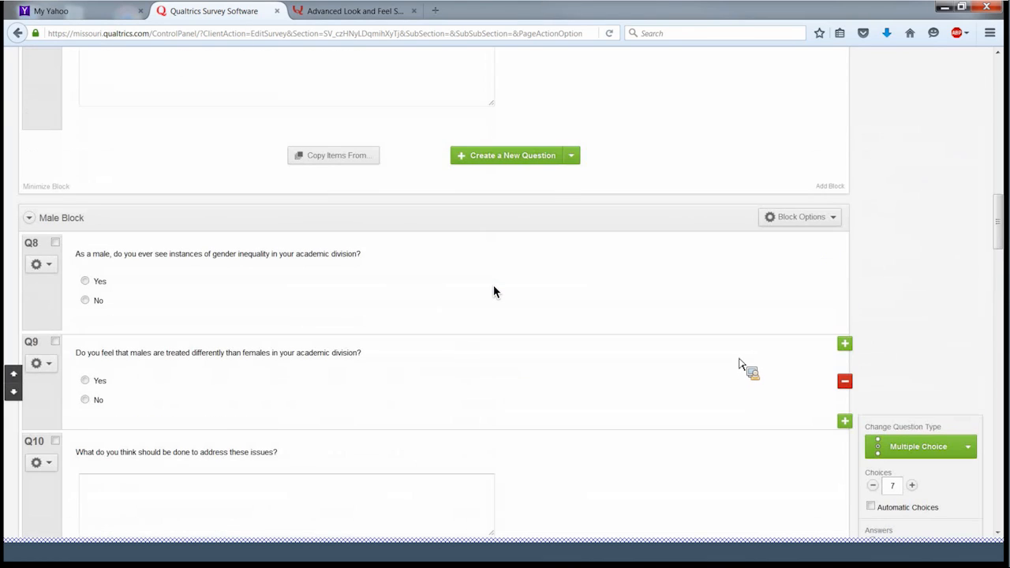
scroll(740, 364, "down", 2)
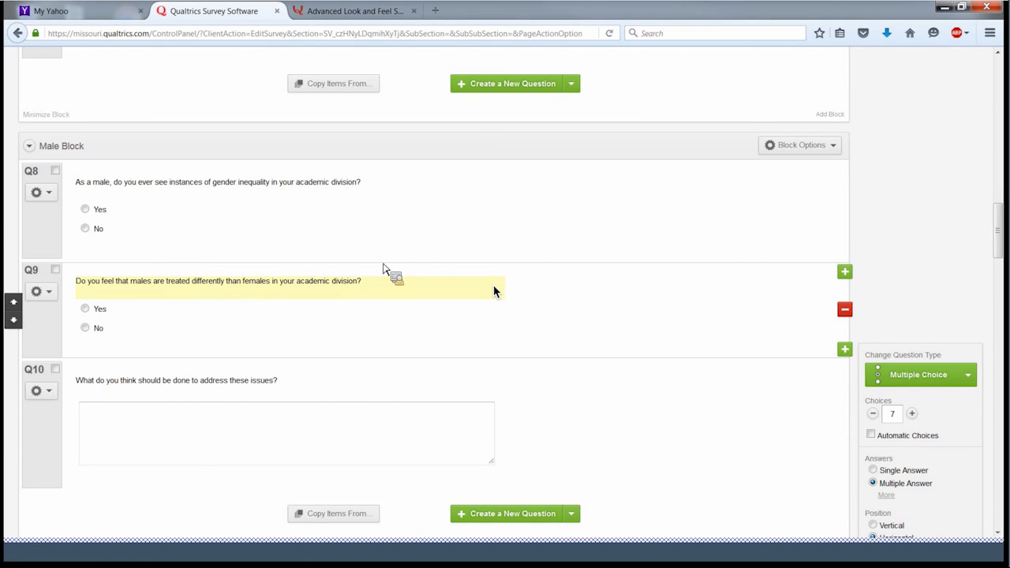
left_click(813, 147)
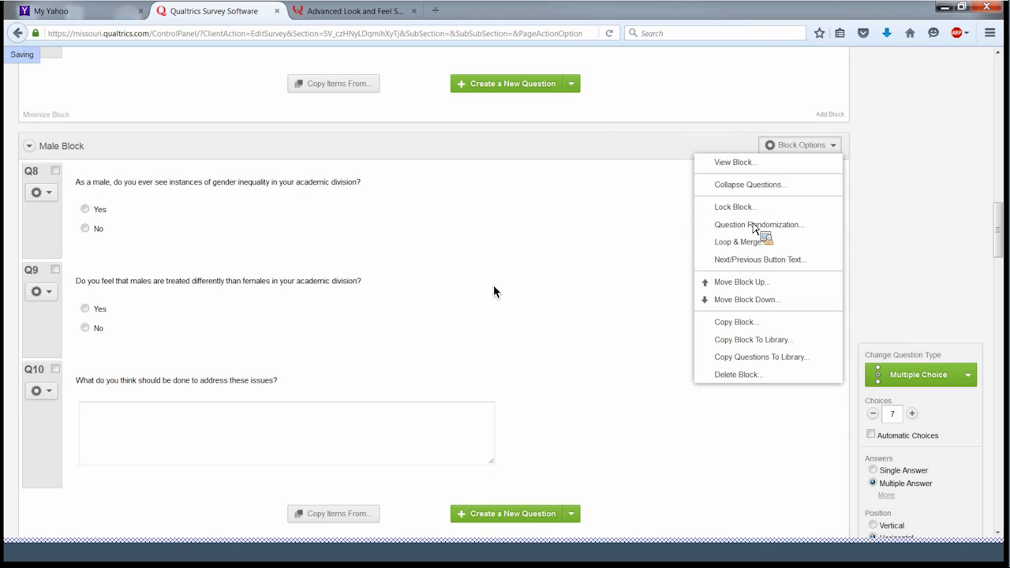
left_click(756, 225)
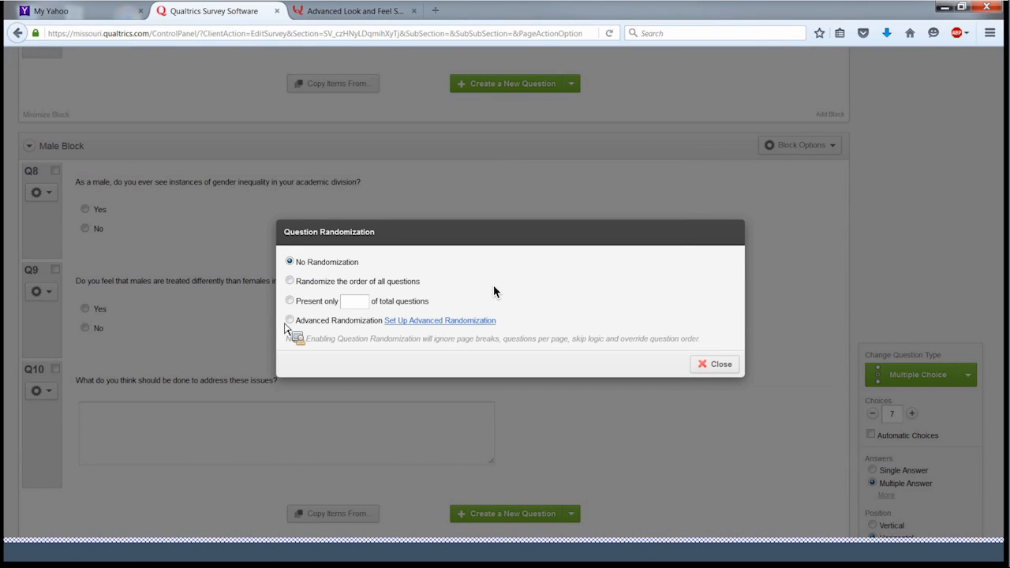
left_click(401, 322)
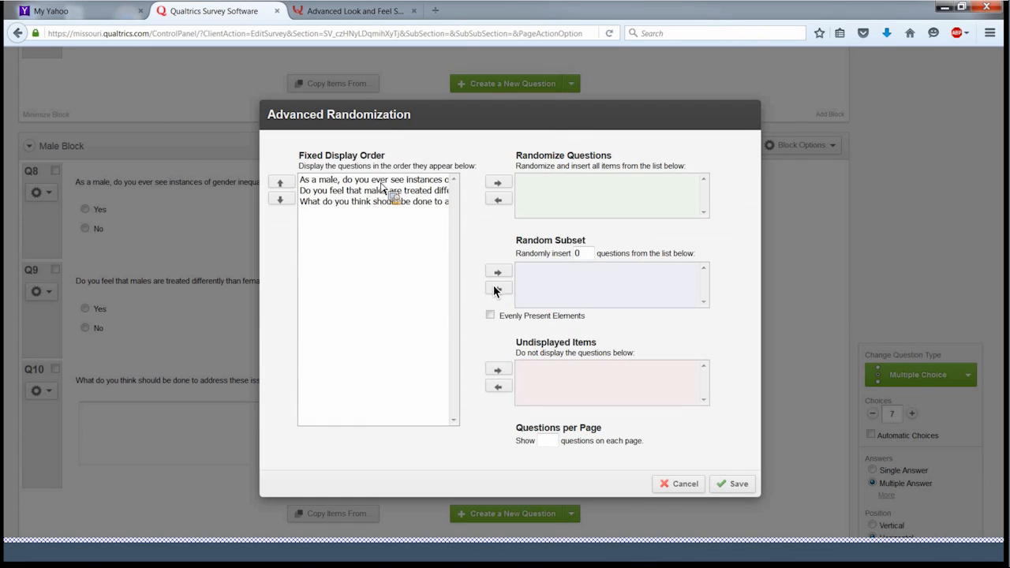
left_click(440, 183)
left_click_drag(441, 183, 504, 183)
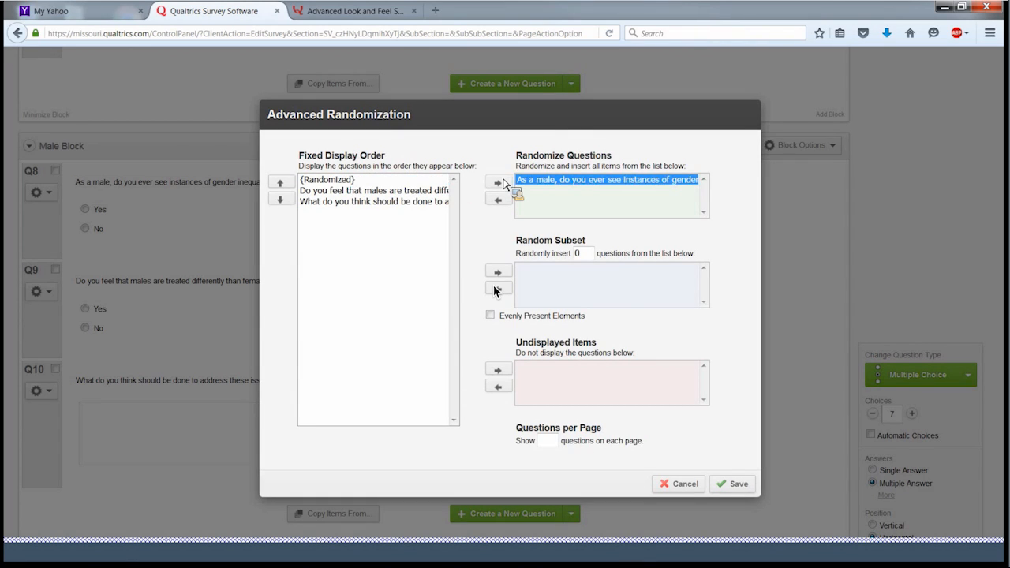
left_click_drag(371, 192, 502, 190)
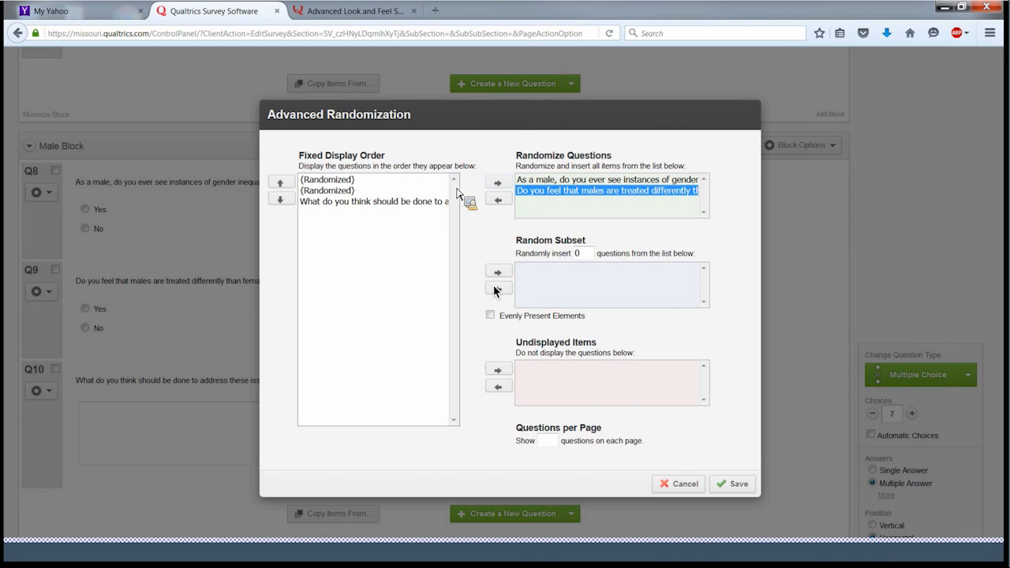
left_click(752, 485)
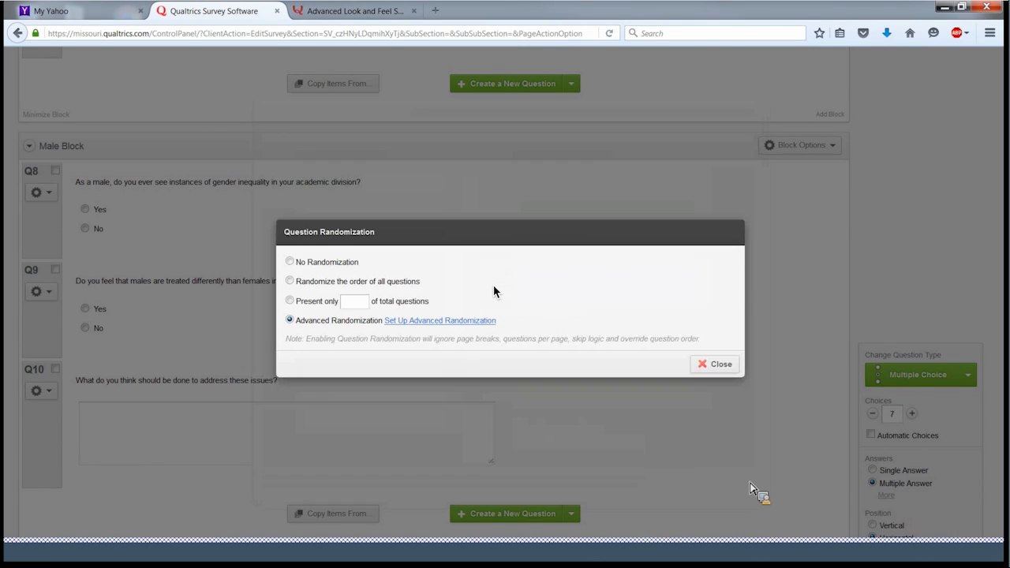
left_click(730, 367)
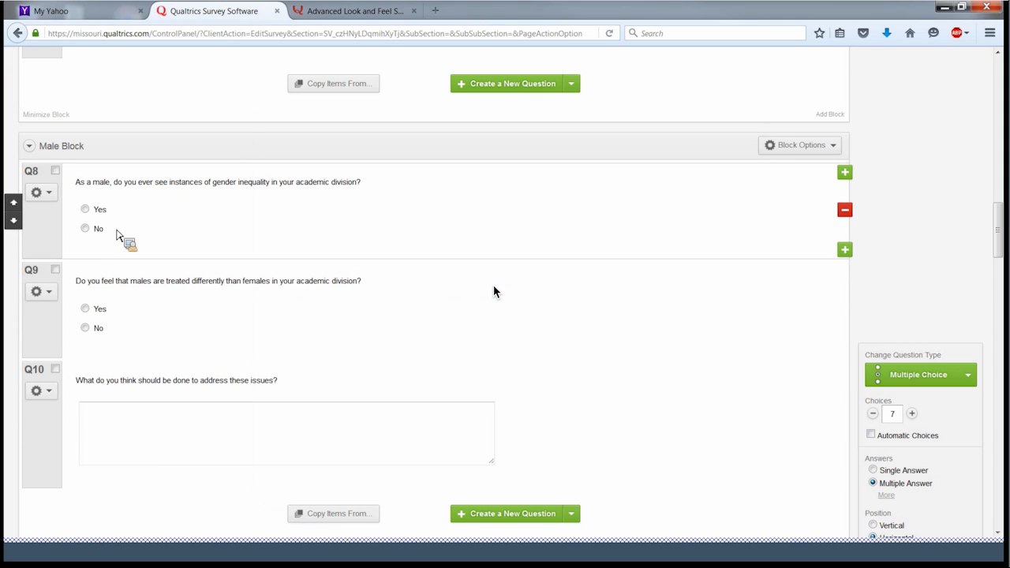
- Give Female Block advanced randomization shuffling Q5 and Q6 with Q7 kept last, and save
scroll(114, 239, "down", 4)
scroll(112, 241, "down", 1)
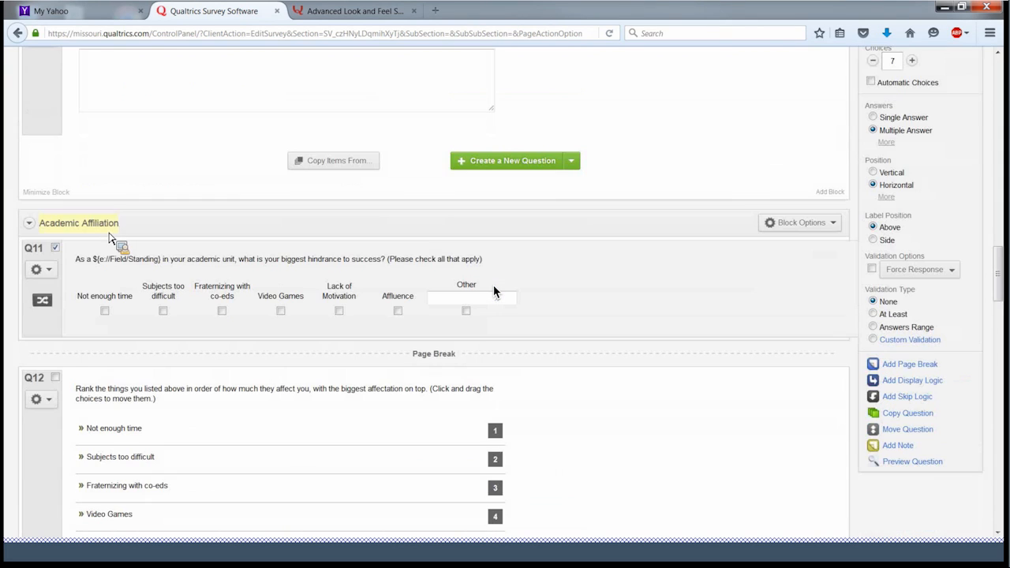
scroll(114, 235, "up", 10)
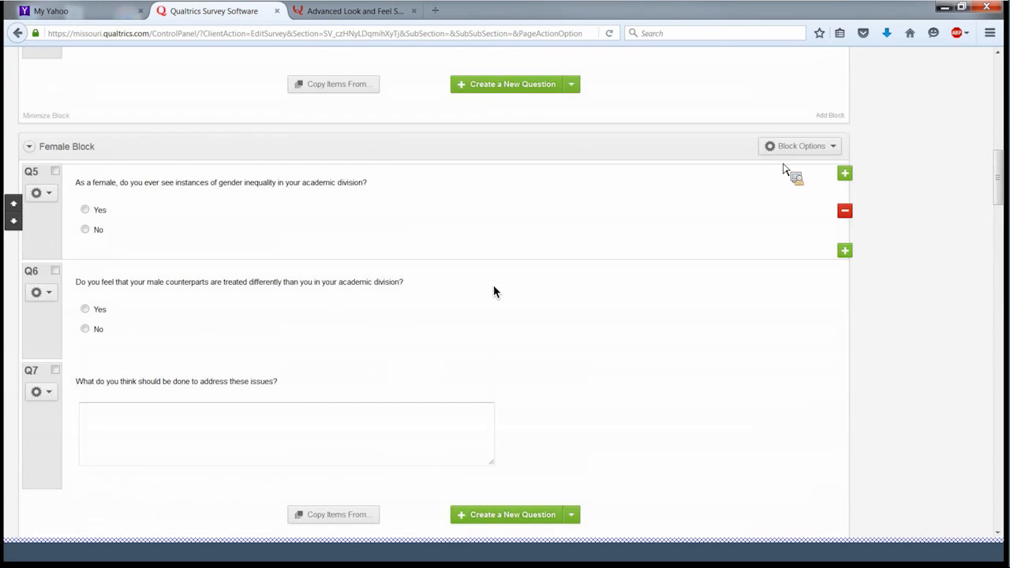
left_click(805, 147)
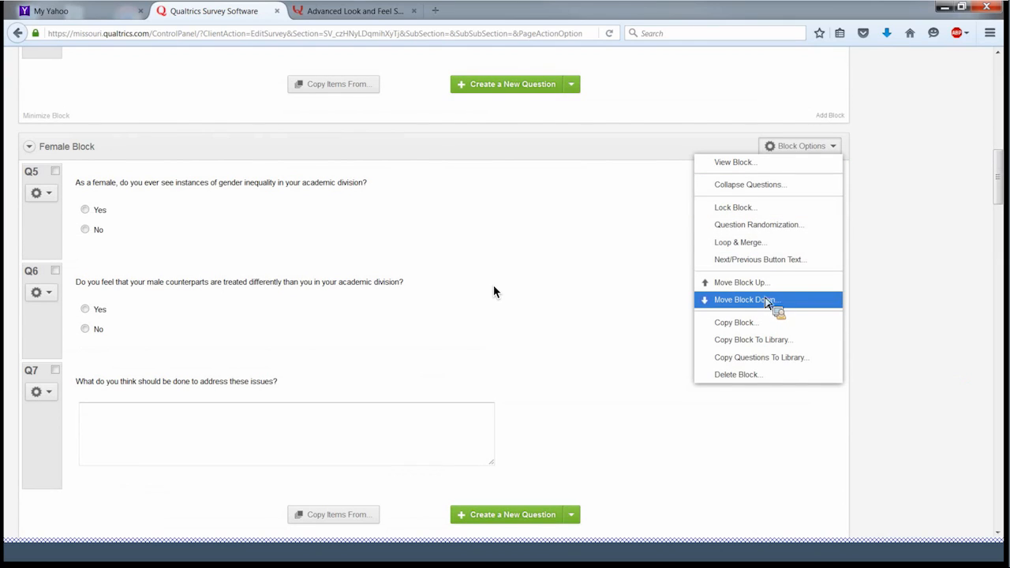
left_click(757, 225)
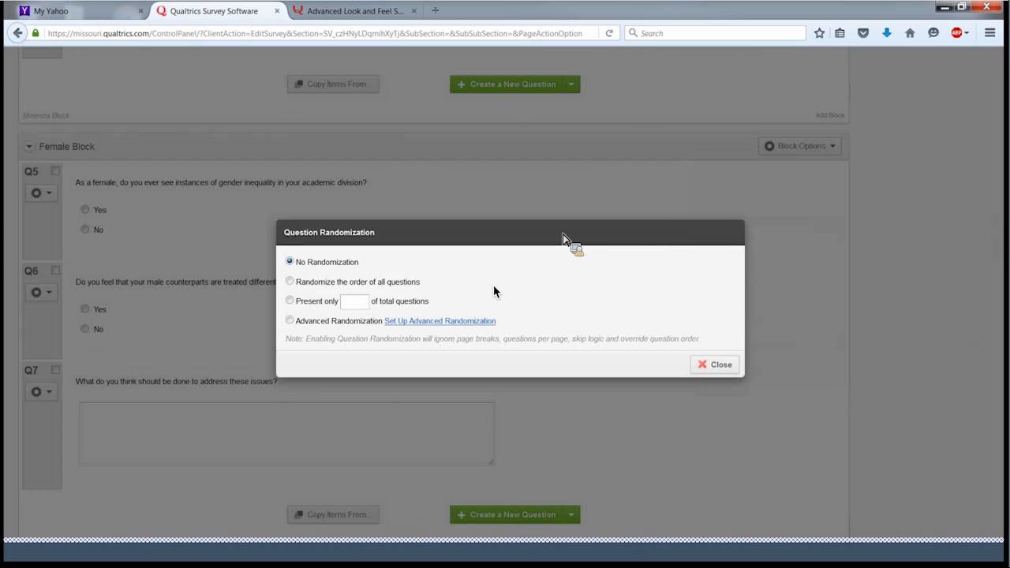
left_click(424, 322)
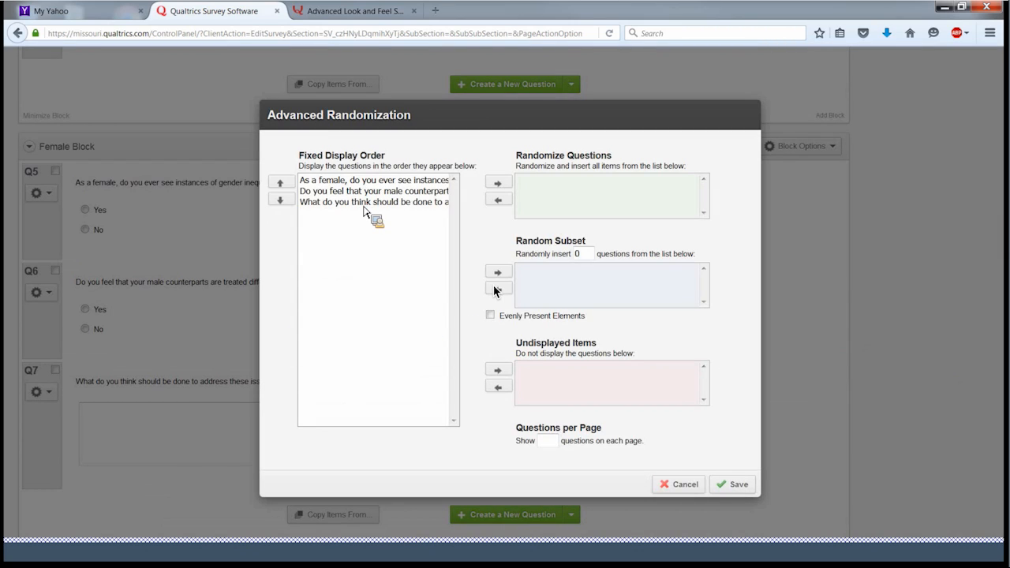
left_click(376, 181)
left_click(497, 184)
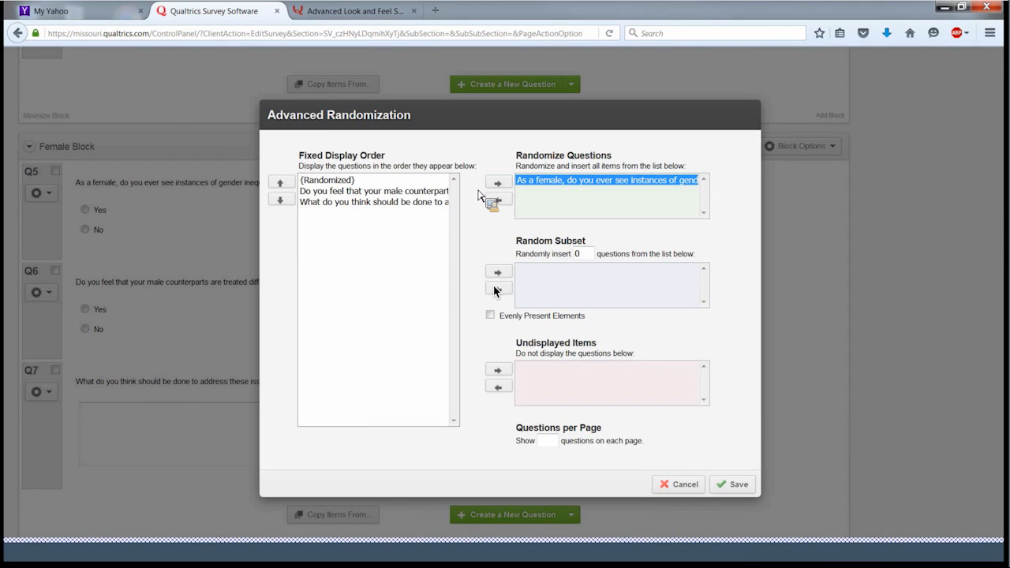
left_click(499, 185)
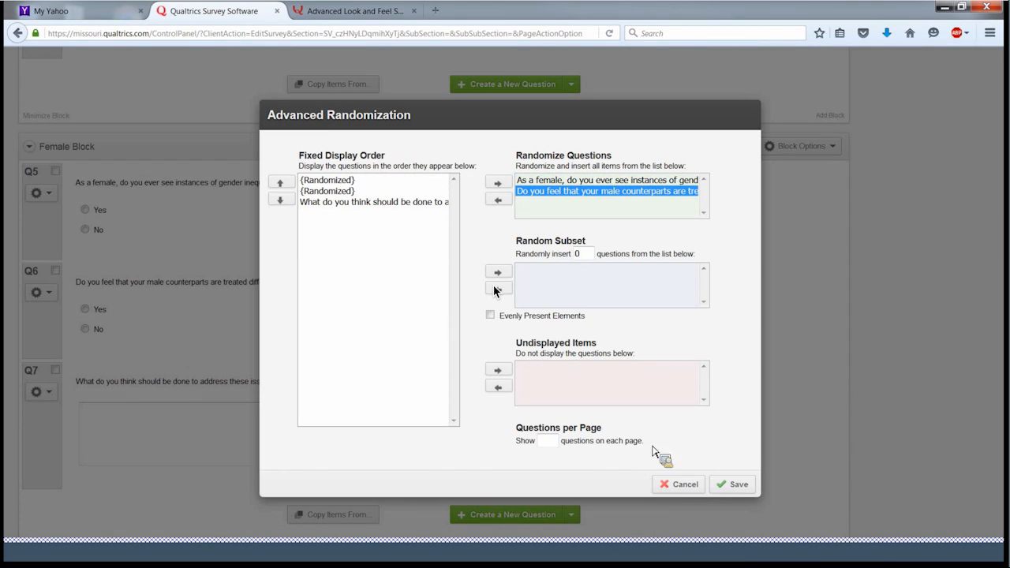
left_click(734, 484)
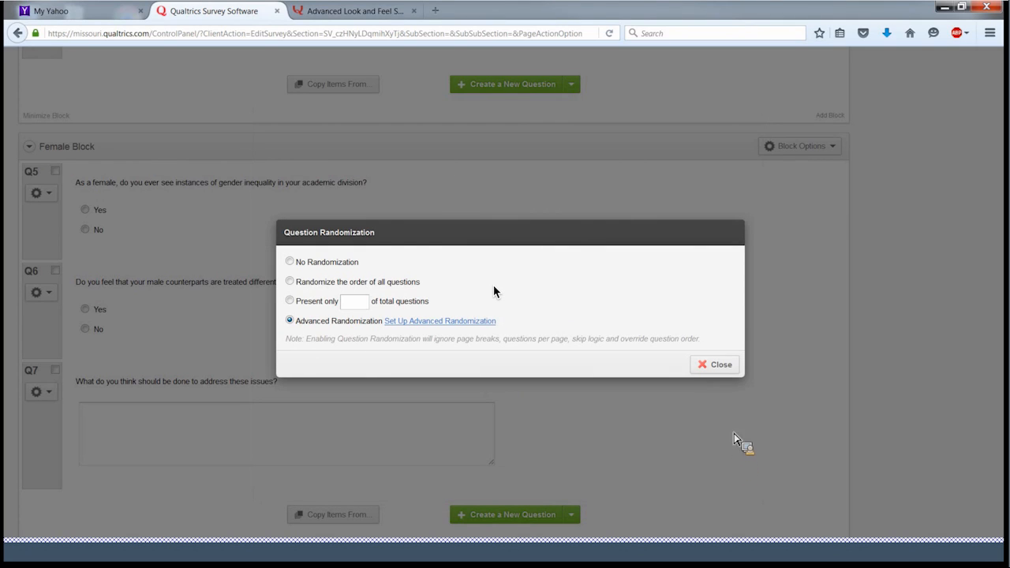
left_click(725, 369)
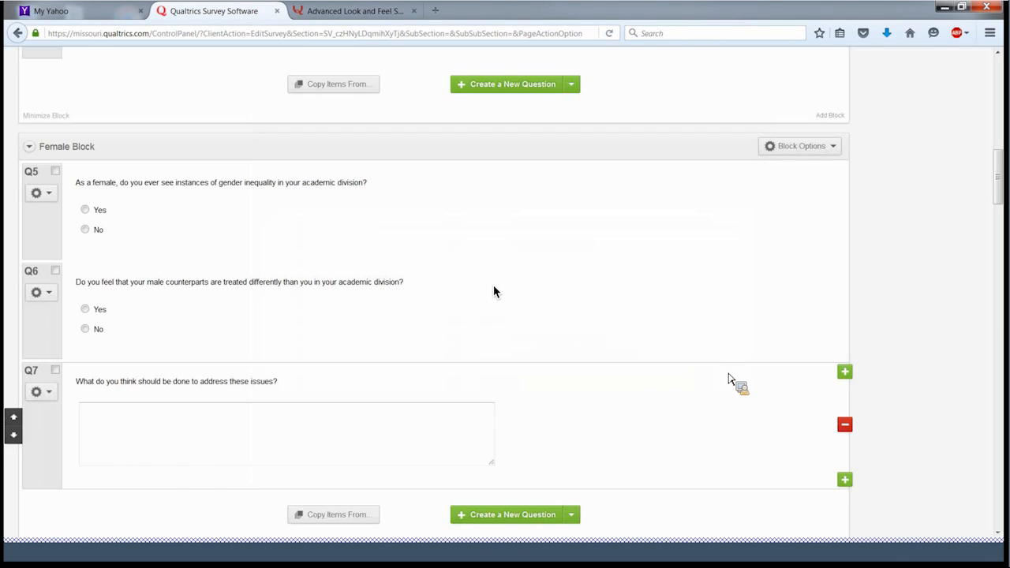
scroll(493, 292, "up", 6)
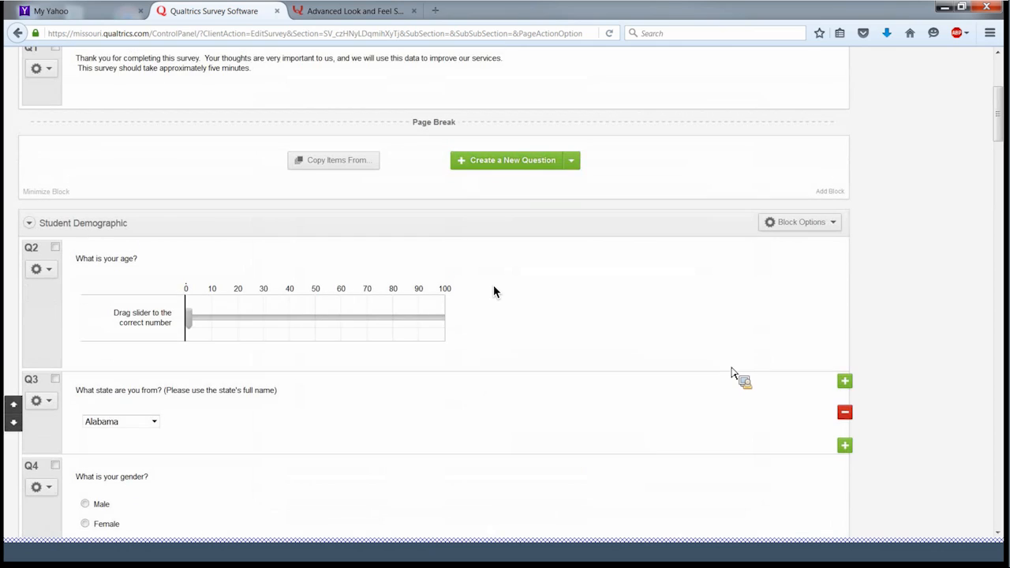
- View the Survey Flow through Block Randomization's Advanced Randomization, then cancel out of it
scroll(494, 292, "up", 3)
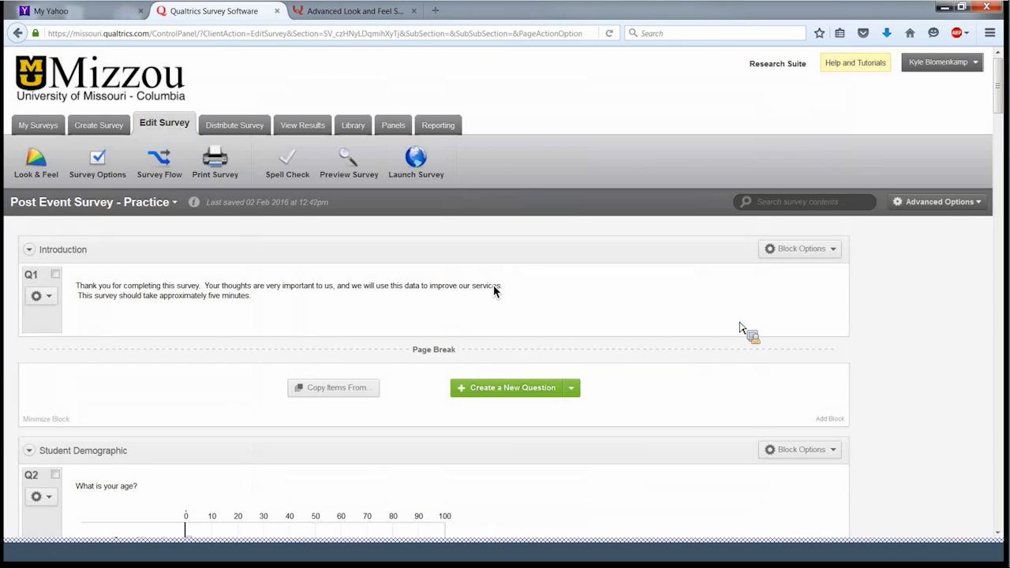
left_click(950, 205)
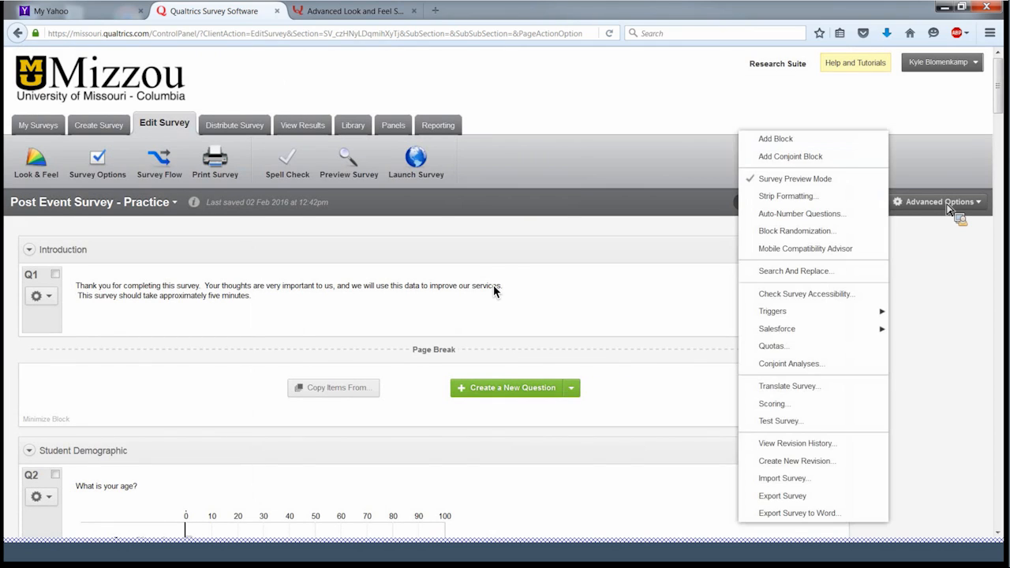
left_click(797, 232)
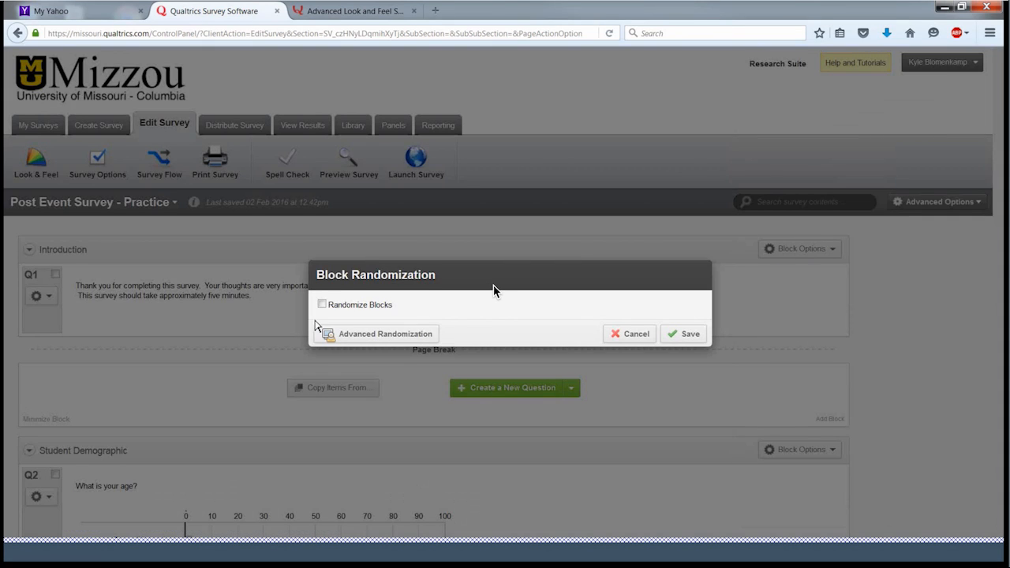
left_click(359, 334)
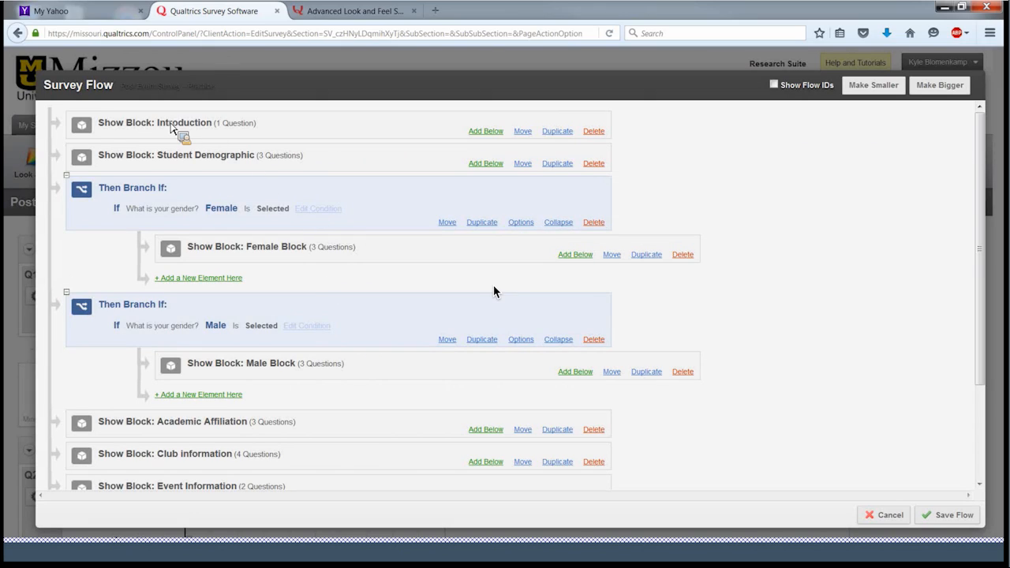
left_click(892, 515)
- Confirm discarding the Survey Flow changes with OK
left_click(553, 253)
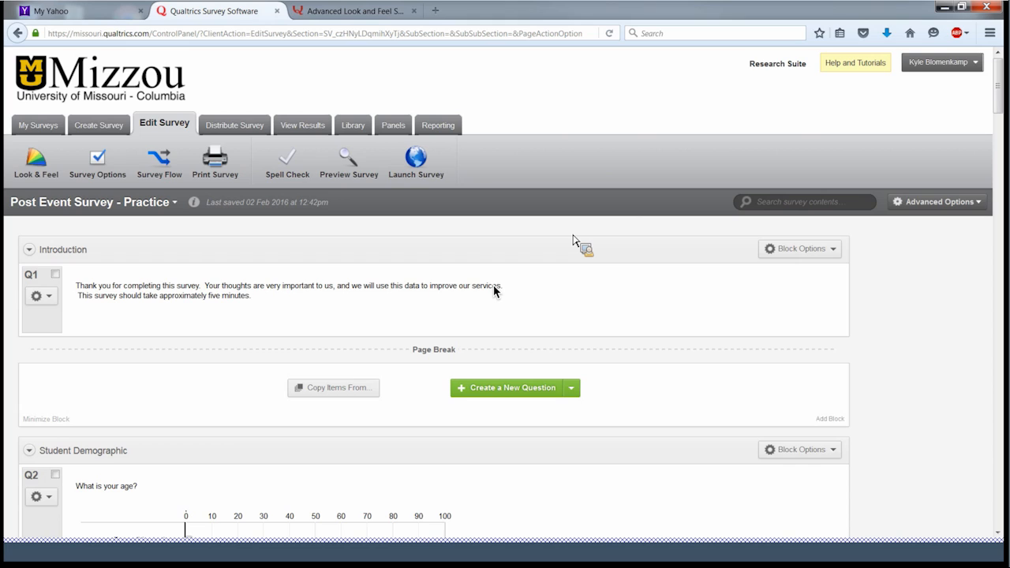
- Load doit.missouri.edu in a new tab and go to its IT Training page
left_click(442, 10)
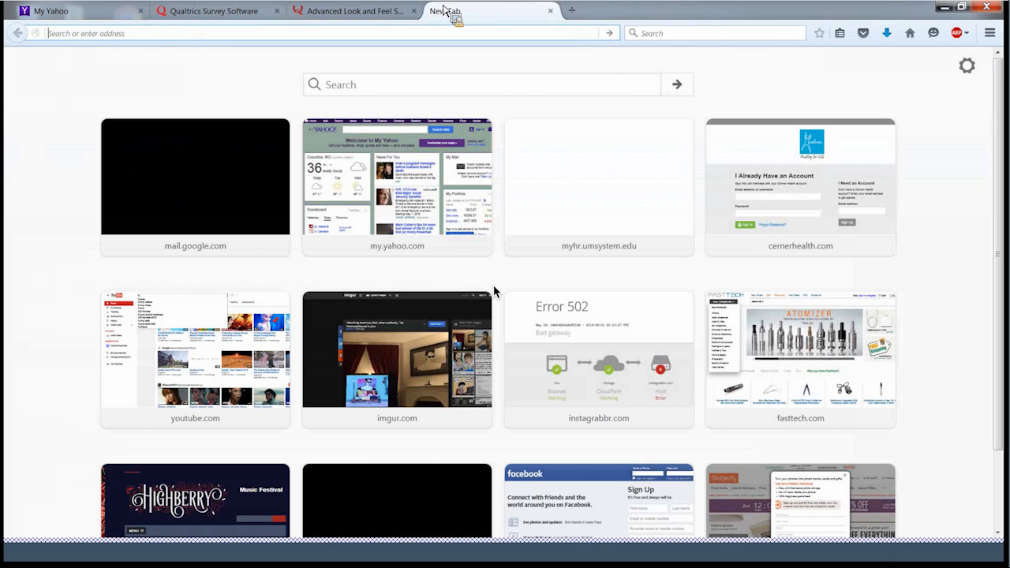
type("doit.missouri")
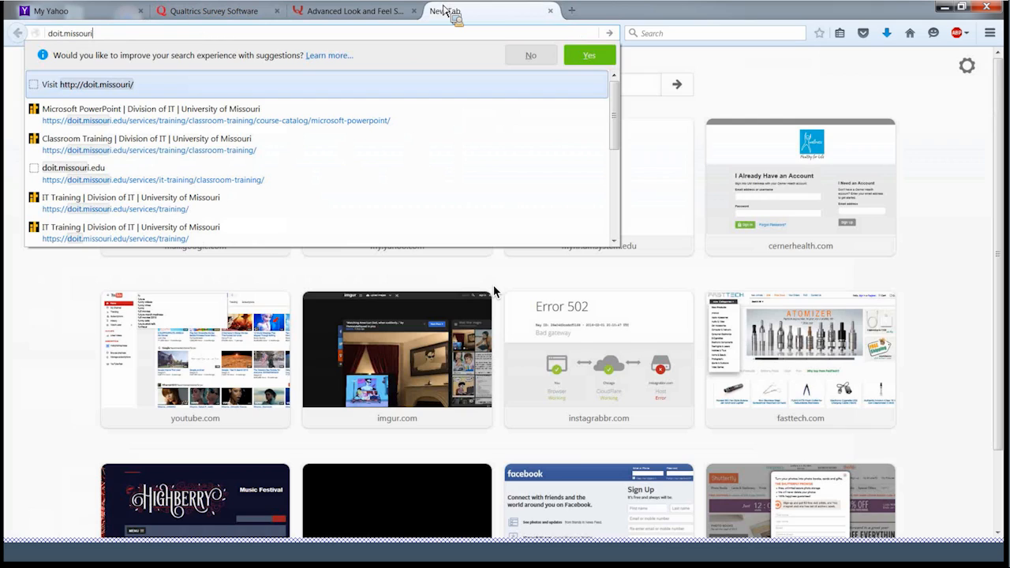
type(".edu")
key("Return")
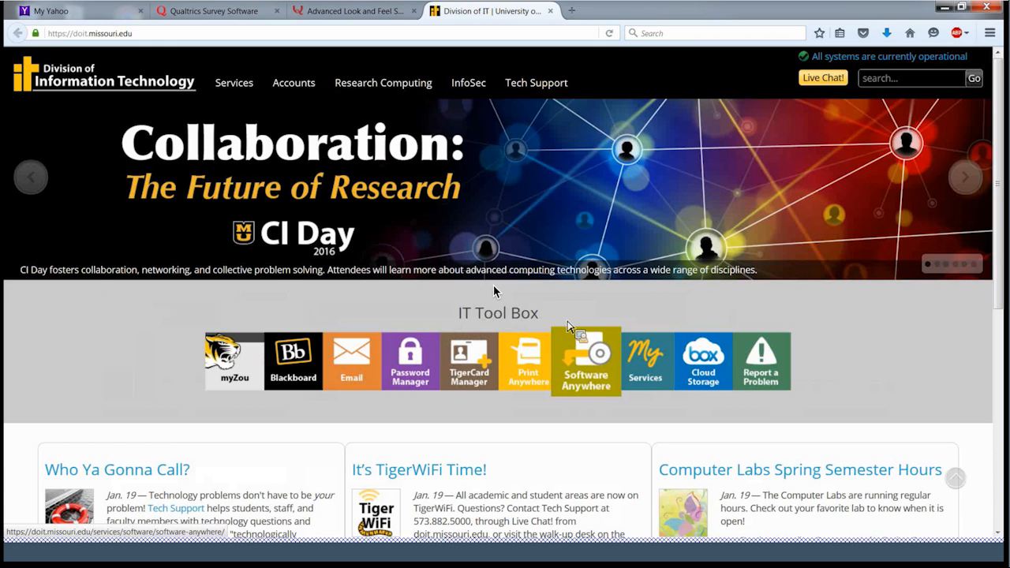
left_click_drag(569, 325, 494, 292)
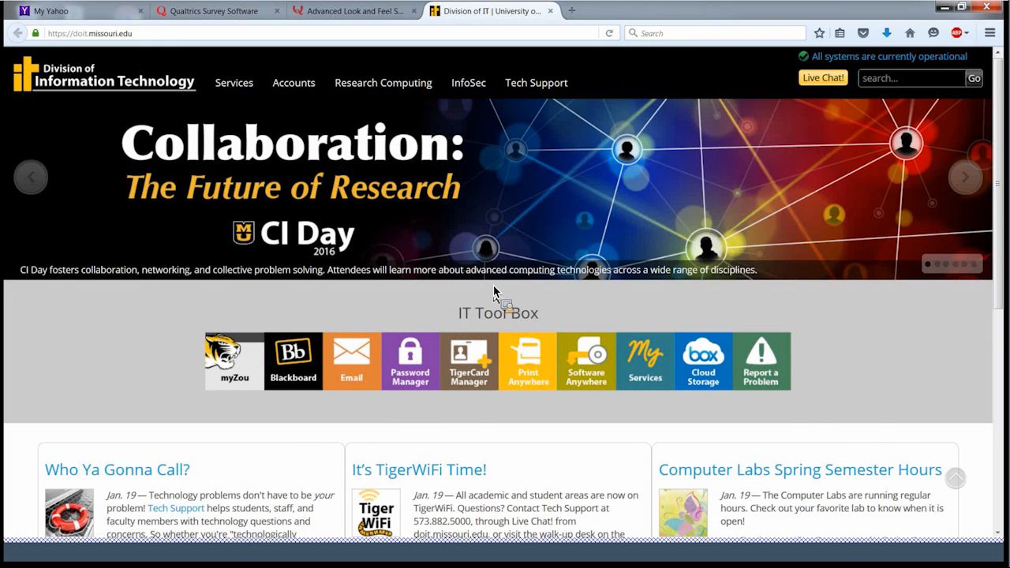
scroll(494, 291, "down", 5)
left_click(447, 440)
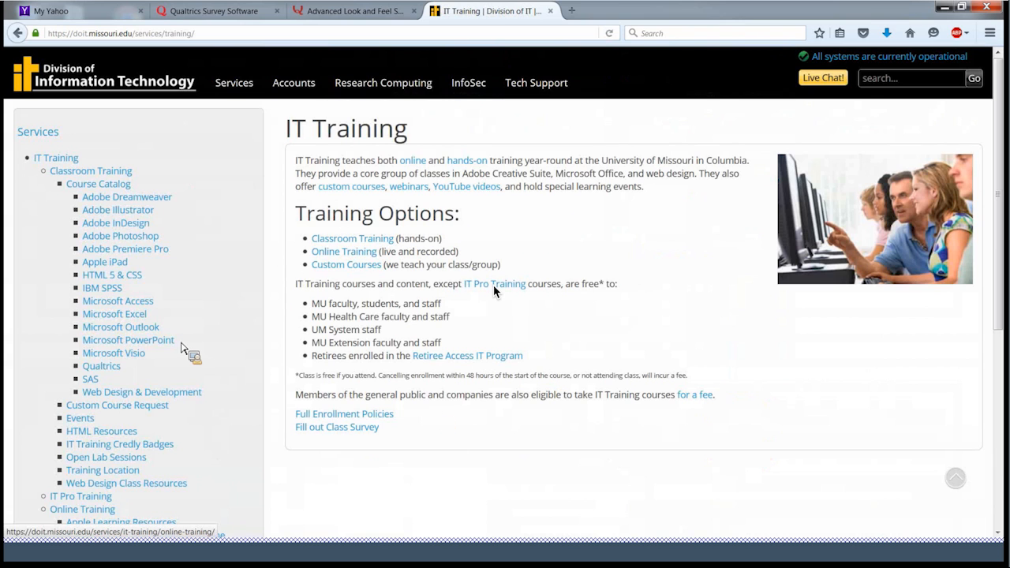
- Open the Qualtrics training information from the IT Training sidebar
left_click(119, 369)
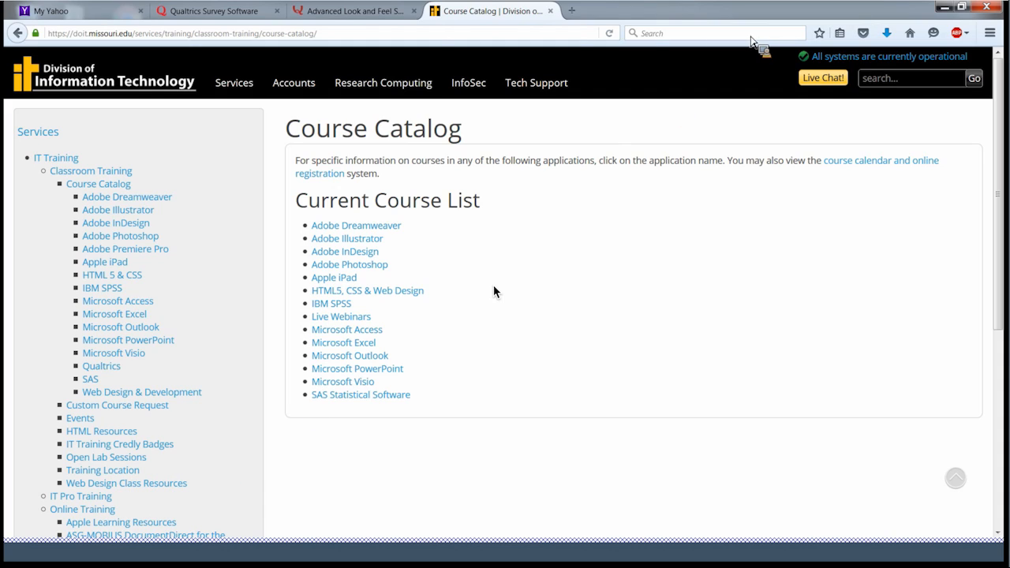
- Go to training.missouri.edu and log in with the User ID
left_click(435, 35)
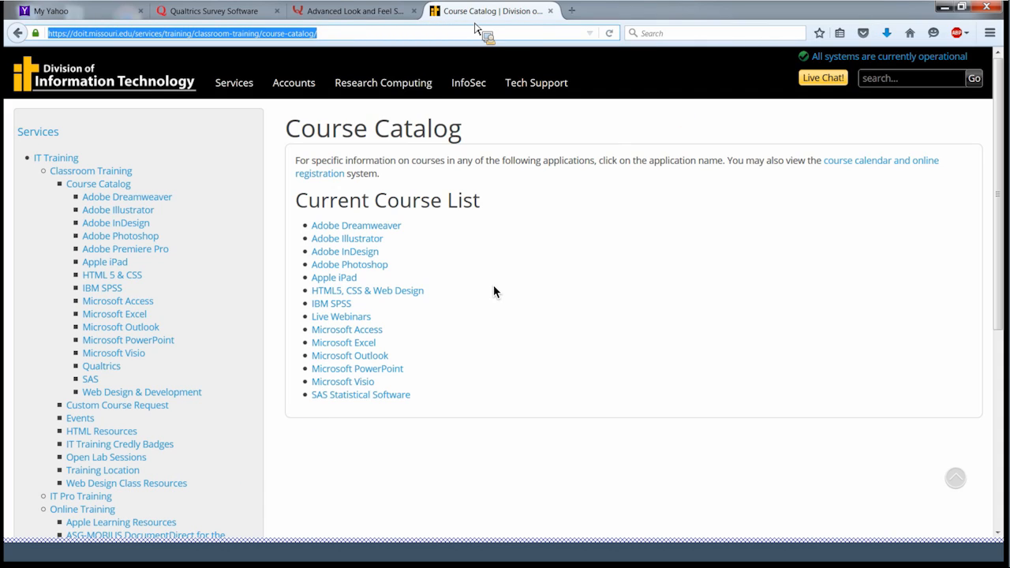
type("training.missouri.edu/")
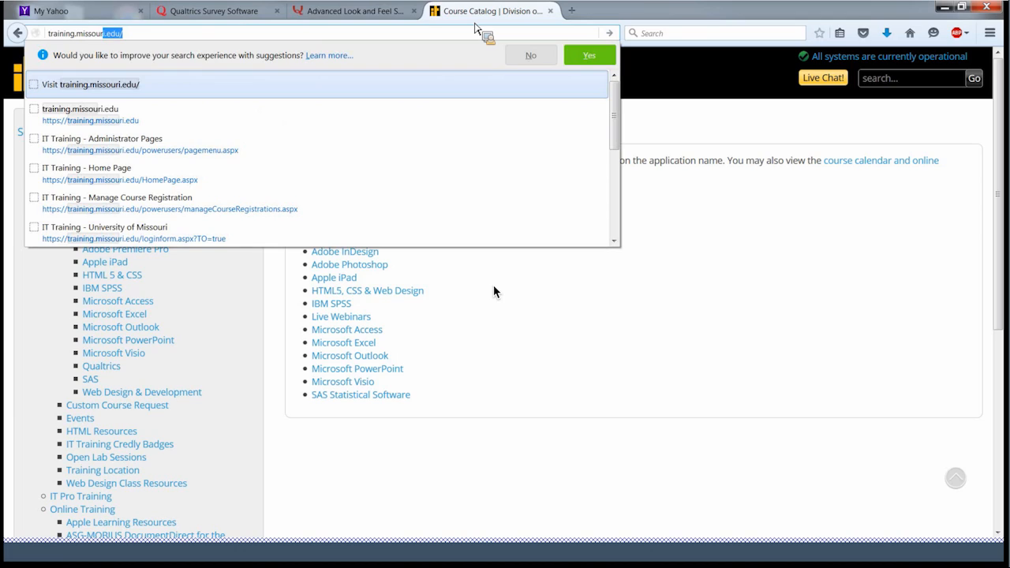
key("Return")
type("j")
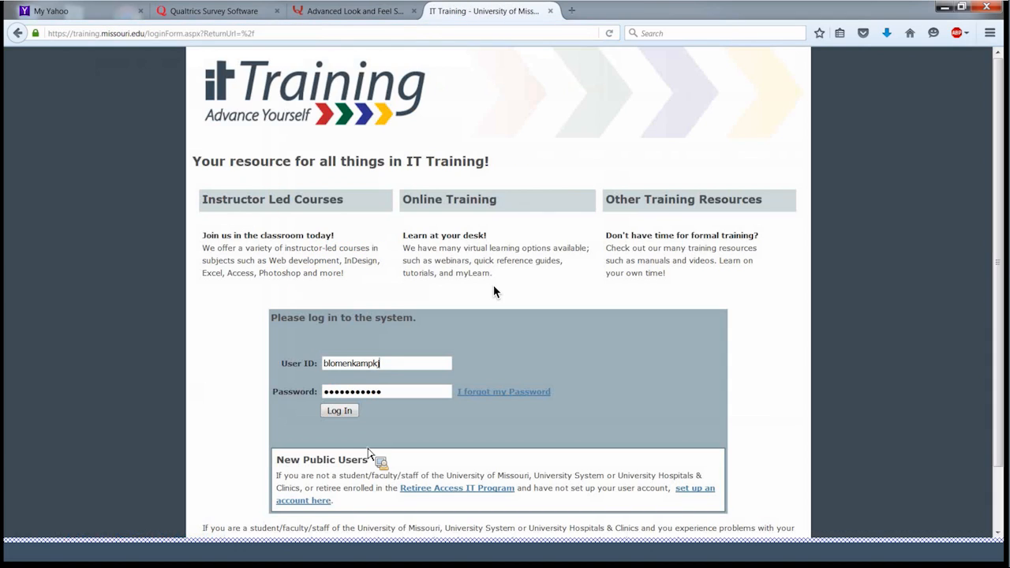
left_click(351, 412)
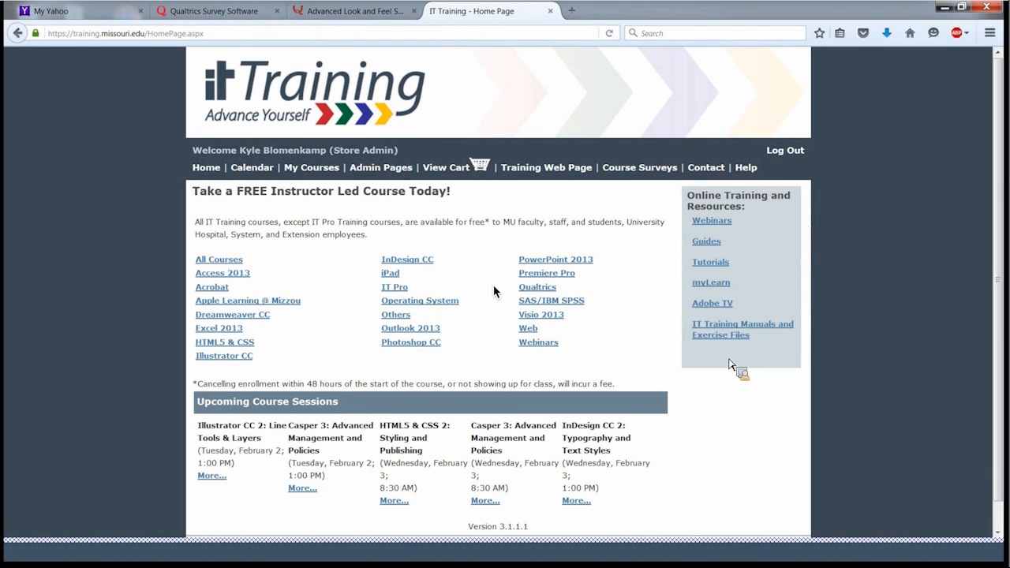
- Show IT Training Manuals and Exercise Files filtered to Qualtrics training materials
left_click(743, 337)
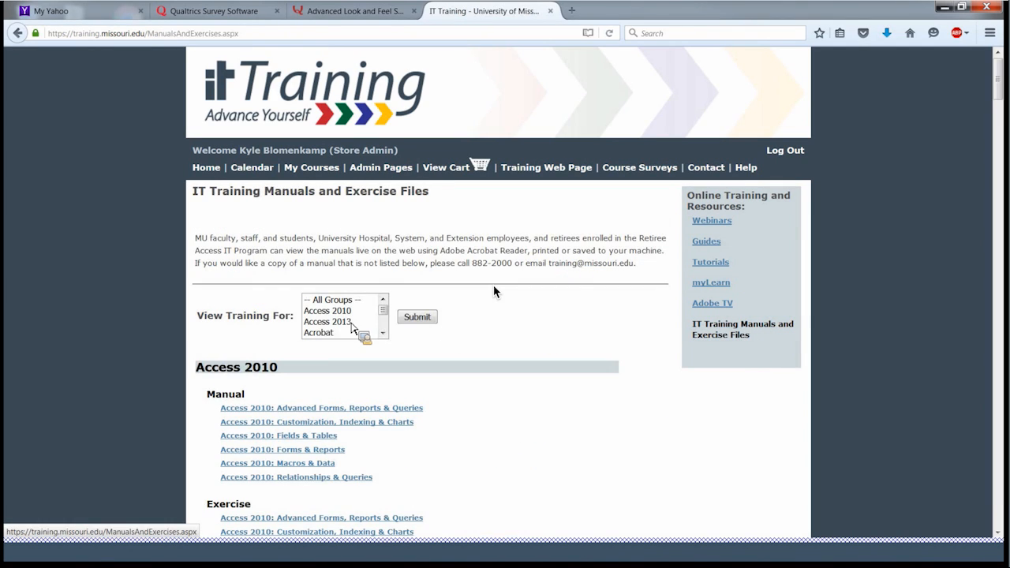
scroll(384, 320, "down", 10)
scroll(384, 324, "down", 1)
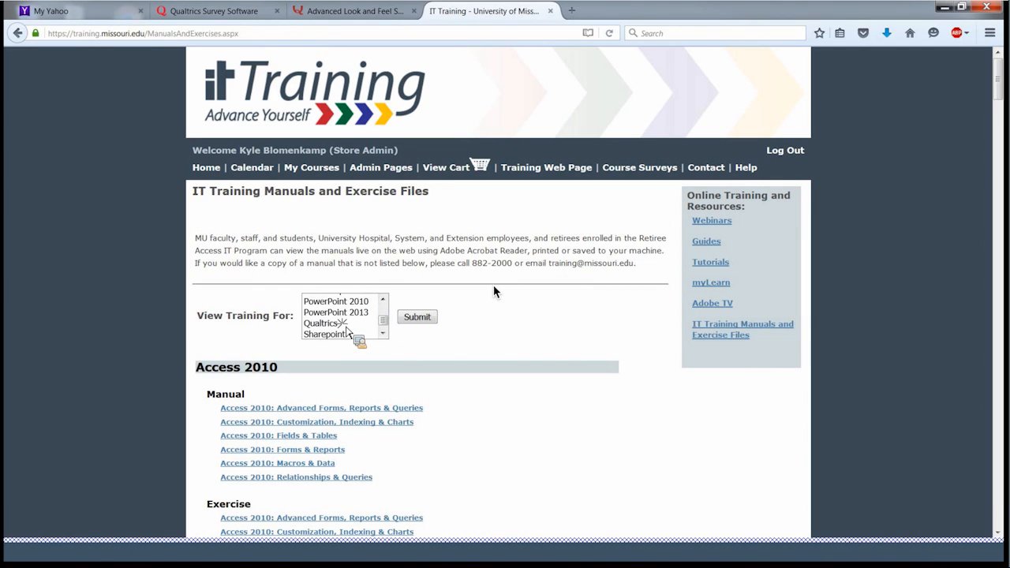
left_click(339, 323)
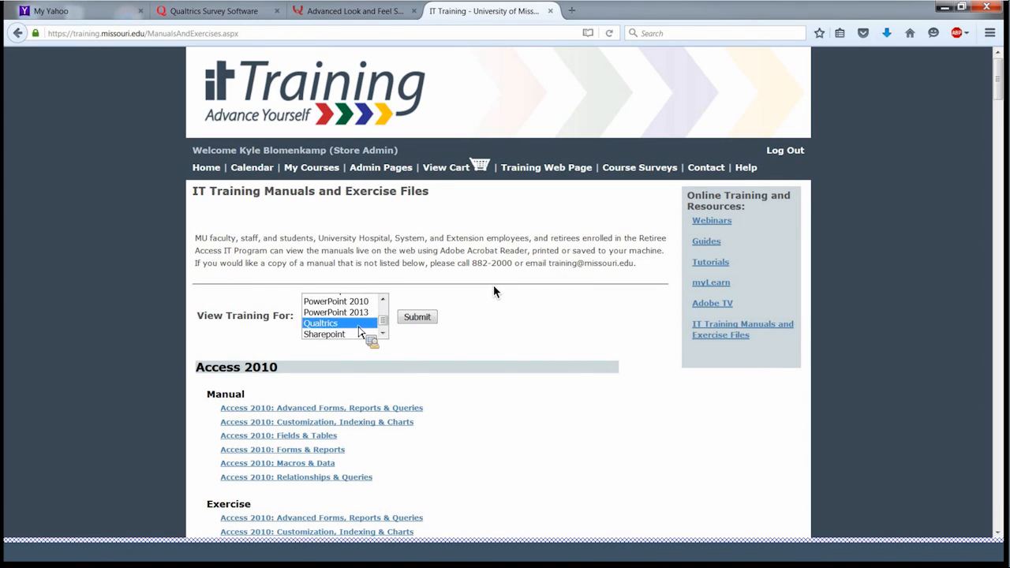
left_click(417, 317)
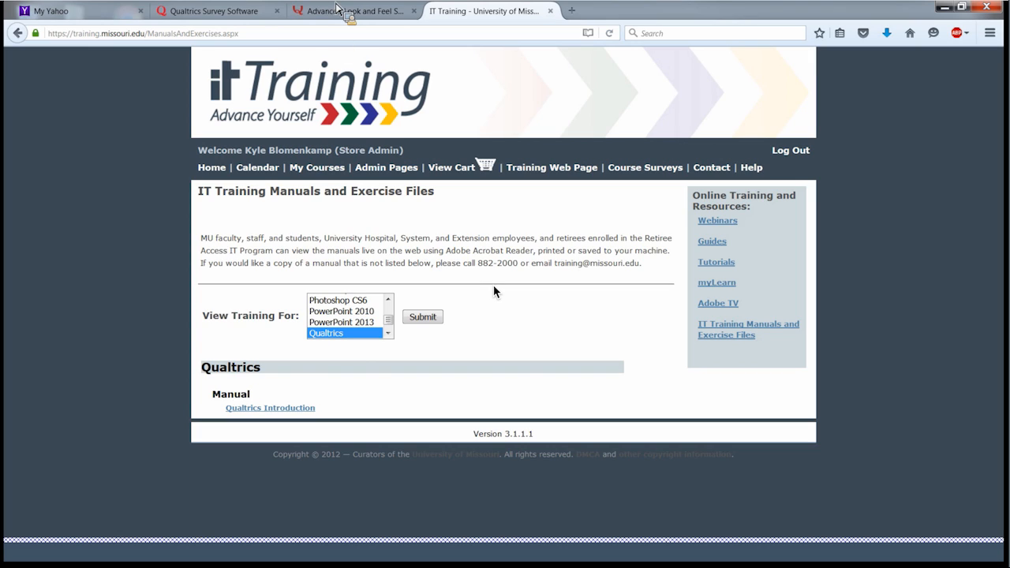
- Back in Qualtrics, view the recorded responses, then go to the Reporting section's reports
left_click(246, 21)
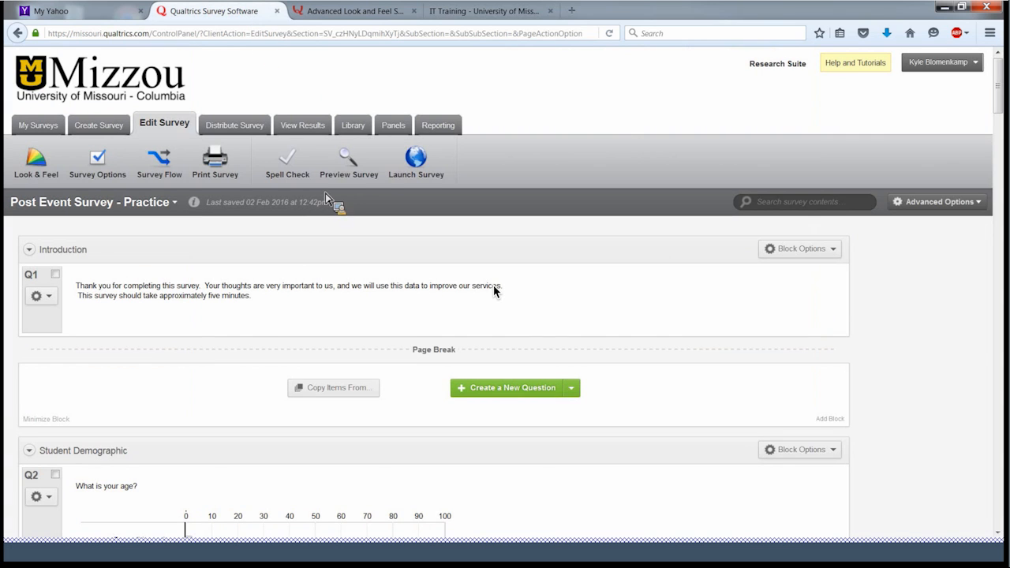
left_click(310, 128)
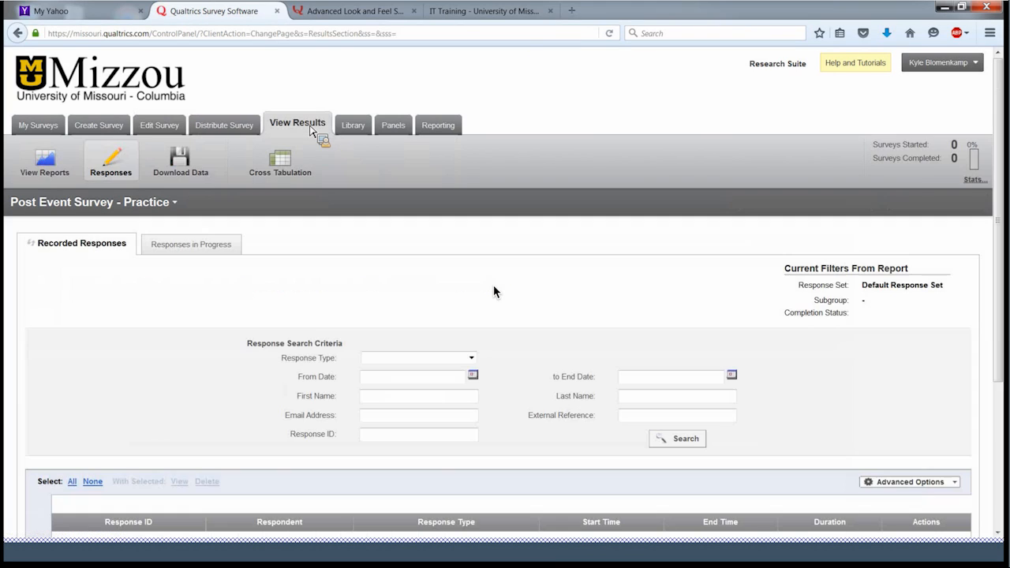
scroll(494, 292, "down", 4)
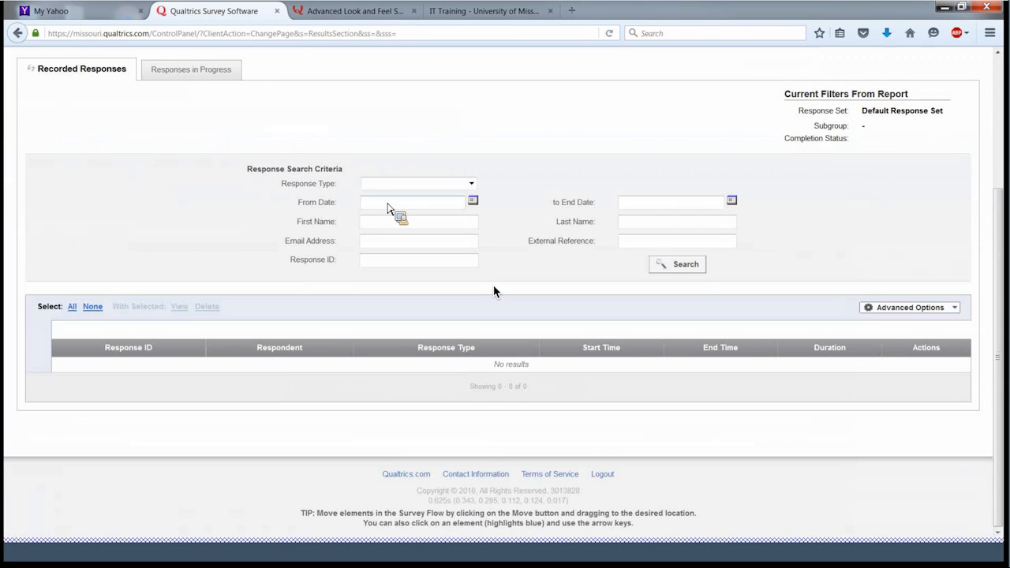
scroll(387, 207, "up", 3)
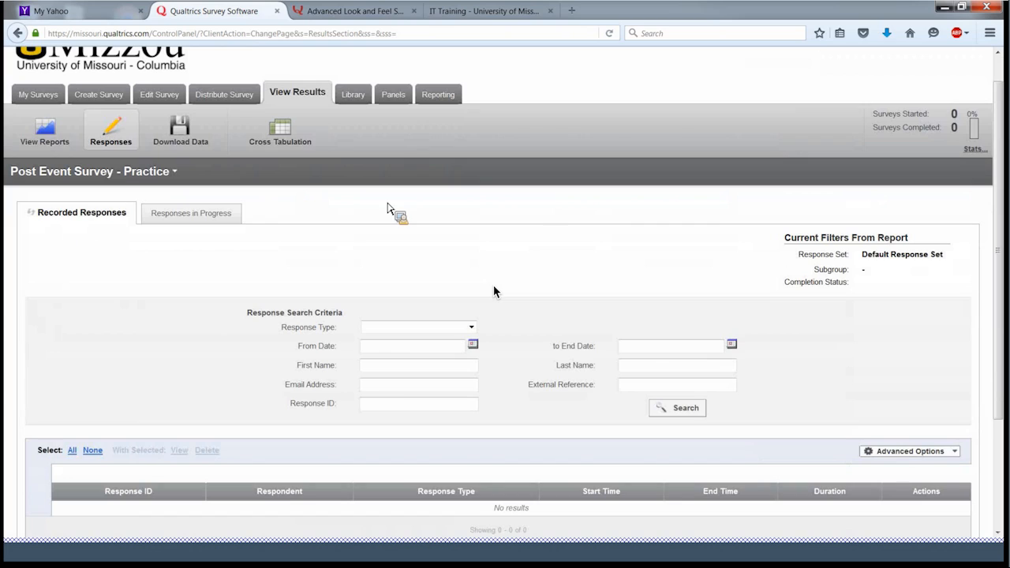
left_click(438, 95)
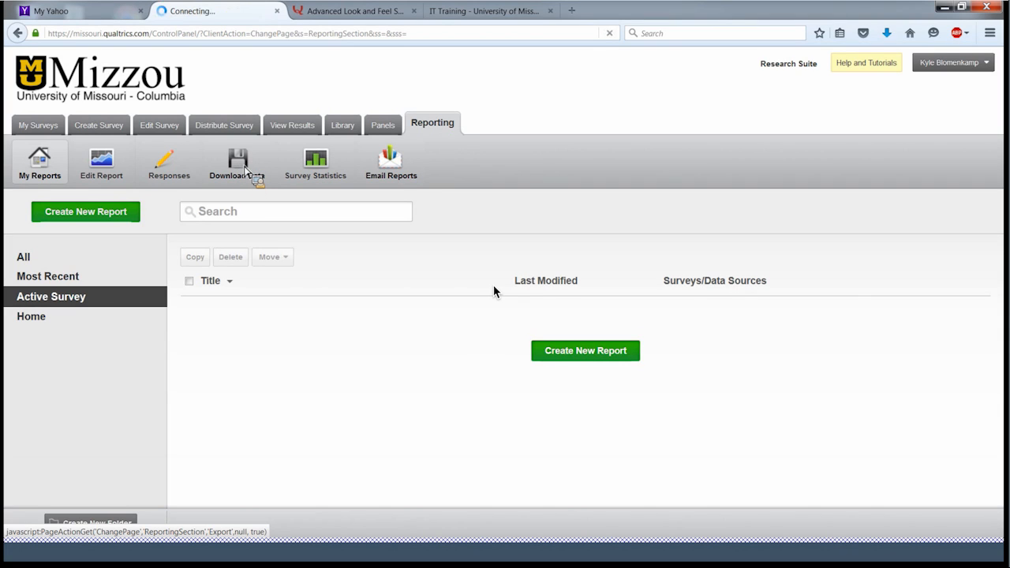
- Review the Download Data export options and open the File Format list
scroll(332, 178, "down", 3)
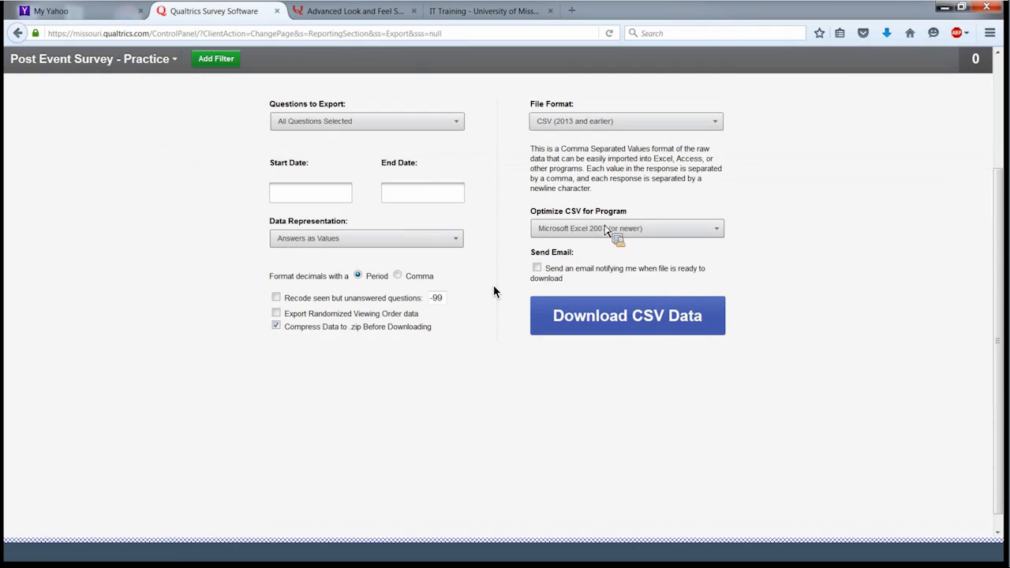
scroll(605, 230, "down", 1)
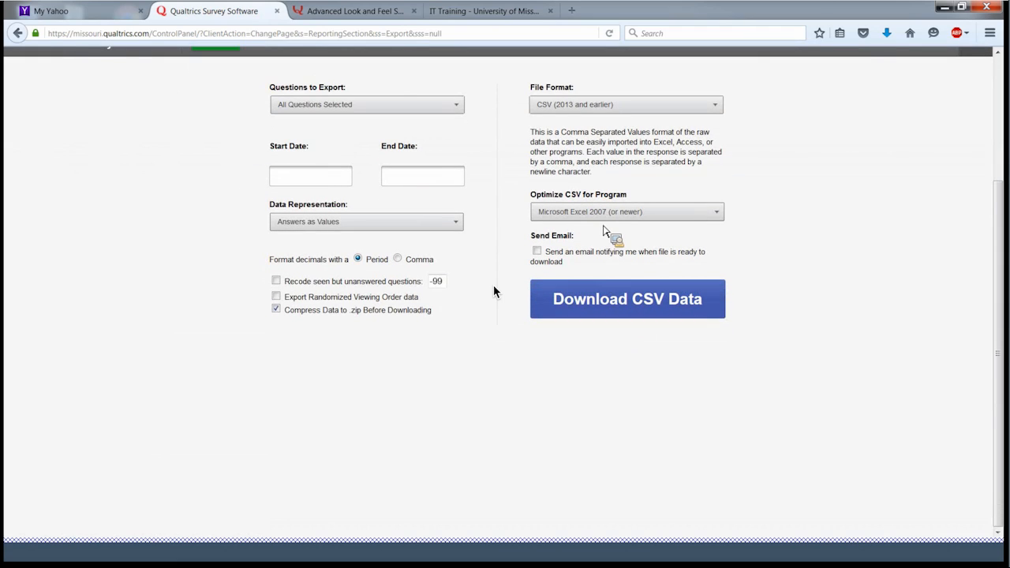
scroll(604, 230, "up", 3)
left_click(652, 251)
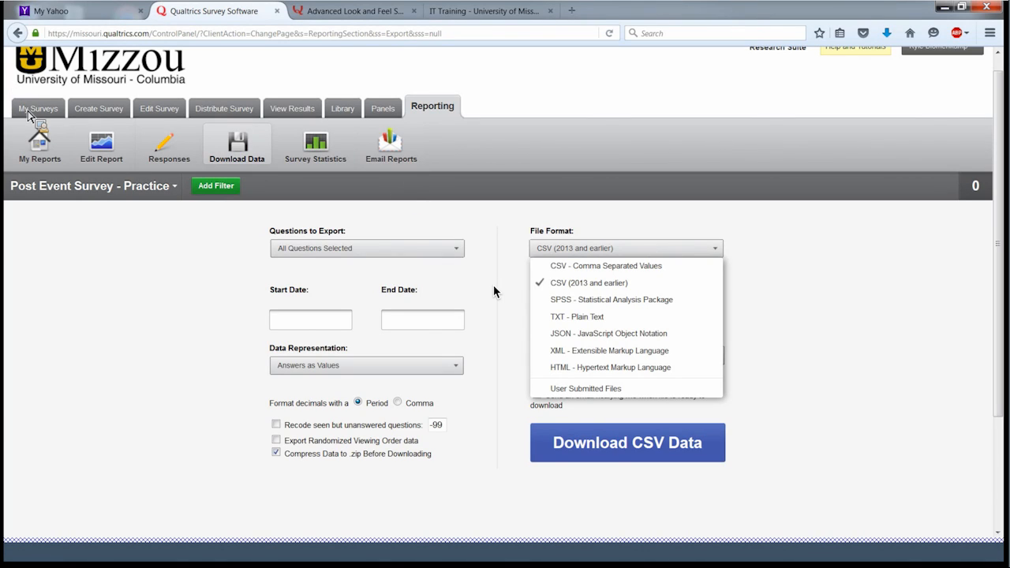
- Open Post Event Survey - Practice from My Surveys and cancel out of Survey Options
left_click(32, 115)
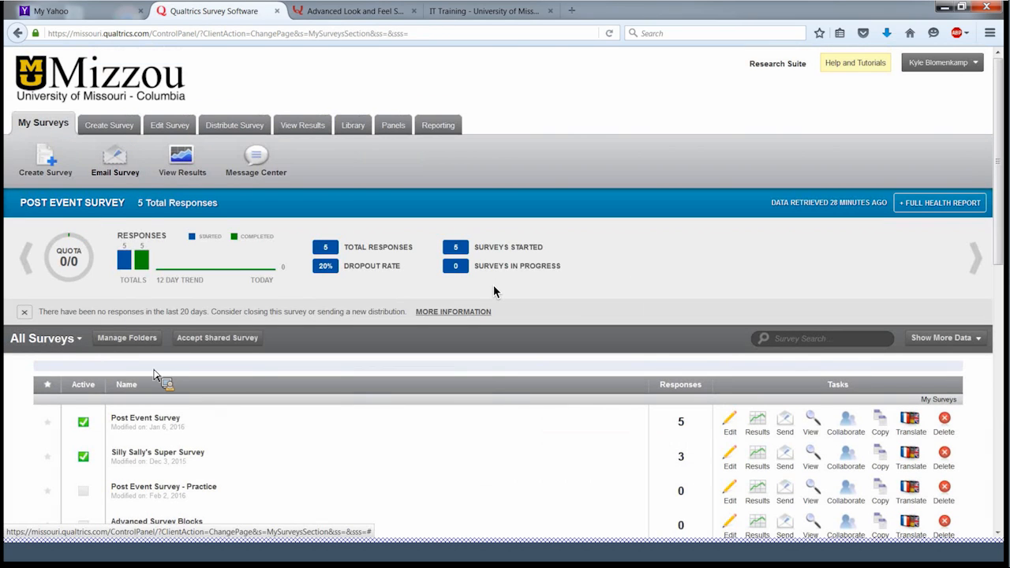
scroll(146, 359, "down", 3)
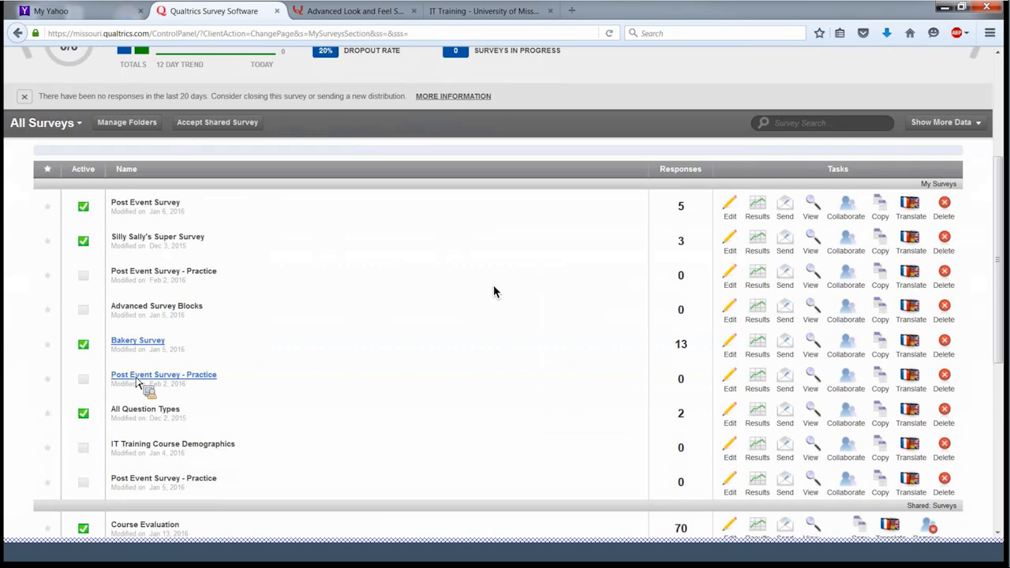
left_click(137, 377)
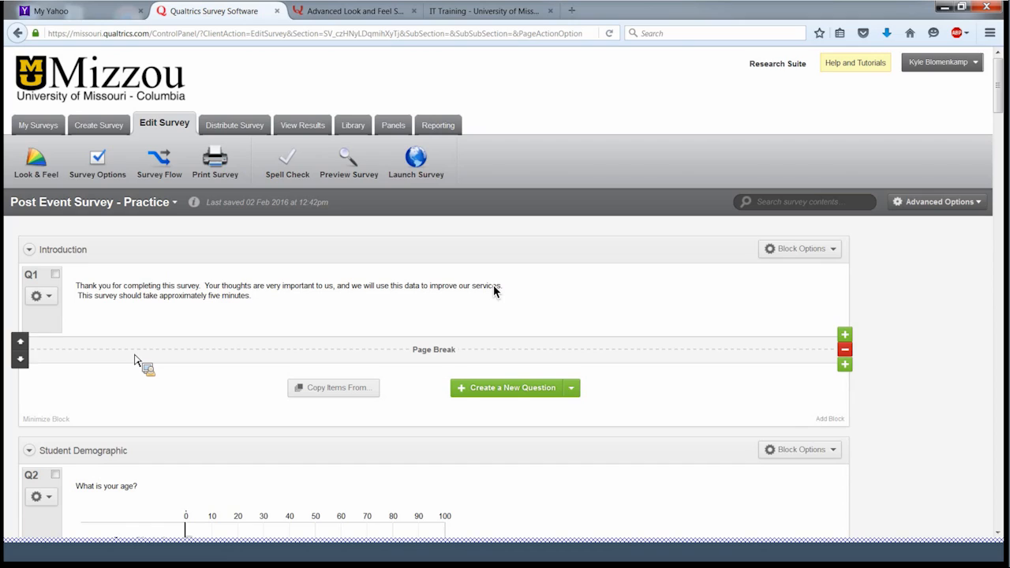
left_click(117, 170)
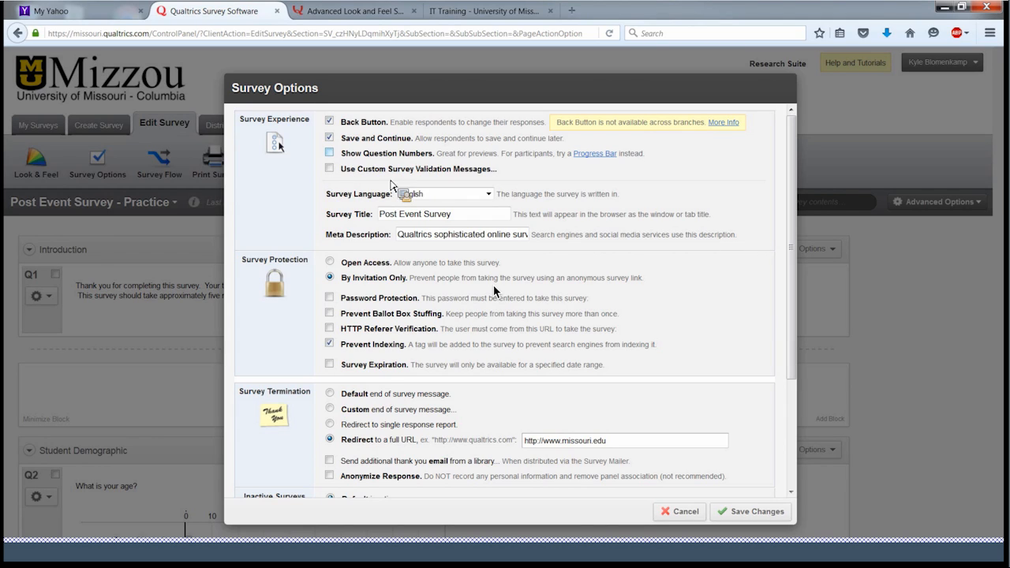
left_click(680, 511)
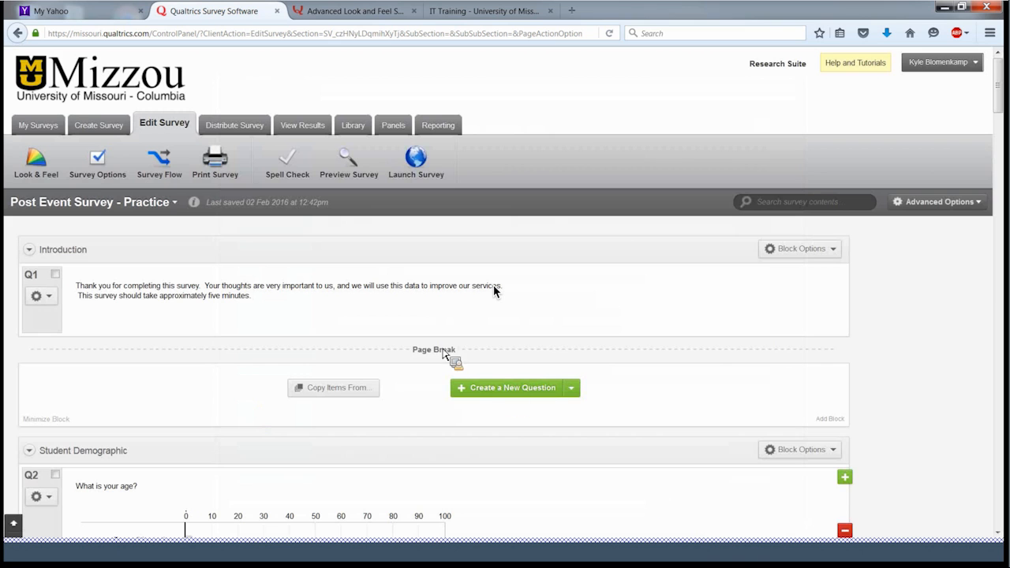
left_click(45, 178)
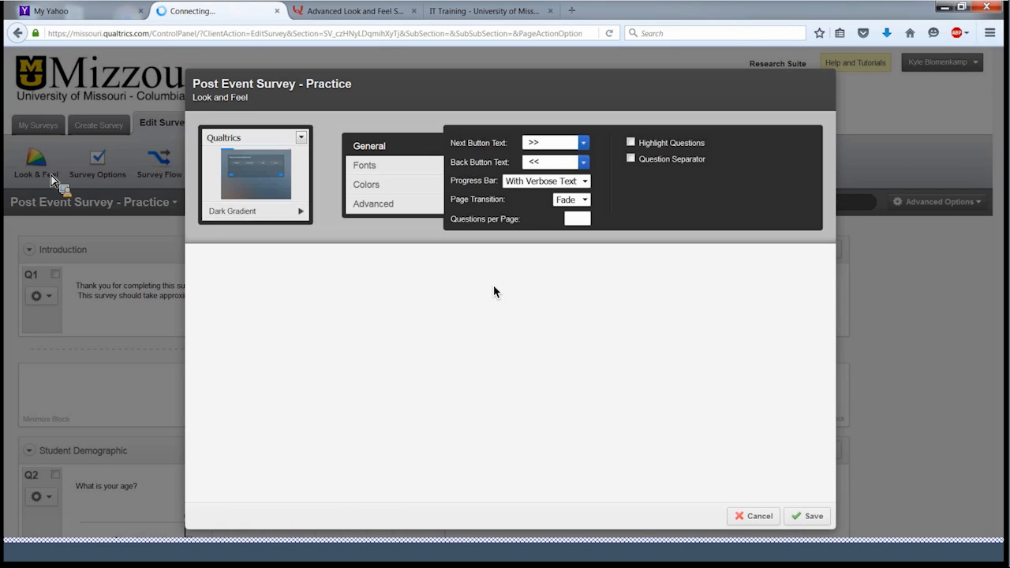
left_click(585, 181)
left_click(586, 183)
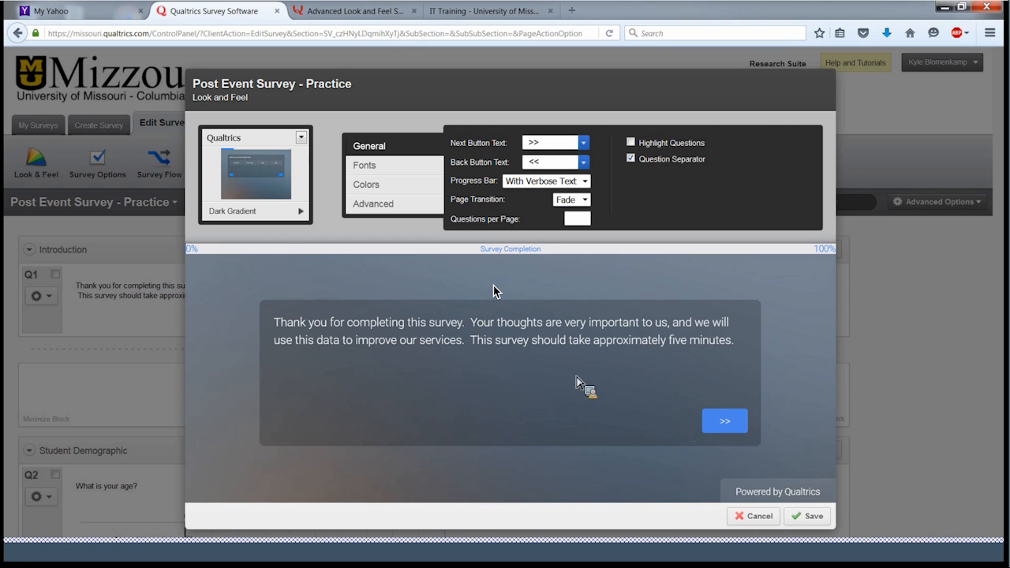
left_click(753, 517)
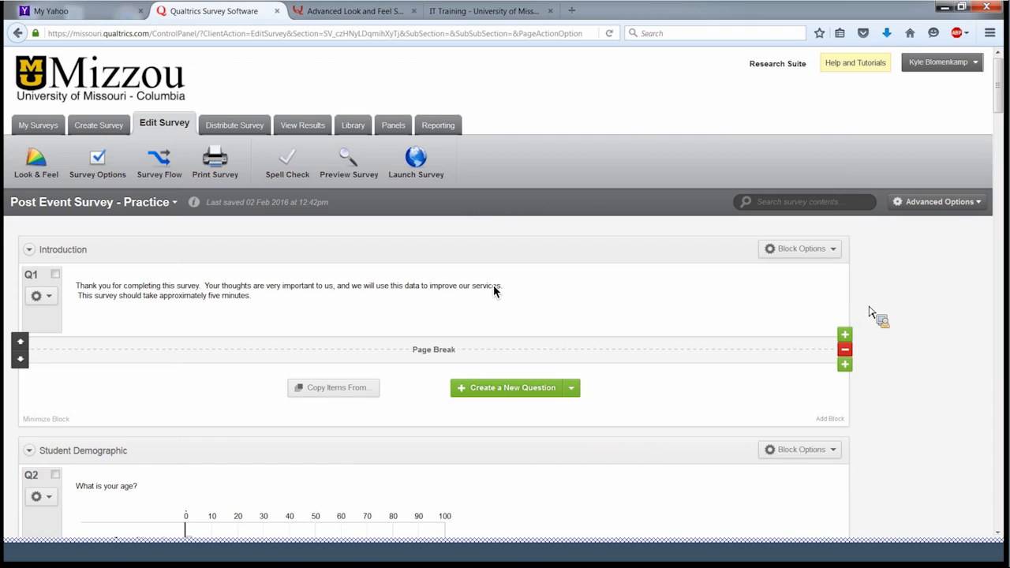
left_click(941, 205)
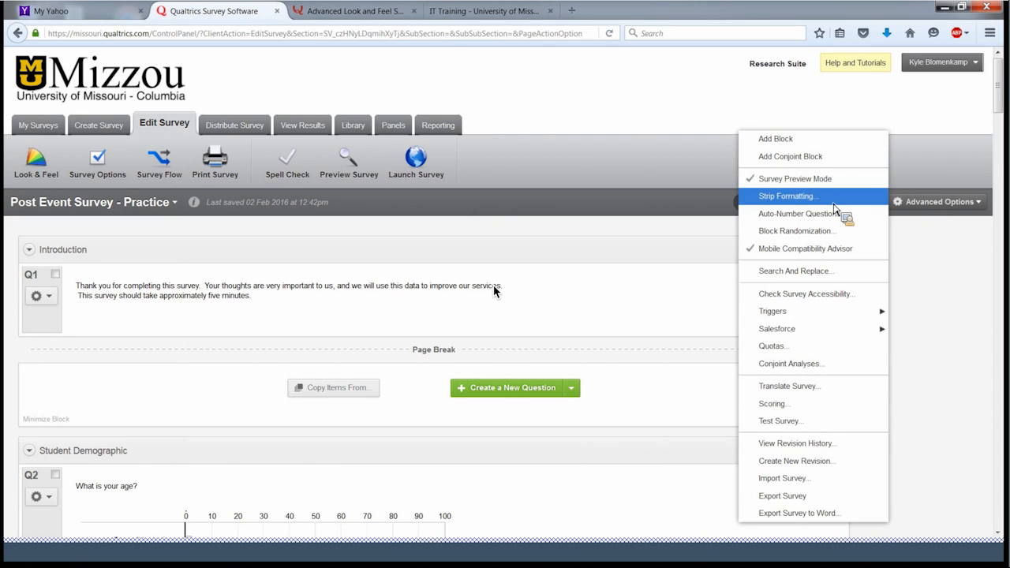
left_click(800, 214)
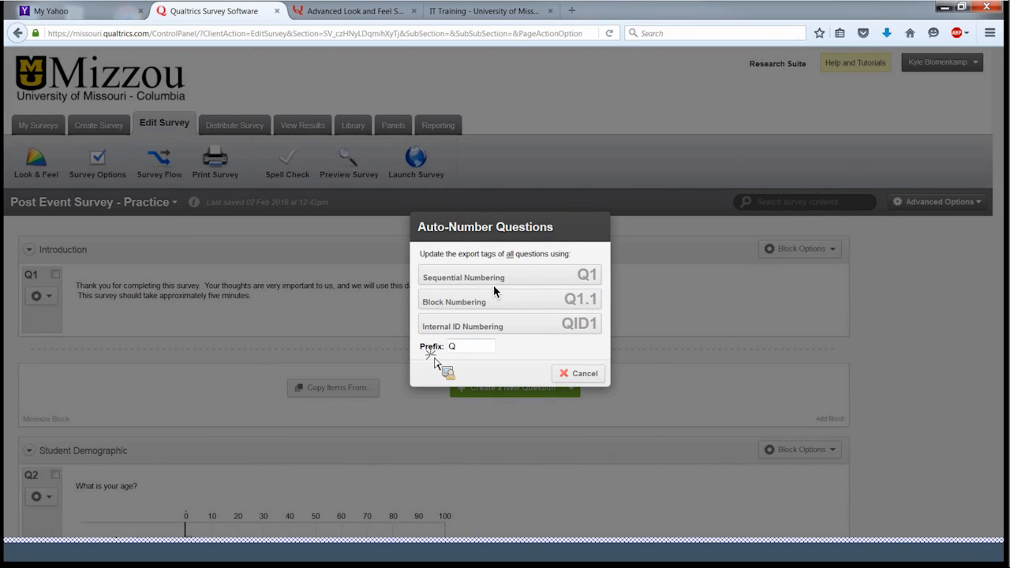
double_click(465, 352)
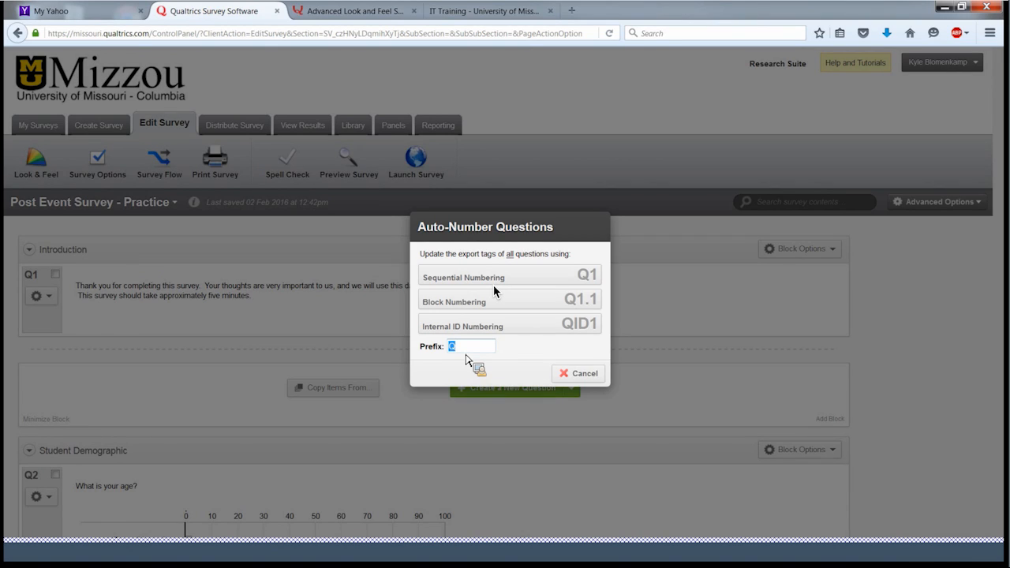
type("SW")
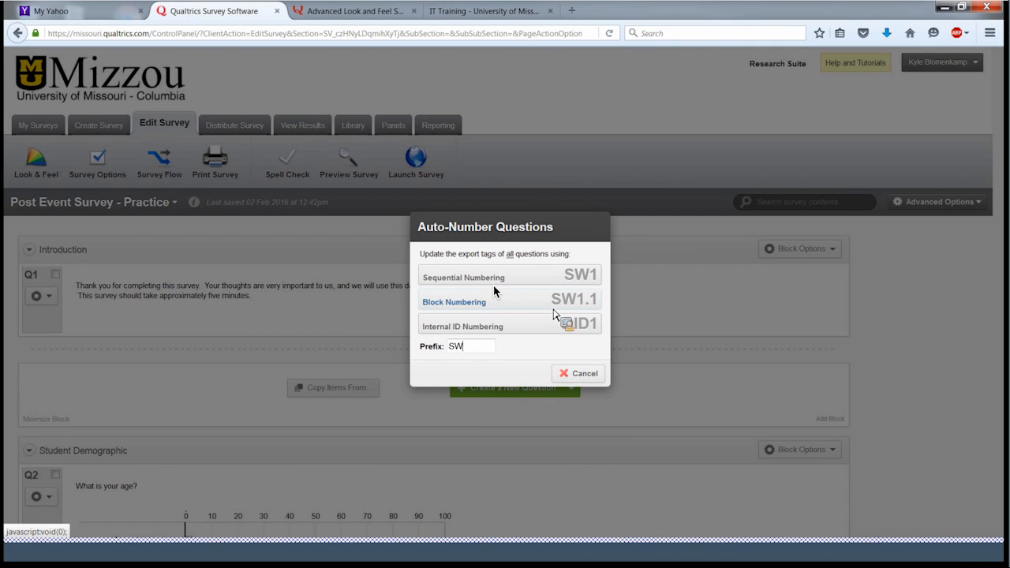
left_click(594, 377)
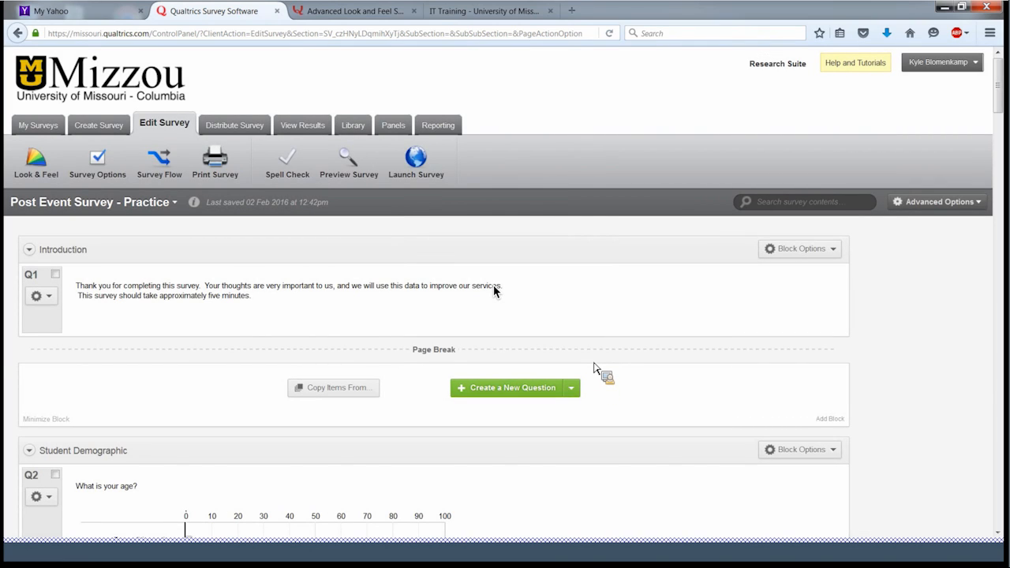
mouse_move(590, 361)
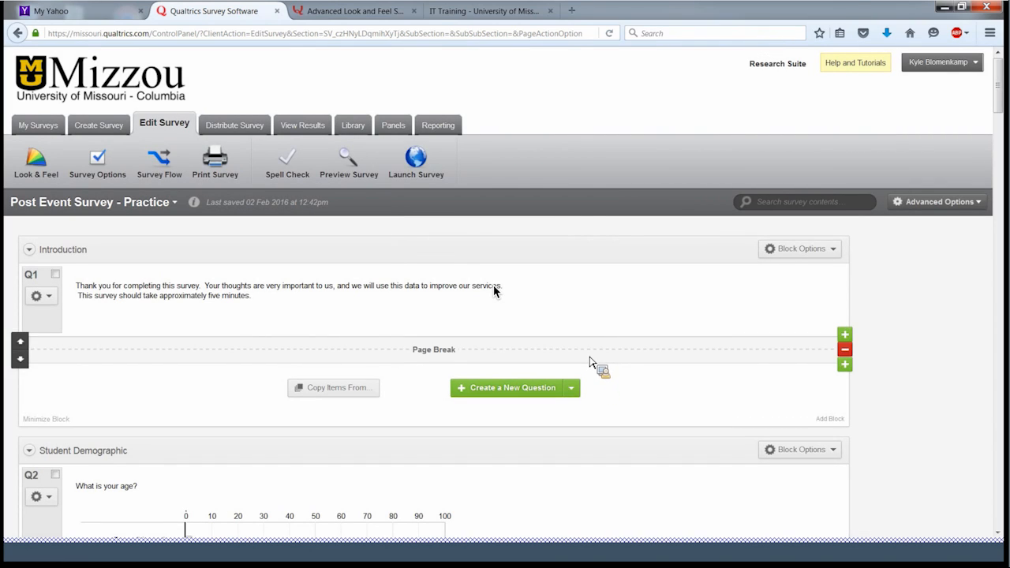
- Rename the Q1 question tag to One
left_click(40, 279)
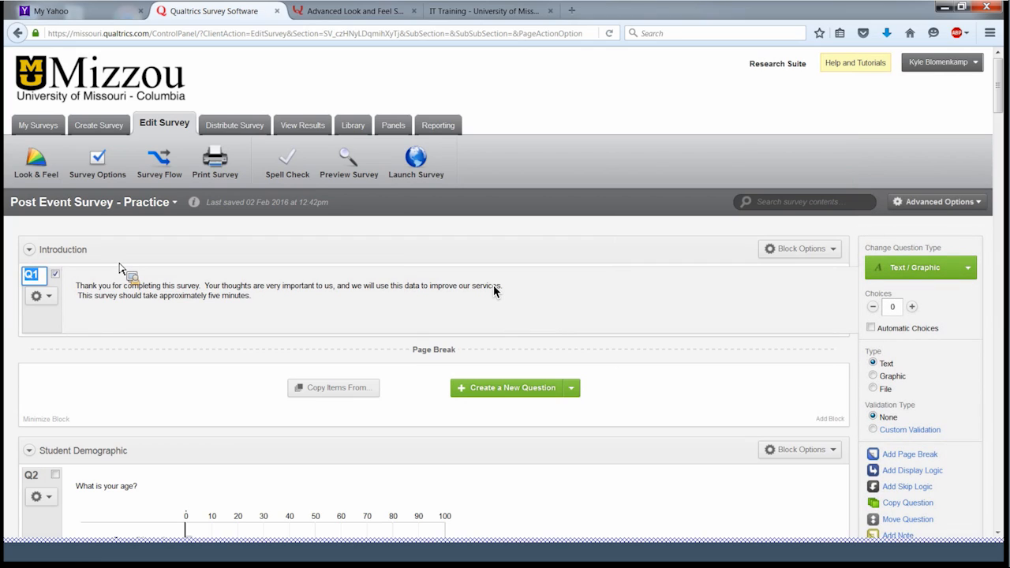
type("ONe")
key("BackSpace")
key("BackSpace")
type("ne")
key("Return")
- Rename the age, state, gender and first Female Block tags to Two, Do, Re and Mi
scroll(96, 382, "down", 3)
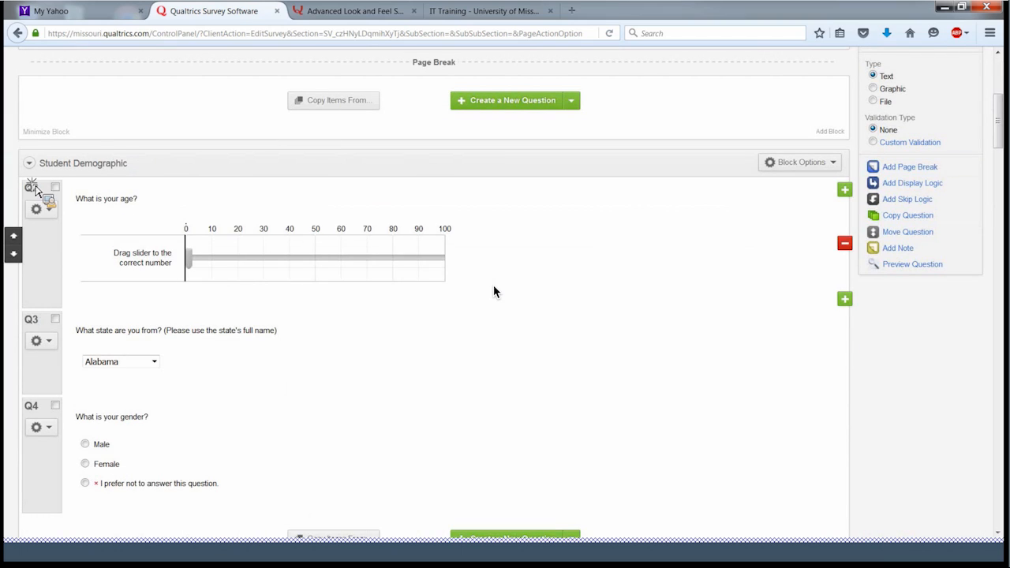
left_click(31, 187)
type("Two")
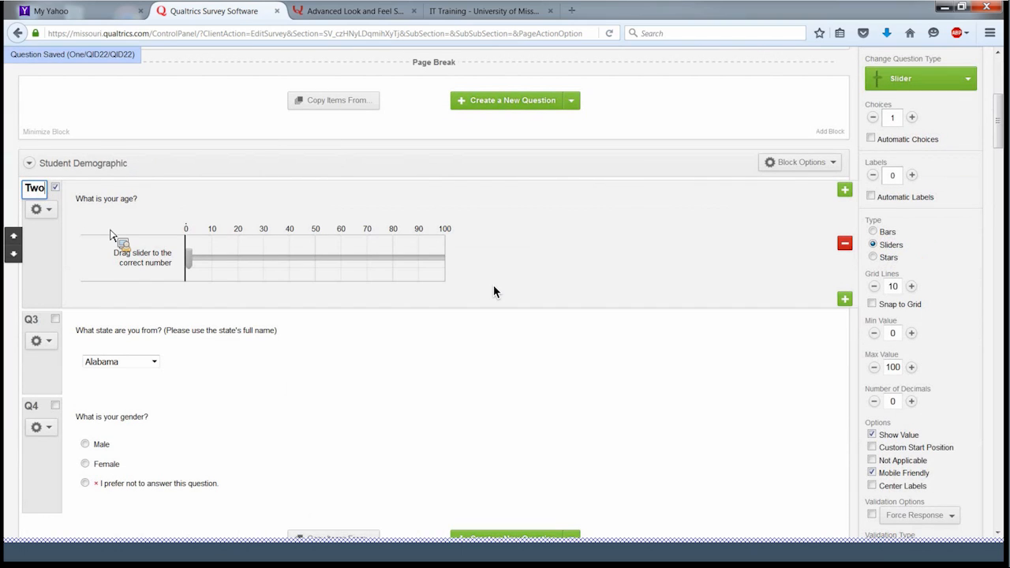
left_click(31, 320)
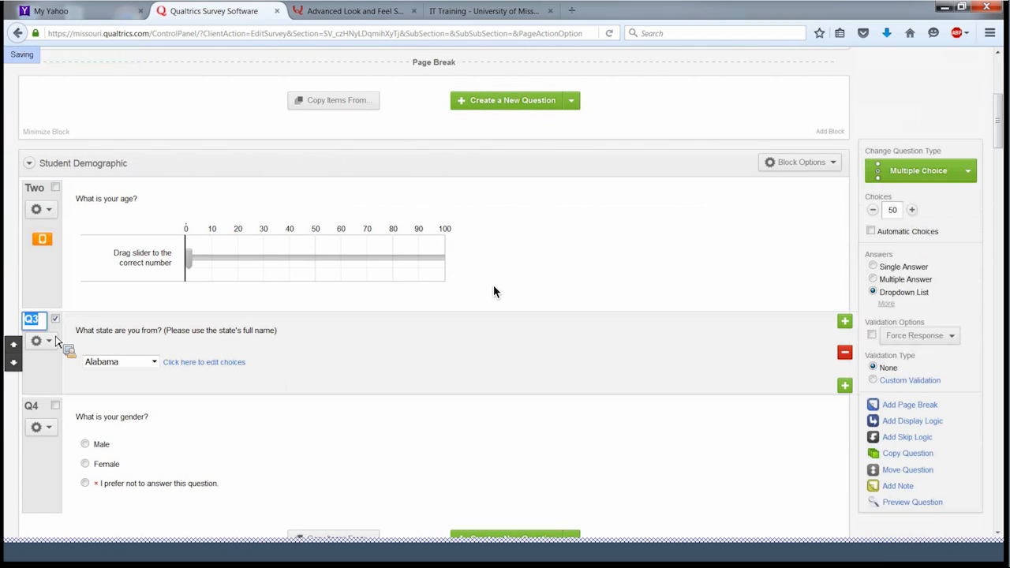
type("Do")
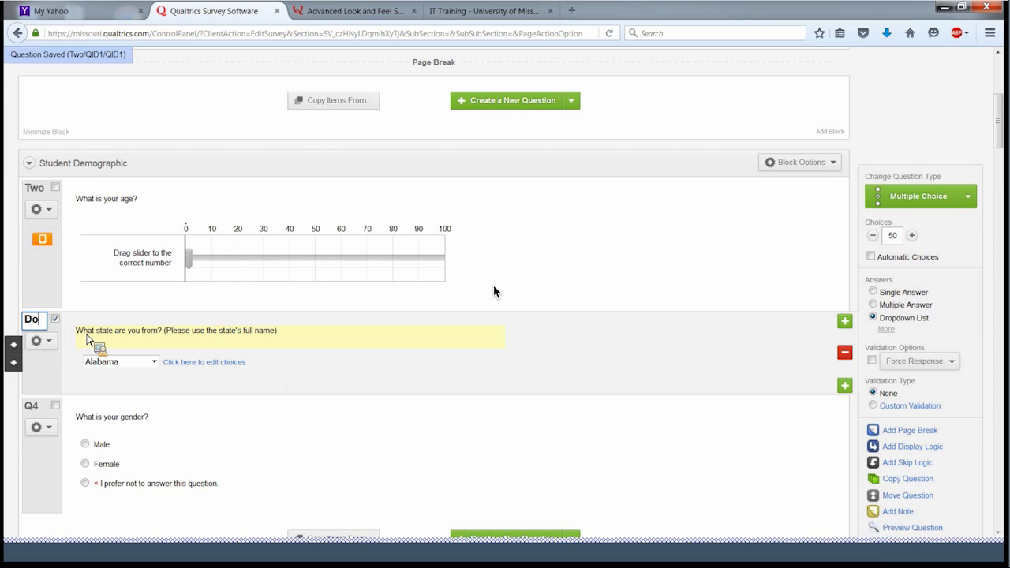
left_click(31, 405)
type("Re")
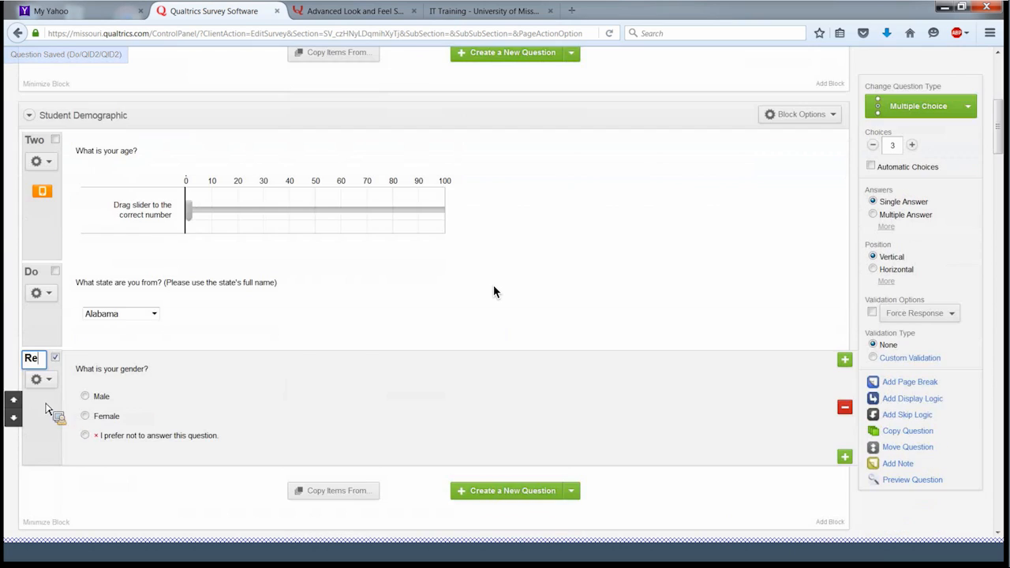
scroll(45, 405, "down", 3)
left_click(32, 423)
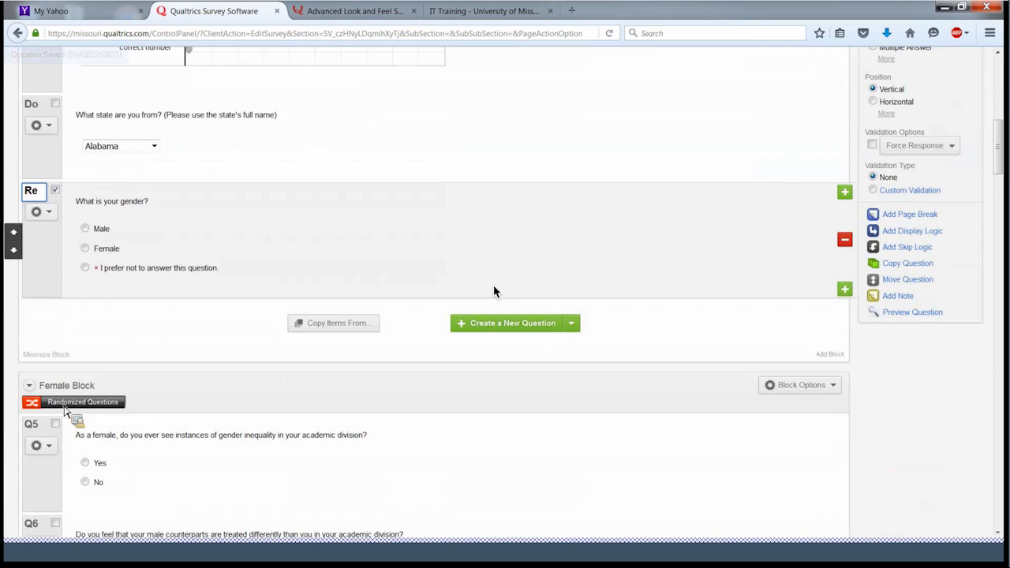
type("Mi")
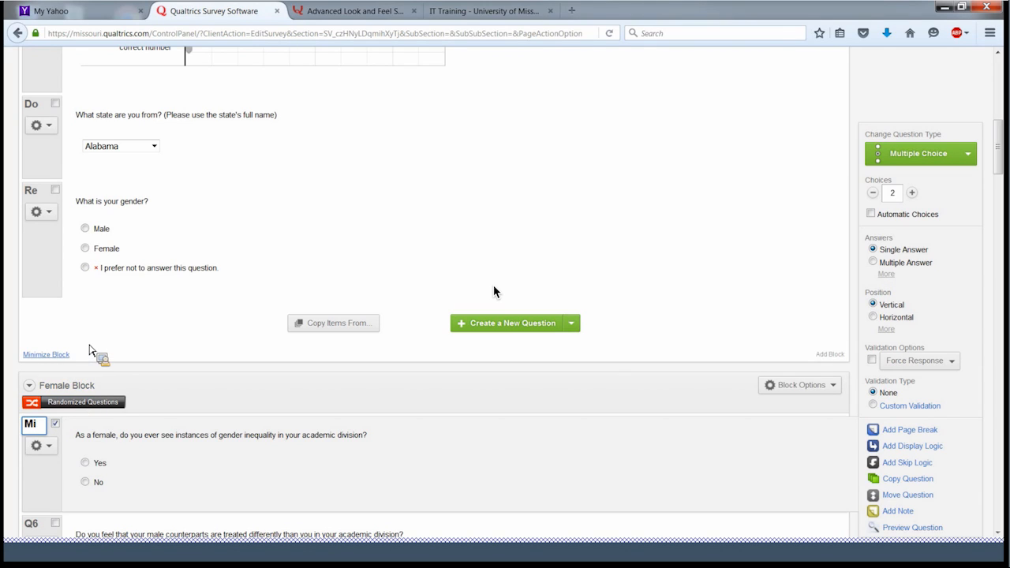
scroll(394, 117, "up", 10)
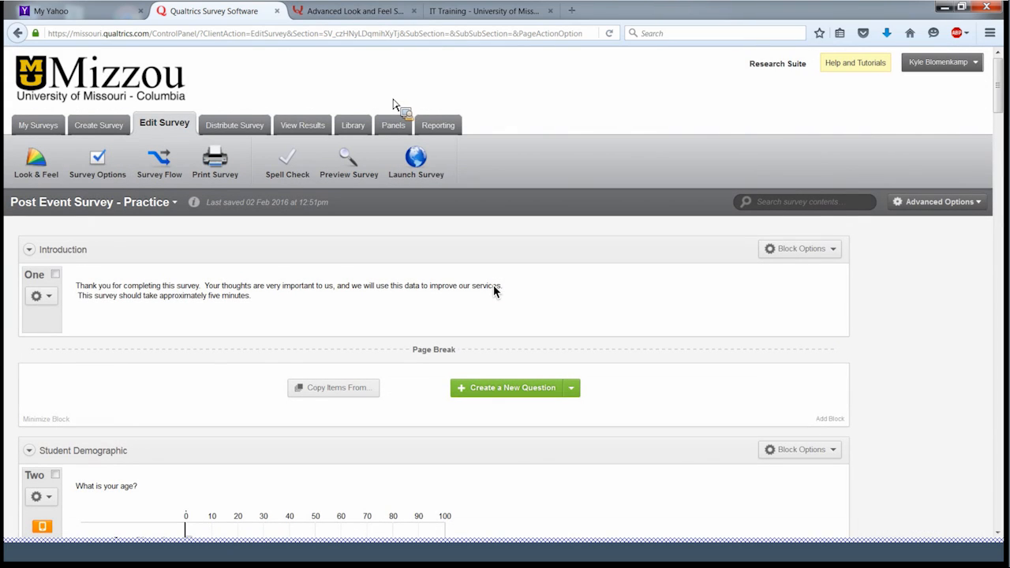
- In Survey Flow, insert an Authenticator below Introduction and pick SSO as its authentication type
left_click(158, 180)
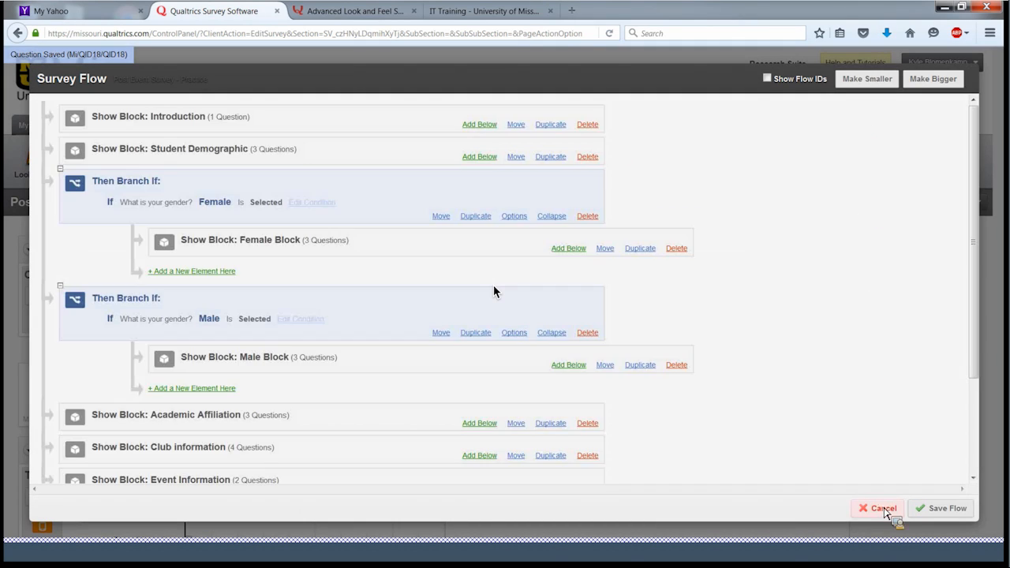
left_click(879, 509)
left_click(165, 179)
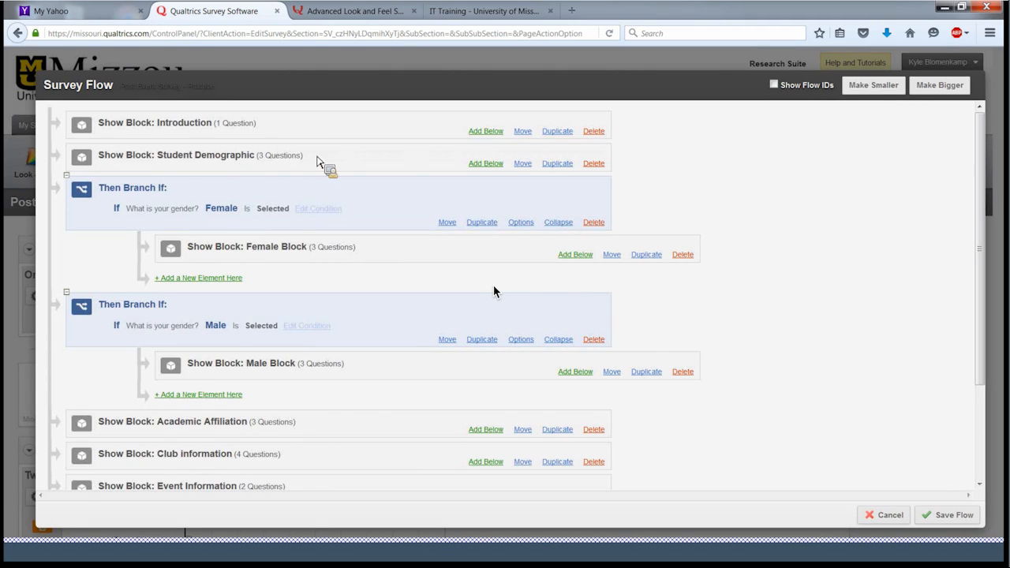
left_click(485, 131)
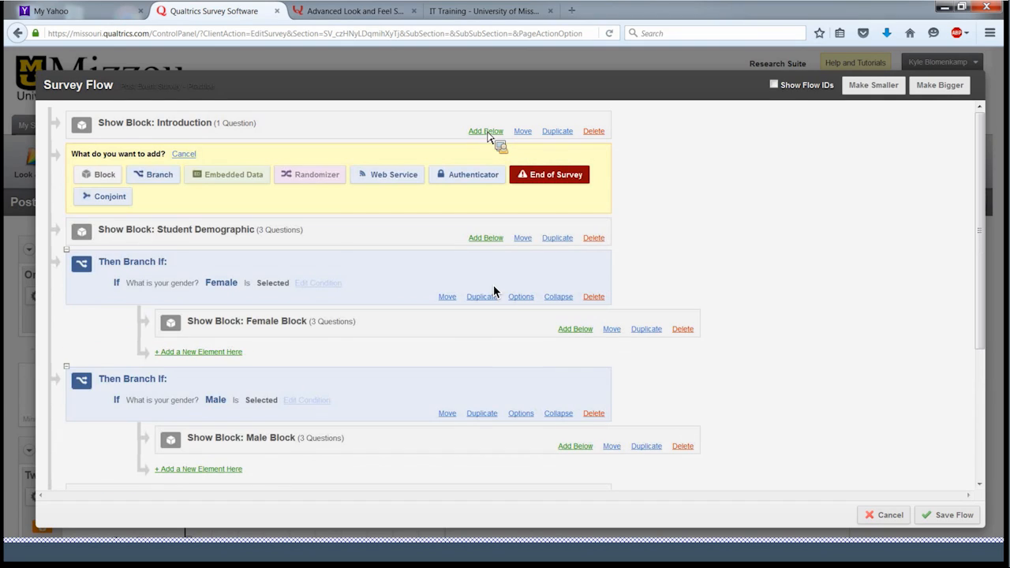
left_click(466, 181)
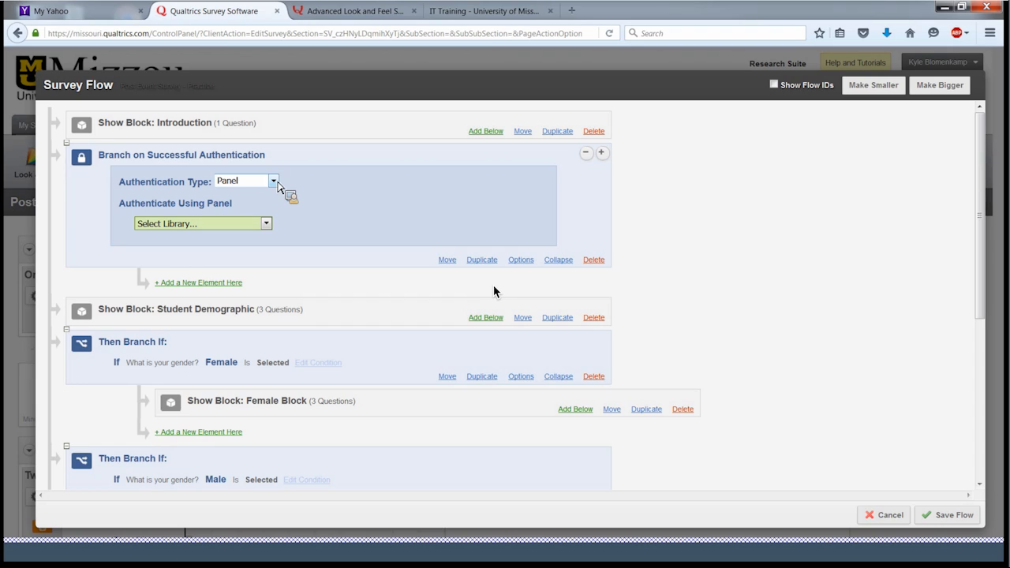
left_click(275, 181)
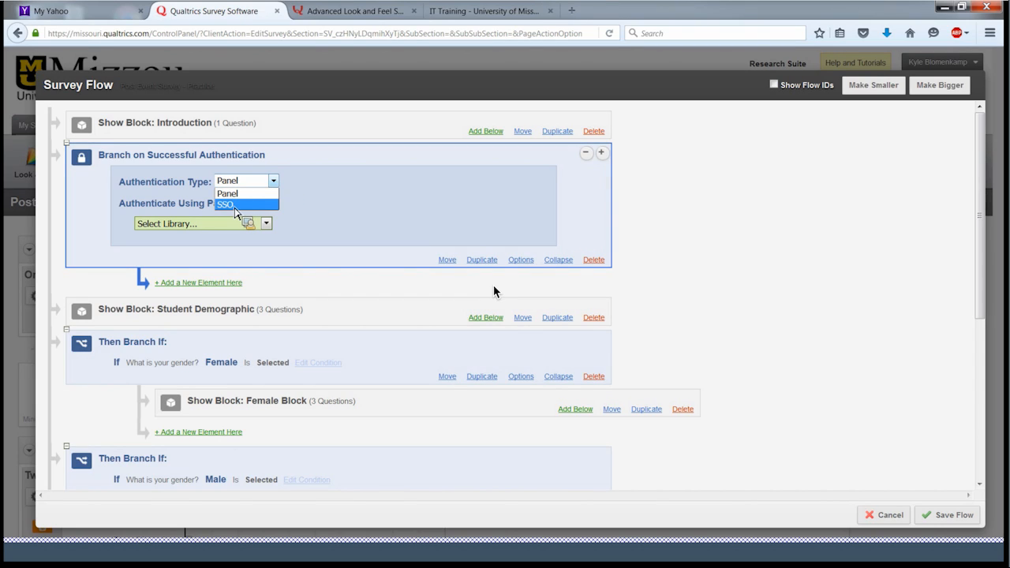
left_click(234, 205)
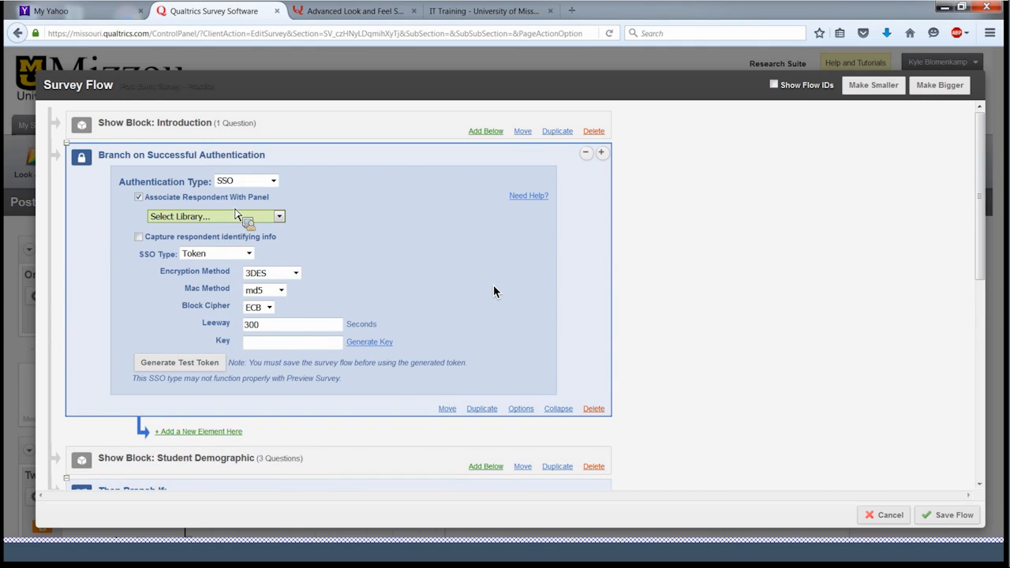
- Set the SSO Type to Shibboleth and turn on Capture respondent identifying info
left_click(281, 219)
left_click(139, 252)
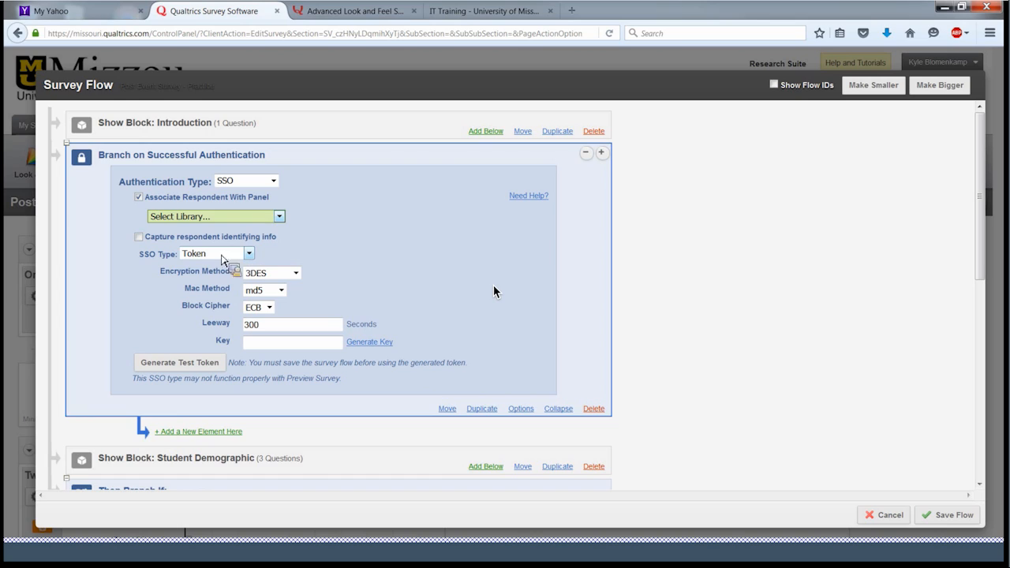
left_click(139, 237)
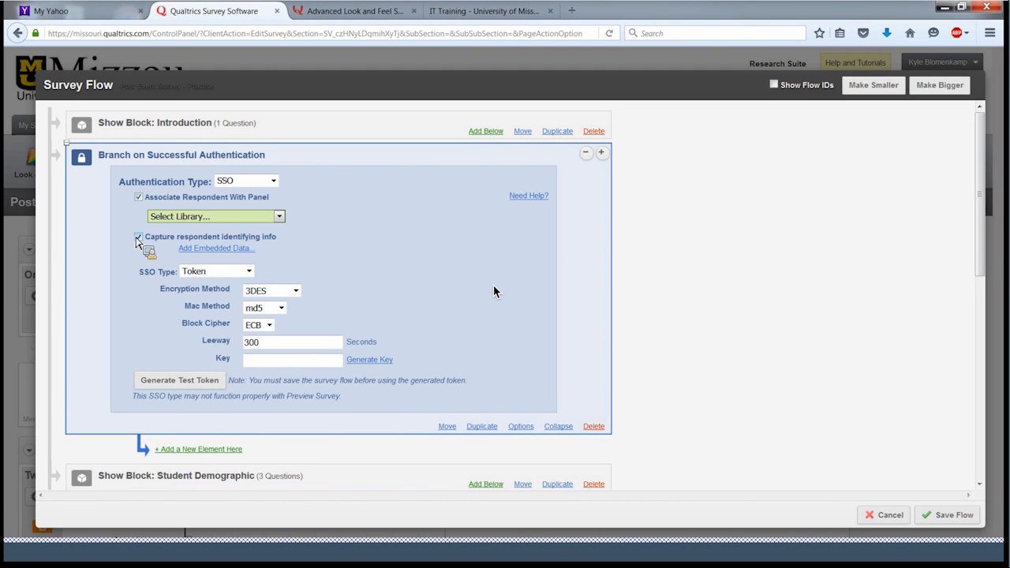
left_click(139, 237)
left_click(248, 253)
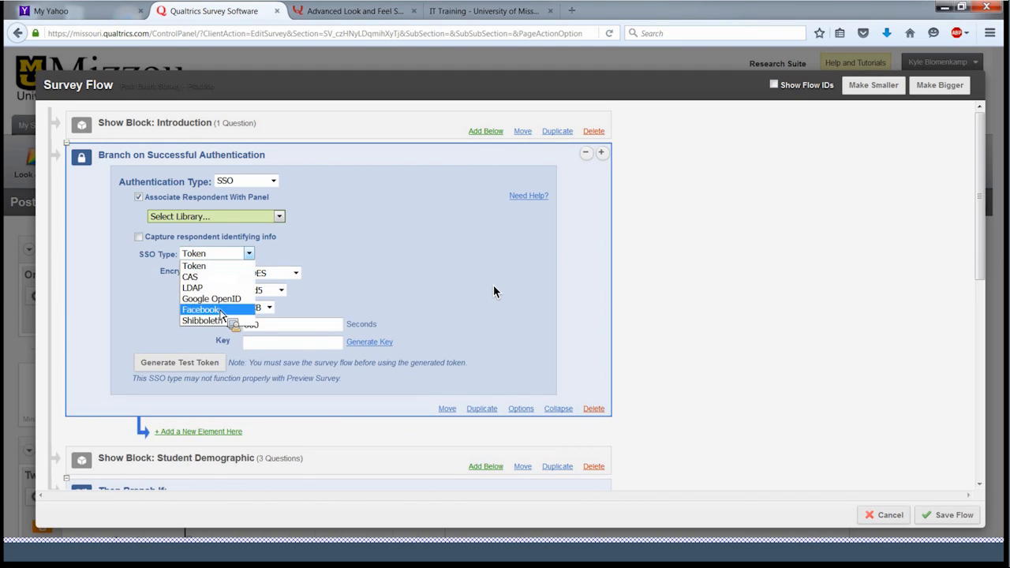
left_click(219, 323)
left_click(139, 237)
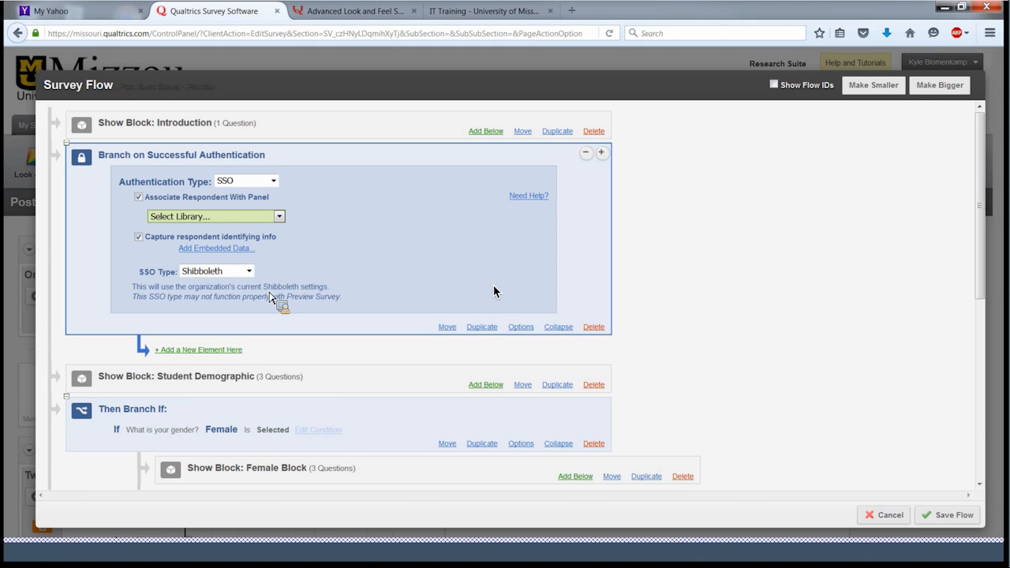
- Add an embedded-data mapping row, uncheck Associate Respondent With Panel, and re-enable identifying-info capture
left_click(224, 248)
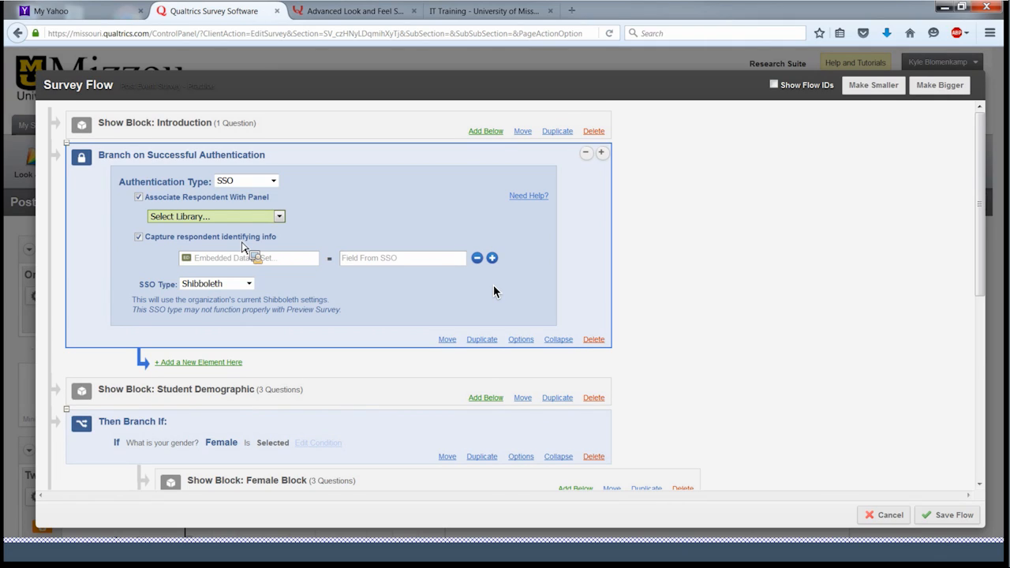
left_click_drag(439, 261, 338, 255)
left_click(662, 321)
left_click(138, 237)
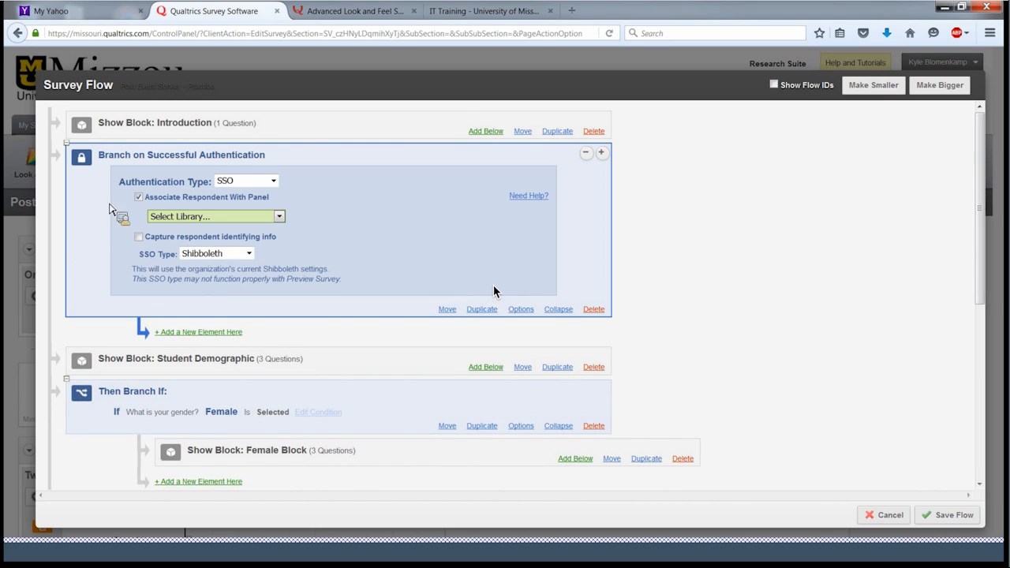
left_click(143, 202)
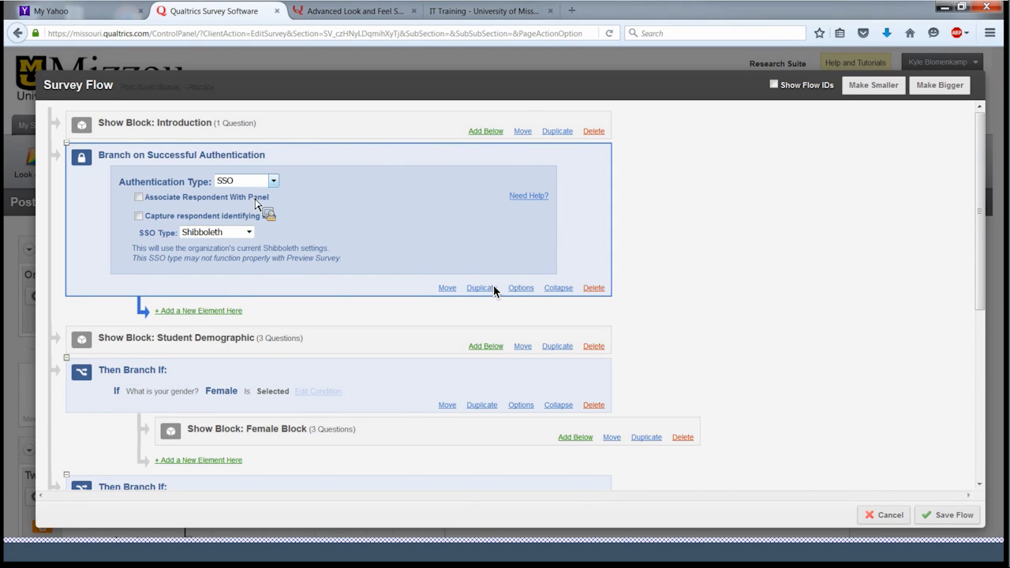
left_click(139, 215)
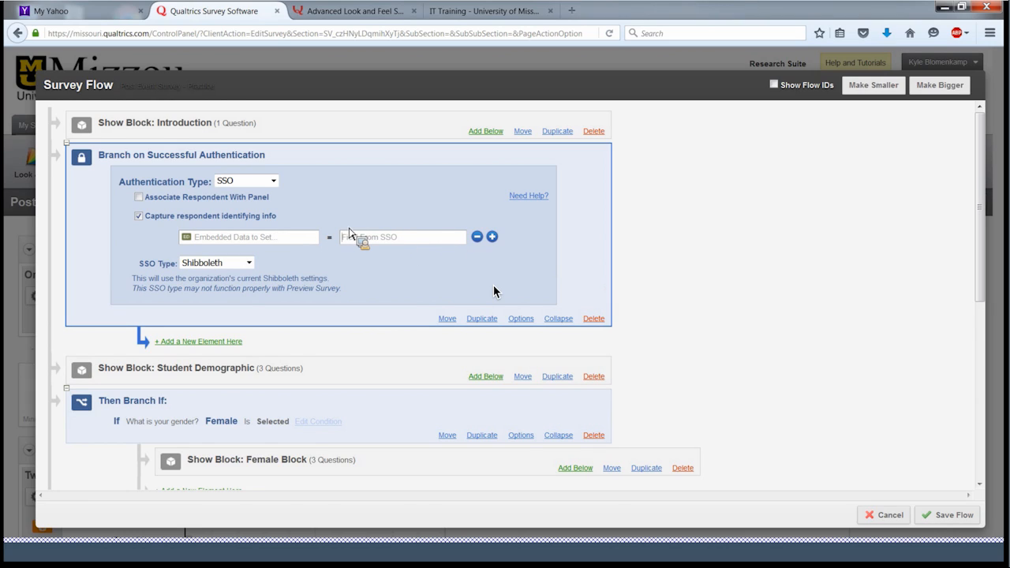
type("ma")
key("BackSpace")
key("BackSpace")
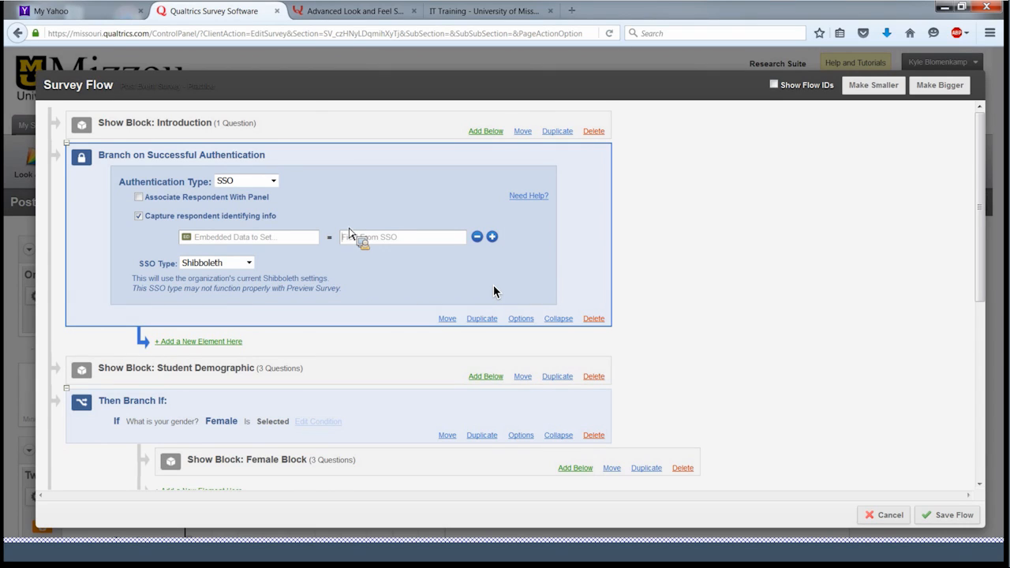